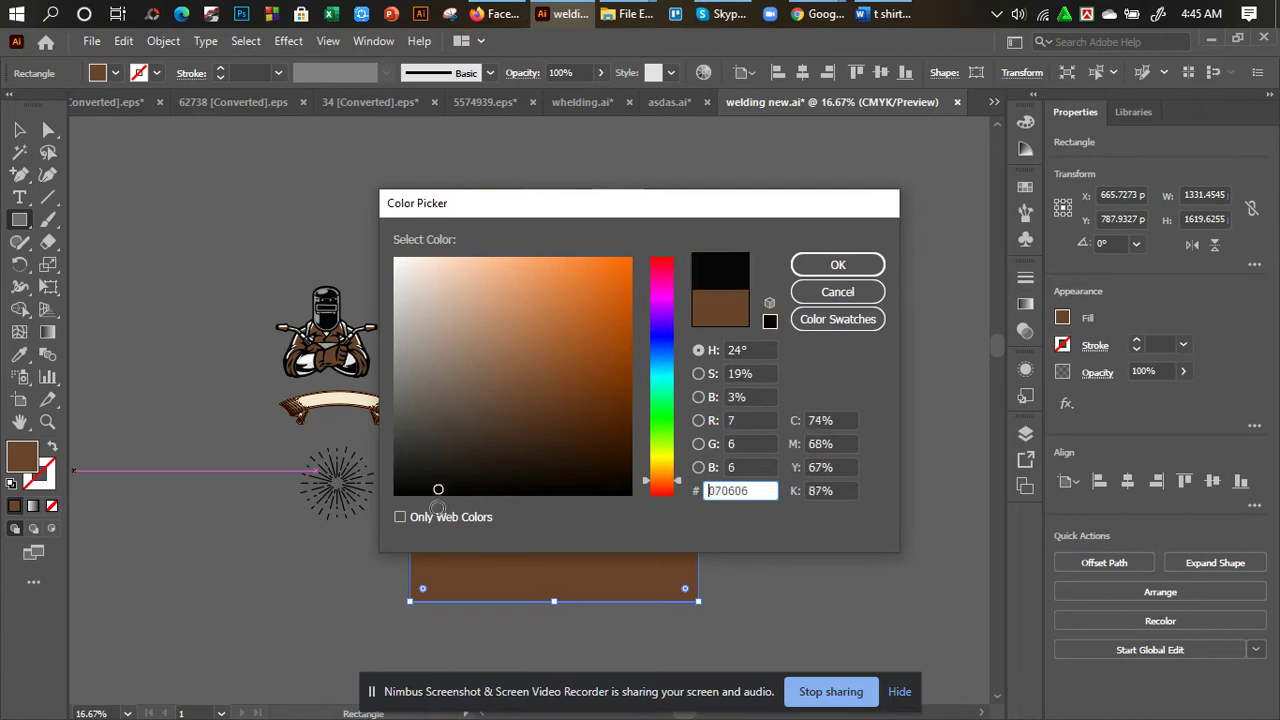
# Fill the large brown rectangle with near-black #070606 and lock it as the background.
pyautogui.click(838, 265)
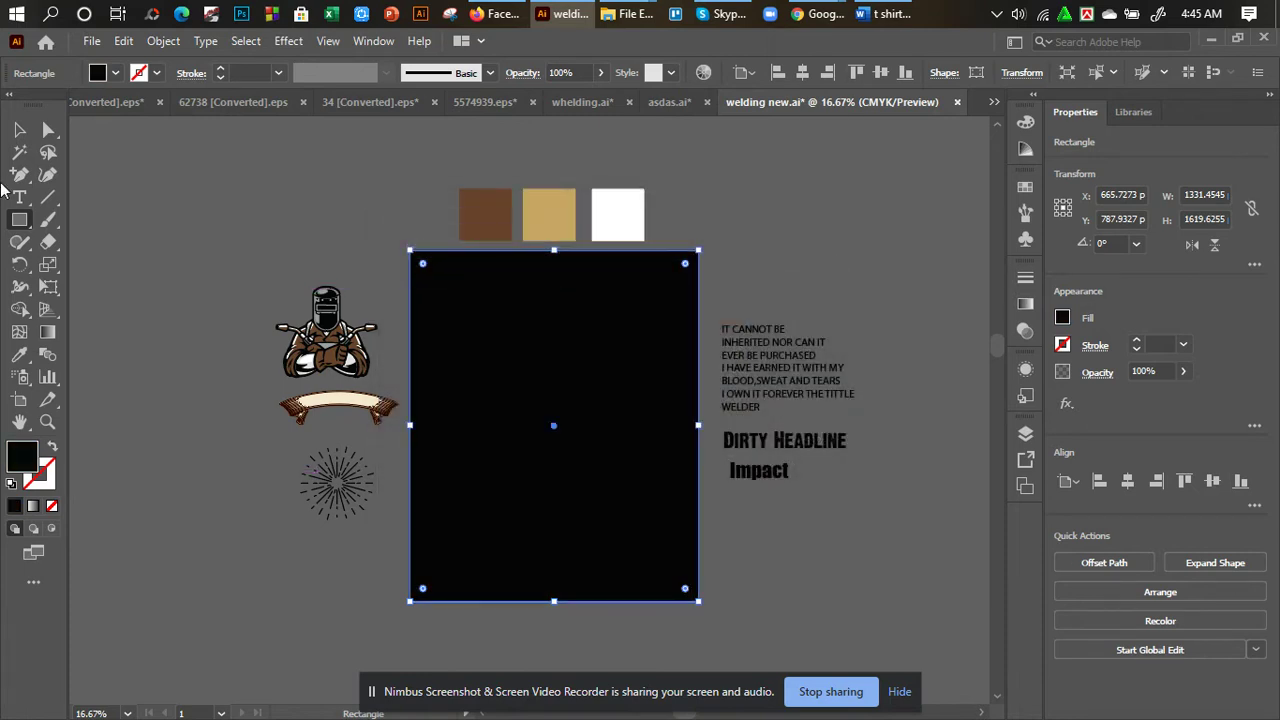
pyautogui.click(19, 130)
pyautogui.click(399, 304)
pyautogui.click(431, 312)
pyautogui.hotkey('ctrl', '2')
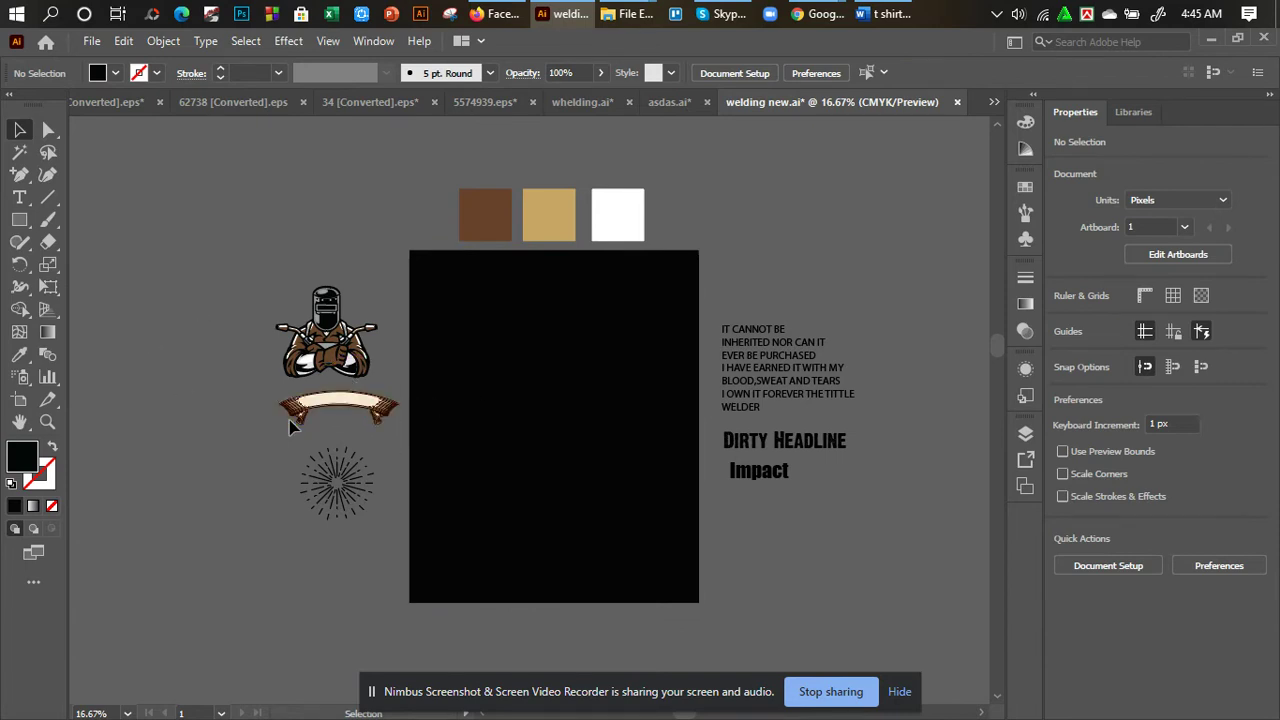
# Place a copy of the ribbon banner on the upper part of the black rectangle and bring it to front.
pyautogui.click(322, 418)
pyautogui.click(249, 431)
pyautogui.hotkey('ctrl', '+')
pyautogui.hotkey('ctrl', '+')
pyautogui.moveTo(245, 441); pyautogui.dragTo(340, 459)
pyautogui.moveTo(215, 410); pyautogui.dragTo(657, 279)
pyautogui.rightClick(657, 279)
pyautogui.moveTo(712, 510)
pyautogui.click(905, 509)
pyautogui.click(675, 516)
# Select all the unlocked artwork and bring it in front of the black background.
pyautogui.hotkey('ctrl', '-')
pyautogui.hotkey('ctrl', '-')
pyautogui.hotkey('ctrl', 'a')
pyautogui.rightClick(824, 542)
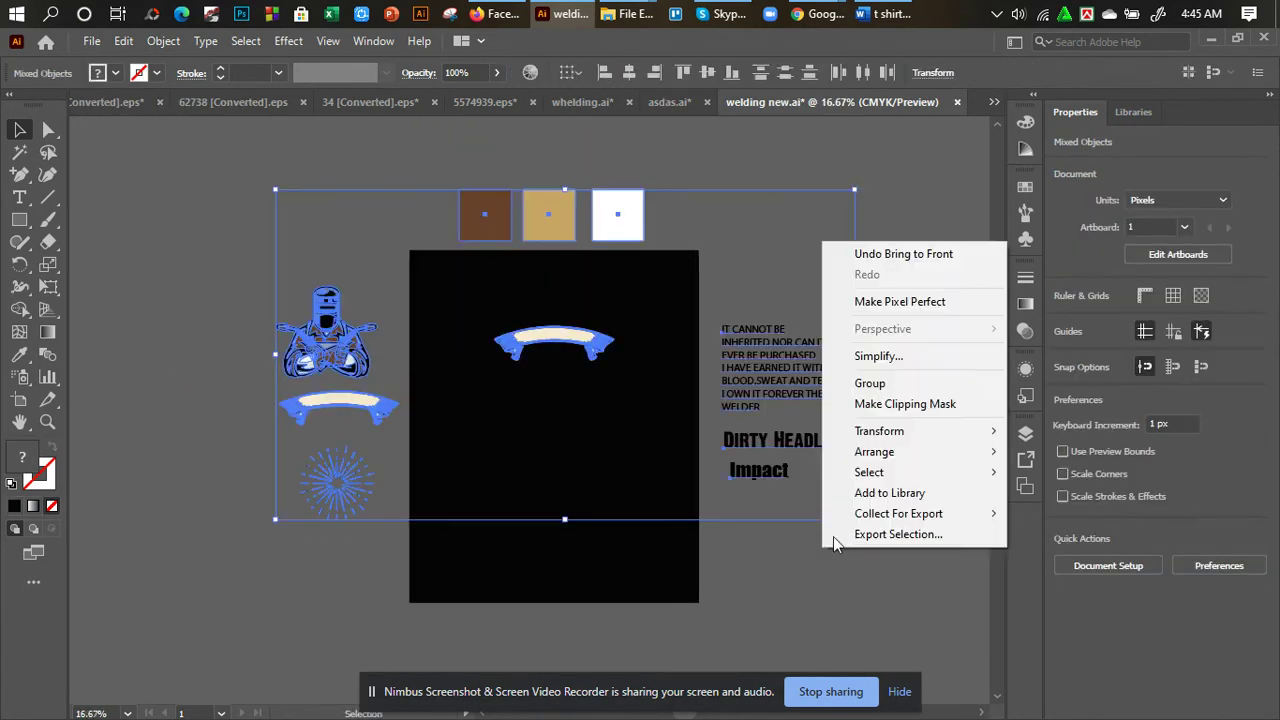
pyautogui.moveTo(930, 452)
pyautogui.click(1054, 455)
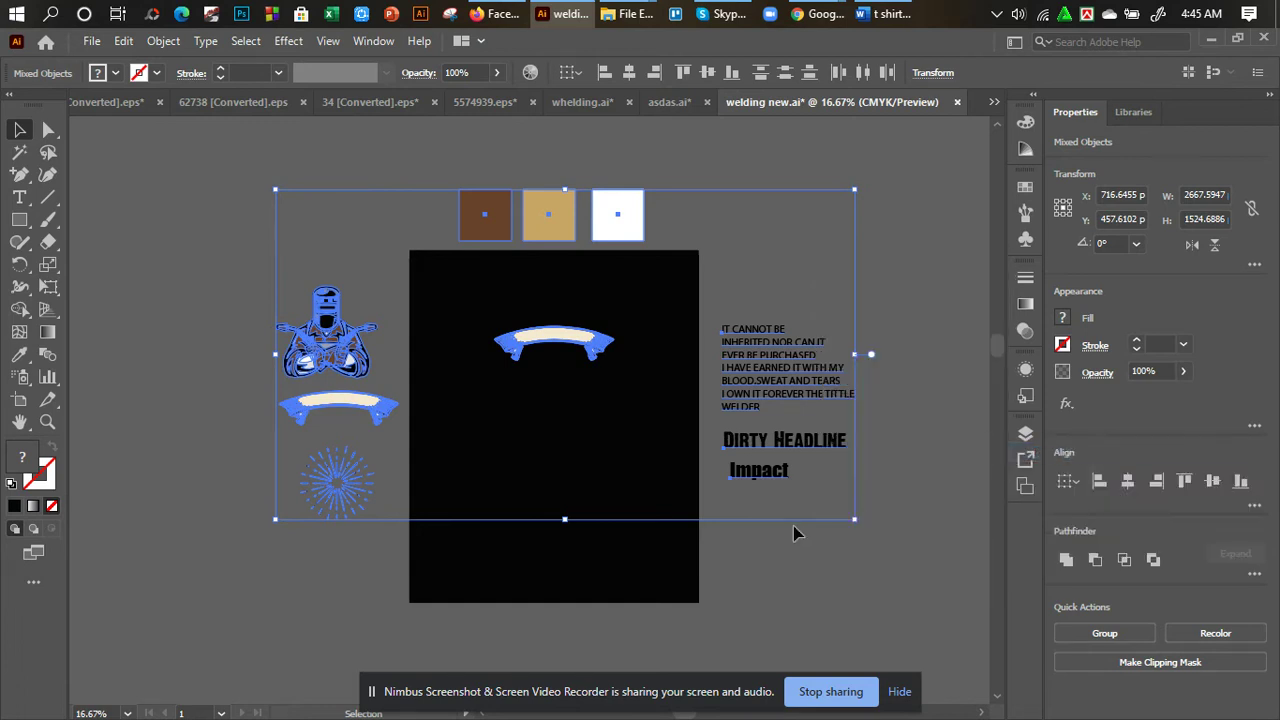
pyautogui.click(793, 526)
# Enlarge the banner on the black background to about 736 px wide and center it horizontally on the artboard.
pyautogui.hotkey('ctrl', '+')
pyautogui.hotkey('ctrl', '+')
pyautogui.moveTo(601, 379); pyautogui.dragTo(544, 390)
pyautogui.click(606, 303)
pyautogui.moveTo(645, 298); pyautogui.dragTo(718, 246)
pyautogui.hotkey('ctrl', 'z')
pyautogui.rightClick(413, 362)
pyautogui.click(481, 523)
pyautogui.moveTo(641, 290); pyautogui.dragTo(695, 322)
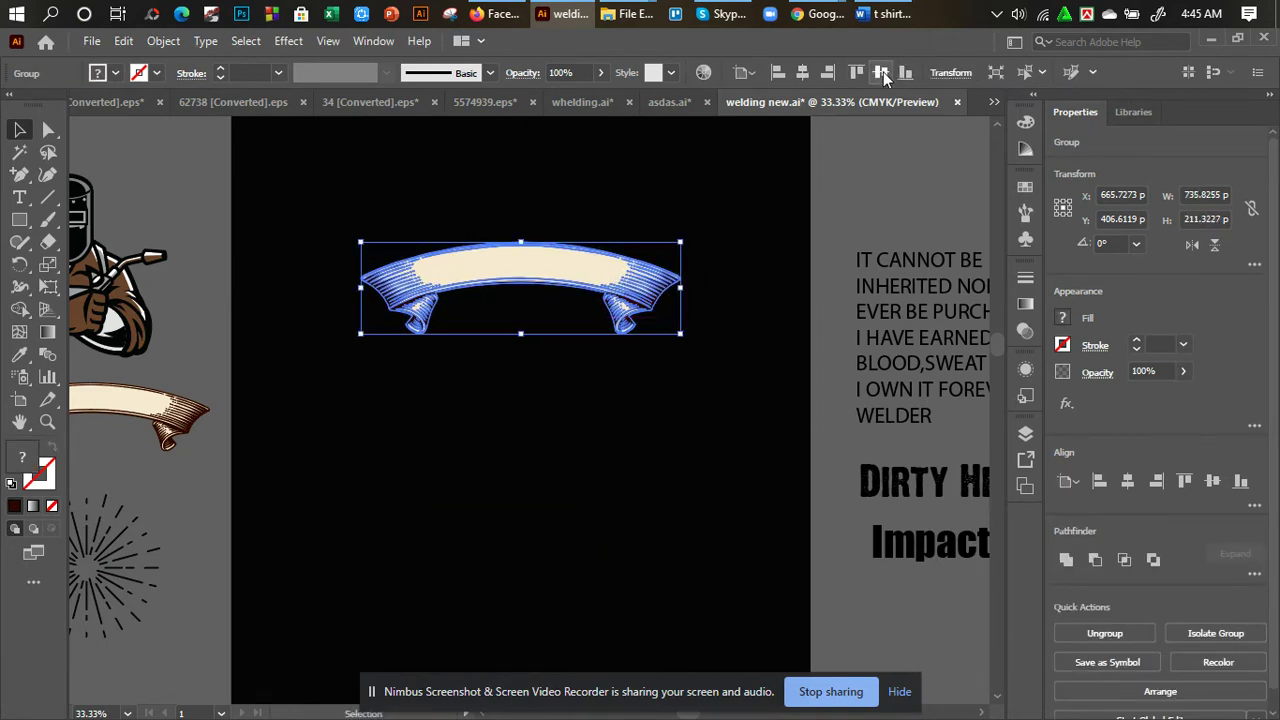
pyautogui.click(686, 380)
# Show the rulers and place vertical guides at the banner's left and right tips.
pyautogui.hscroll(-3, 740, 357)
pyautogui.rightClick(462, 408)
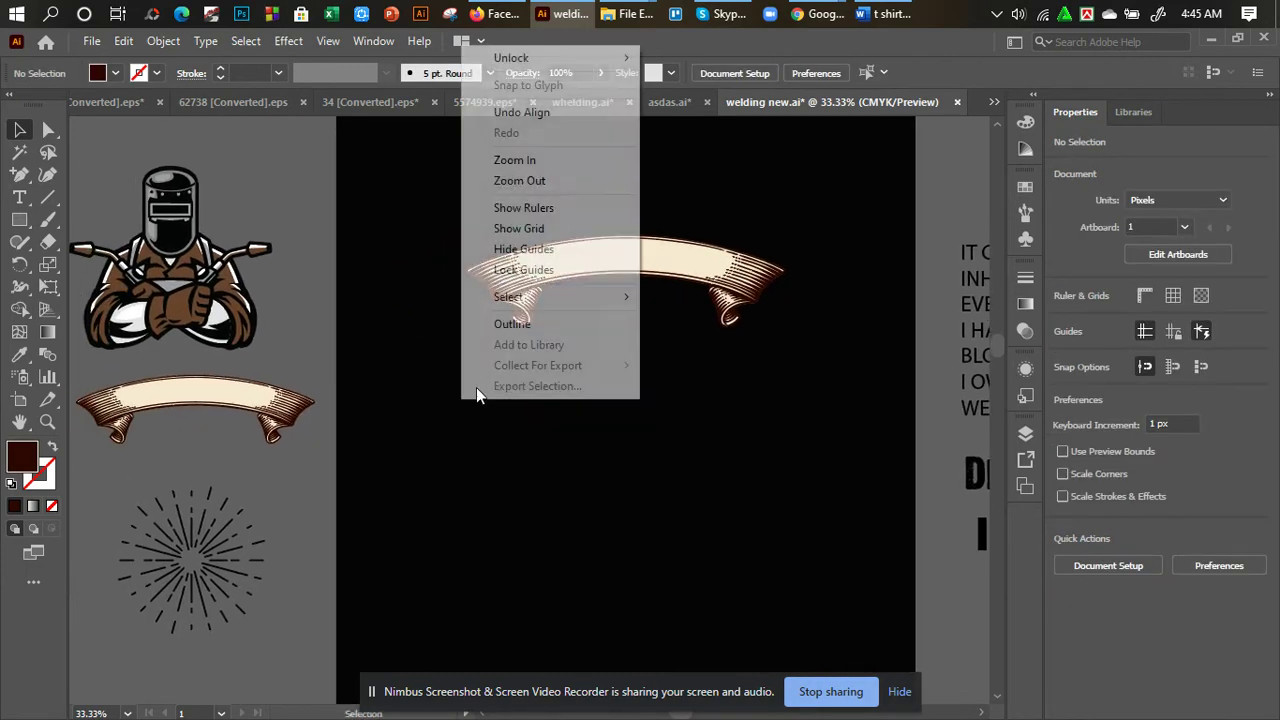
pyautogui.click(560, 217)
pyautogui.moveTo(78, 503); pyautogui.dragTo(471, 286)
pyautogui.press('Delete')
pyautogui.moveTo(296, 262); pyautogui.dragTo(468, 272)
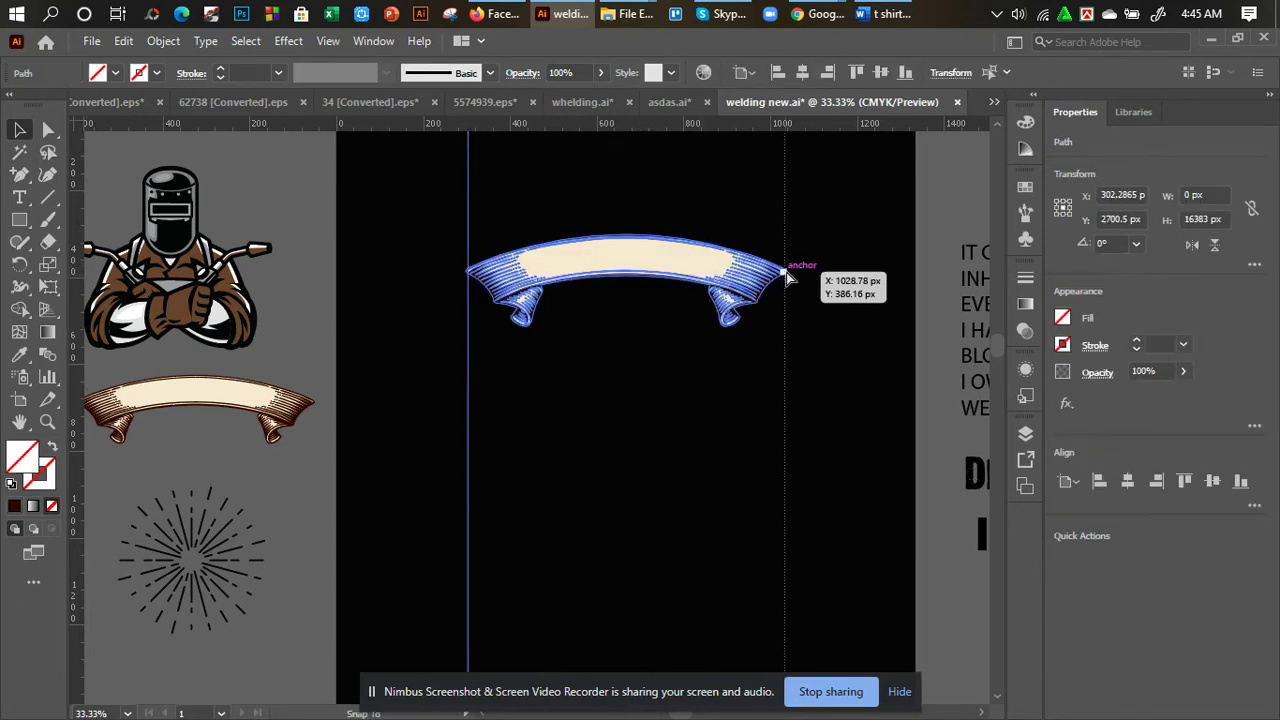
pyautogui.moveTo(787, 278); pyautogui.dragTo(786, 279)
pyautogui.click(770, 376)
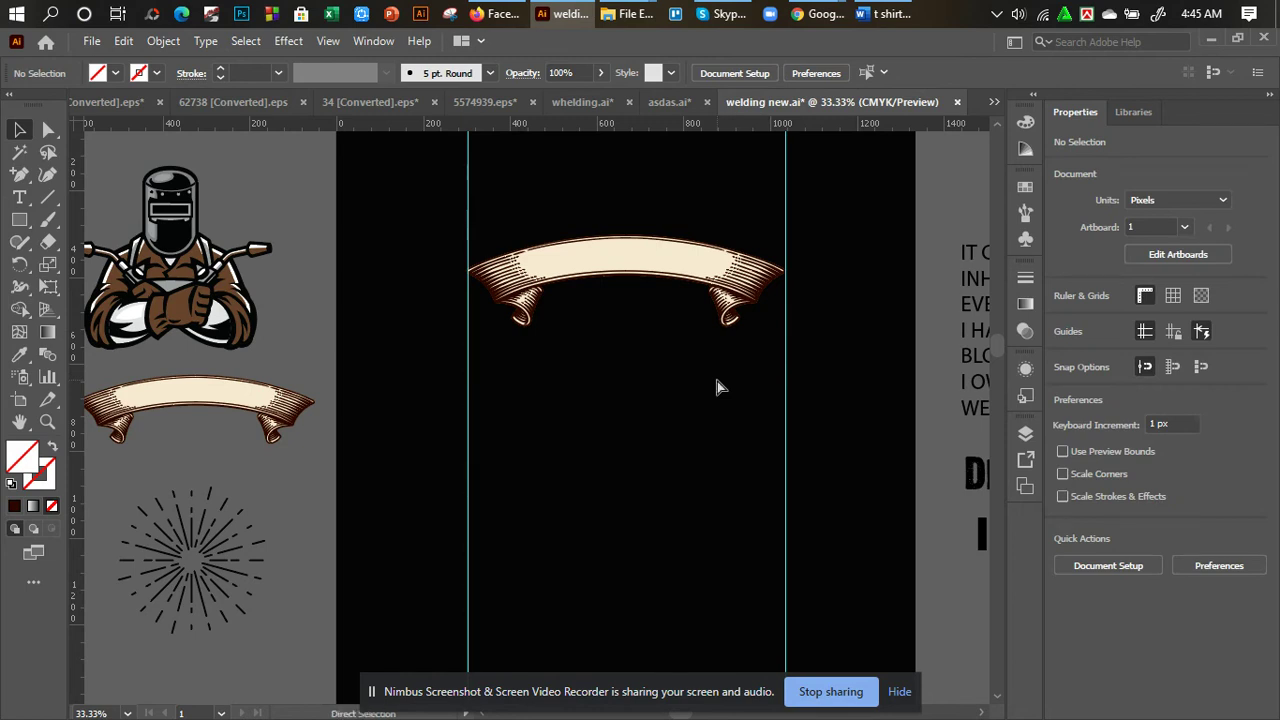
# Recolor the cream base shape of the banner on the black background with the brown of the sample square.
pyautogui.hotkey('ctrl', '+')
pyautogui.moveTo(698, 350); pyautogui.dragTo(597, 546)
pyautogui.press('a')
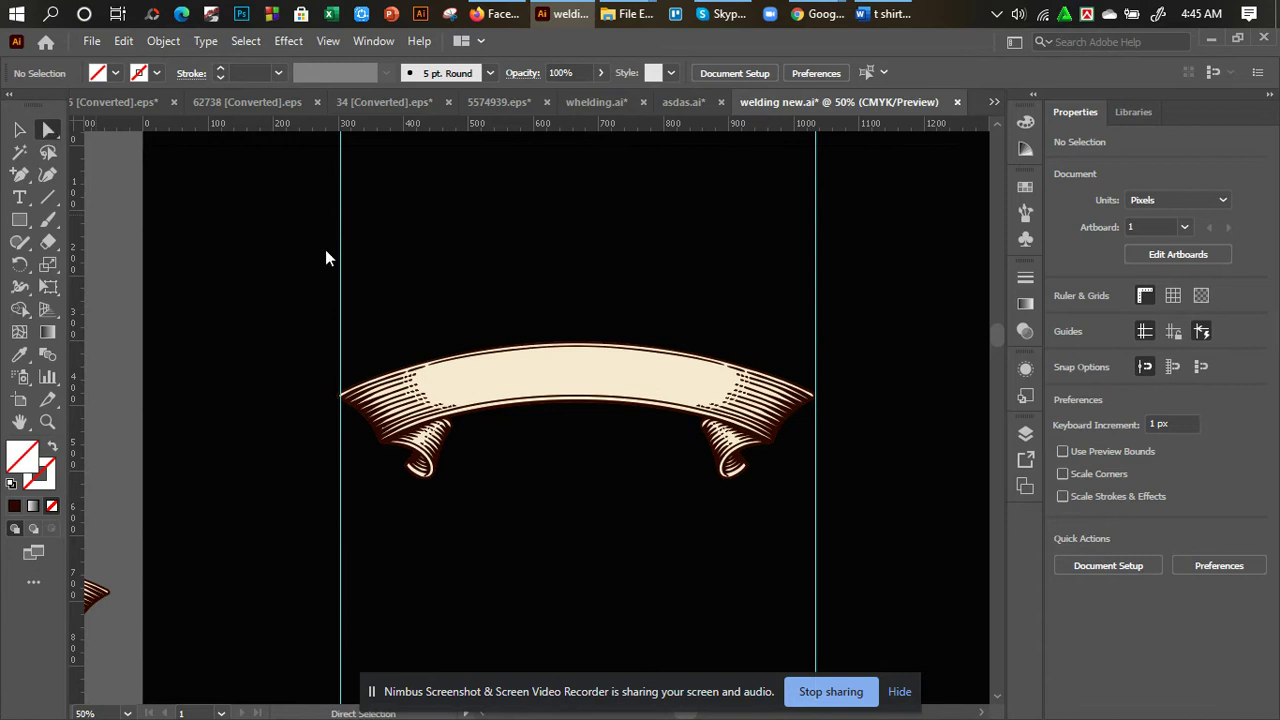
pyautogui.click(543, 374)
pyautogui.moveTo(551, 354); pyautogui.dragTo(451, 574)
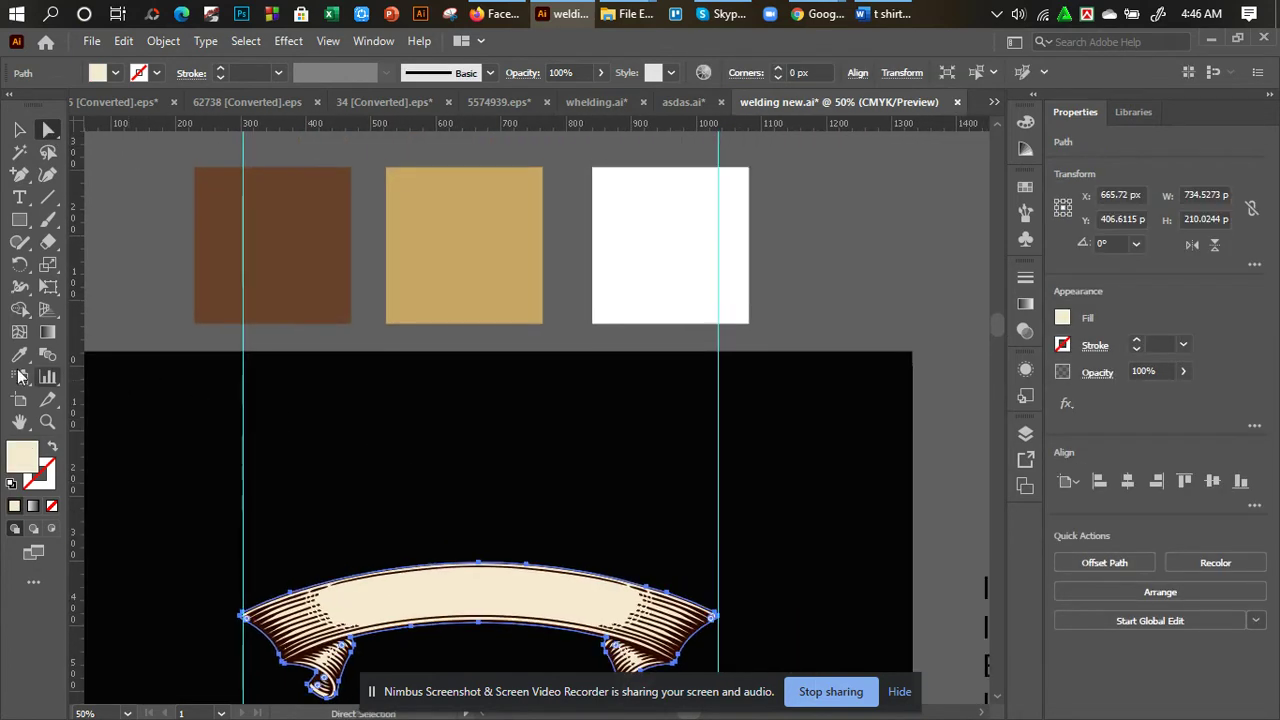
pyautogui.press('i')
pyautogui.click(320, 264)
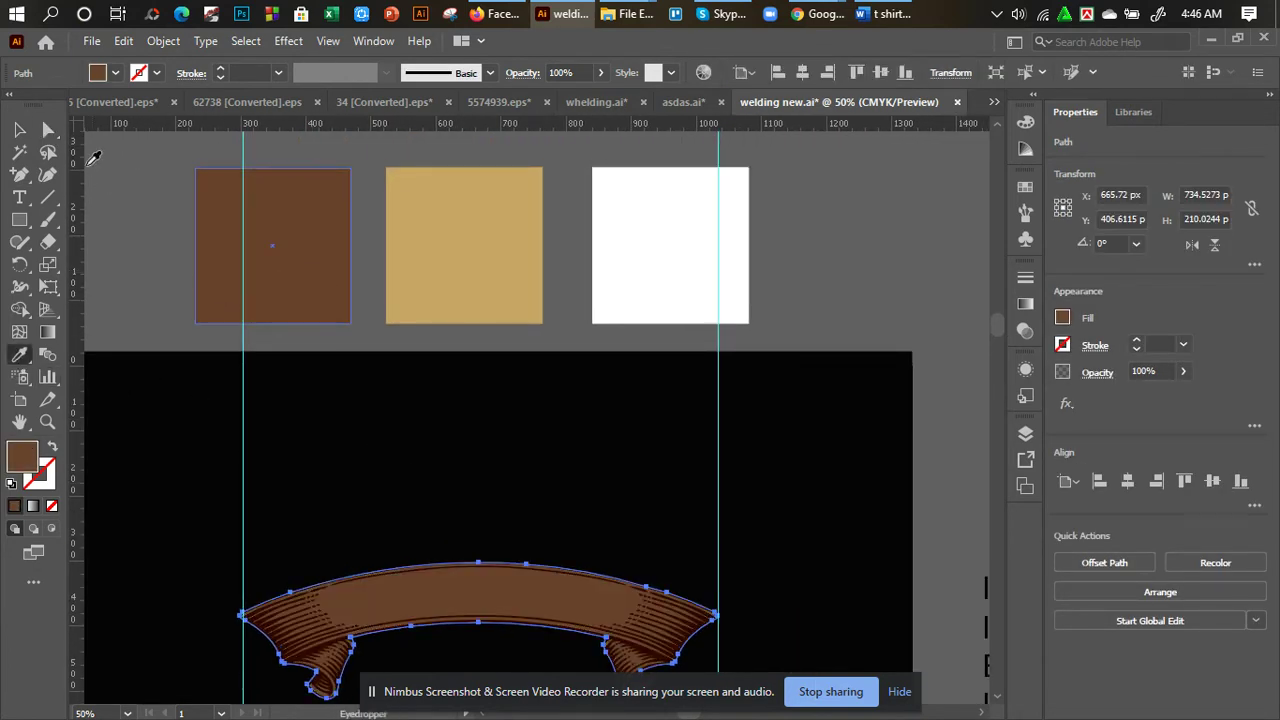
pyautogui.click(19, 130)
pyautogui.click(486, 508)
# Ungroup the brown banner so that its line work and base shape are separate objects.
pyautogui.moveTo(536, 484); pyautogui.dragTo(673, 322)
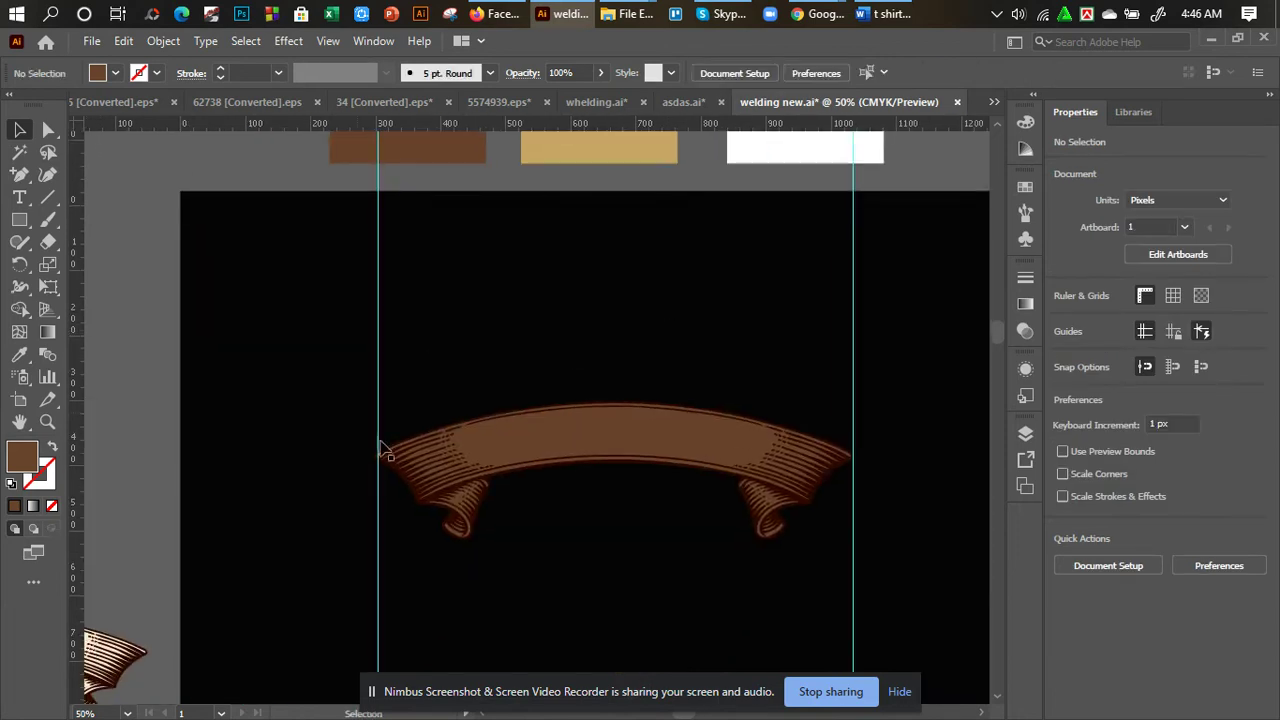
pyautogui.moveTo(414, 495); pyautogui.dragTo(400, 573)
pyautogui.hotkey('ctrl', 'z')
pyautogui.rightClick(400, 573)
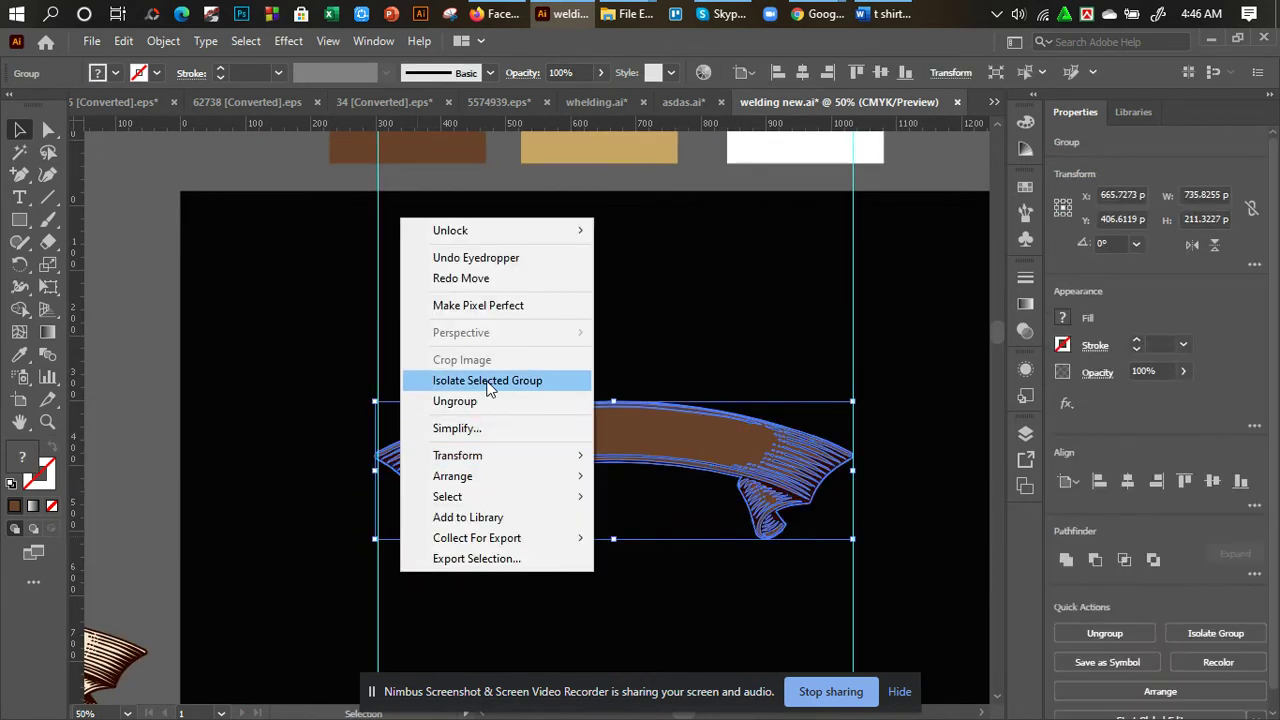
pyautogui.click(486, 400)
# Recolor the banner's dark brown line work with the black sampled from the background.
pyautogui.click(466, 537)
pyautogui.moveTo(455, 510); pyautogui.dragTo(462, 540)
pyautogui.hotkey('ctrl', 'z')
pyautogui.click(19, 354)
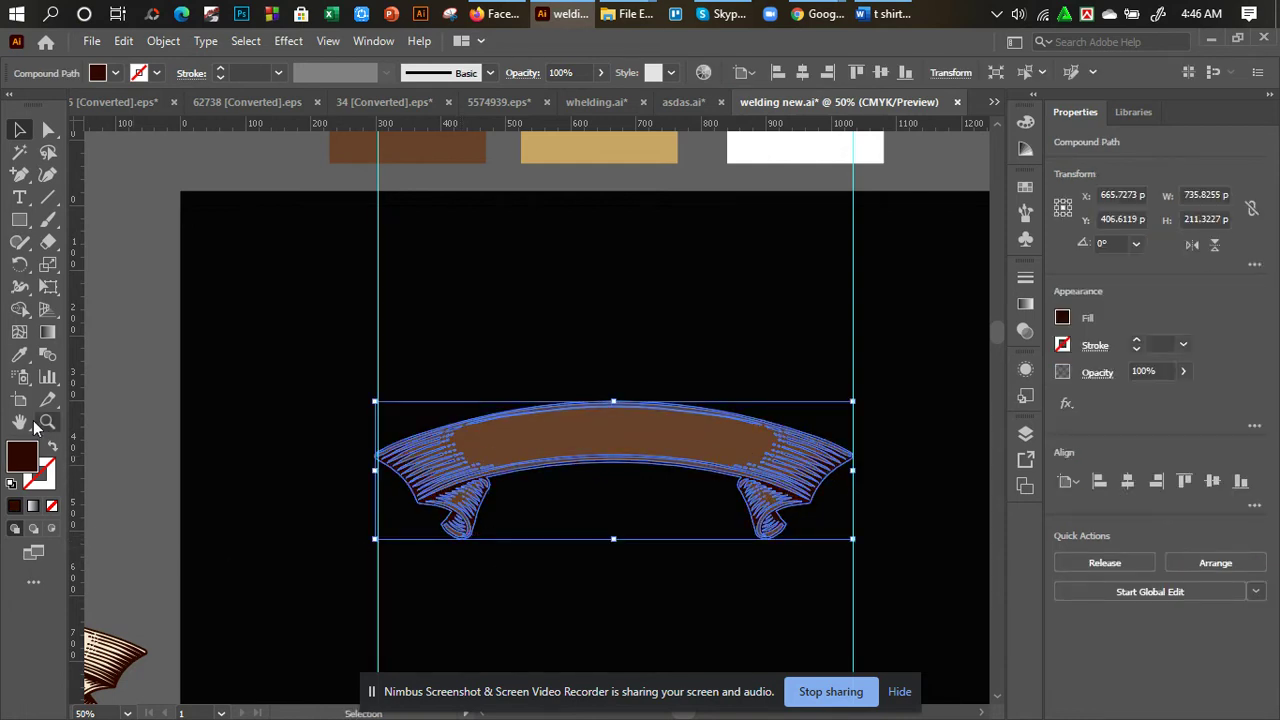
pyautogui.moveTo(478, 349); pyautogui.dragTo(507, 449)
pyautogui.click(507, 450)
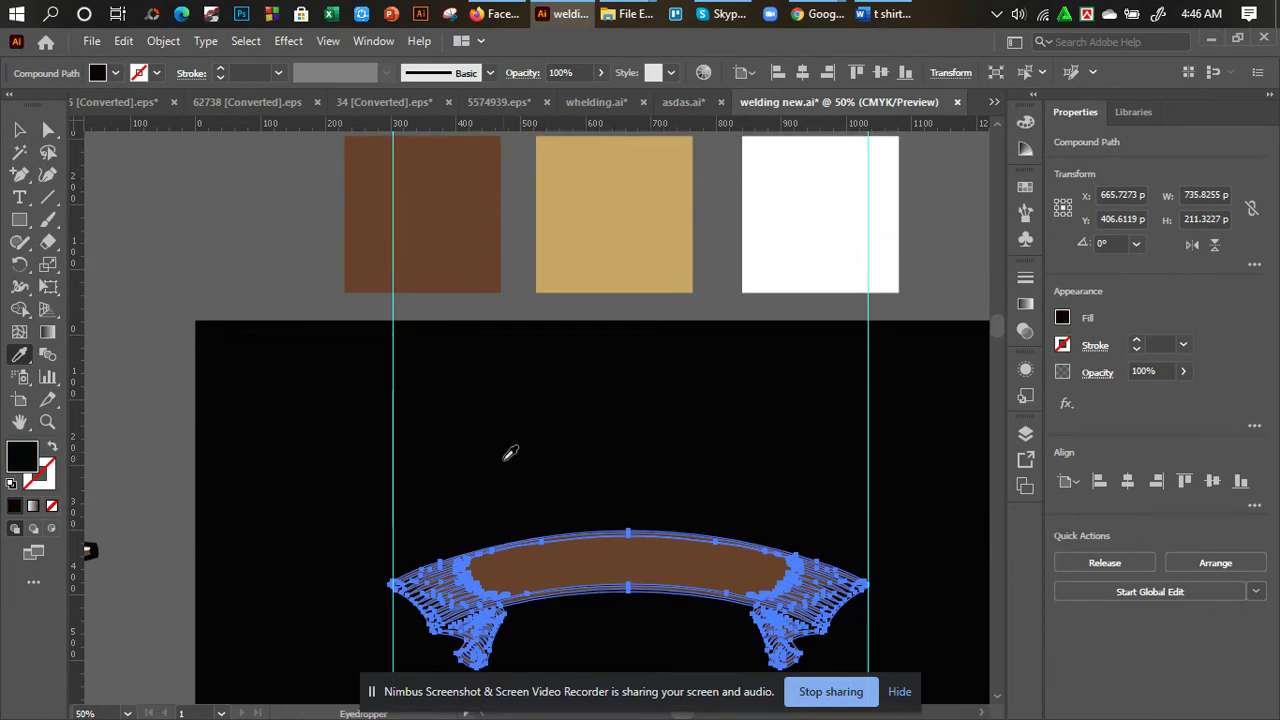
# Select the banner's line work together with its brown base shape and group them.
pyautogui.press('v')
pyautogui.hotkey('ctrl', 'h')
pyautogui.click(589, 457)
pyautogui.moveTo(589, 457); pyautogui.dragTo(576, 323)
pyautogui.moveTo(600, 533); pyautogui.dragTo(600, 533)
pyautogui.rightClick(600, 533)
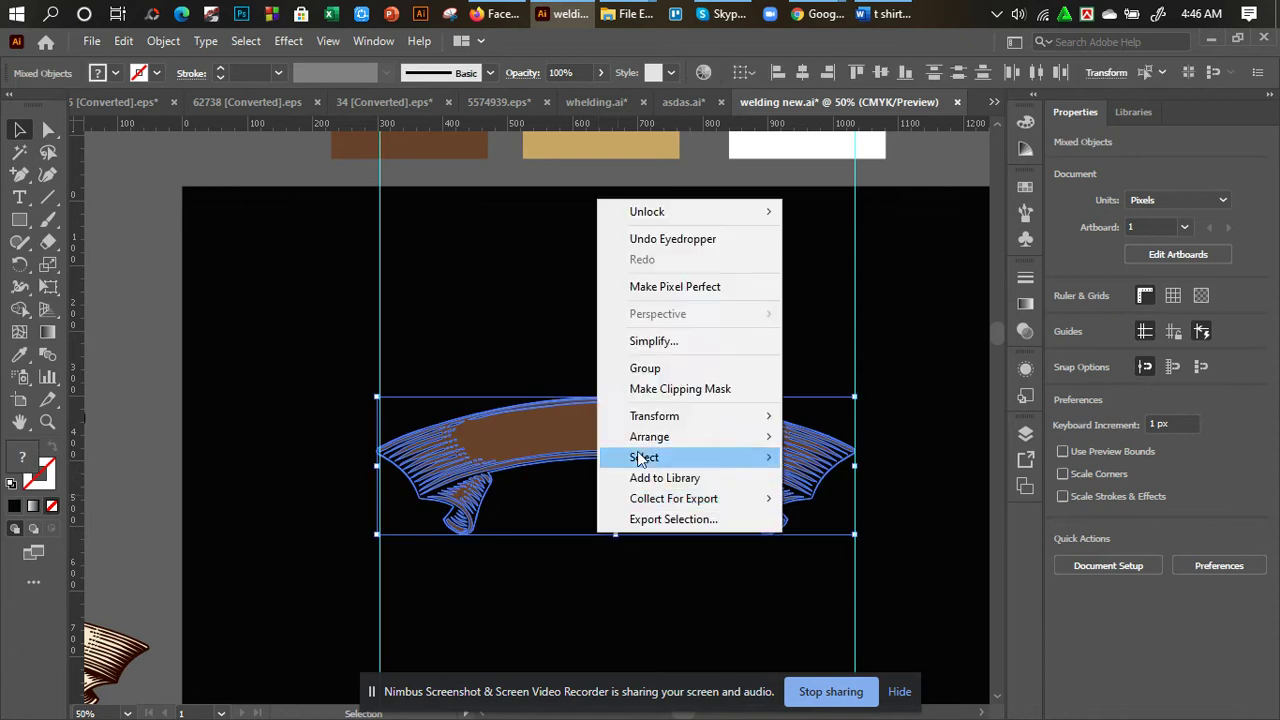
pyautogui.click(643, 366)
pyautogui.click(655, 545)
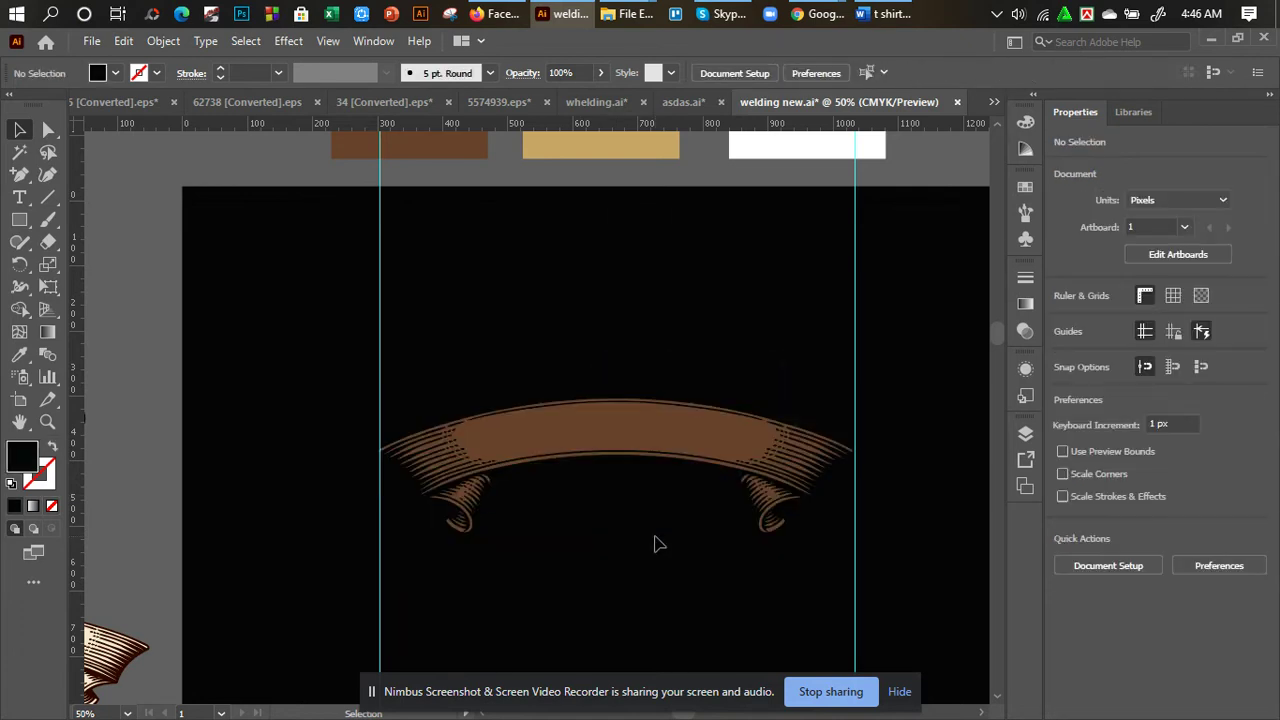
# Draw a straight horizontal path about 388 px long with the Pen tool across the banner's lower edge.
pyautogui.hotkey('ctrl', '=')
pyautogui.hotkey('ctrl', '=')
pyautogui.moveTo(622, 519); pyautogui.dragTo(469, 459)
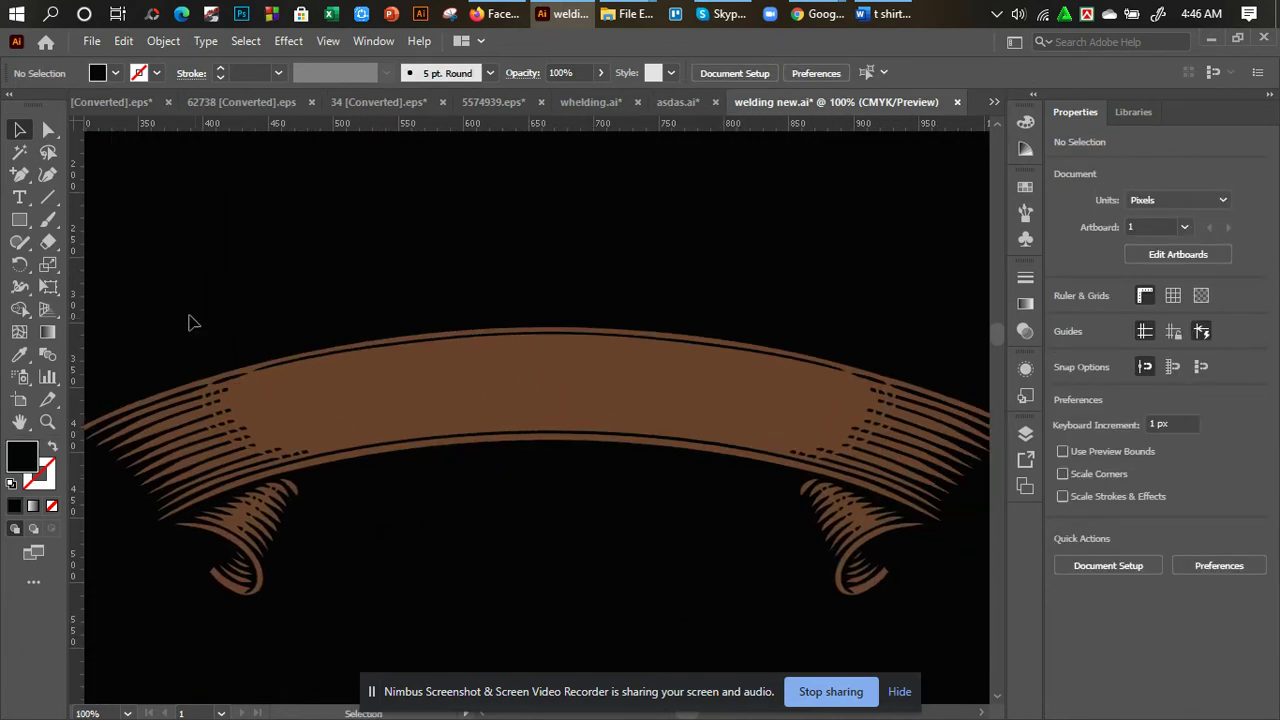
pyautogui.moveTo(19, 174); pyautogui.dragTo(70, 172)
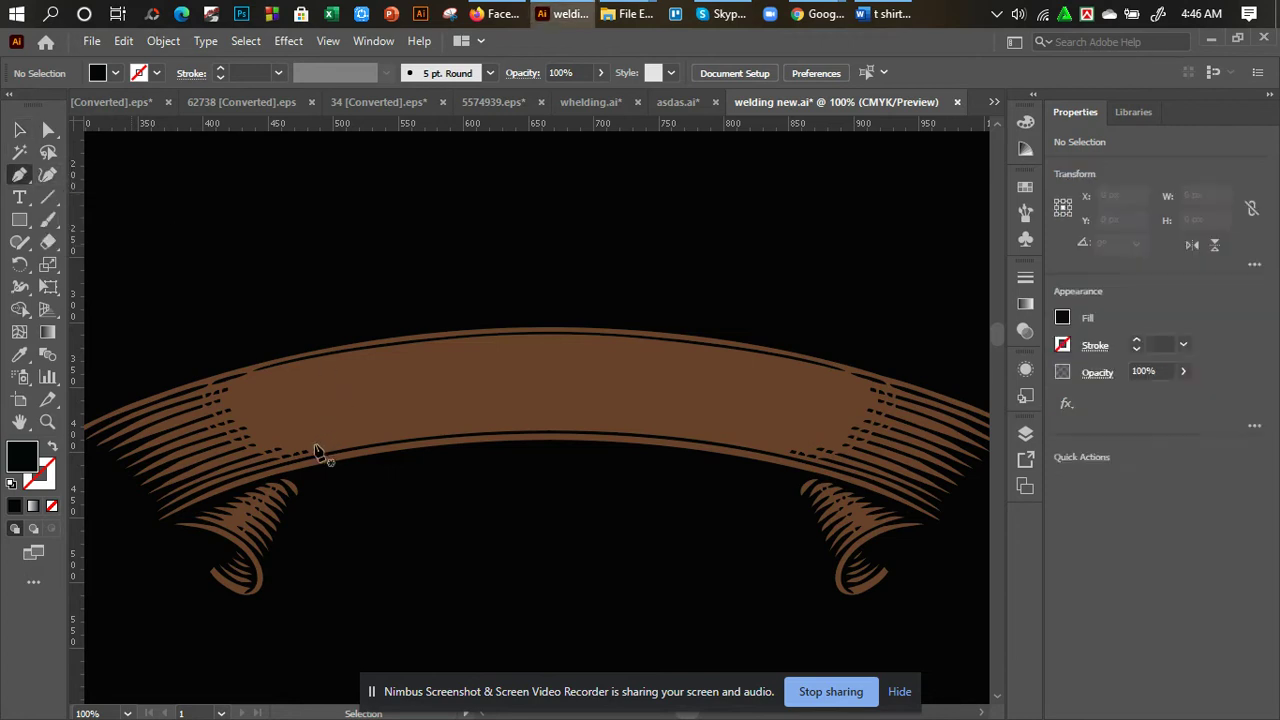
pyautogui.click(301, 460)
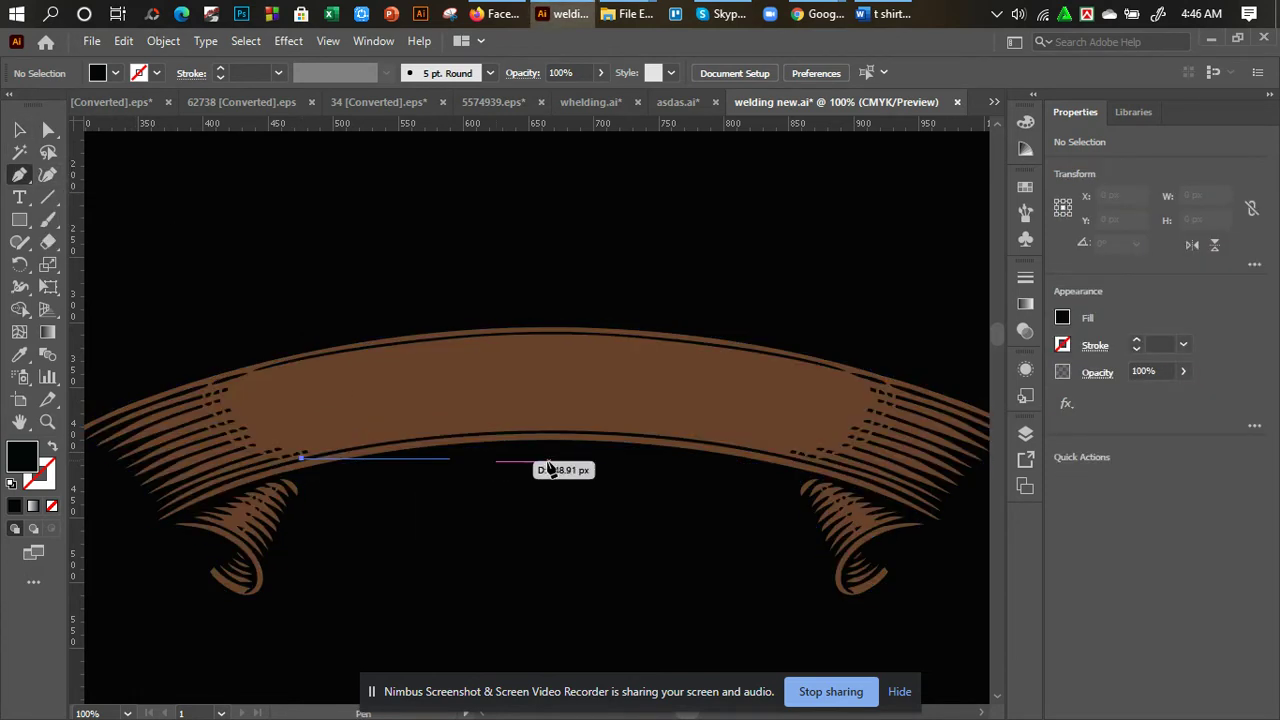
pyautogui.click(814, 461)
# Try to bend the black-filled path upward into an arc along the banner's lower edge.
pyautogui.moveTo(19, 174); pyautogui.dragTo(160, 248)
pyautogui.moveTo(566, 462); pyautogui.dragTo(550, 421)
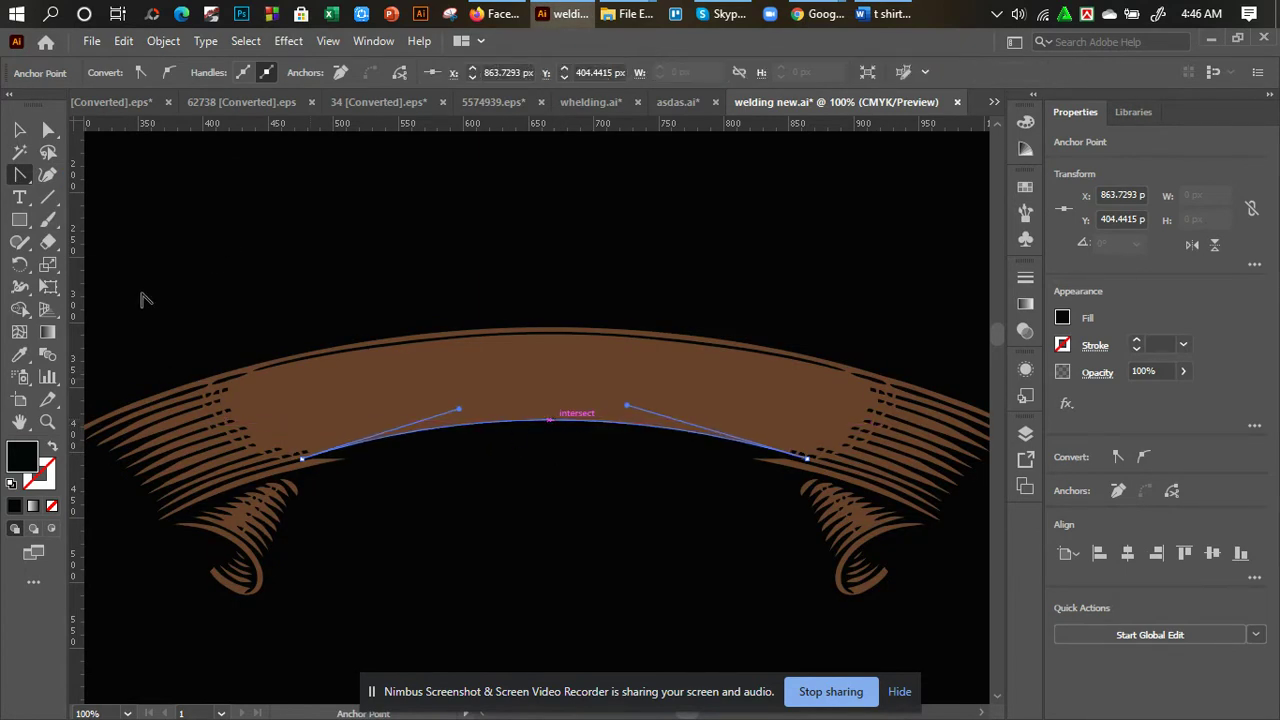
pyautogui.click(19, 129)
pyautogui.click(520, 471)
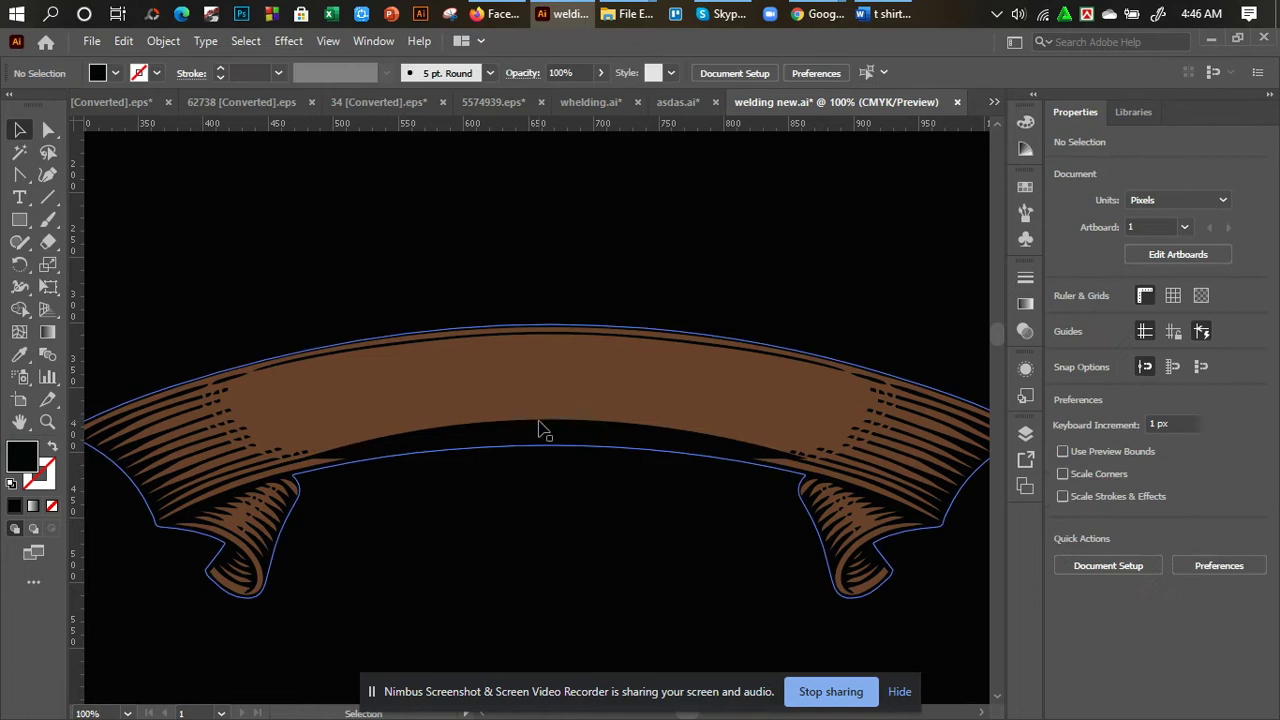
pyautogui.moveTo(538, 428); pyautogui.dragTo(538, 400)
pyautogui.hotkey('ctrl', 'z')
pyautogui.hotkey('ctrl', 'z')
pyautogui.hotkey('ctrl', 'z')
pyautogui.hotkey('ctrl', 'z')
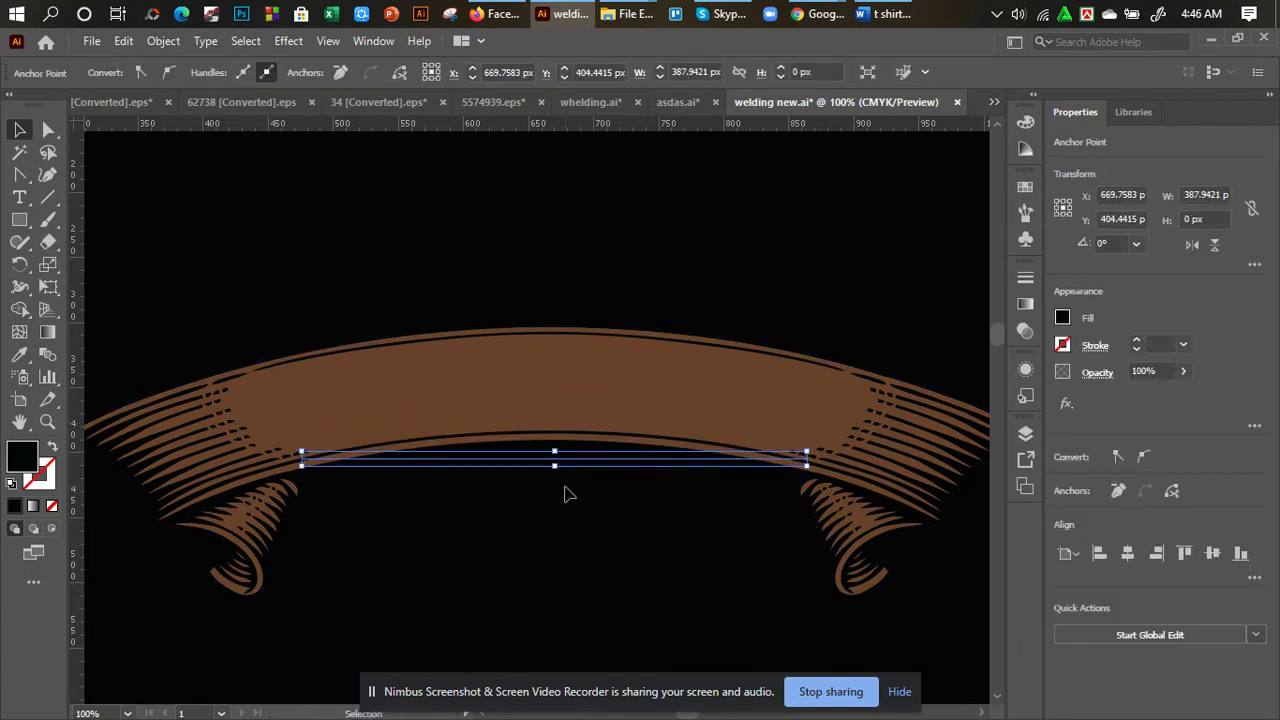
# Bend the path, with a 1 pt black stroke and no fill, into an arc about 21 px high and raise it slightly into the banner.
pyautogui.click(54, 449)
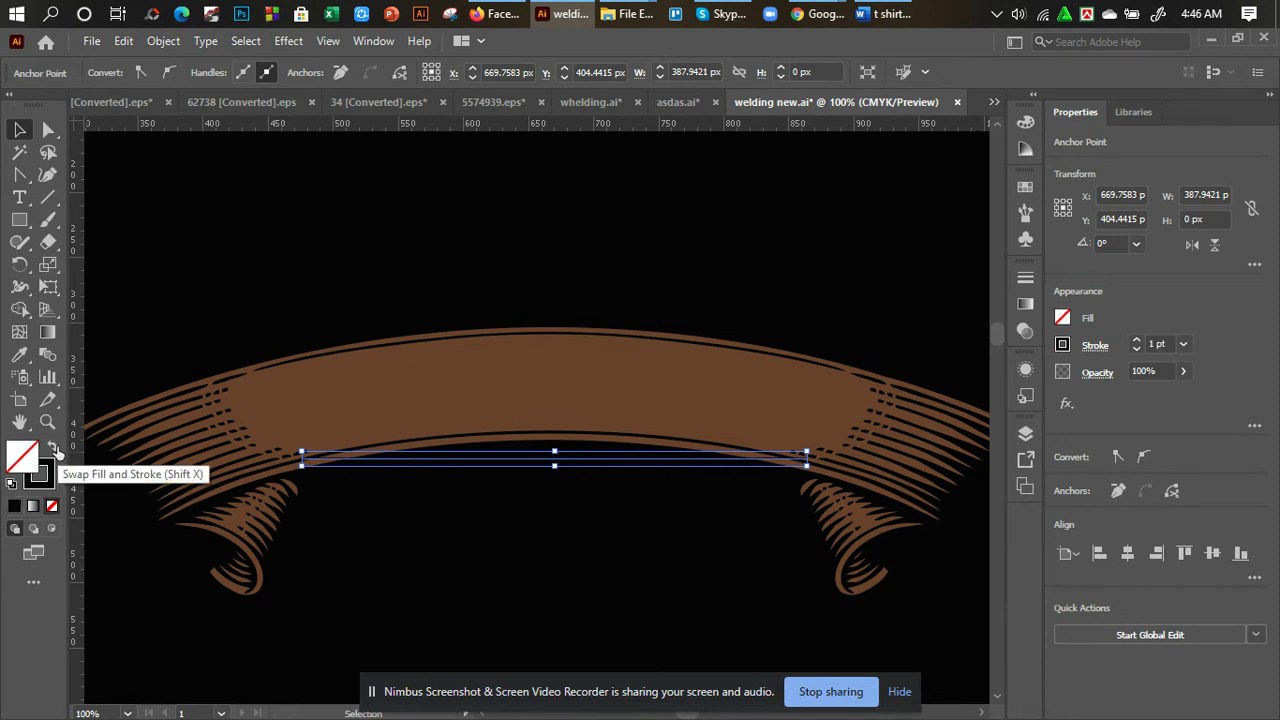
pyautogui.click(19, 174)
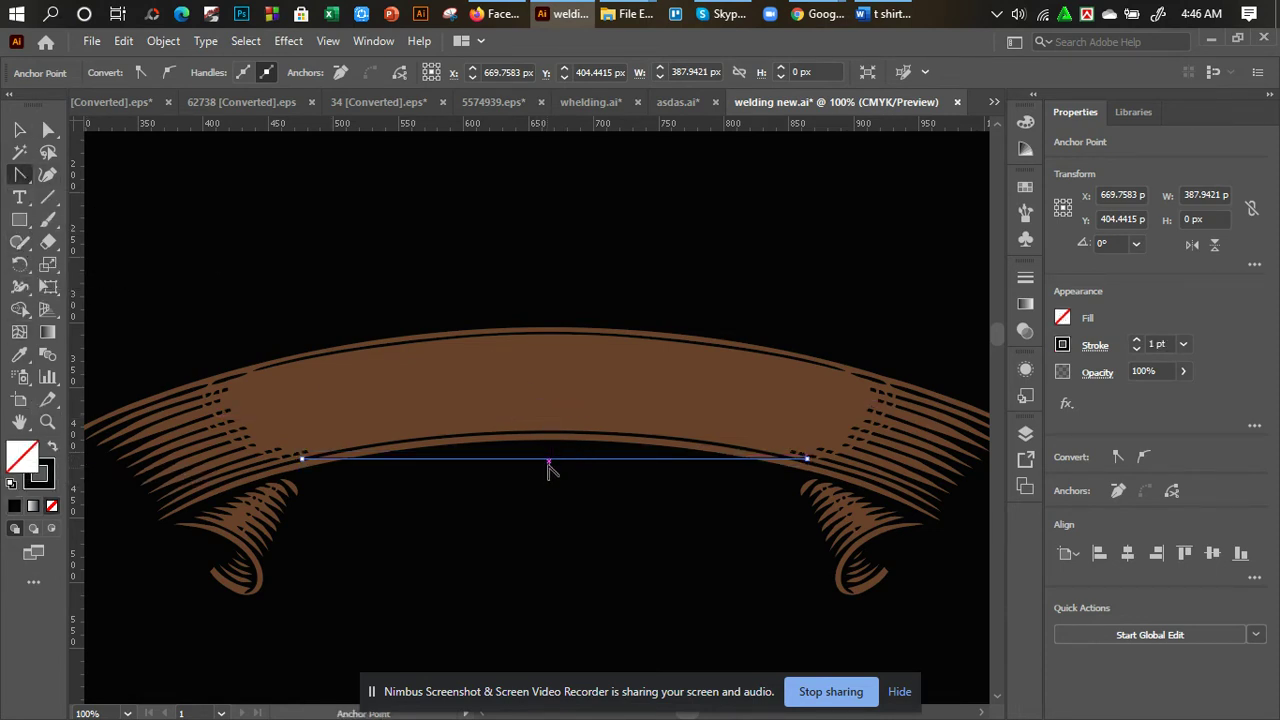
pyautogui.moveTo(551, 462)
pyautogui.mouseDown()
pyautogui.moveTo(555, 429)
pyautogui.moveTo(545, 438)
pyautogui.mouseUp()
pyautogui.click(17, 131)
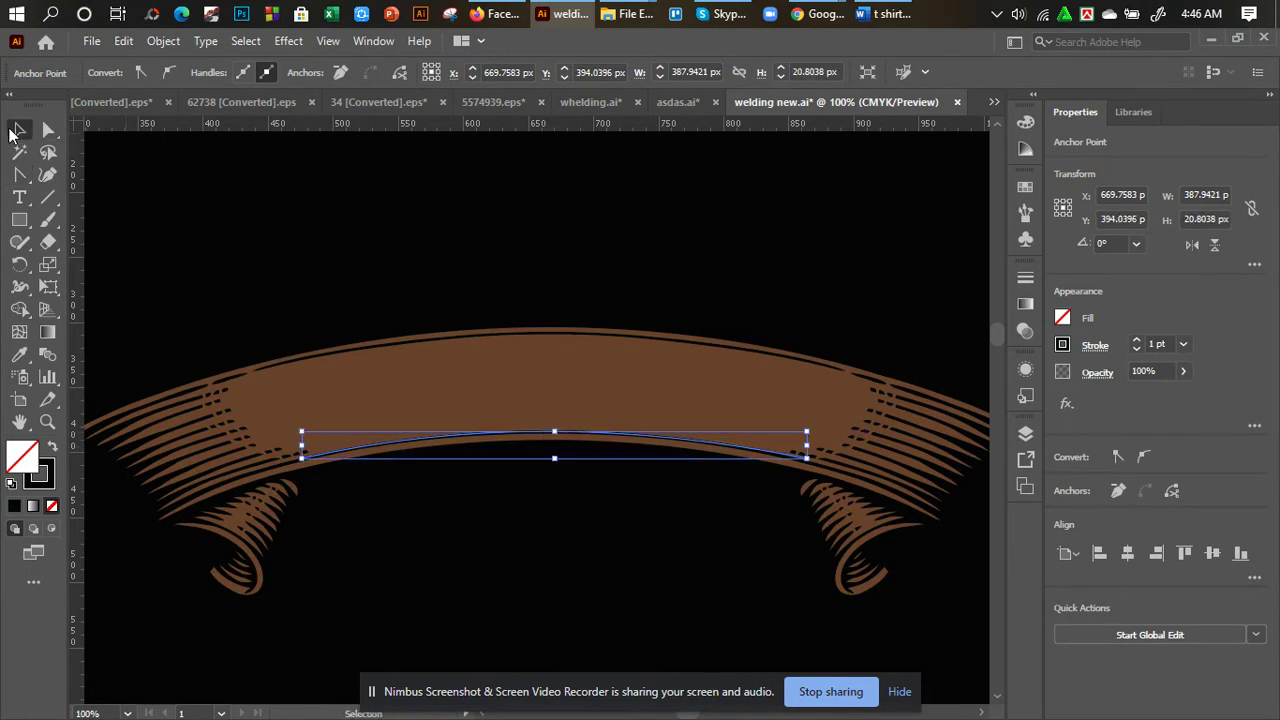
pyautogui.click(618, 302)
pyautogui.moveTo(569, 436); pyautogui.dragTo(568, 424)
pyautogui.click(567, 507)
# Recolor the welder quote text beside the artboard with the white of the sample square.
pyautogui.hotkey('ctrl', '-')
pyautogui.hotkey('ctrl', '-')
pyautogui.hotkey('ctrl', '-')
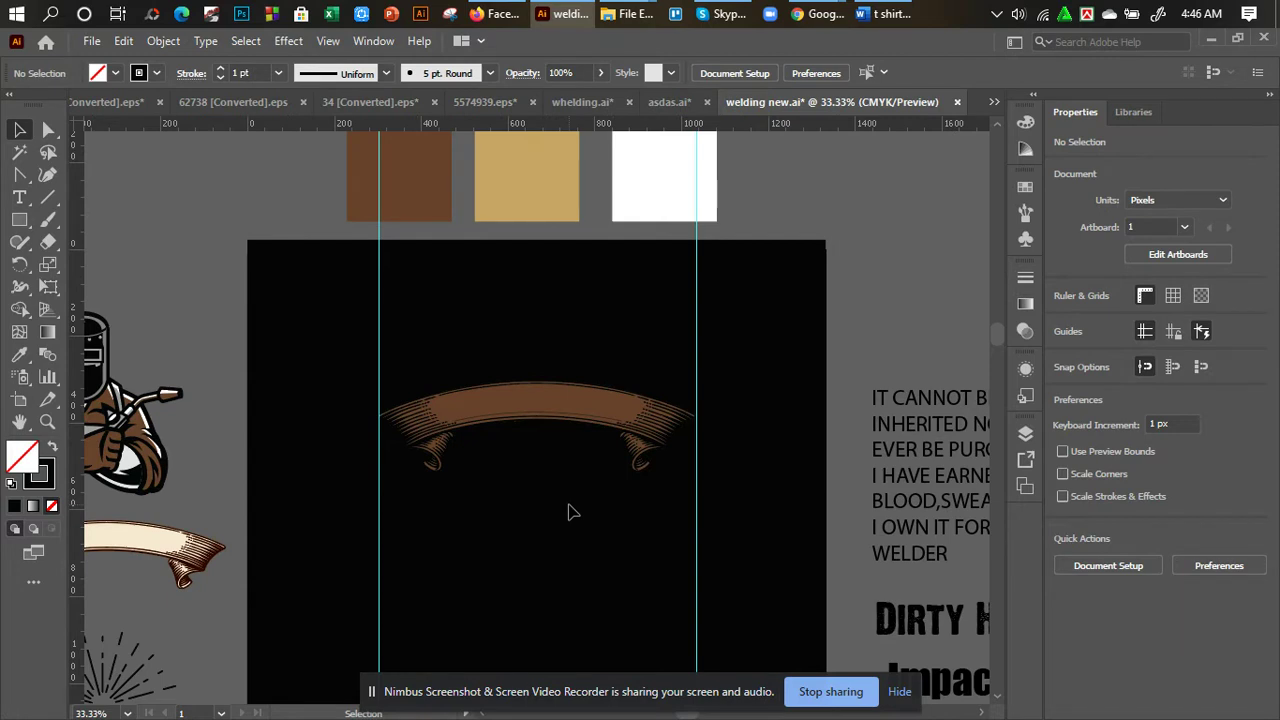
pyautogui.moveTo(562, 503); pyautogui.dragTo(439, 485)
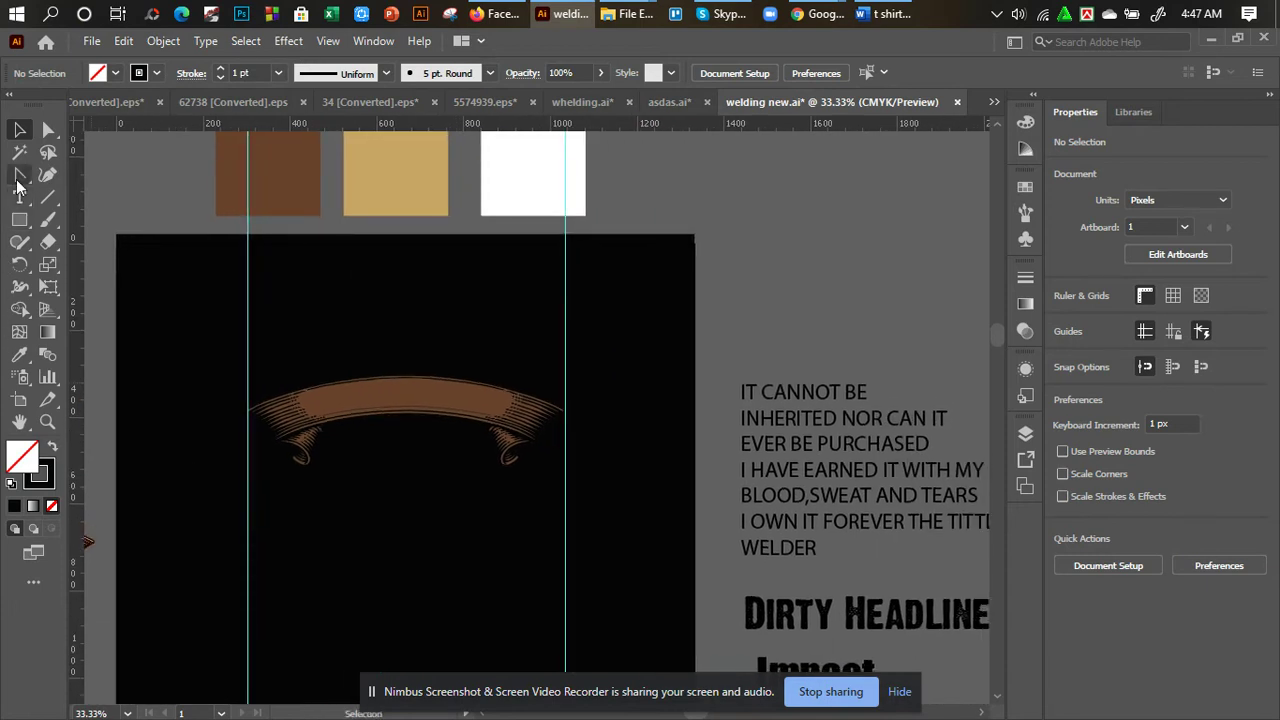
pyautogui.click(18, 182)
pyautogui.click(20, 130)
pyautogui.click(874, 440)
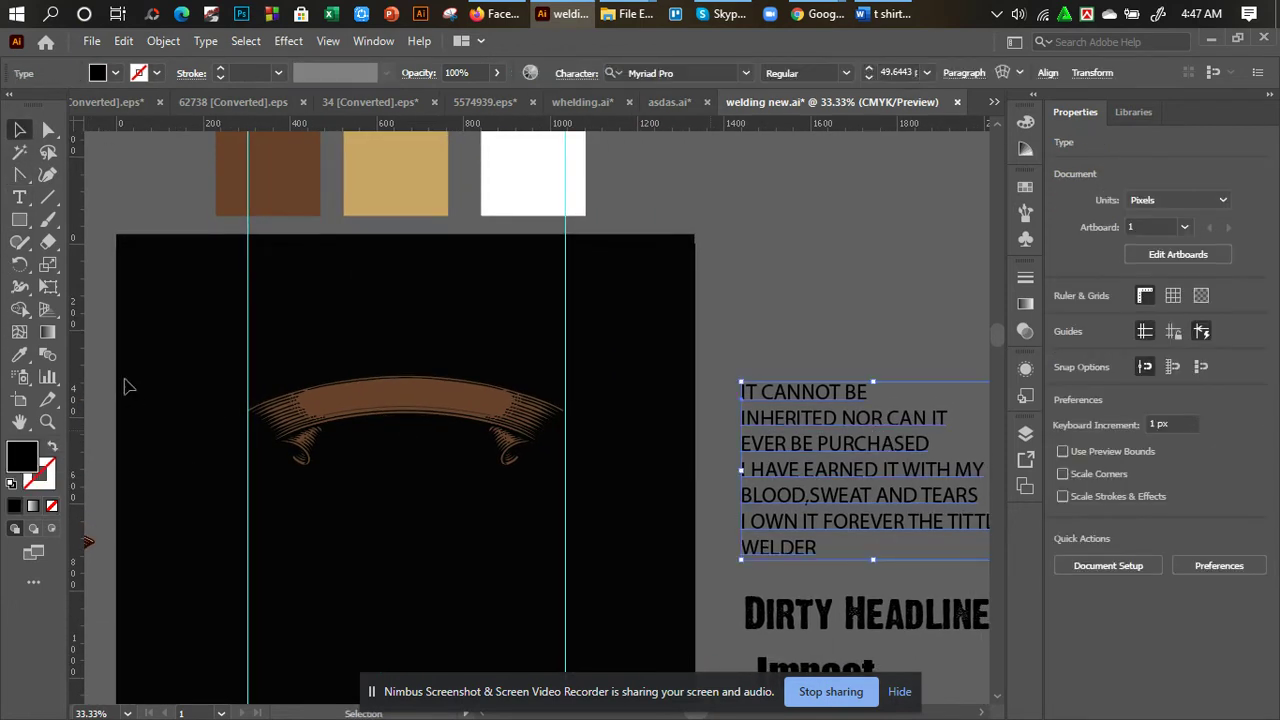
pyautogui.click(22, 355)
pyautogui.click(523, 163)
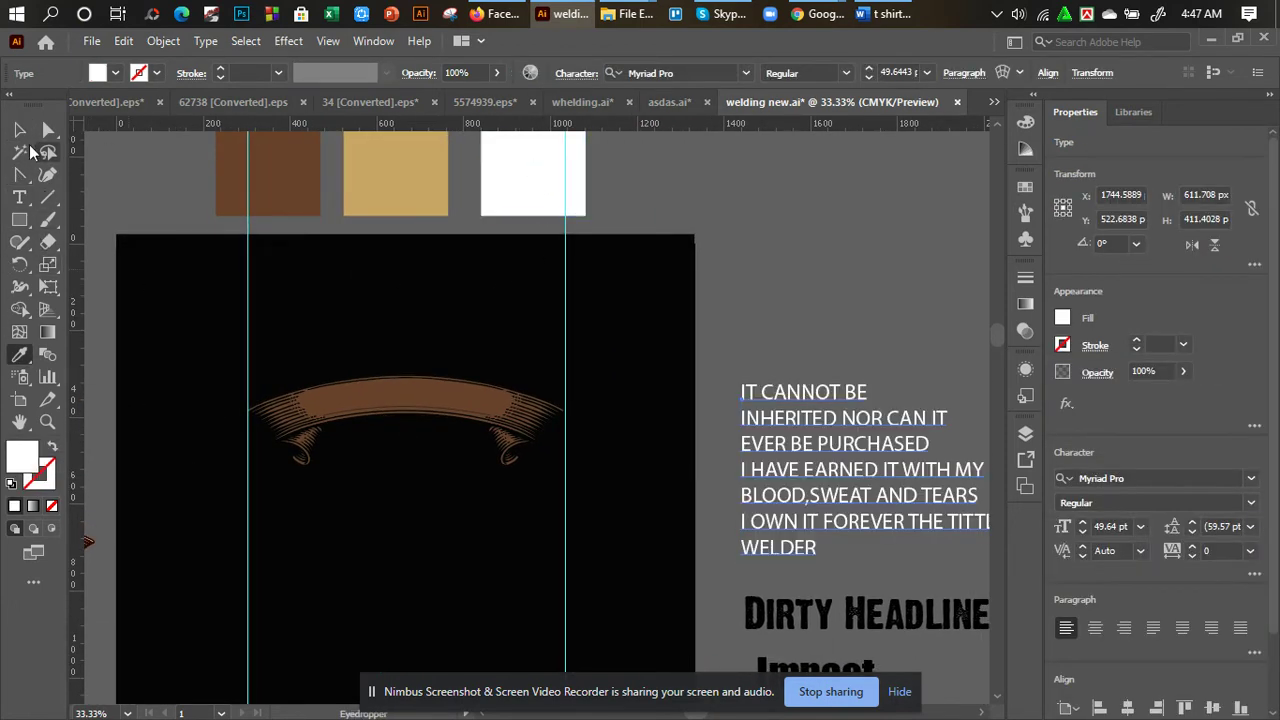
pyautogui.click(20, 130)
pyautogui.click(351, 240)
# Copy the line "IT CANNOT BE" from the quote and paste it as a separate text object above the paragraph.
pyautogui.press('space')
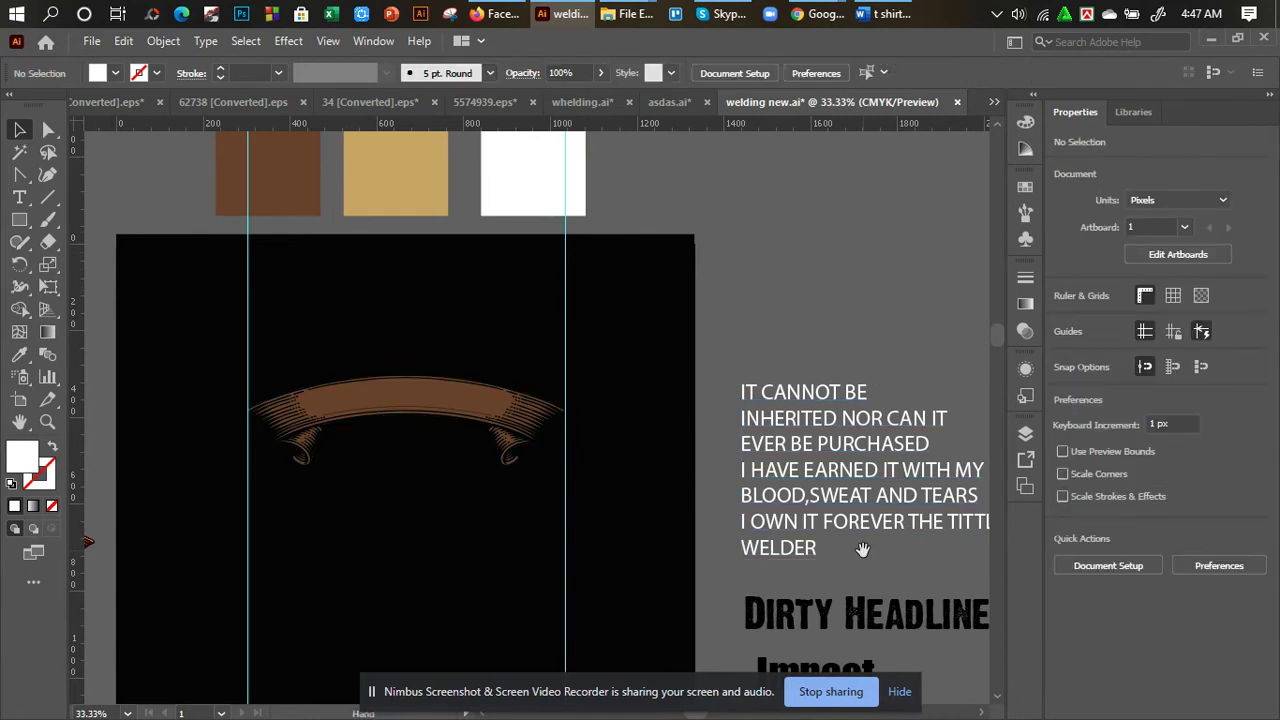
pyautogui.moveTo(862, 549); pyautogui.dragTo(829, 471)
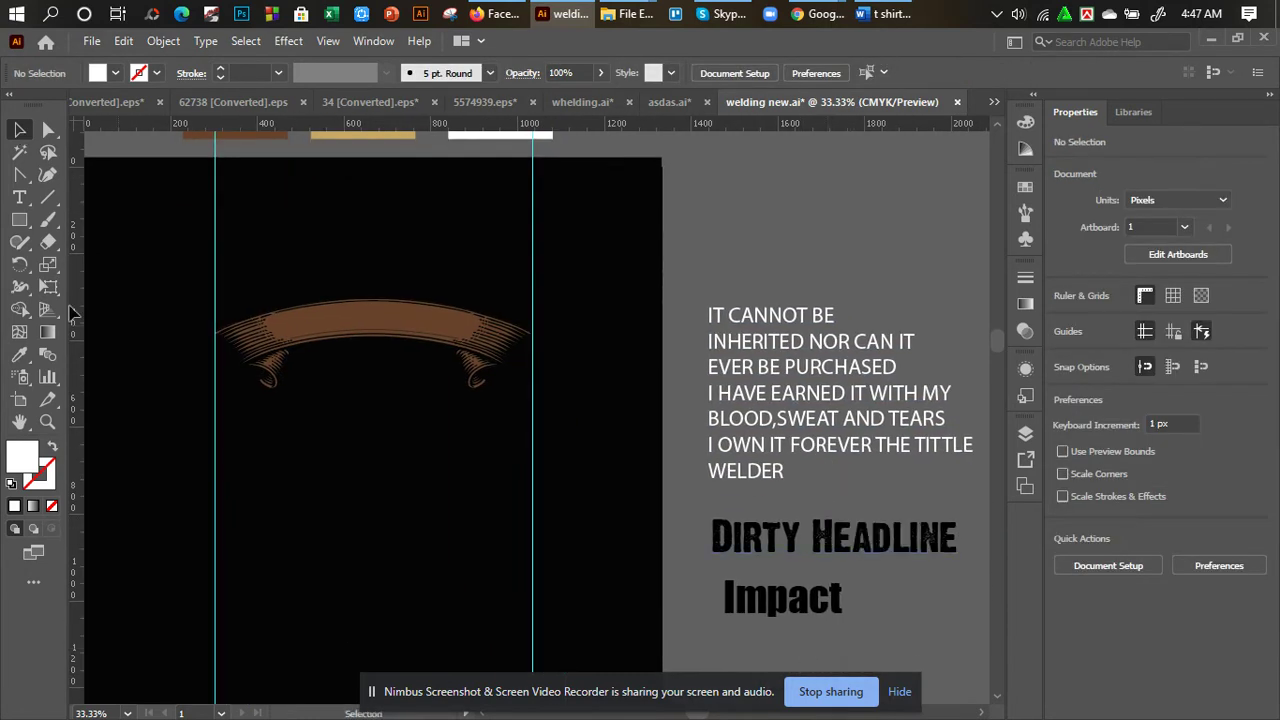
pyautogui.click(20, 202)
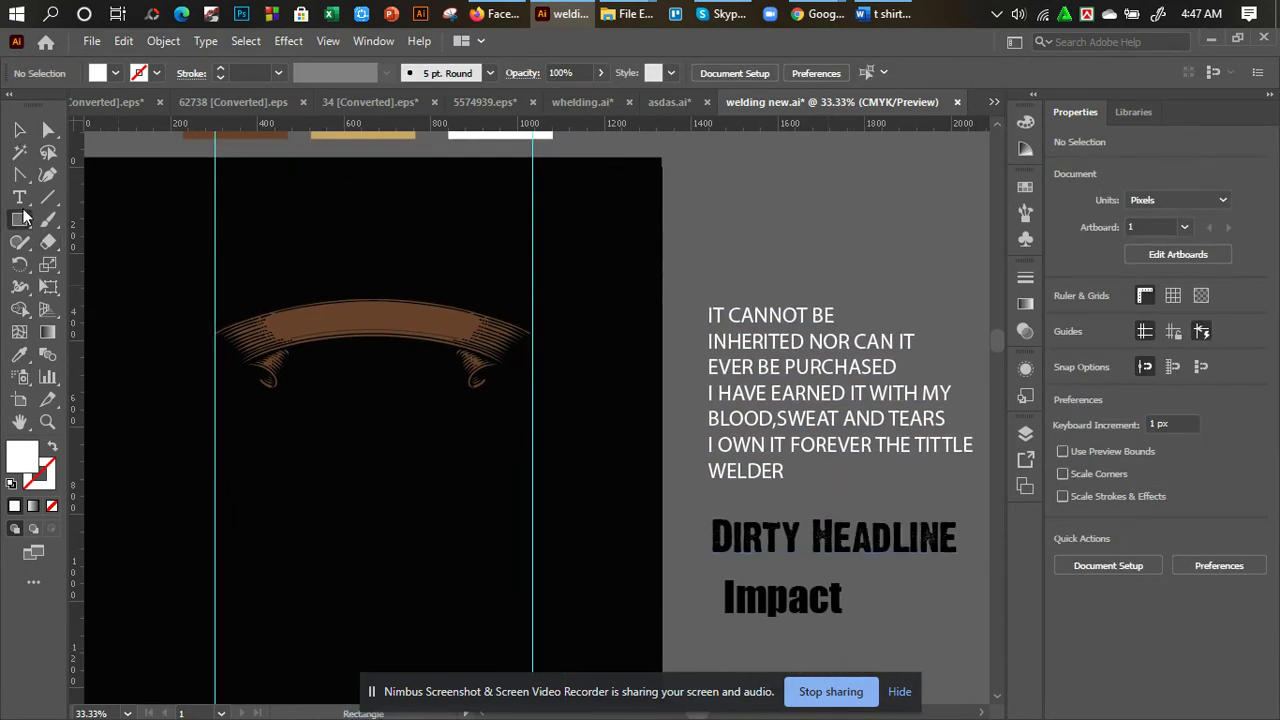
pyautogui.tripleClick(779, 314)
pyautogui.hotkey('ctrl', 'c')
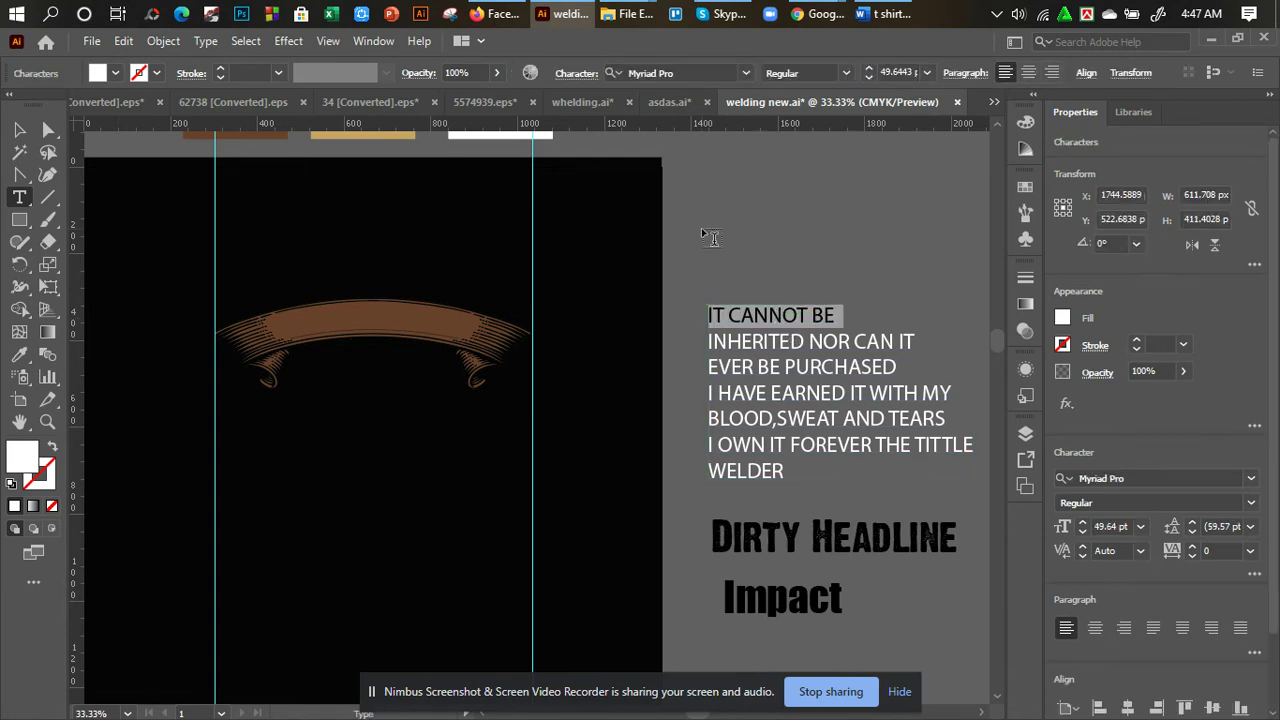
pyautogui.click(702, 233)
pyautogui.hotkey('ctrl', 'v')
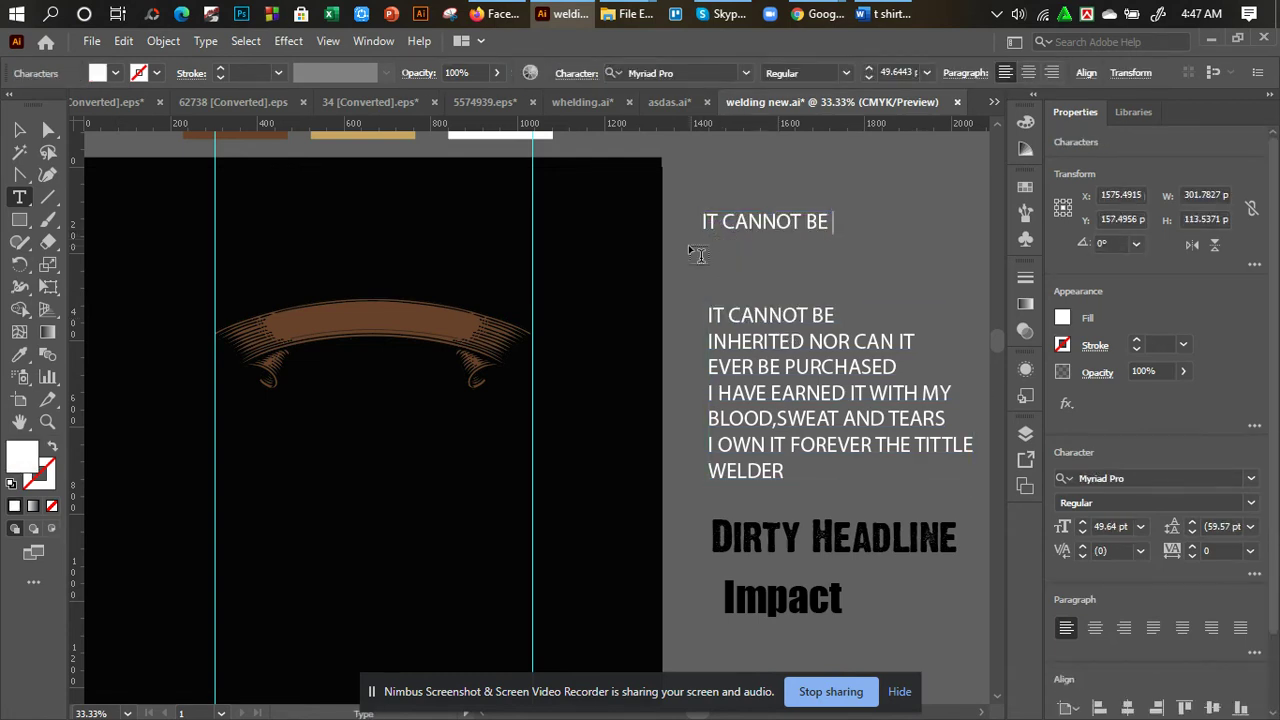
# Give the separate "IT CANNOT BE" text the Impact sample's type style and the white fill of the sample square.
pyautogui.click(22, 128)
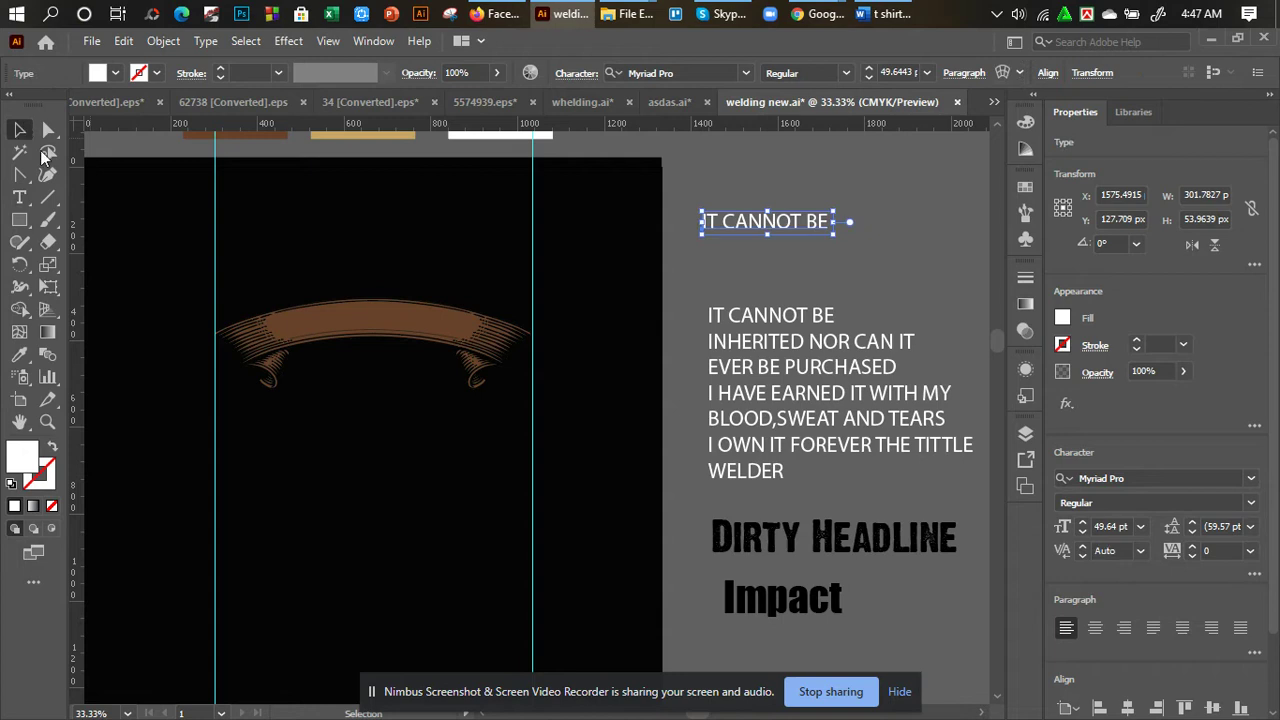
pyautogui.click(20, 355)
pyautogui.click(770, 597)
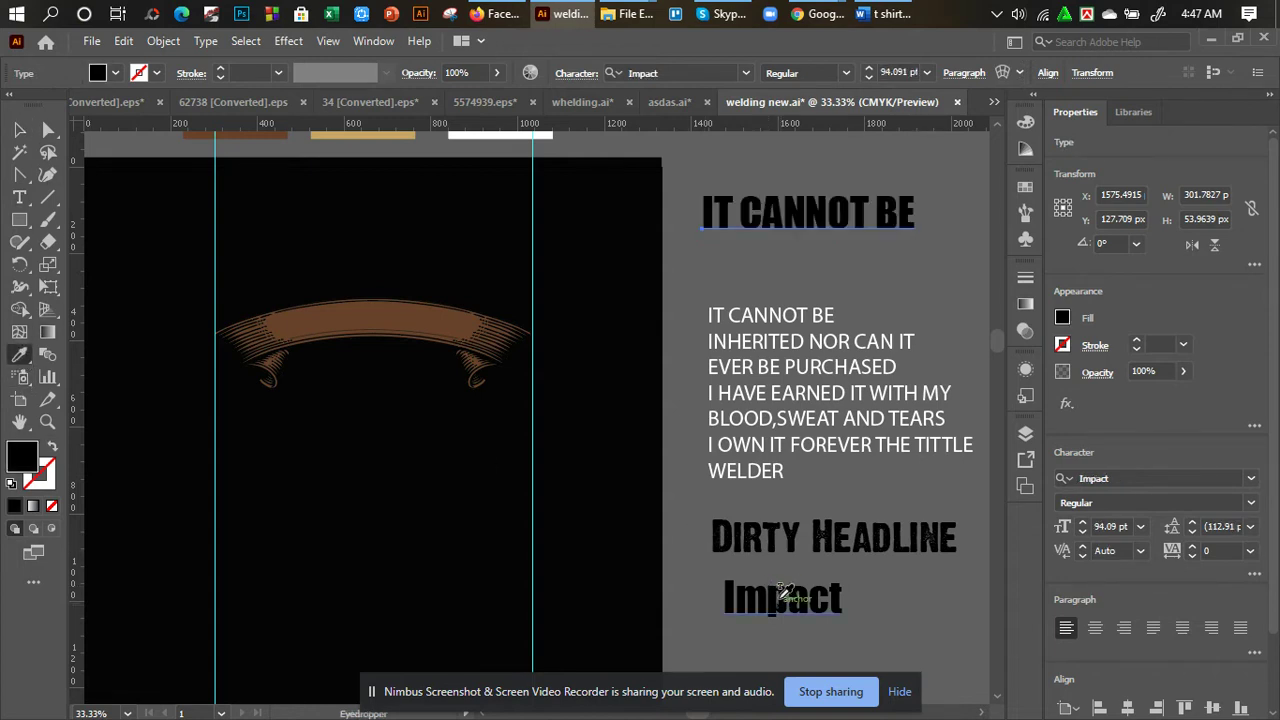
pyautogui.scroll(1, 462, 173)
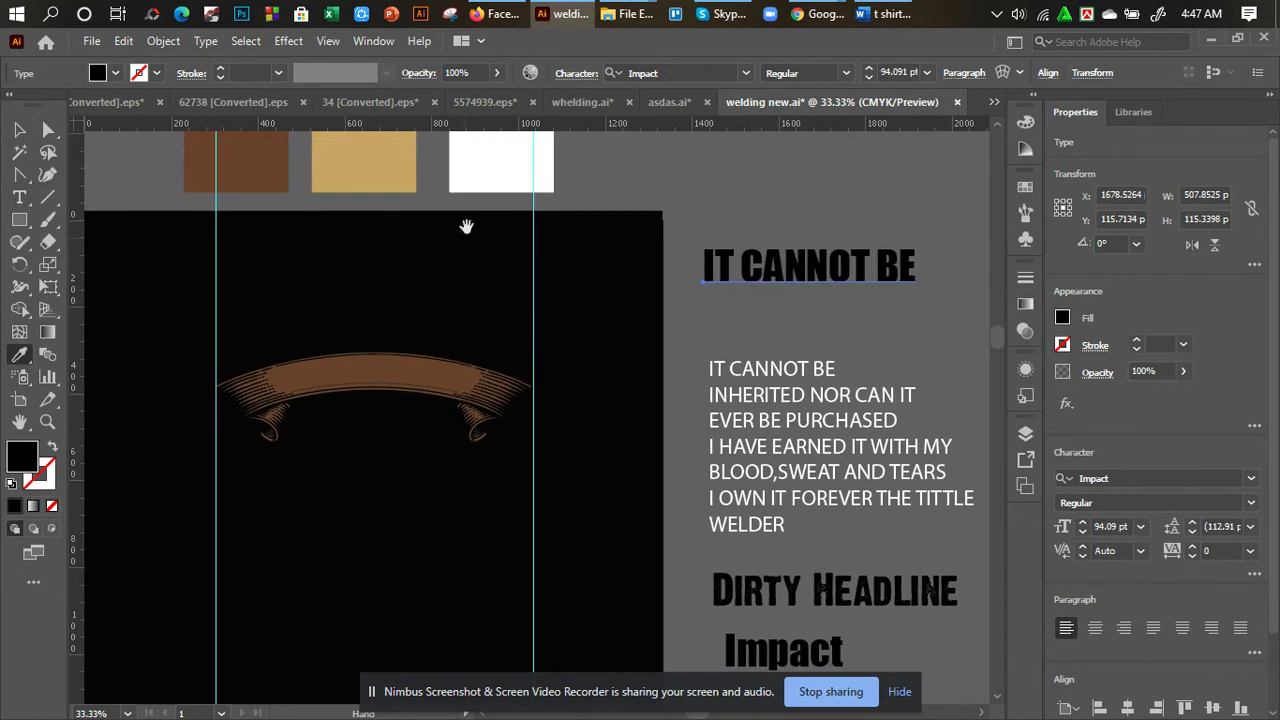
pyautogui.click(470, 180)
# Recolor the "Dirty Headline" and "Impact" font sample texts with the white of the sample square.
pyautogui.click(20, 128)
pyautogui.moveTo(911, 534); pyautogui.dragTo(882, 462)
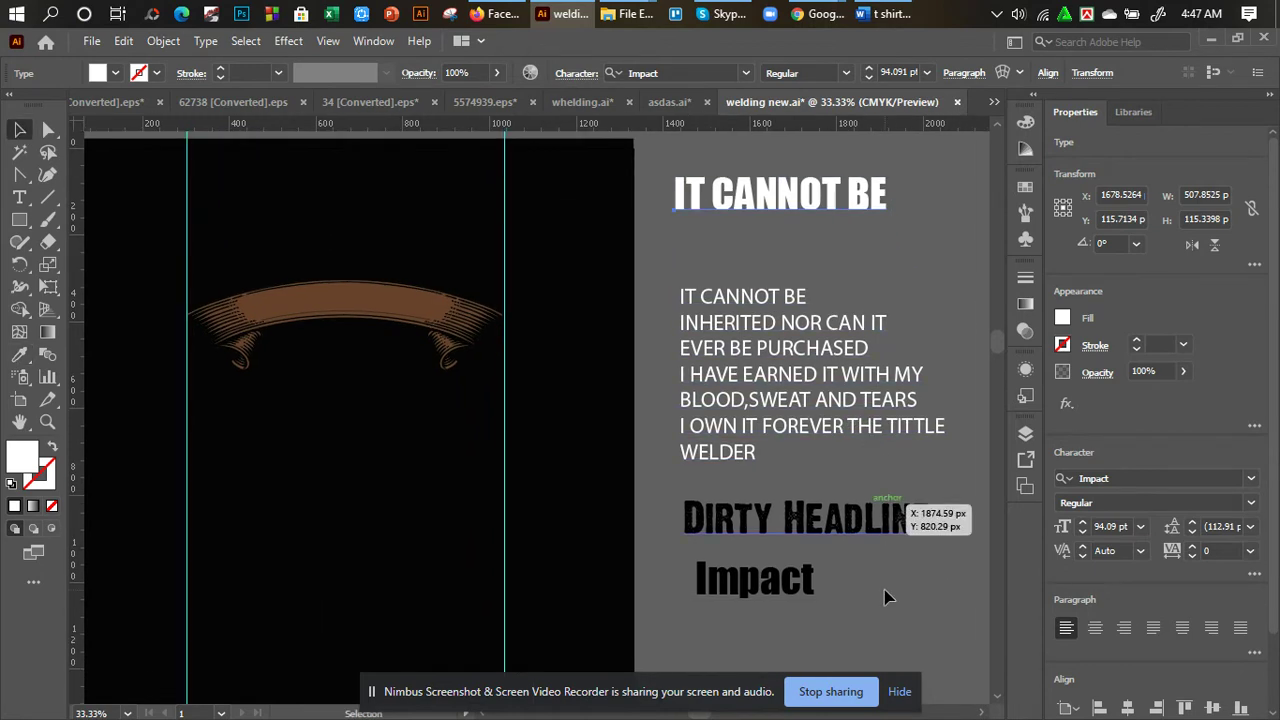
pyautogui.click(780, 530)
pyautogui.click(20, 354)
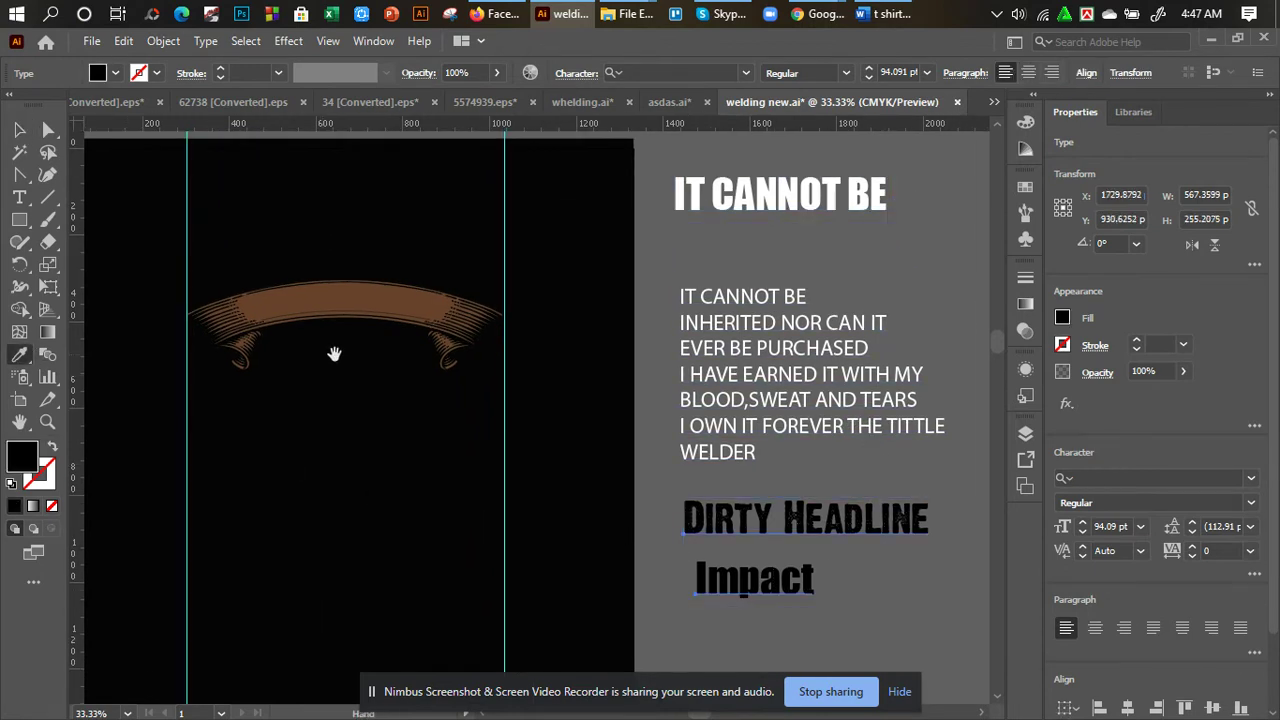
pyautogui.scroll(2, 306, 354)
pyautogui.click(453, 200)
# Move "IT CANNOT BE" onto the artboard above the banner and add two vertical guides by the banner's curled ends.
pyautogui.click(18, 130)
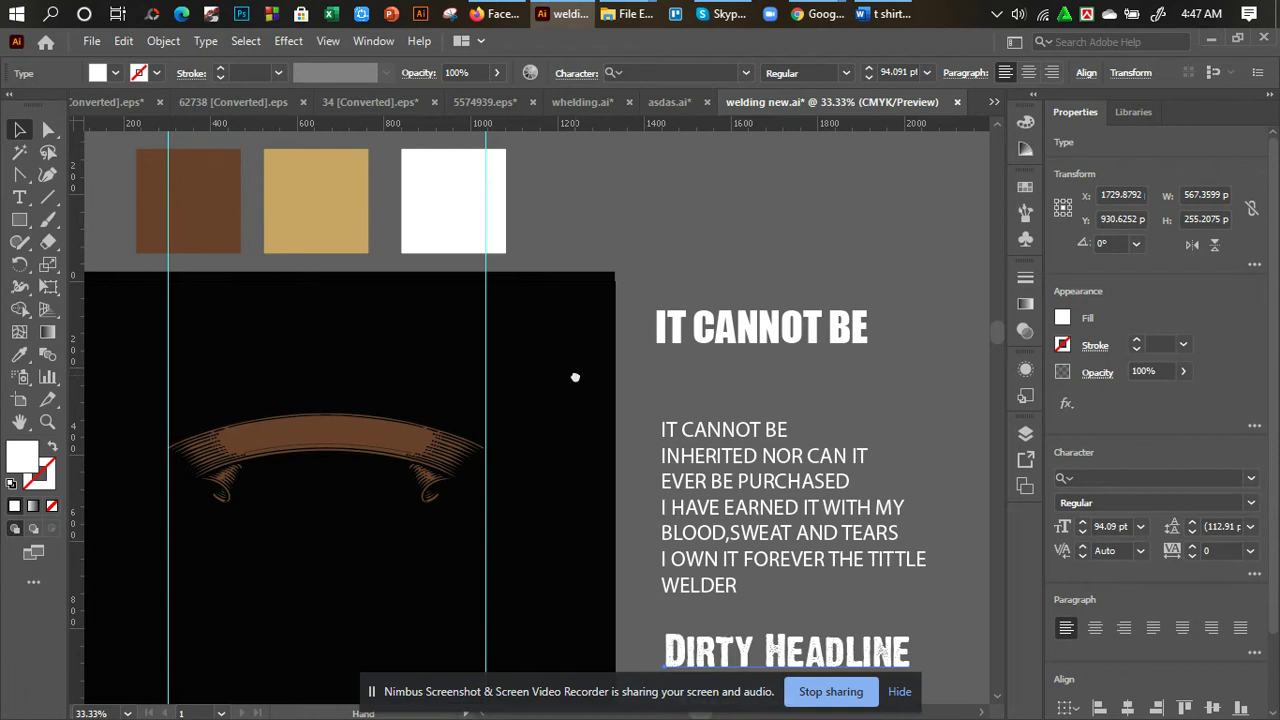
pyautogui.moveTo(737, 338); pyautogui.dragTo(307, 385)
pyautogui.click(413, 515)
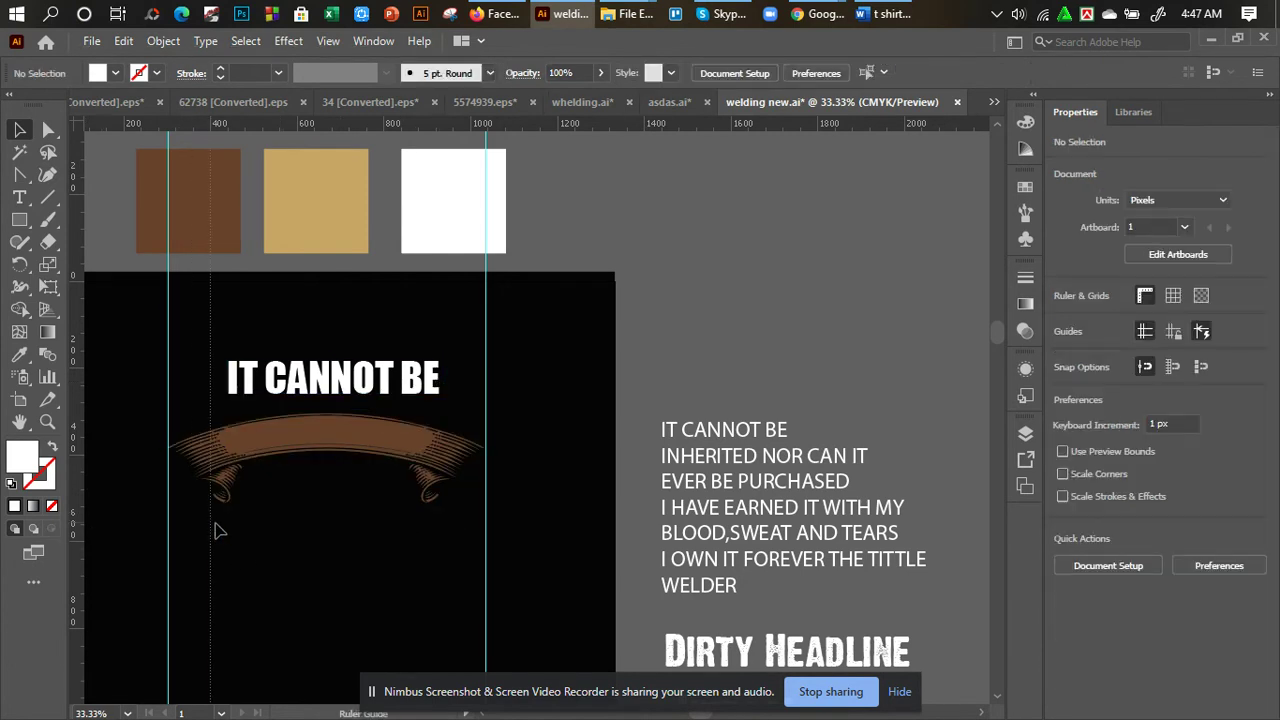
pyautogui.click(216, 530)
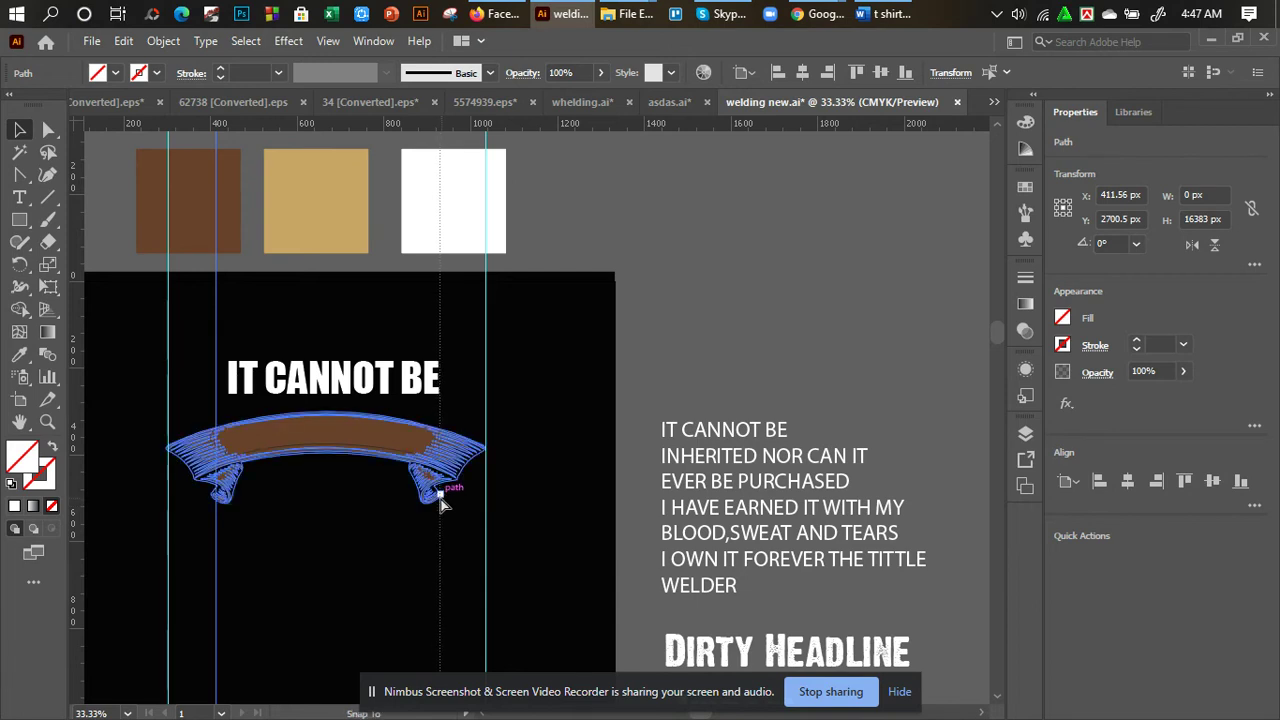
pyautogui.click(391, 556)
pyautogui.hotkey('ctrl', '=')
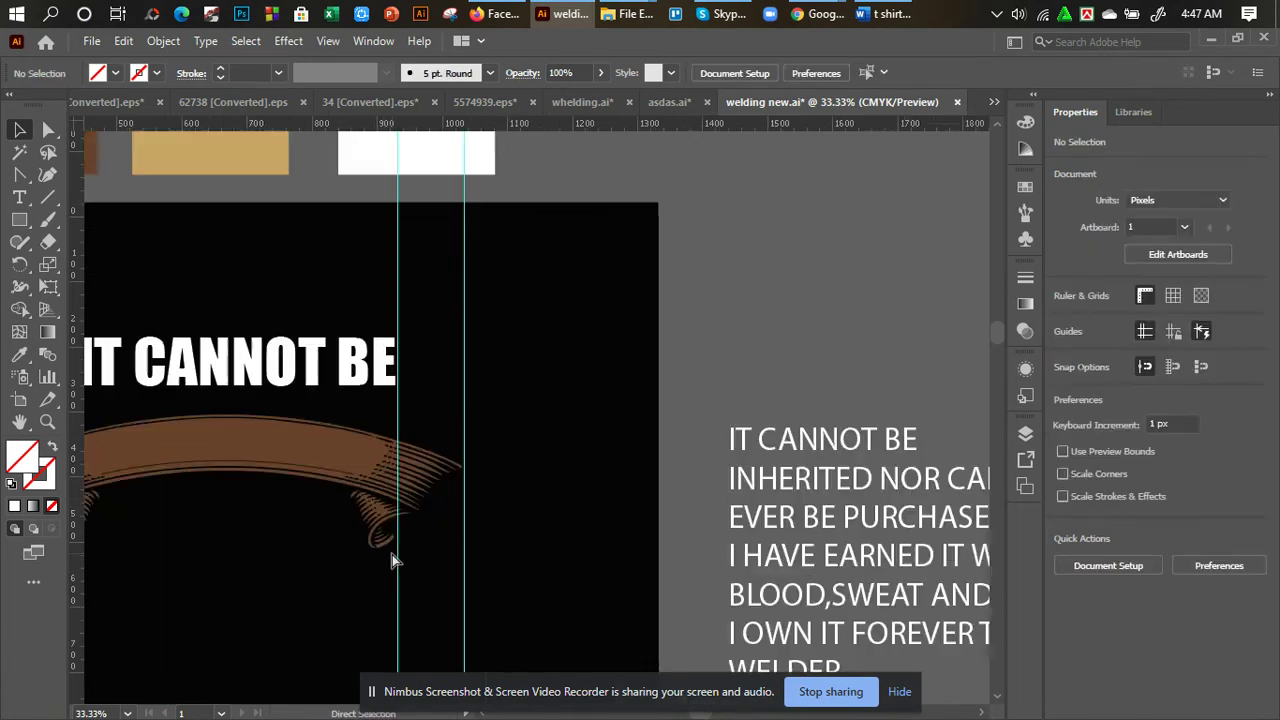
pyautogui.hotkey('ctrl', '=')
pyautogui.moveTo(344, 527); pyautogui.dragTo(814, 529)
# Enlarge the "IT CANNOT BE" text to about 99.6 pt so it spans the two inner guides.
pyautogui.click(450, 360)
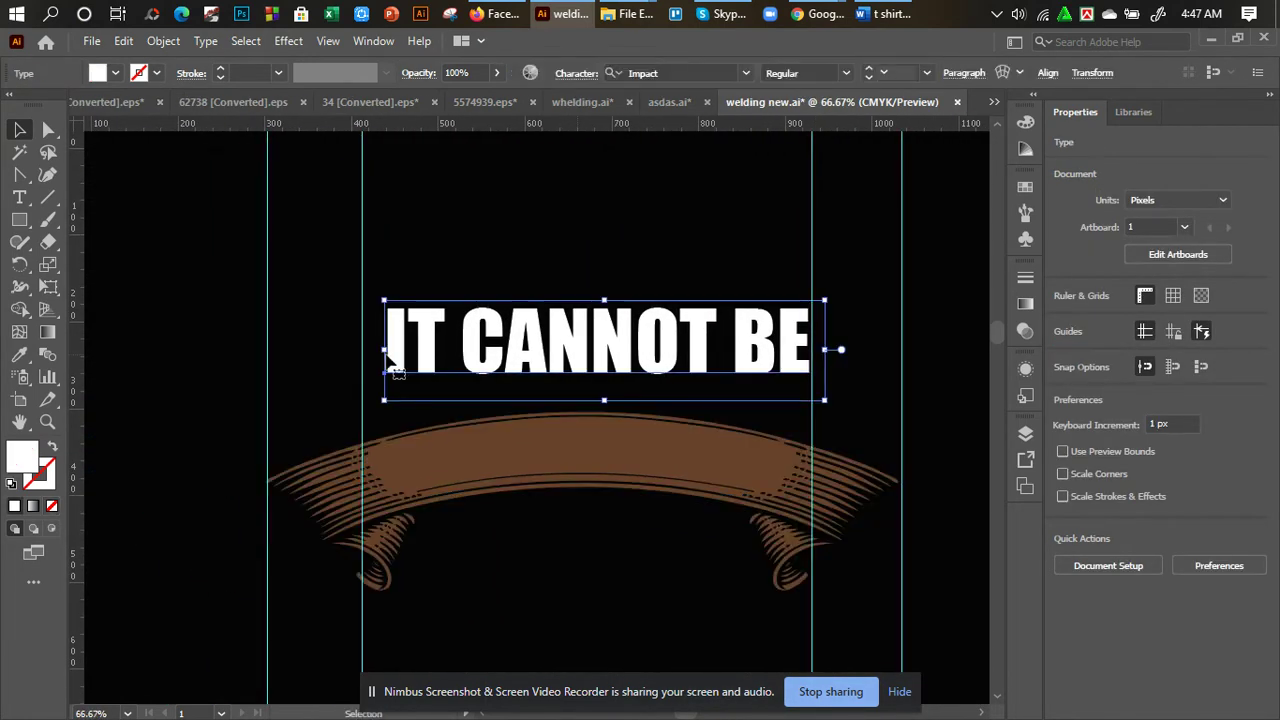
pyautogui.moveTo(382, 349); pyautogui.dragTo(359, 349)
pyautogui.click(573, 545)
pyautogui.hotkey('ctrl', '-')
# Expand the "IT CANNOT BE" text into shapes, including its object and fill.
pyautogui.click(627, 368)
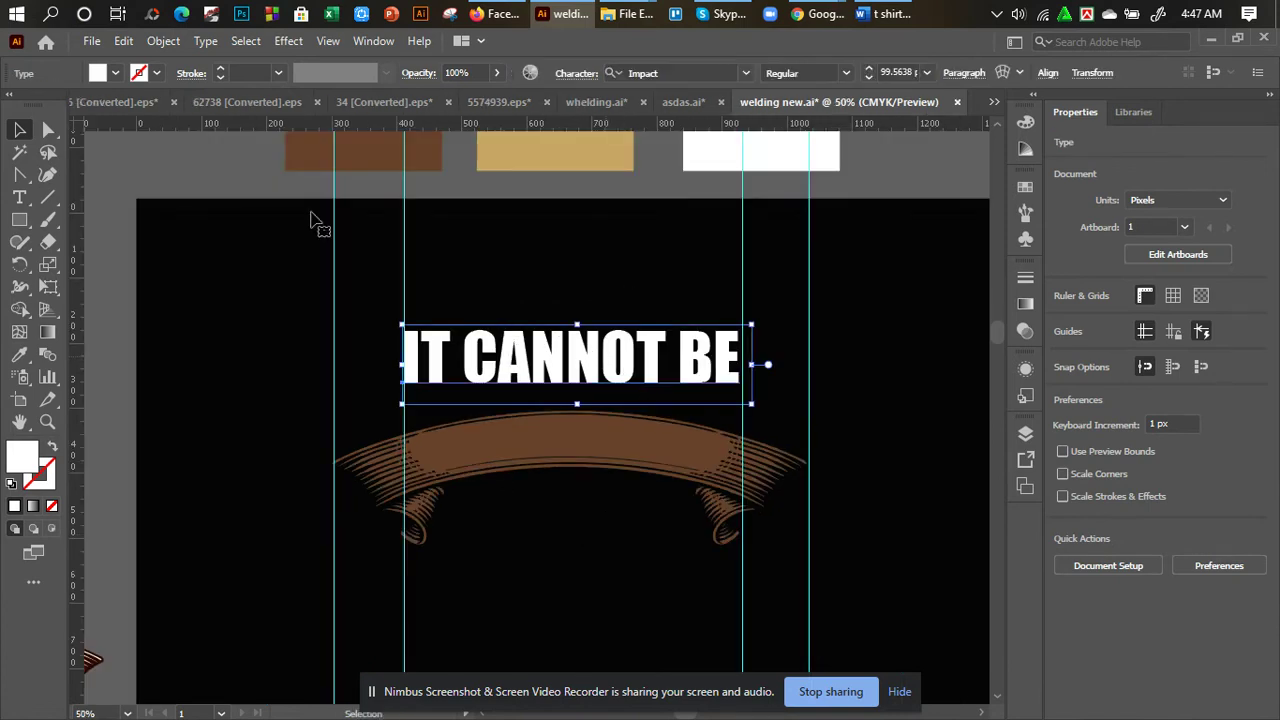
pyautogui.click(163, 41)
pyautogui.click(258, 252)
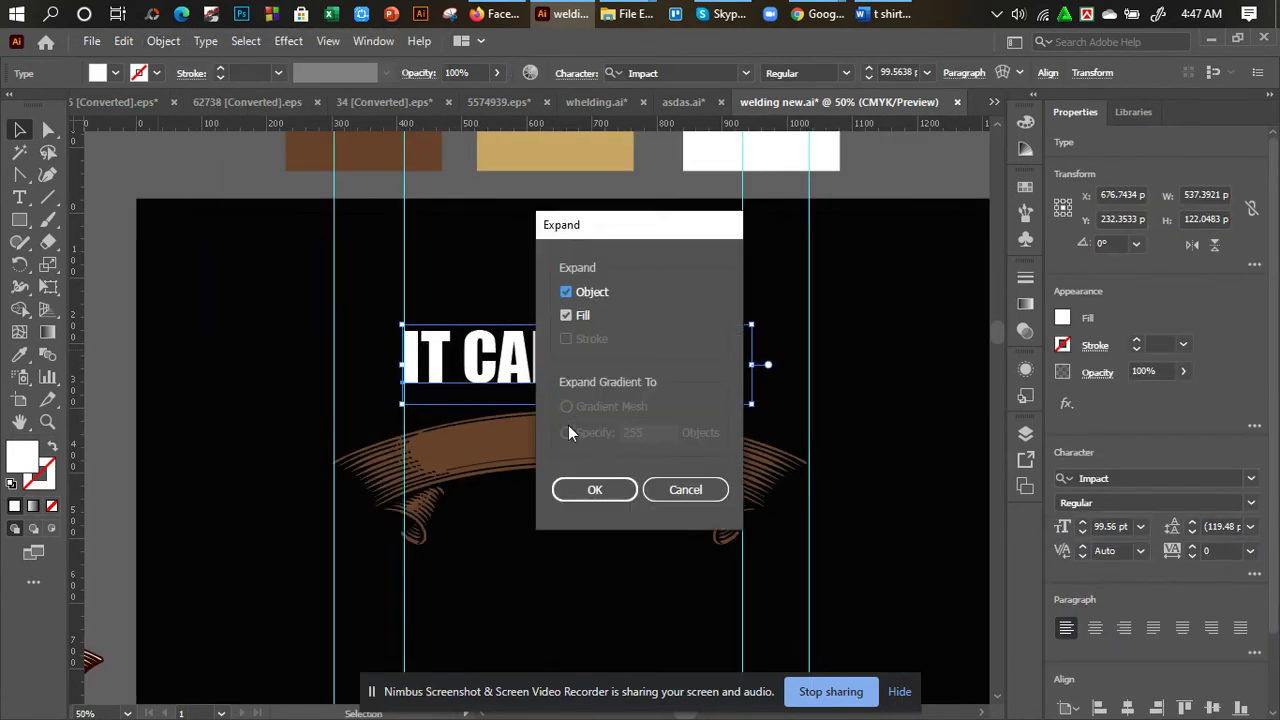
pyautogui.click(573, 485)
# Warp the "IT CANNOT BE" lettering with a horizontal Arc Lower envelope and a -15% bend.
pyautogui.click(163, 41)
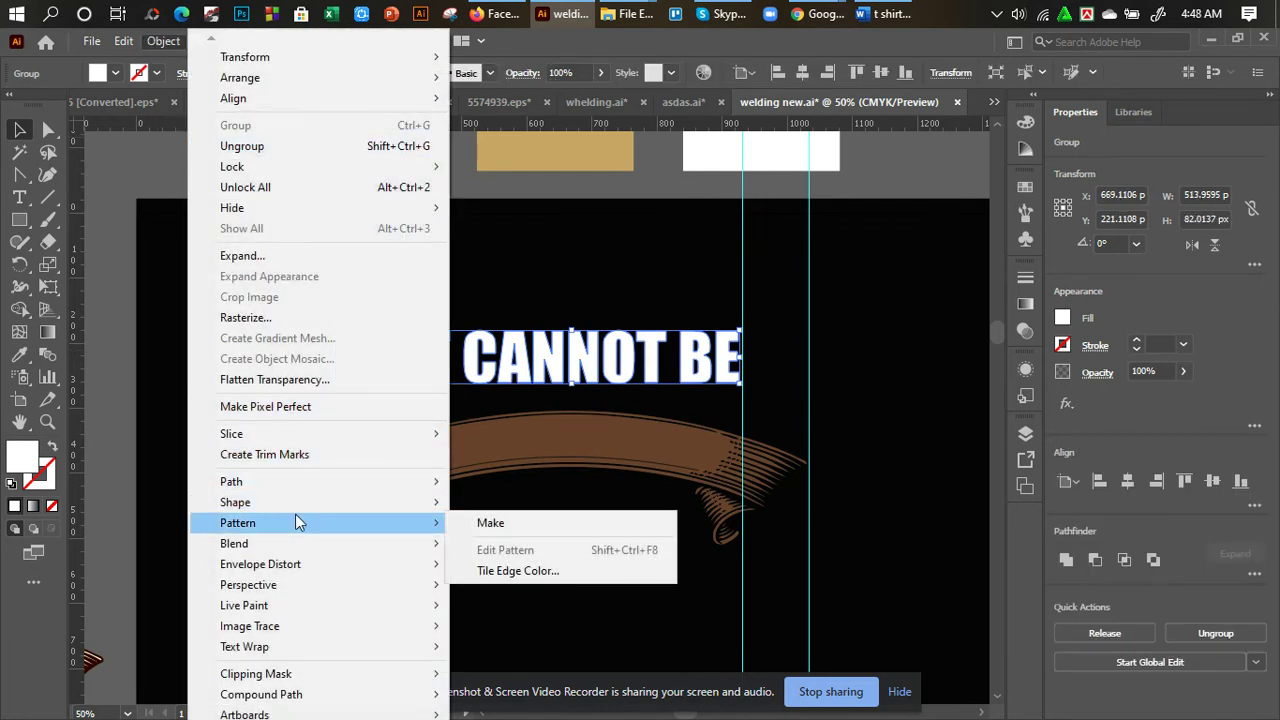
pyautogui.moveTo(311, 505)
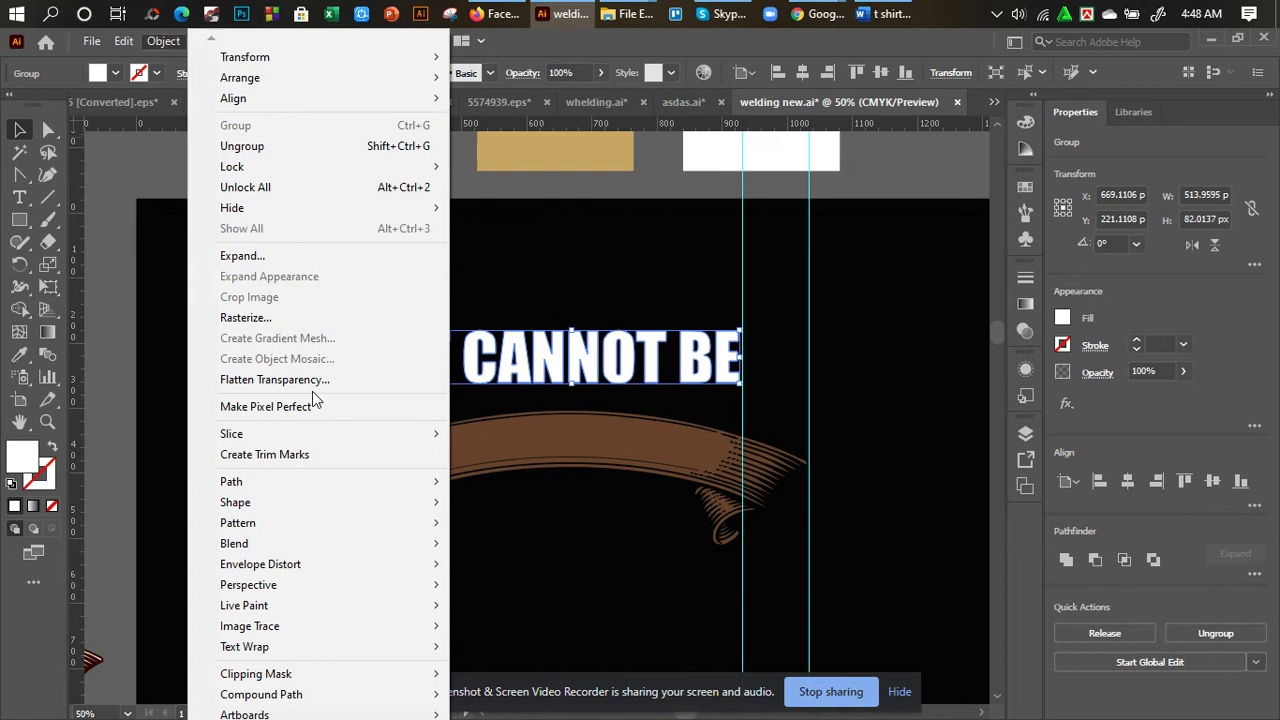
pyautogui.moveTo(322, 562)
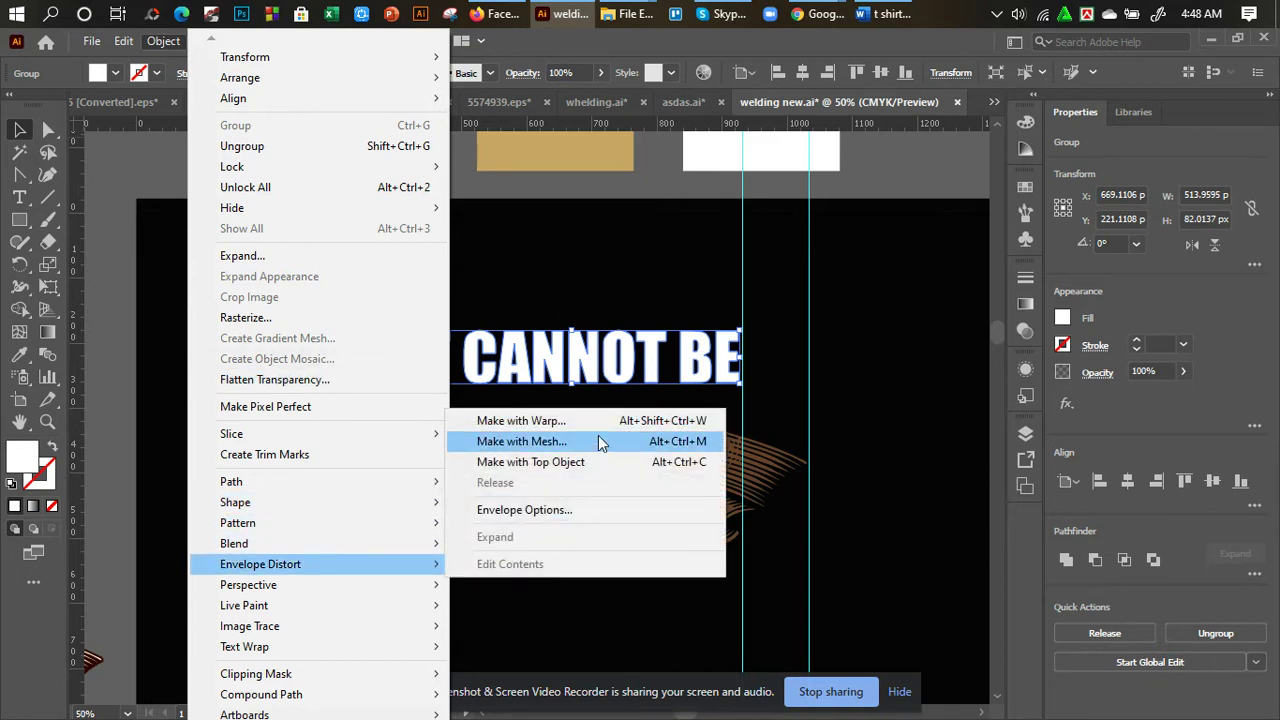
pyautogui.click(598, 420)
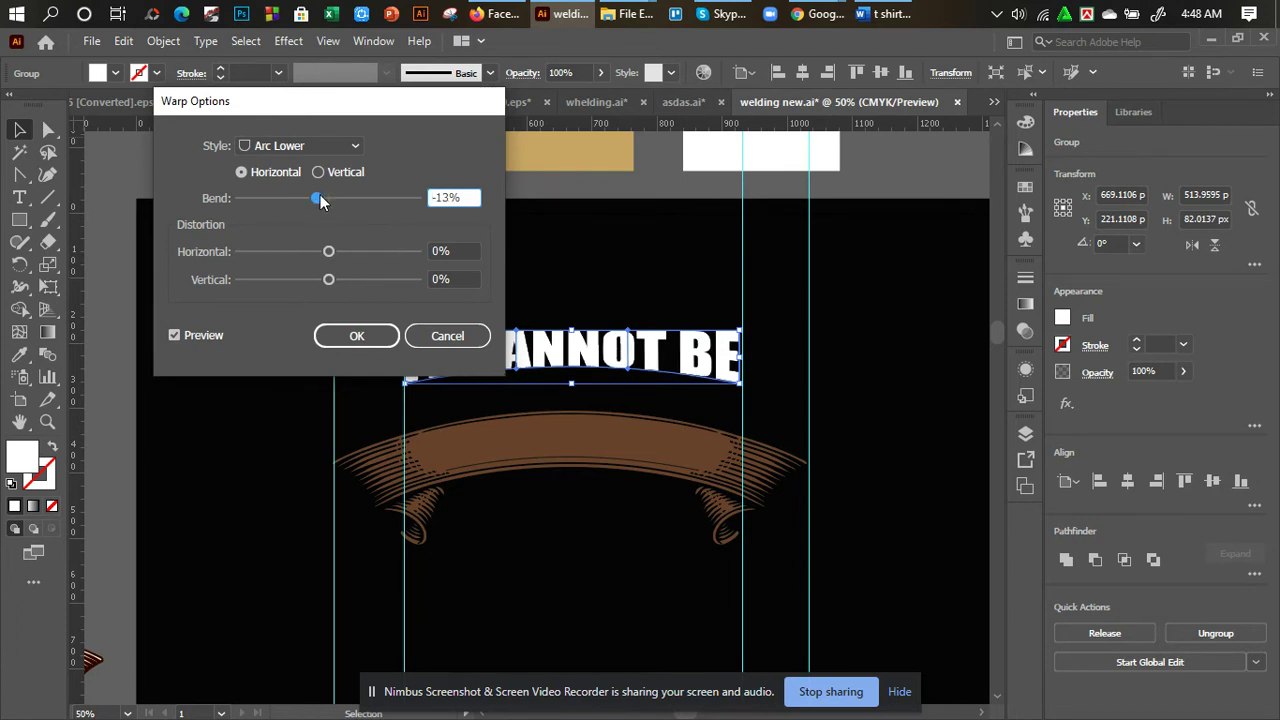
pyautogui.click(350, 334)
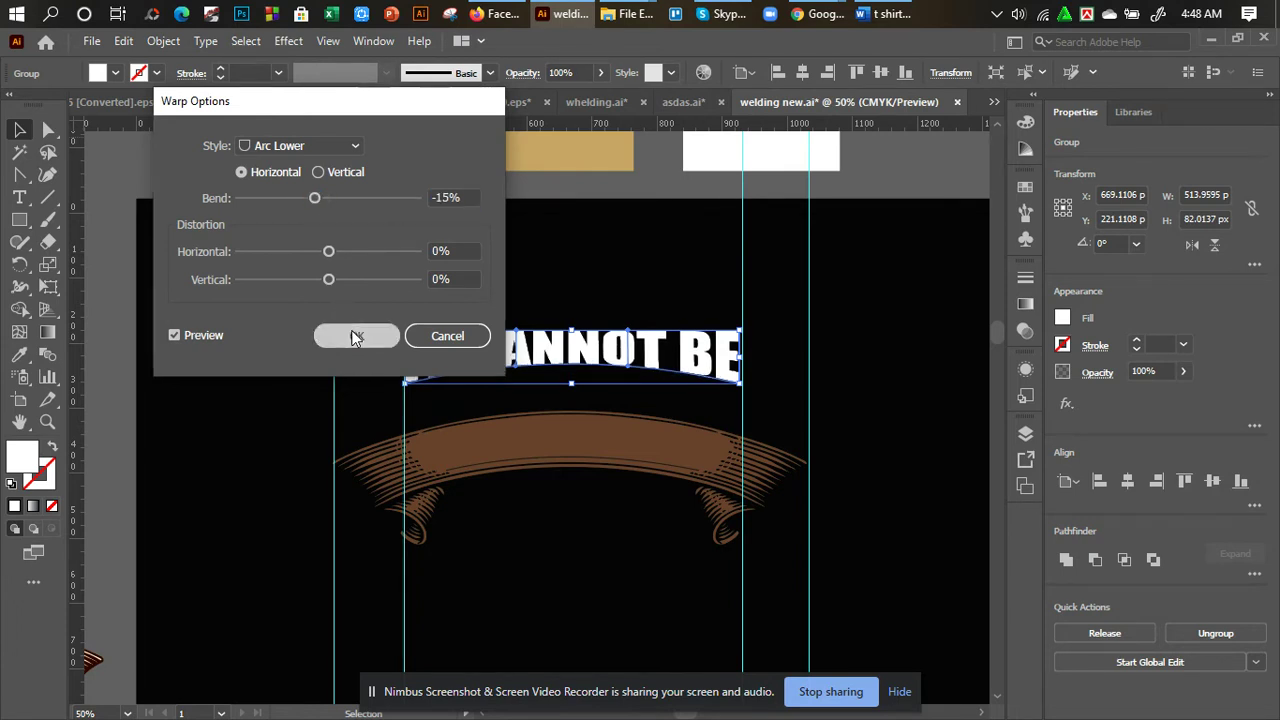
# Expand the warped lettering and lower it about 61 px so it sits on the banner's upper edge.
pyautogui.click(178, 46)
pyautogui.click(235, 257)
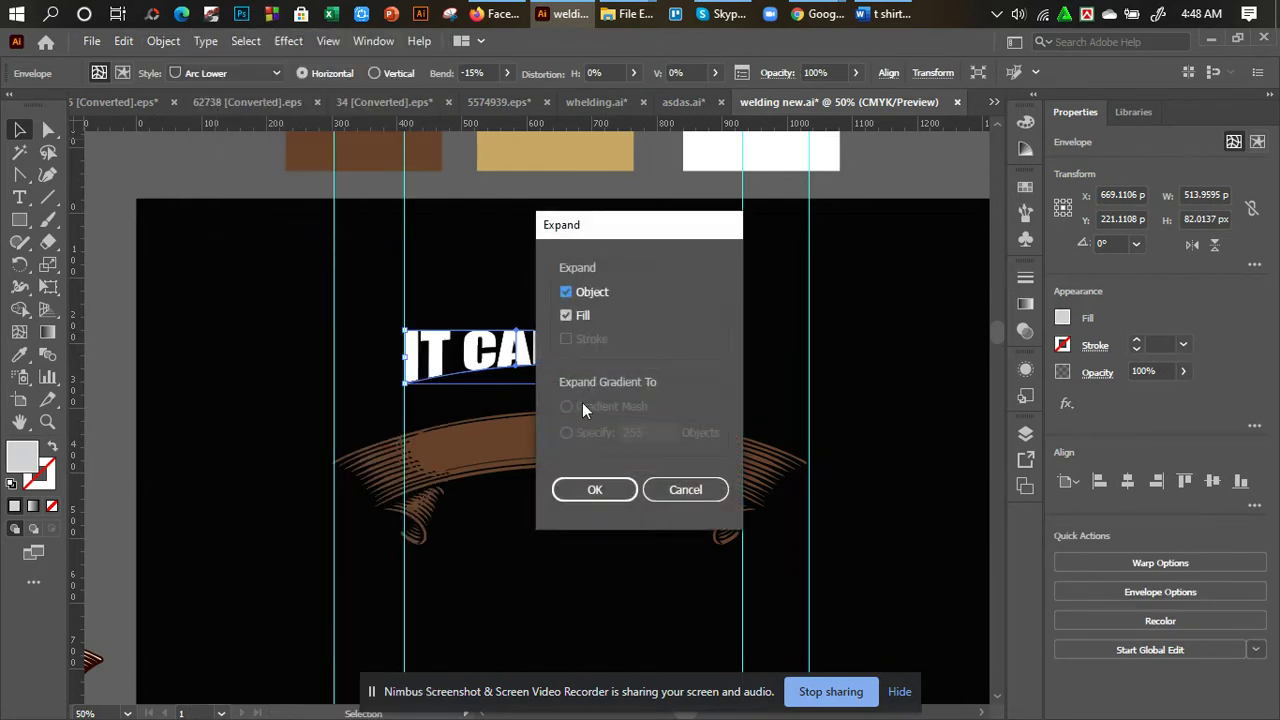
pyautogui.click(595, 489)
pyautogui.moveTo(607, 354); pyautogui.dragTo(607, 388)
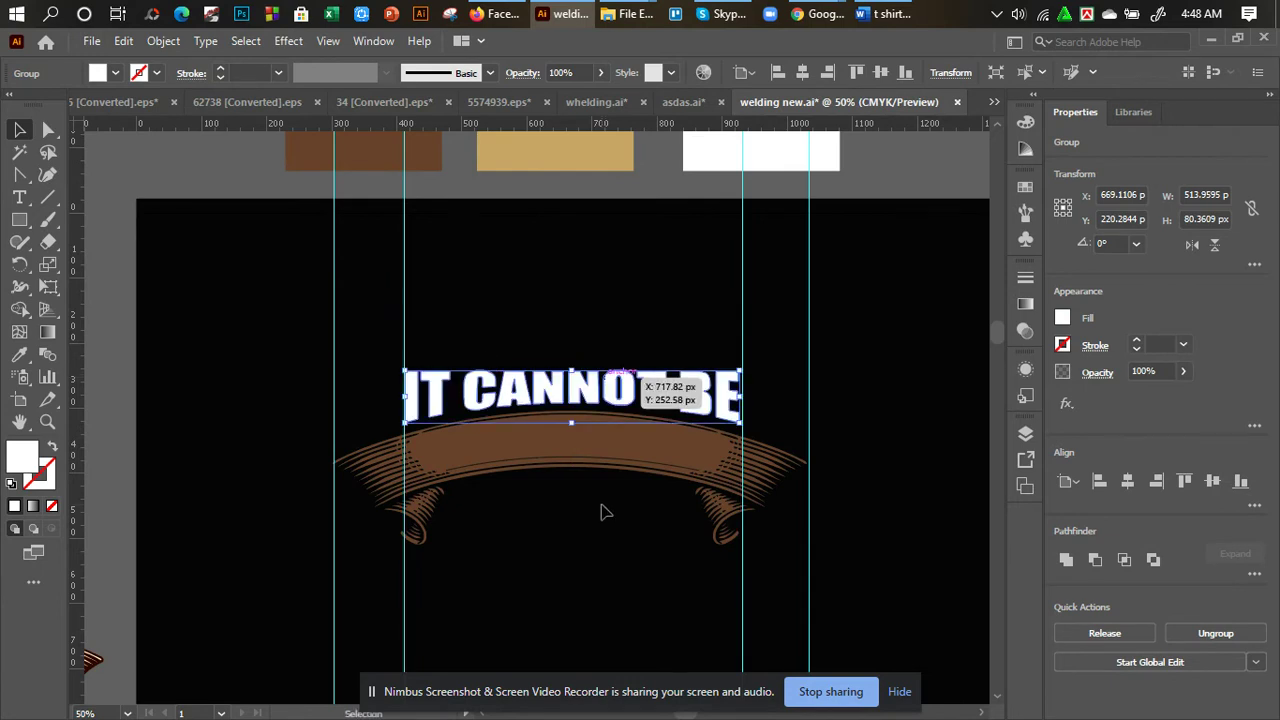
pyautogui.click(598, 512)
pyautogui.moveTo(586, 506); pyautogui.dragTo(653, 515)
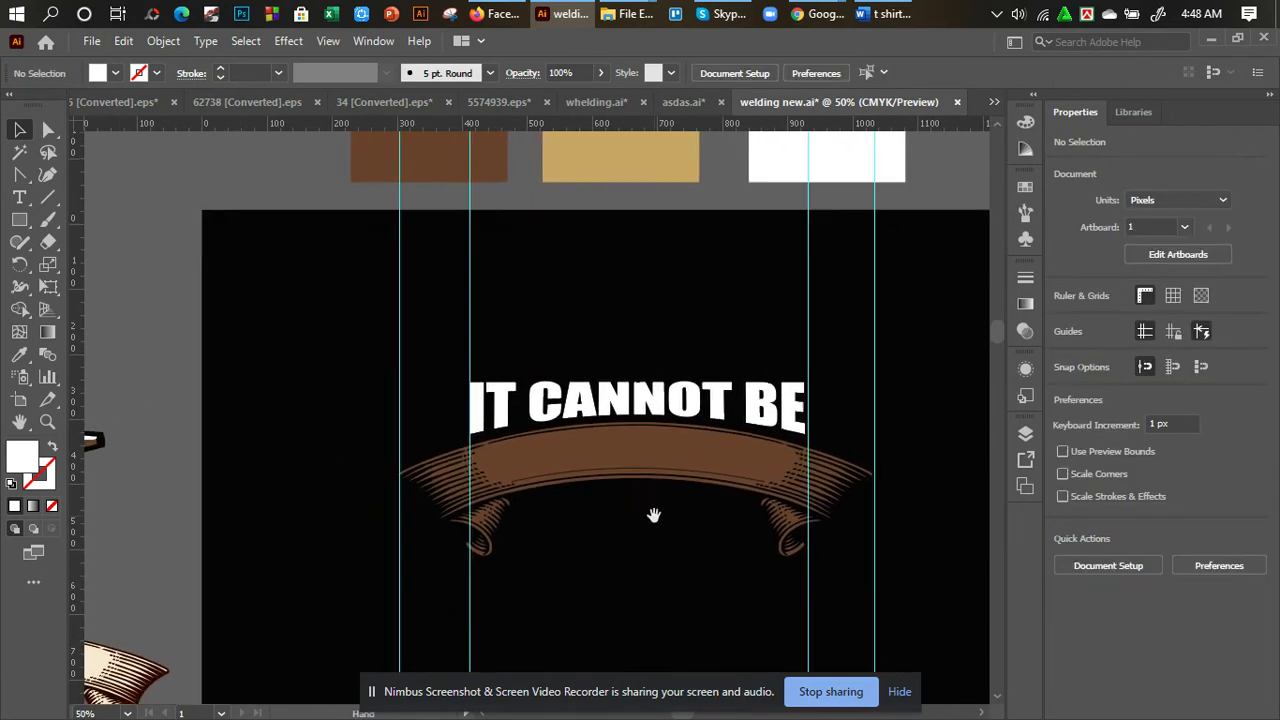
# Recolor the arched "IT CANNOT BE" lettering with the tan of the sample square.
pyautogui.click(664, 412)
pyautogui.moveTo(655, 354); pyautogui.dragTo(638, 408)
pyautogui.click(20, 355)
pyautogui.click(680, 180)
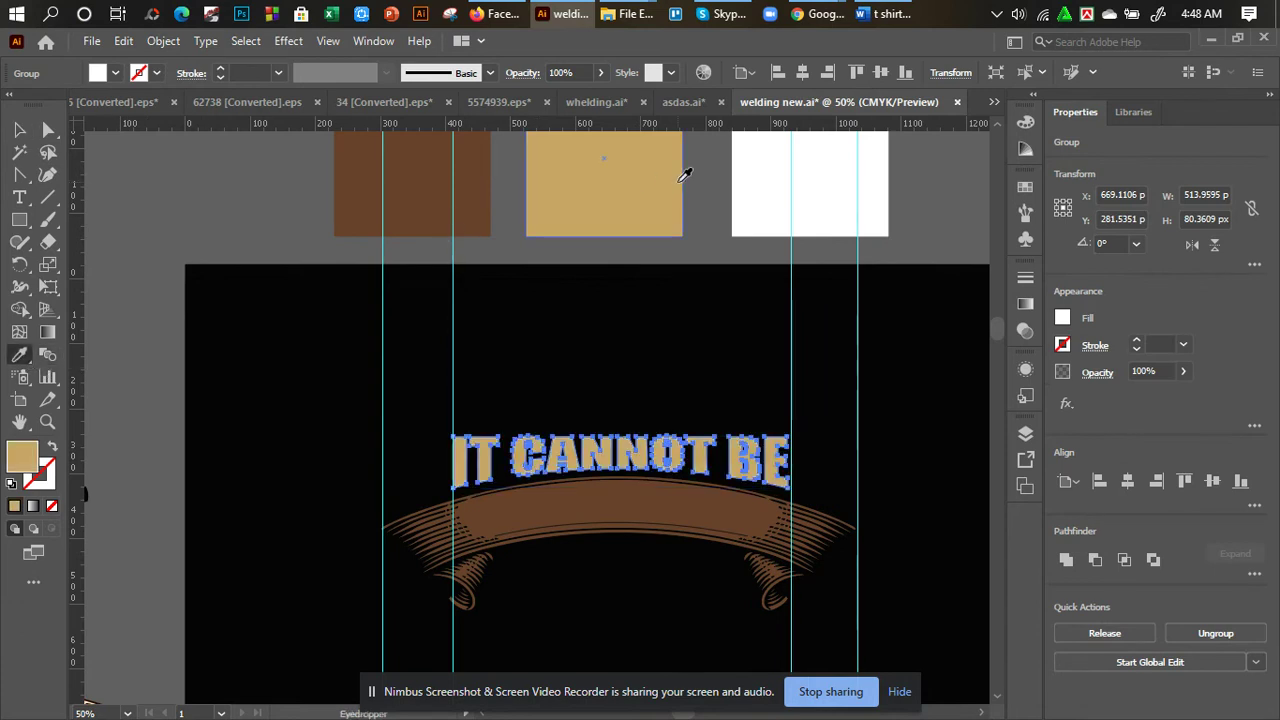
pyautogui.click(20, 131)
pyautogui.click(249, 371)
# Draw two tan five-pointed stars, about 30 px and 19 px wide, between the two left guides beside the lettering.
pyautogui.moveTo(360, 397); pyautogui.dragTo(386, 383)
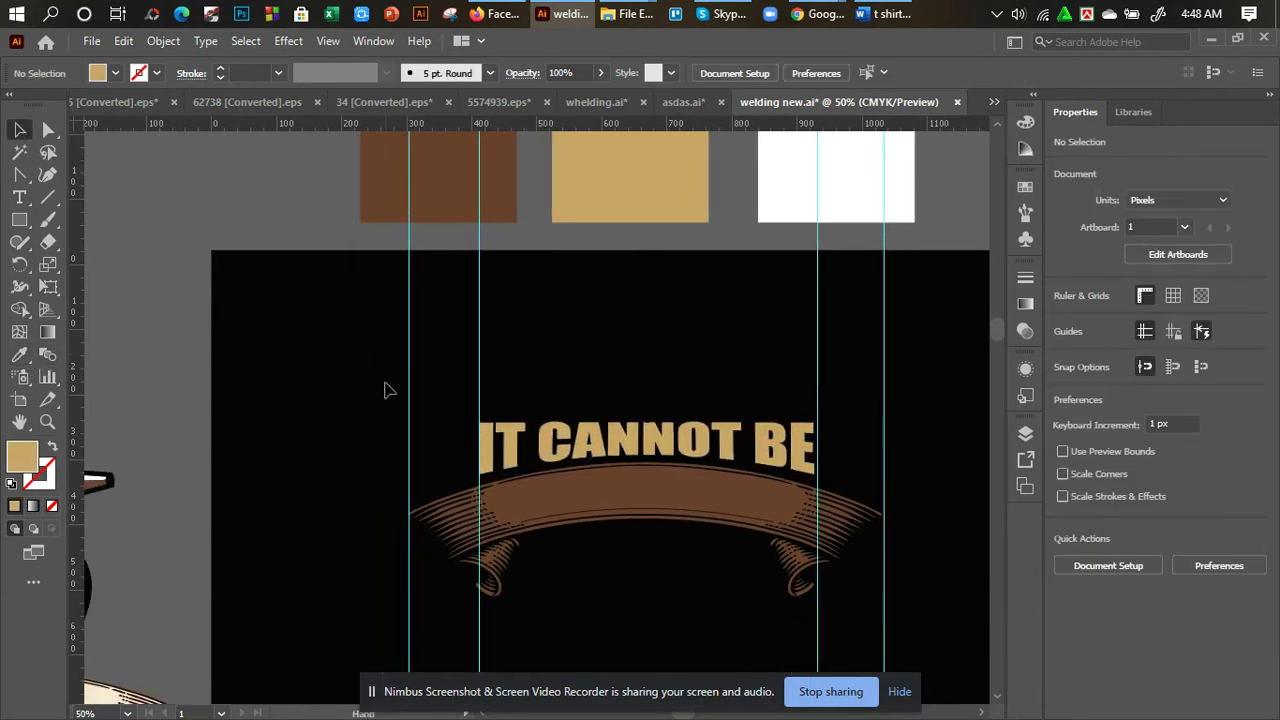
pyautogui.click(20, 220)
pyautogui.click(97, 309)
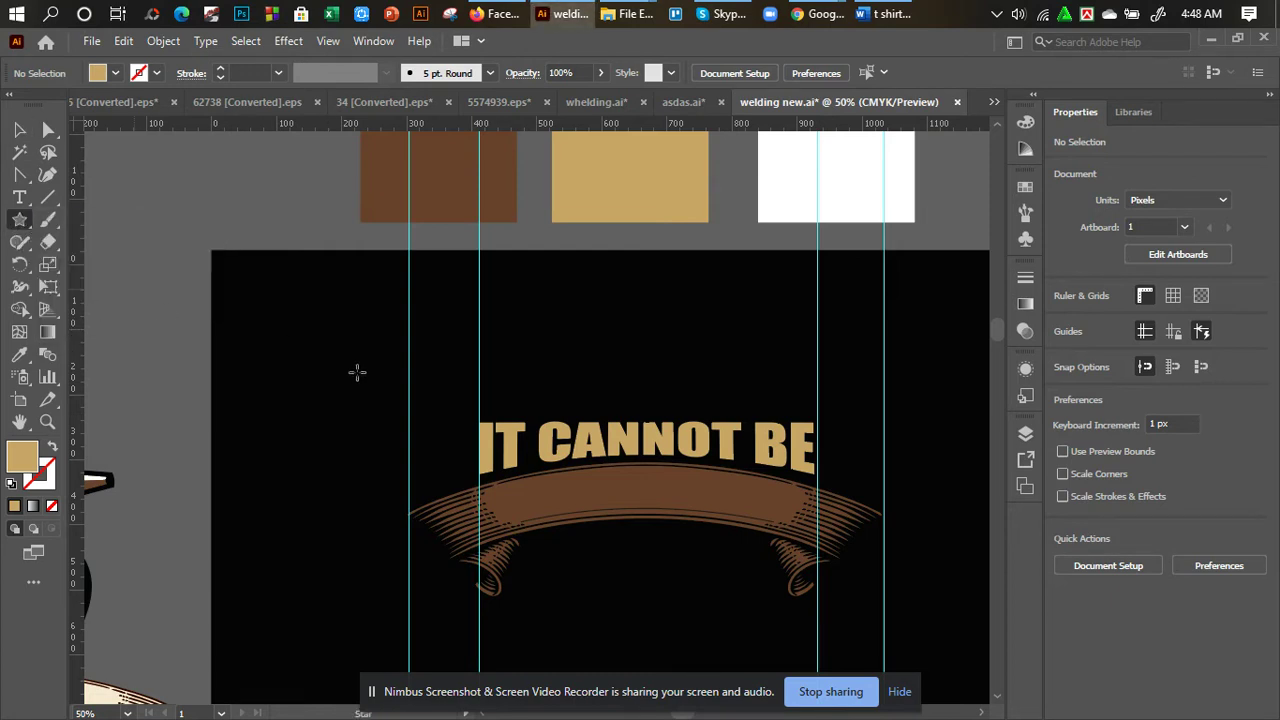
pyautogui.hotkey('ctrl', '=')
pyautogui.hotkey('ctrl', '=')
pyautogui.hotkey('ctrl', '=')
pyautogui.hotkey('ctrl', '=')
pyautogui.moveTo(547, 374); pyautogui.dragTo(697, 215)
pyautogui.moveTo(414, 389); pyautogui.dragTo(241, 395)
# Enlarge both stars, the one nearest the lettering to about 37 px high and the outer one slightly.
pyautogui.click(18, 131)
pyautogui.keyDown('shift'); pyautogui.click(384, 398); pyautogui.keyUp('shift')
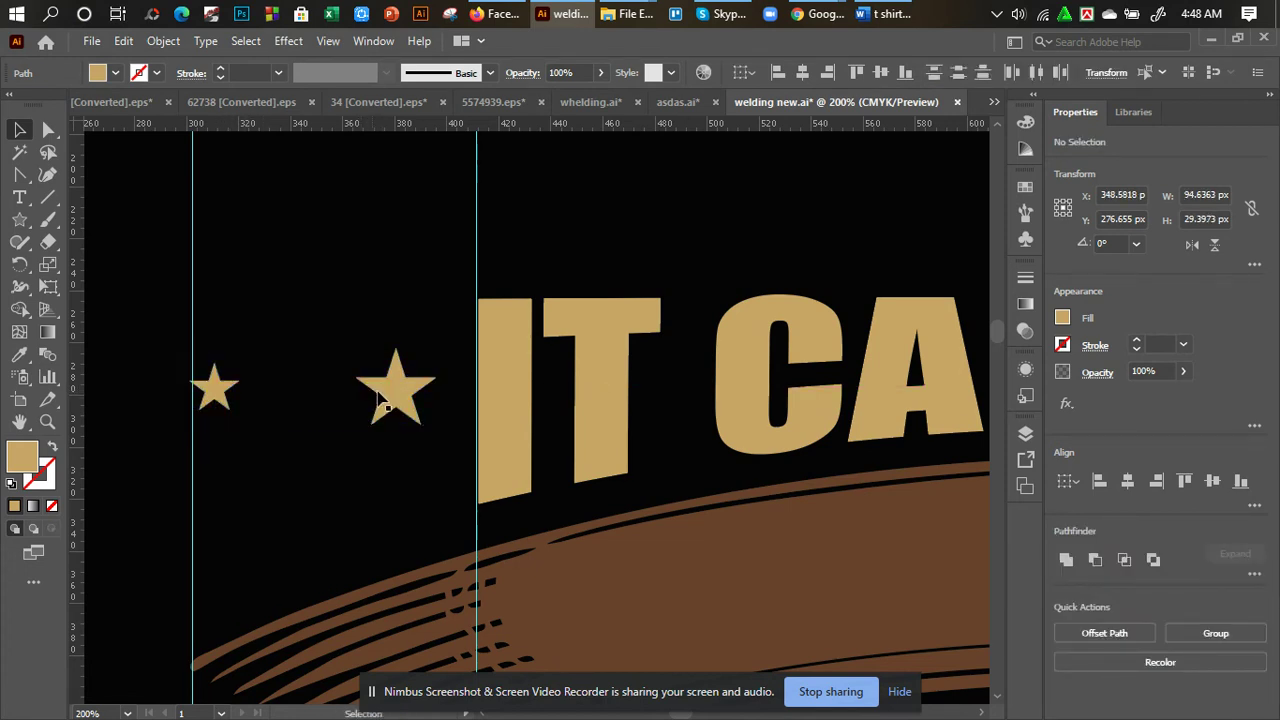
pyautogui.click(368, 400)
pyautogui.click(378, 394)
pyautogui.moveTo(356, 386); pyautogui.dragTo(336, 386)
pyautogui.click(222, 388)
pyautogui.moveTo(238, 386); pyautogui.dragTo(253, 386)
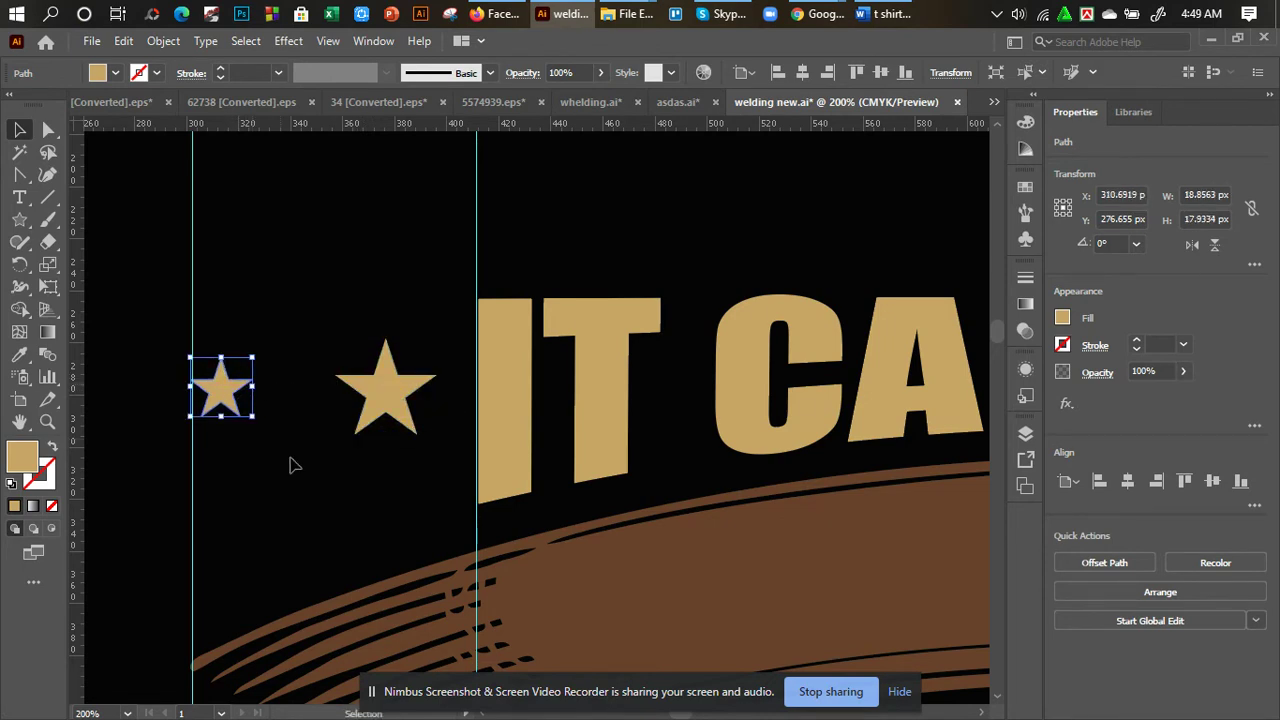
# Group the two stars left of the lettering.
pyautogui.moveTo(371, 452); pyautogui.dragTo(206, 358)
pyautogui.rightClick(208, 360)
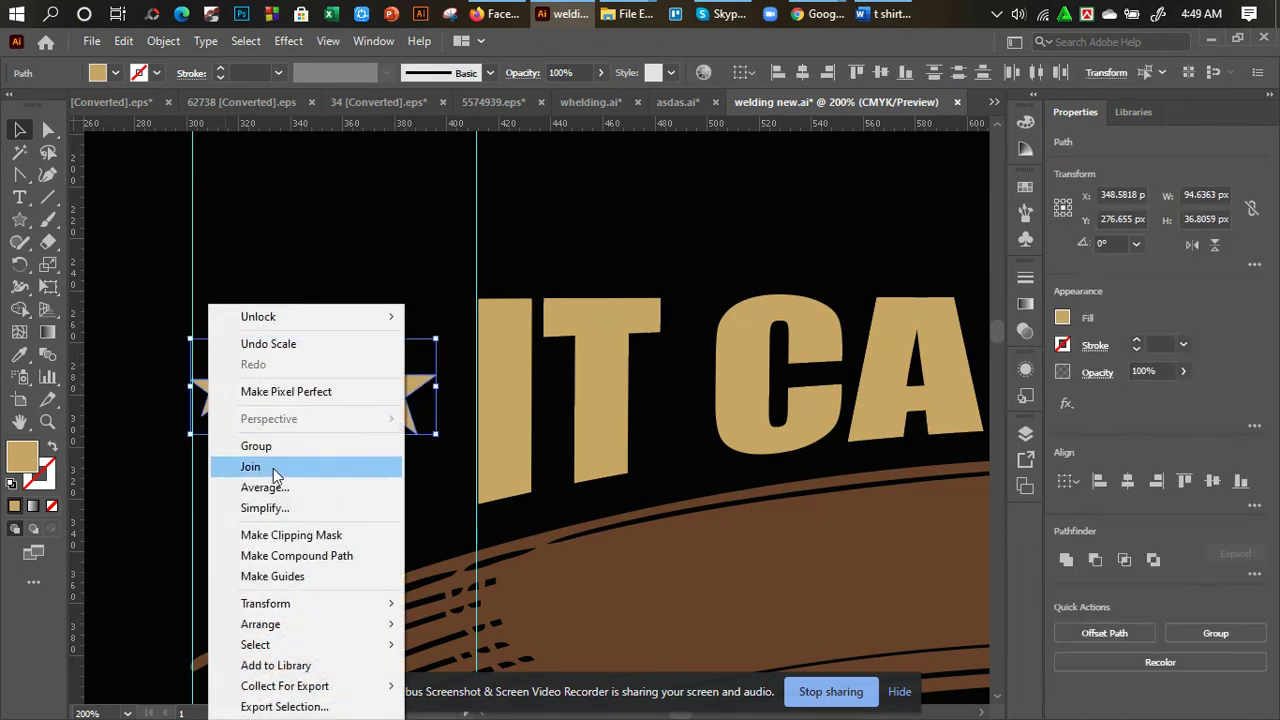
pyautogui.click(286, 450)
pyautogui.click(328, 488)
# Recolor the star group with the brown of the sample square.
pyautogui.hotkey('ctrl', '-')
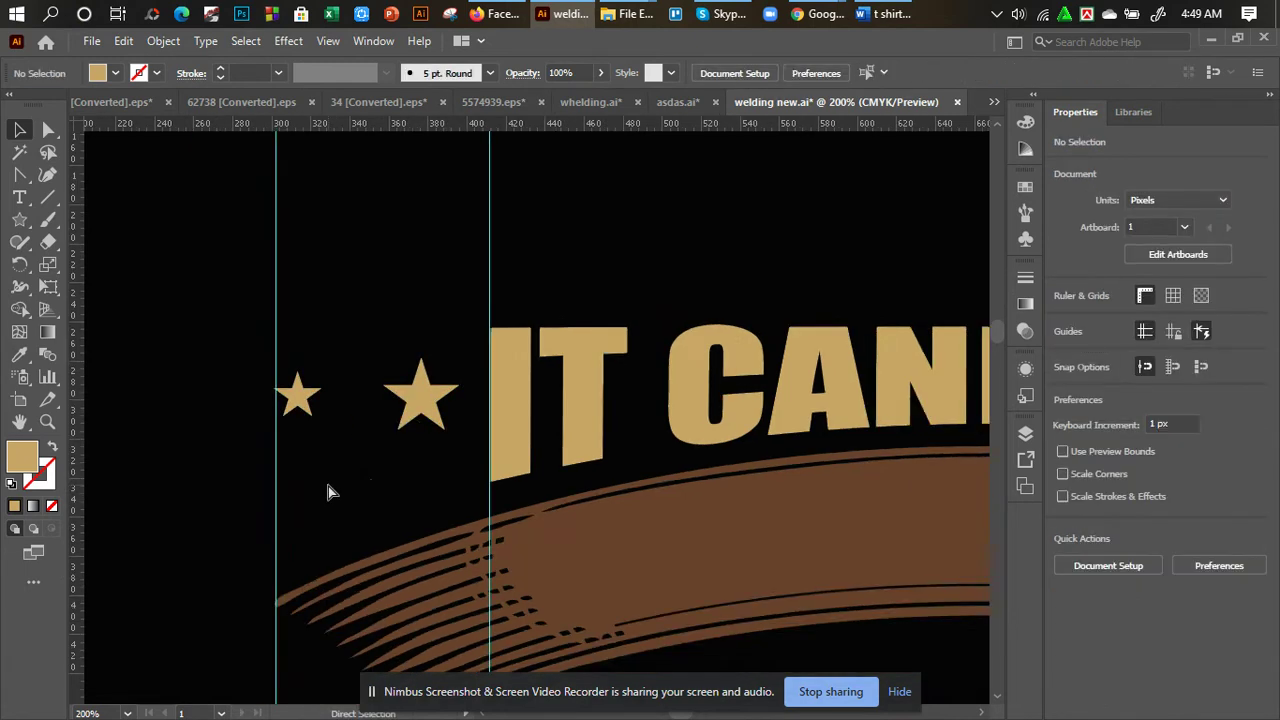
pyautogui.hotkey('ctrl', '-')
pyautogui.hotkey('ctrl', '-')
pyautogui.hotkey('ctrl', '-')
pyautogui.hscroll(2, 330, 485)
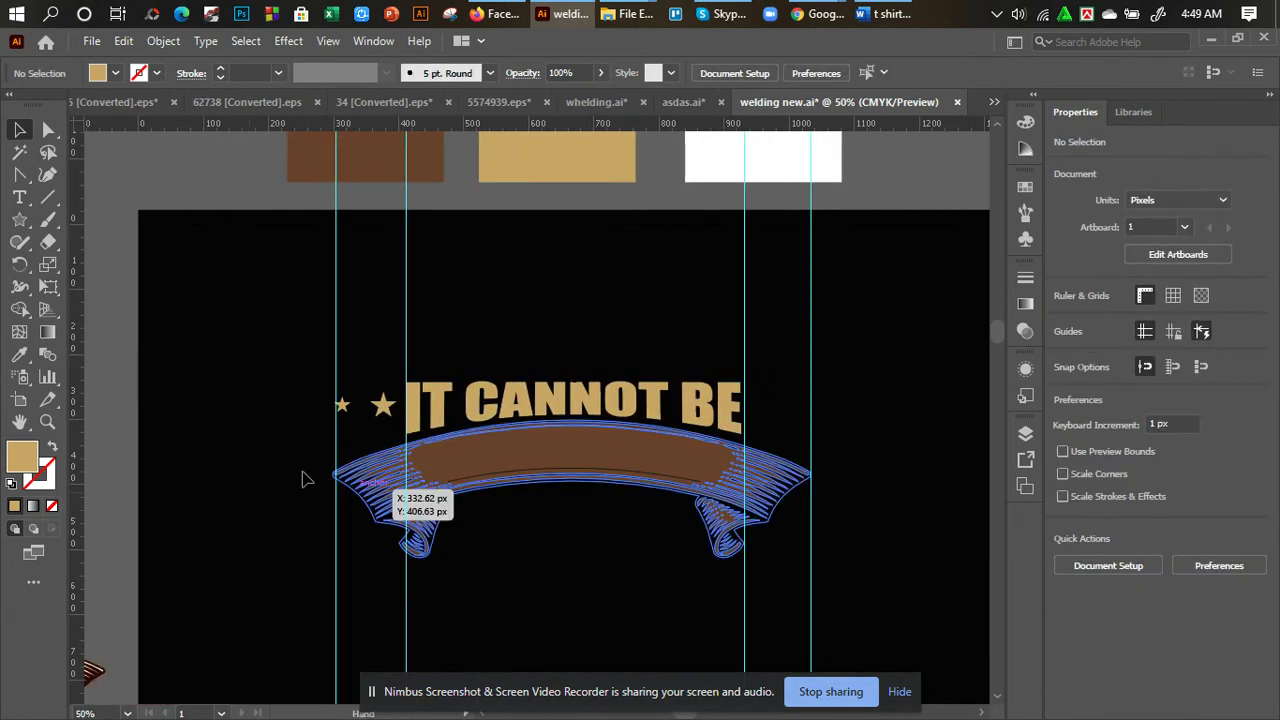
pyautogui.click(385, 410)
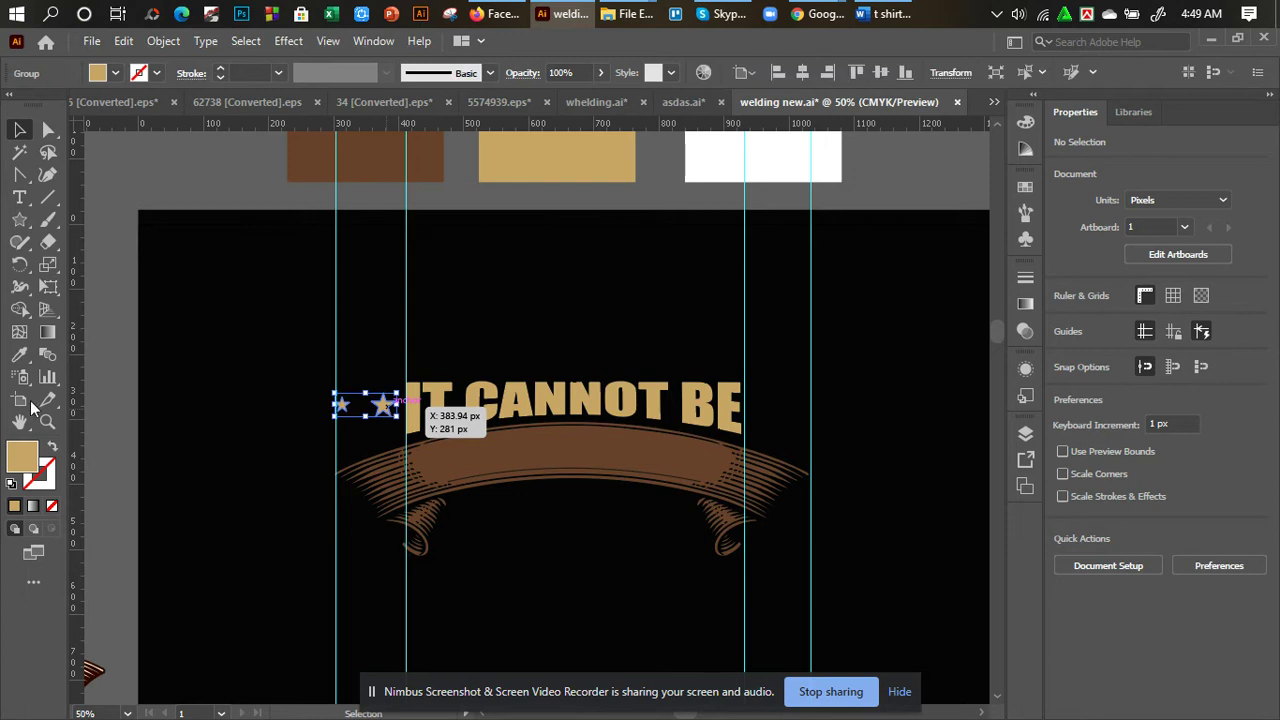
pyautogui.click(20, 356)
pyautogui.click(381, 163)
pyautogui.click(17, 131)
pyautogui.click(318, 392)
# Try placing a plain duplicate of the star group right of the lettering, and delete that copy.
pyautogui.click(388, 408)
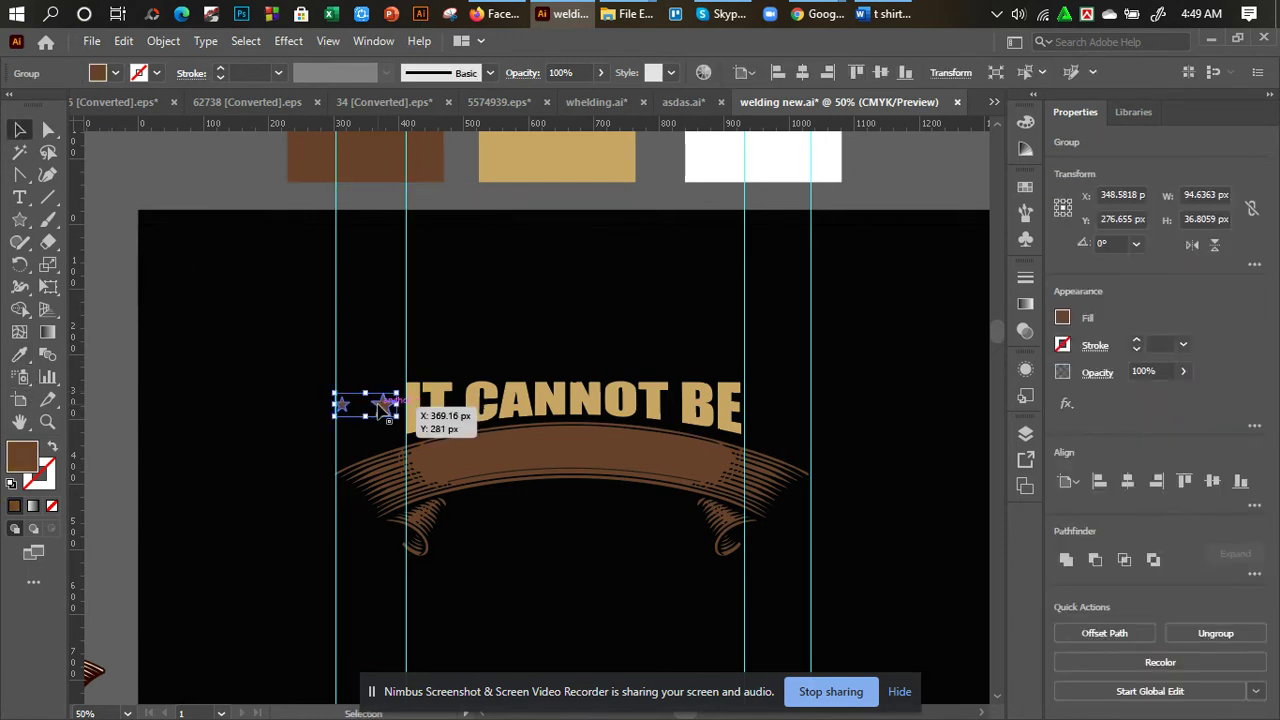
pyautogui.moveTo(385, 410); pyautogui.dragTo(808, 400)
pyautogui.click(791, 454)
pyautogui.rightClick(753, 437)
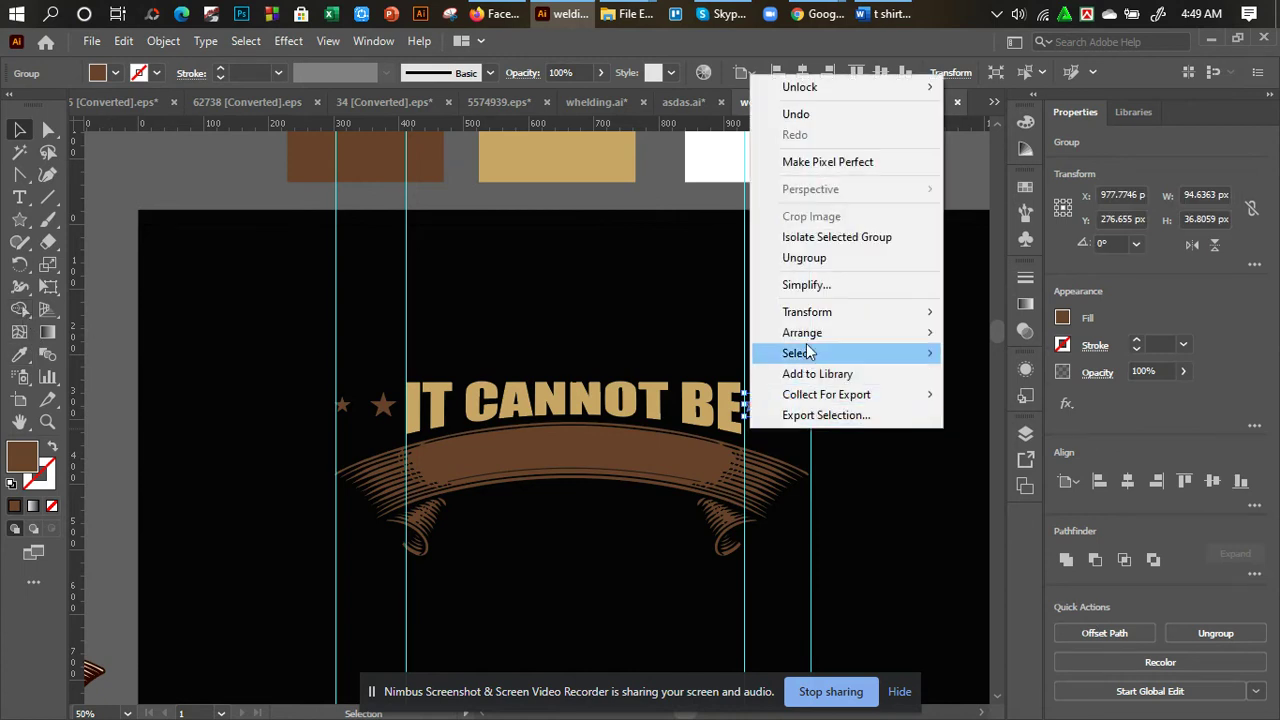
pyautogui.click(846, 464)
pyautogui.click(788, 414)
pyautogui.click(790, 418)
pyautogui.press('Delete')
# Create a reflected copy of the left star group across the vertical axis.
pyautogui.click(384, 405)
pyautogui.rightClick(388, 405)
pyautogui.moveTo(463, 301)
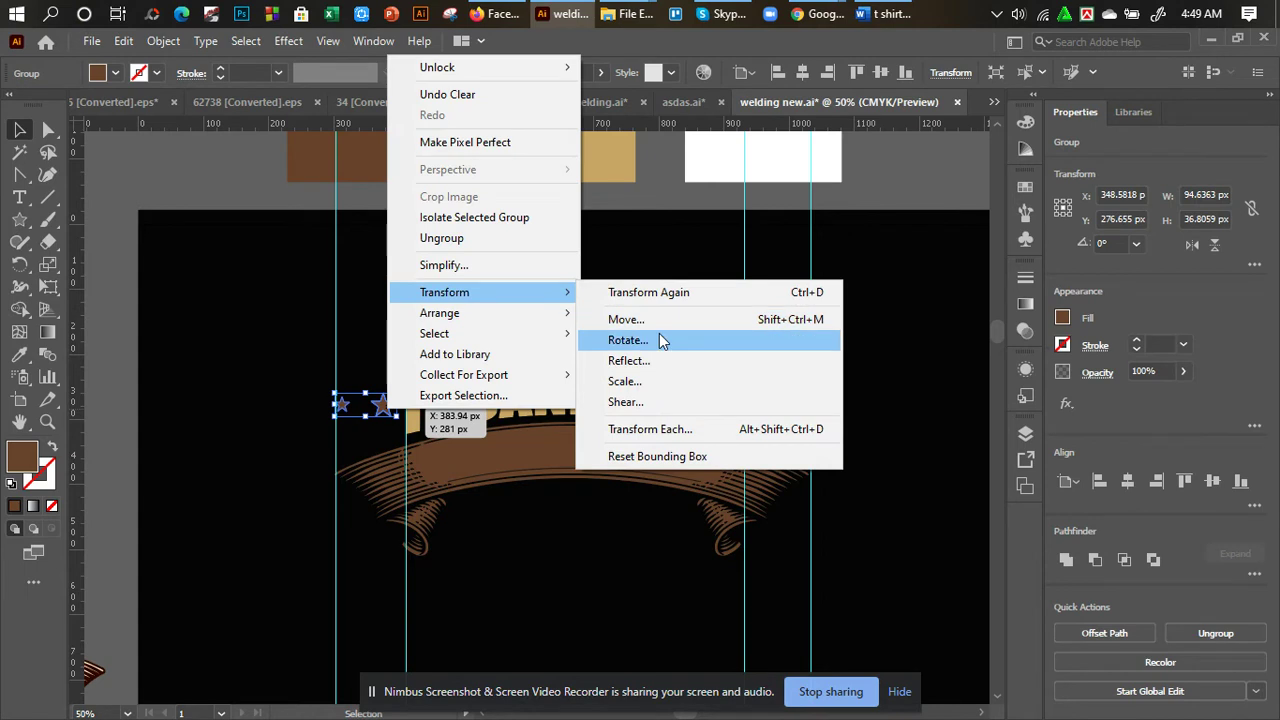
pyautogui.click(671, 357)
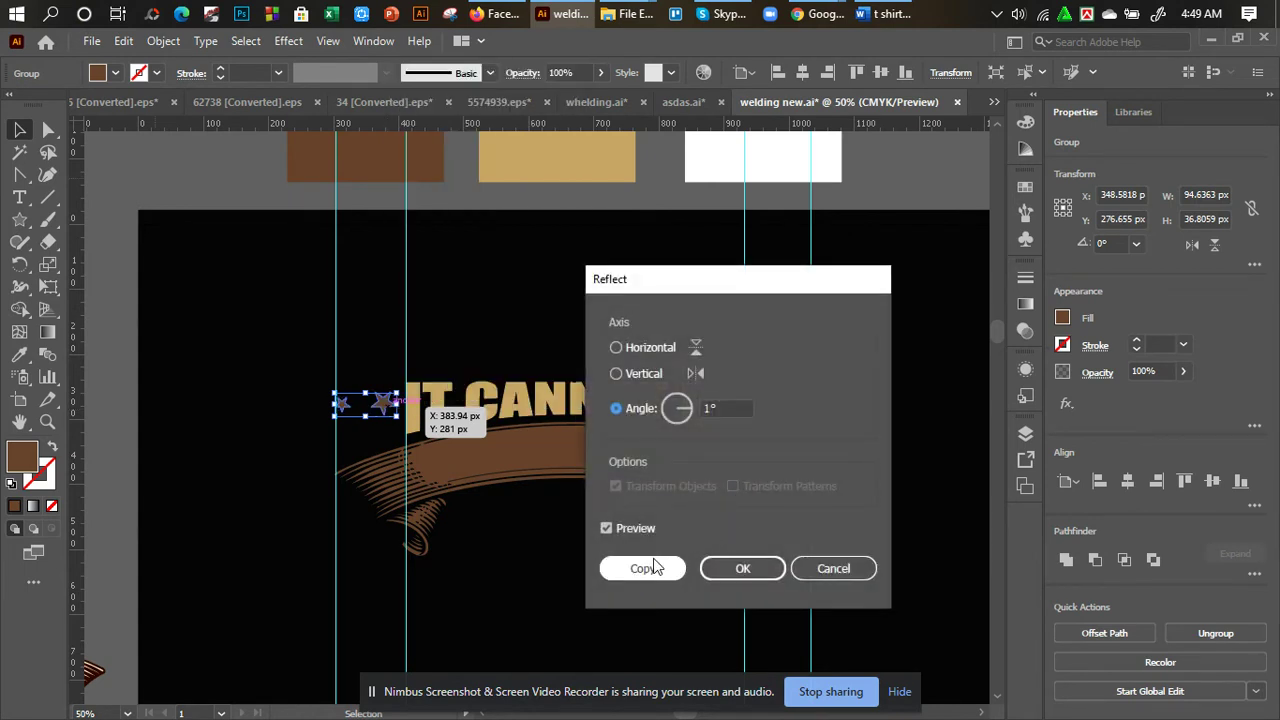
pyautogui.click(616, 373)
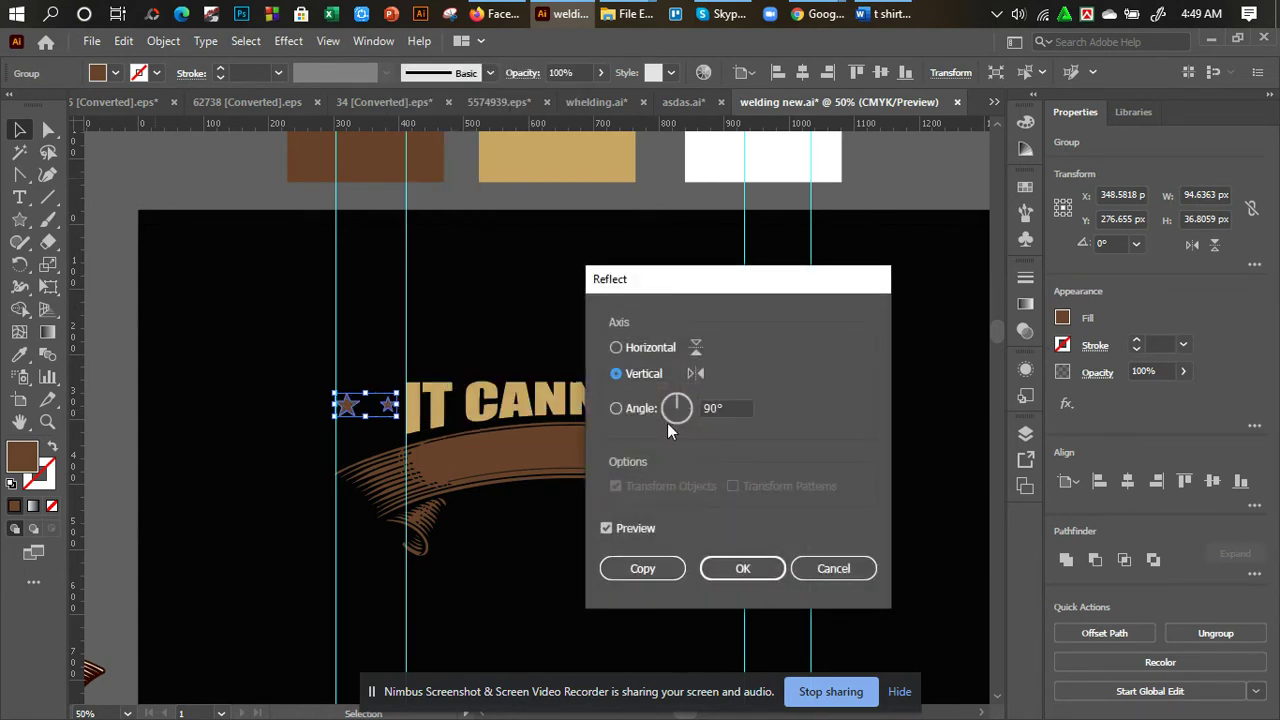
pyautogui.click(657, 571)
# Align the reflected star group with the right edge of the ribbon banner.
pyautogui.keyDown('shift'); pyautogui.click(763, 487); pyautogui.keyUp('shift')
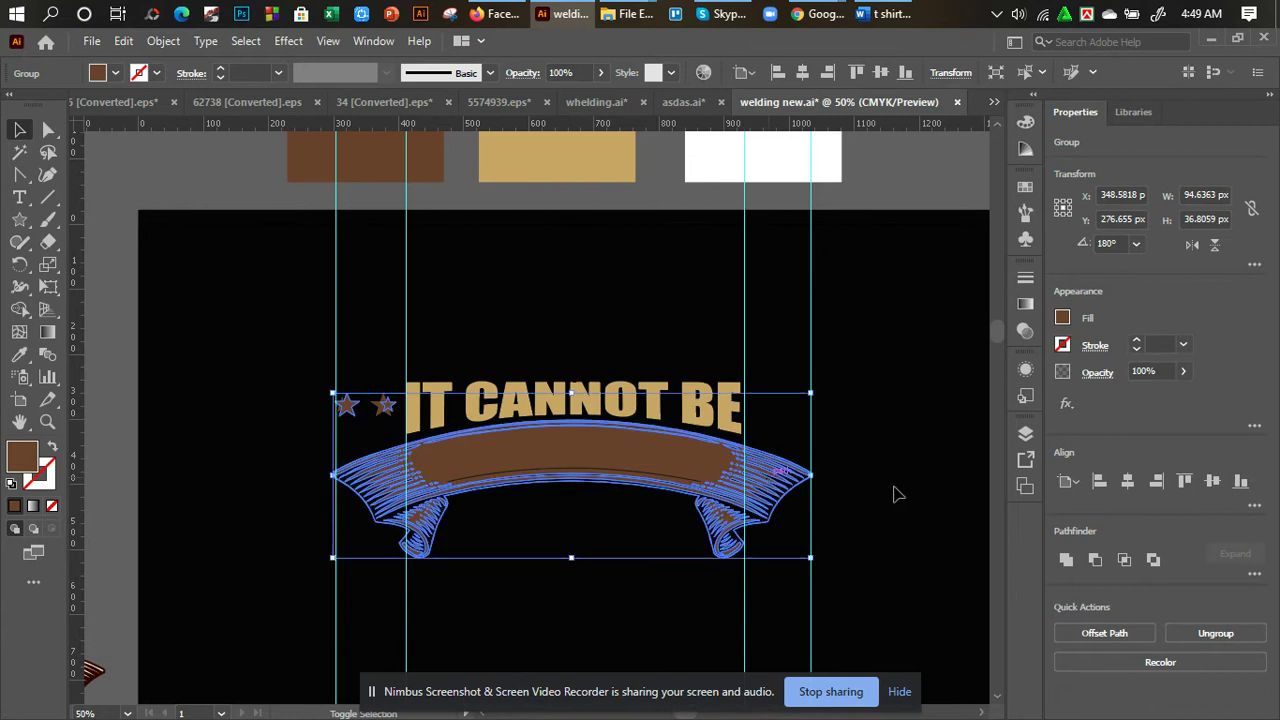
pyautogui.click(1157, 482)
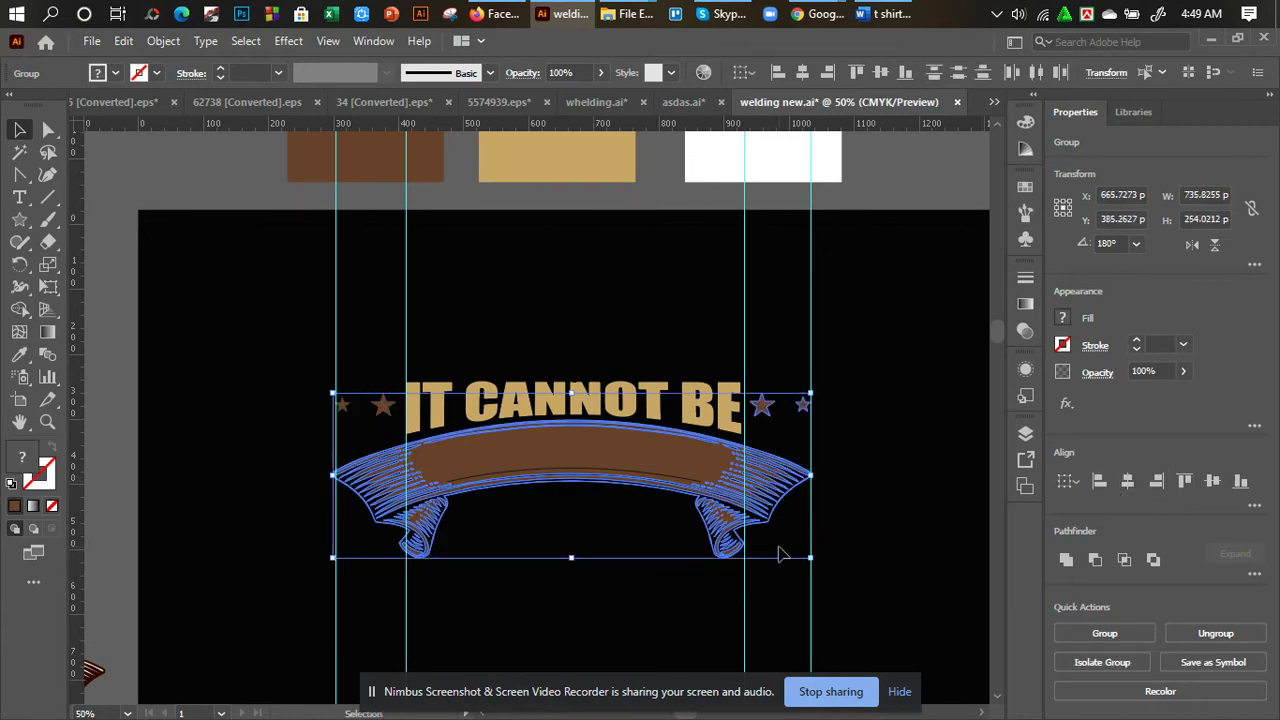
pyautogui.click(843, 557)
pyautogui.moveTo(819, 548)
pyautogui.mouseDown()
pyautogui.moveTo(809, 531)
pyautogui.moveTo(820, 525)
pyautogui.mouseUp()
pyautogui.hotkey('ctrl', '-')
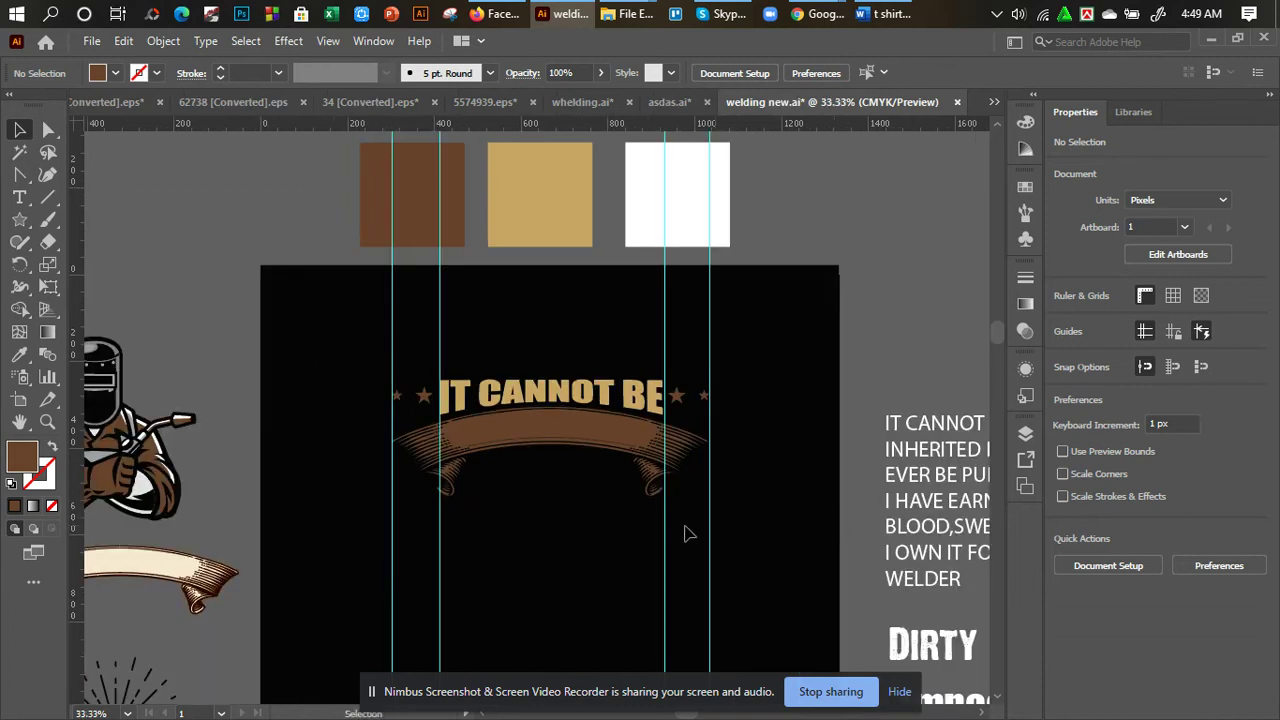
# Duplicate the ribbon straight down to about Y 911 px and flip the copy upside down.
pyautogui.moveTo(563, 549); pyautogui.dragTo(674, 503)
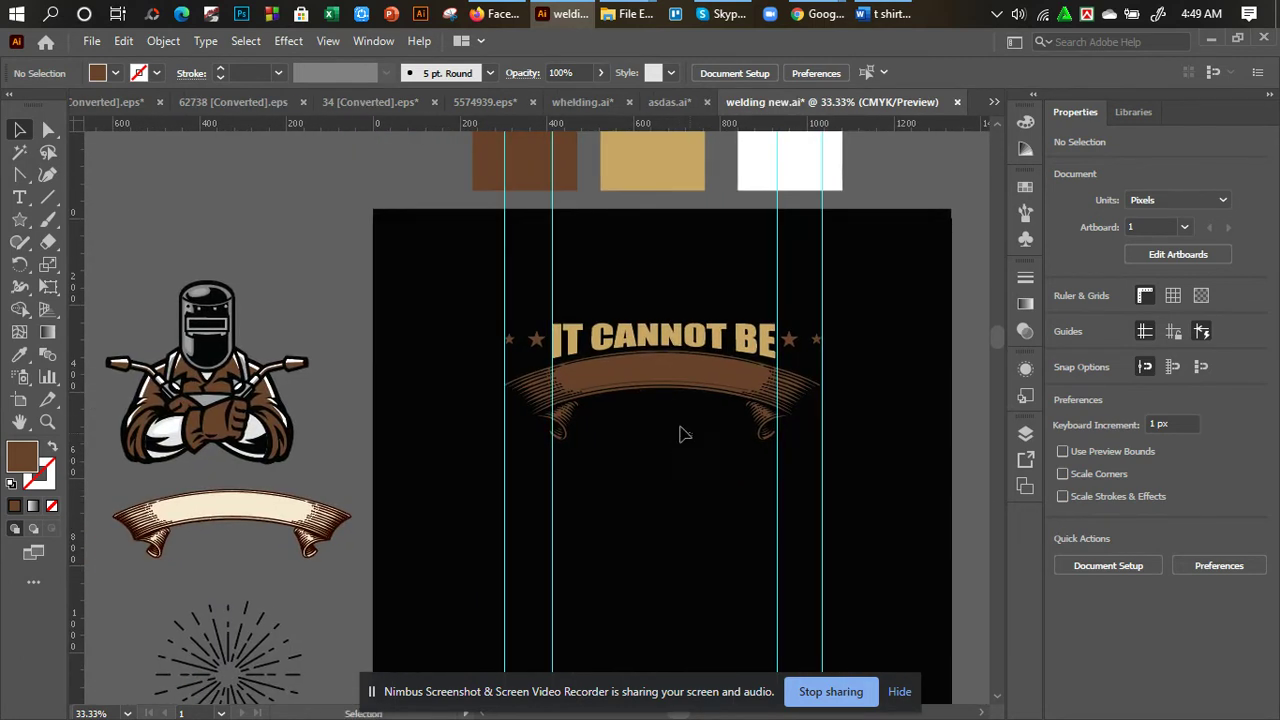
pyautogui.moveTo(640, 388); pyautogui.dragTo(673, 599)
pyautogui.scroll(-1, 829, 543)
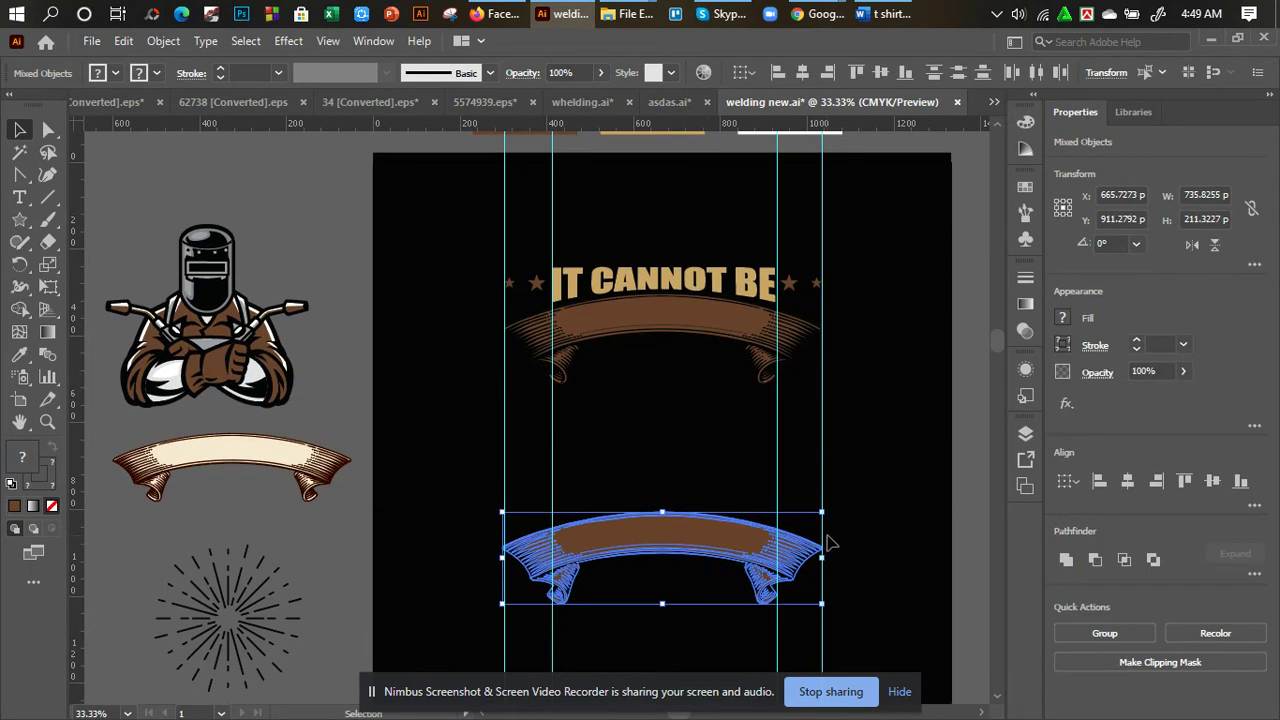
pyautogui.scroll(-2, 838, 516)
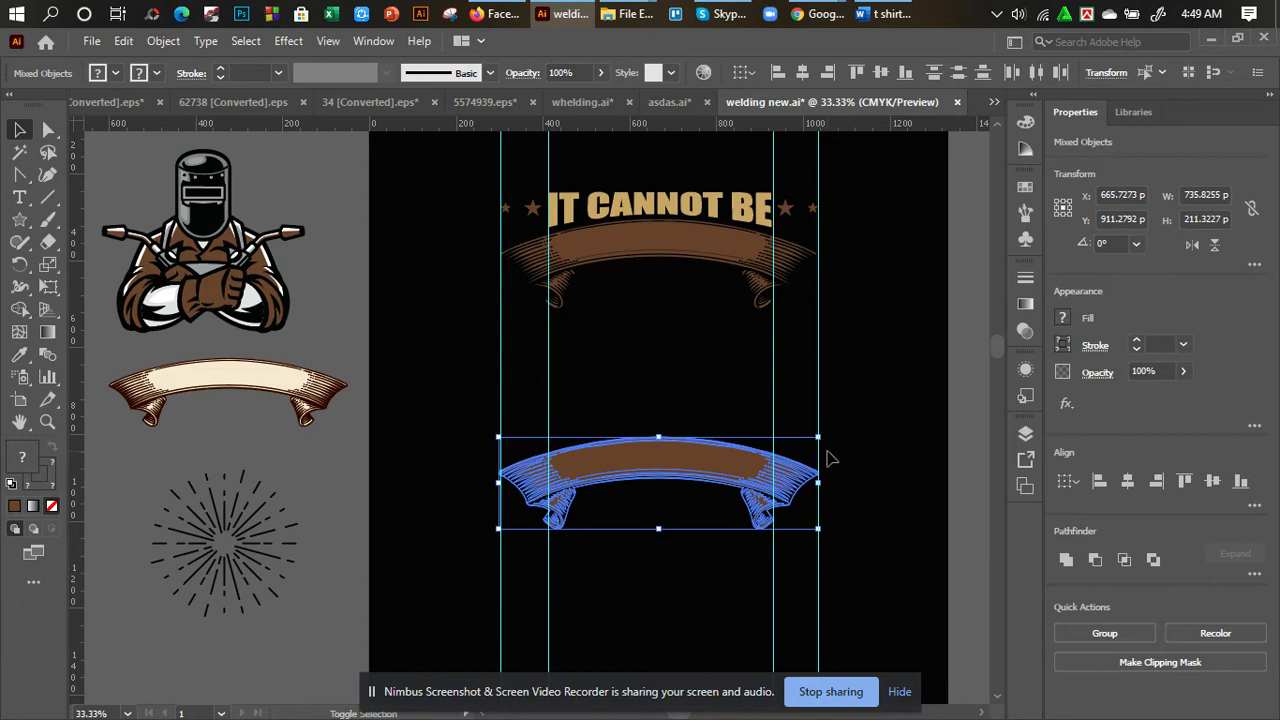
pyautogui.moveTo(828, 435); pyautogui.dragTo(570, 525)
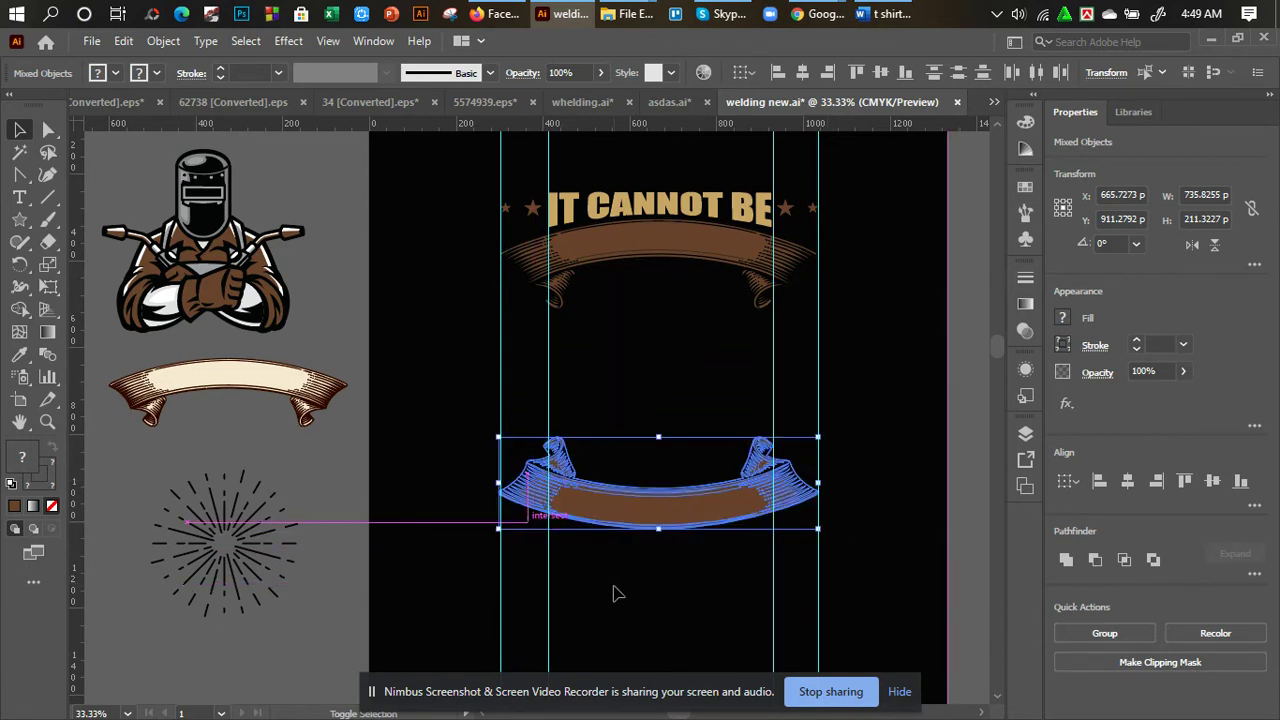
pyautogui.click(646, 560)
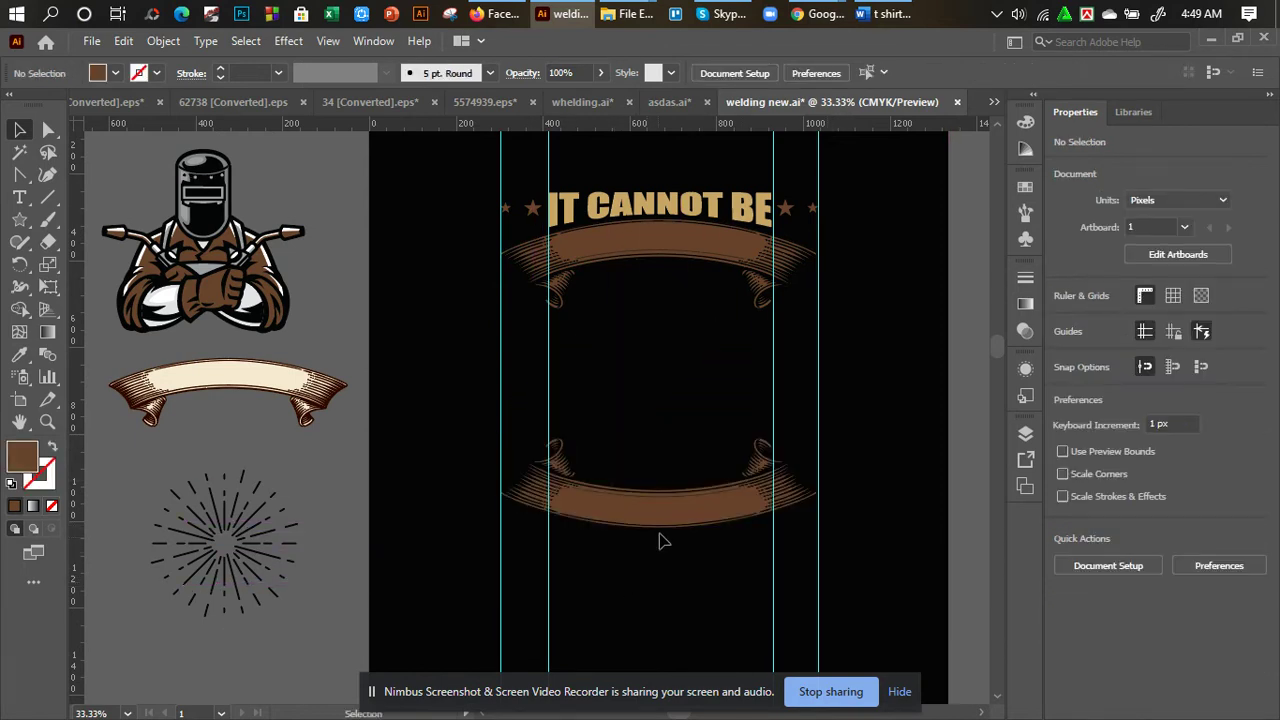
# Copy the line "INHERITED NOR CAN IT" from the white quote text beside the artboard.
pyautogui.moveTo(666, 509); pyautogui.dragTo(590, 625)
pyautogui.click(671, 556)
pyautogui.moveTo(600, 469); pyautogui.dragTo(477, 606)
pyautogui.moveTo(578, 537); pyautogui.dragTo(536, 514)
pyautogui.click(19, 197)
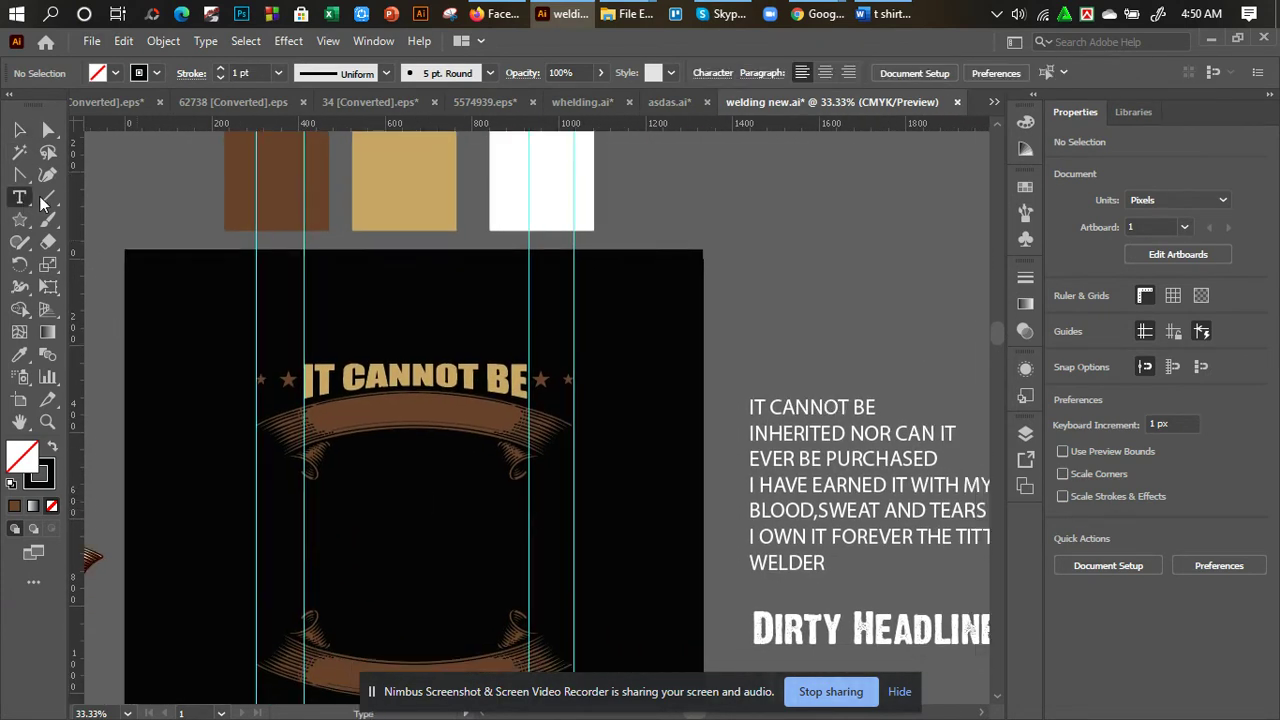
pyautogui.tripleClick(812, 432)
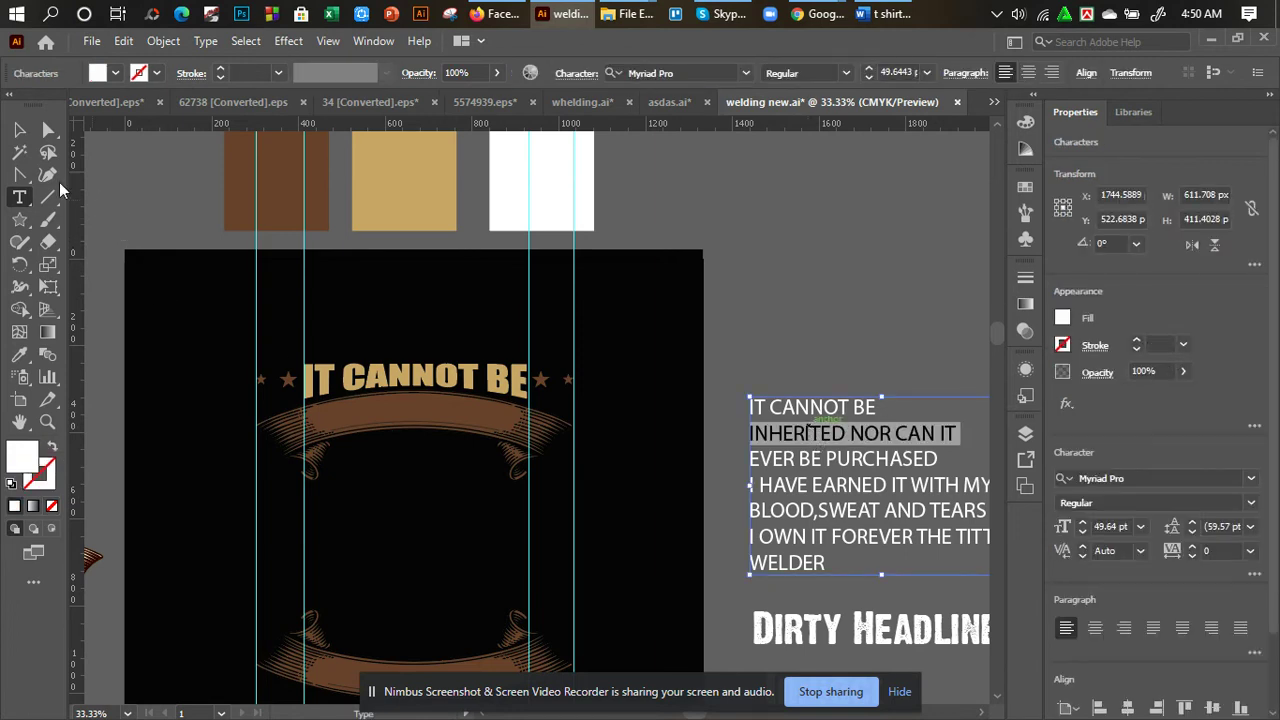
pyautogui.press('Escape')
# Place "INHERITED NOR CAN IT" as type on the arched path inside the upper ribbon.
pyautogui.click(139, 219)
pyautogui.hotkey('ctrl', '+')
pyautogui.hotkey('ctrl', '+')
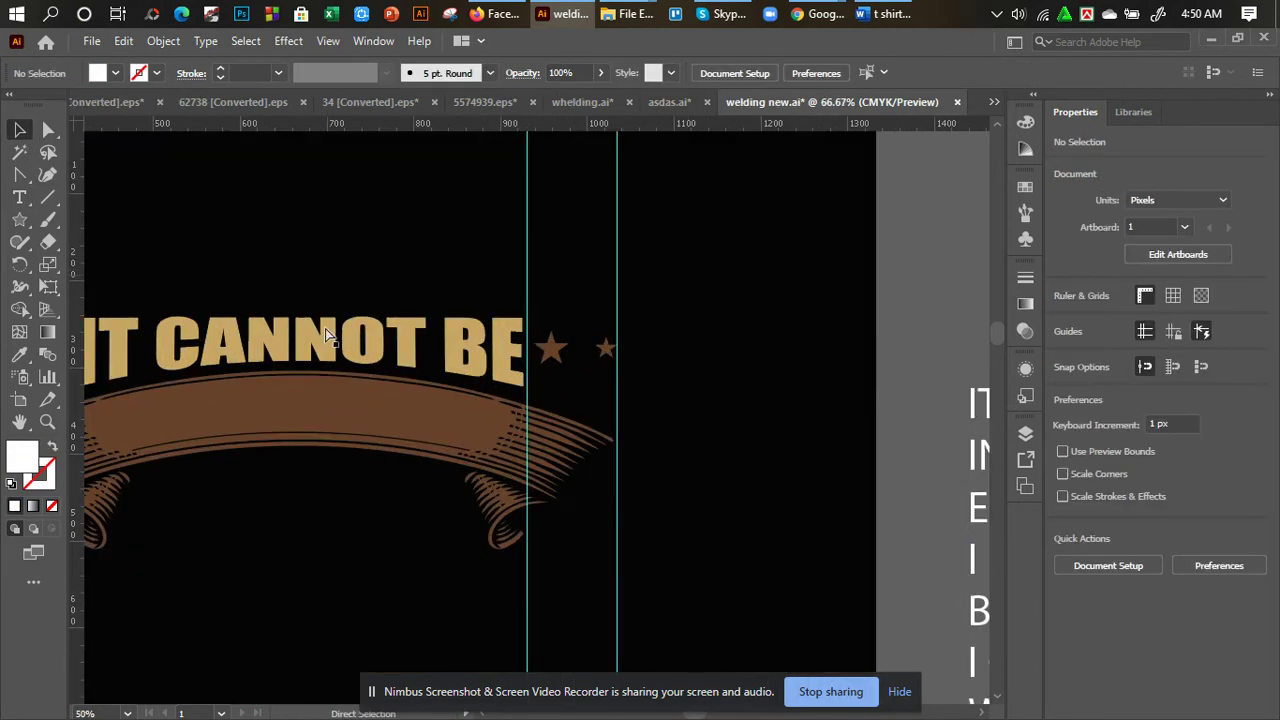
pyautogui.hotkey('ctrl', '+')
pyautogui.moveTo(366, 337); pyautogui.dragTo(711, 314)
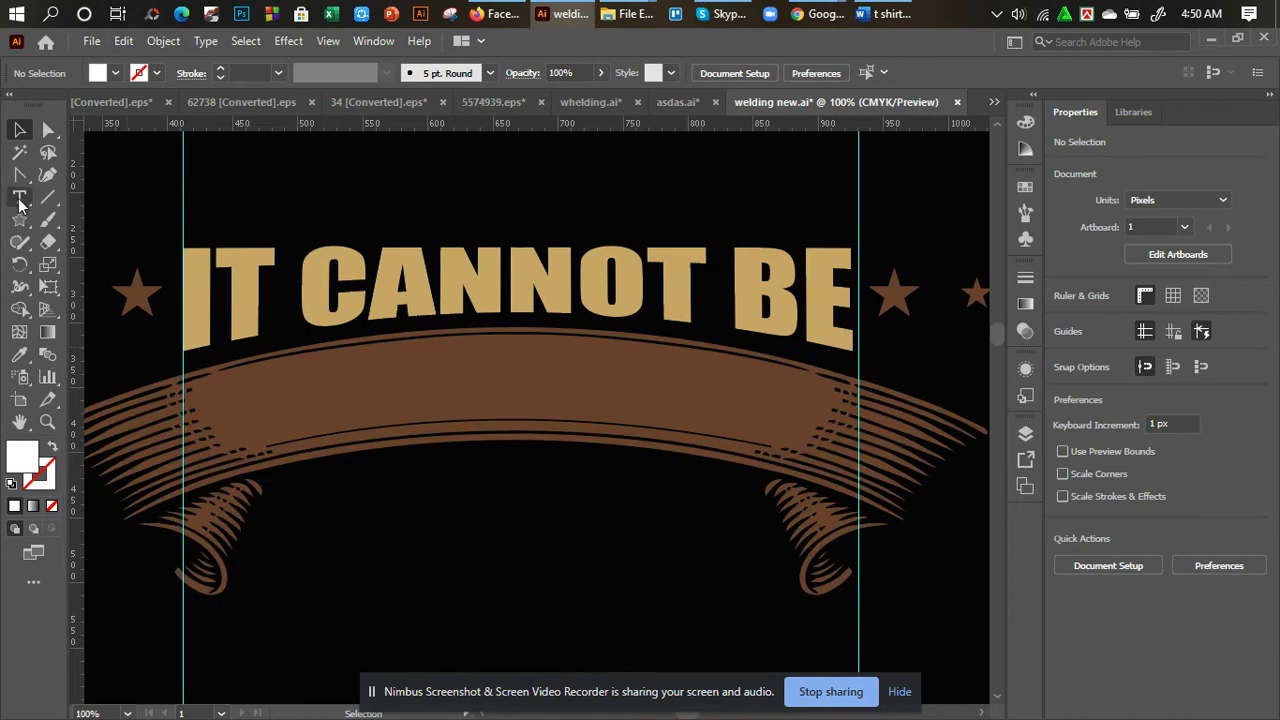
pyautogui.click(19, 199)
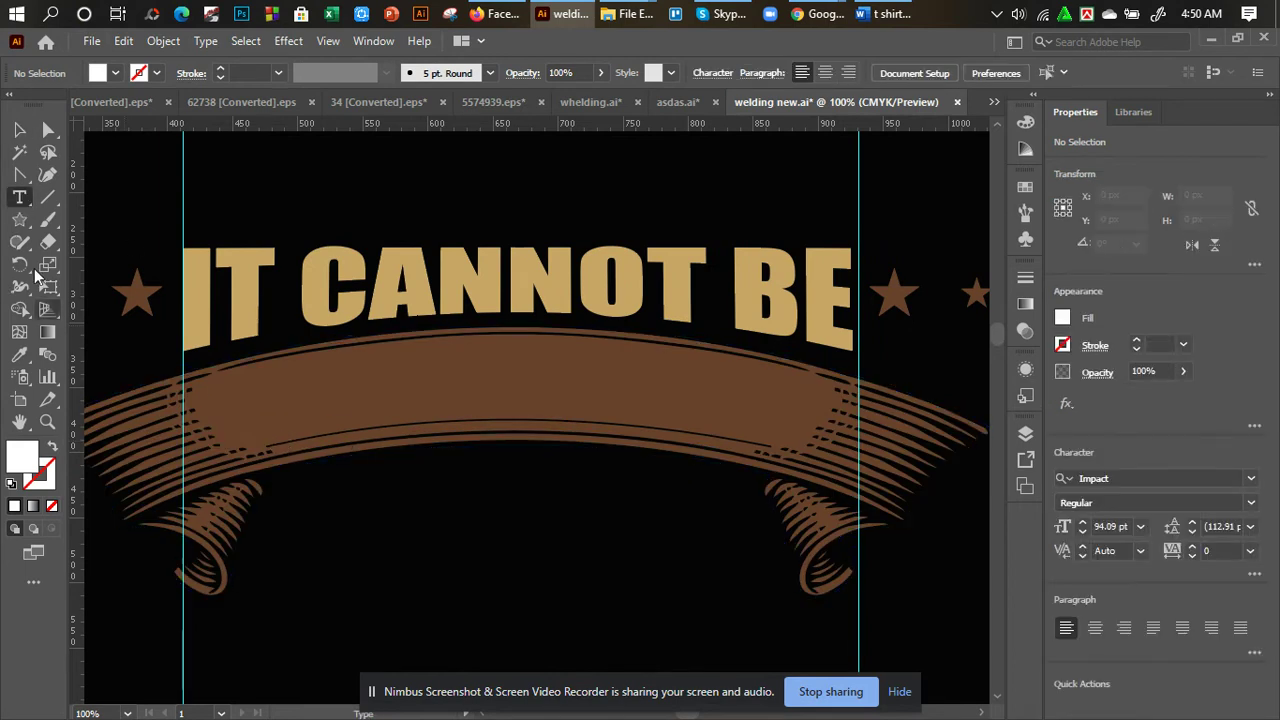
pyautogui.moveTo(19, 199); pyautogui.dragTo(66, 237)
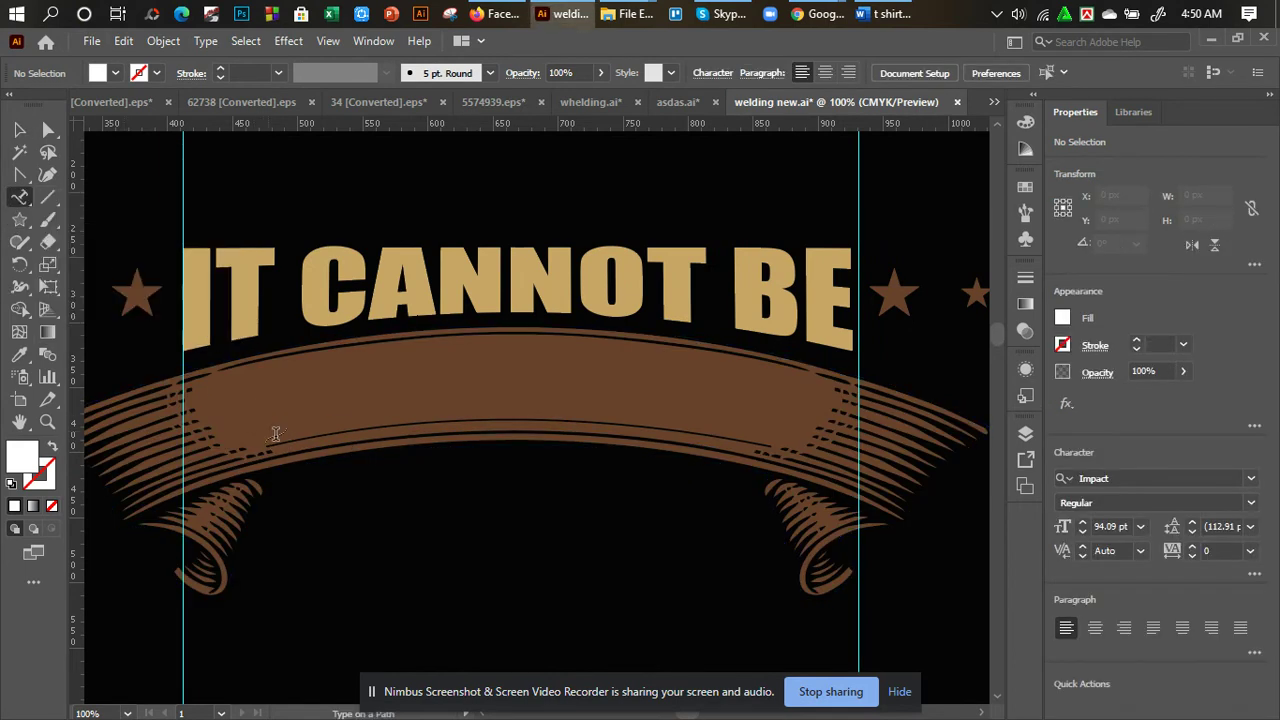
pyautogui.click(272, 434)
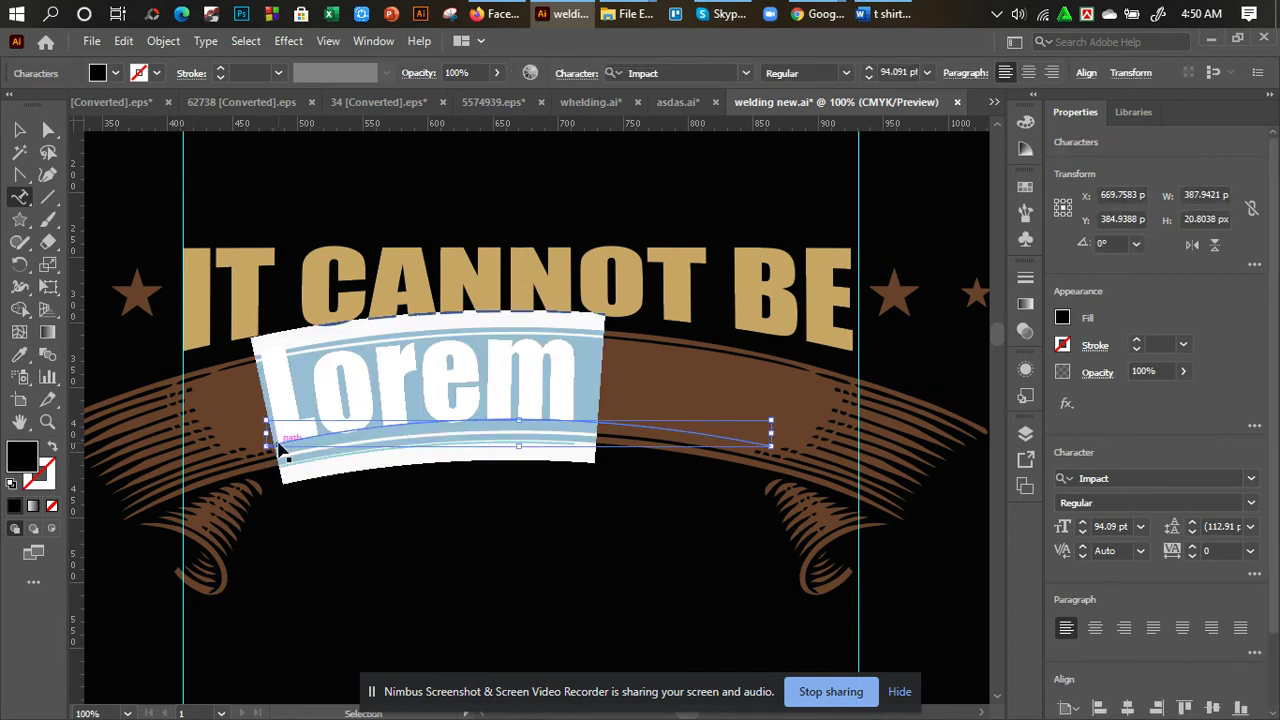
pyautogui.write('INHERITED NOR')
pyautogui.press('Escape')
pyautogui.click(19, 131)
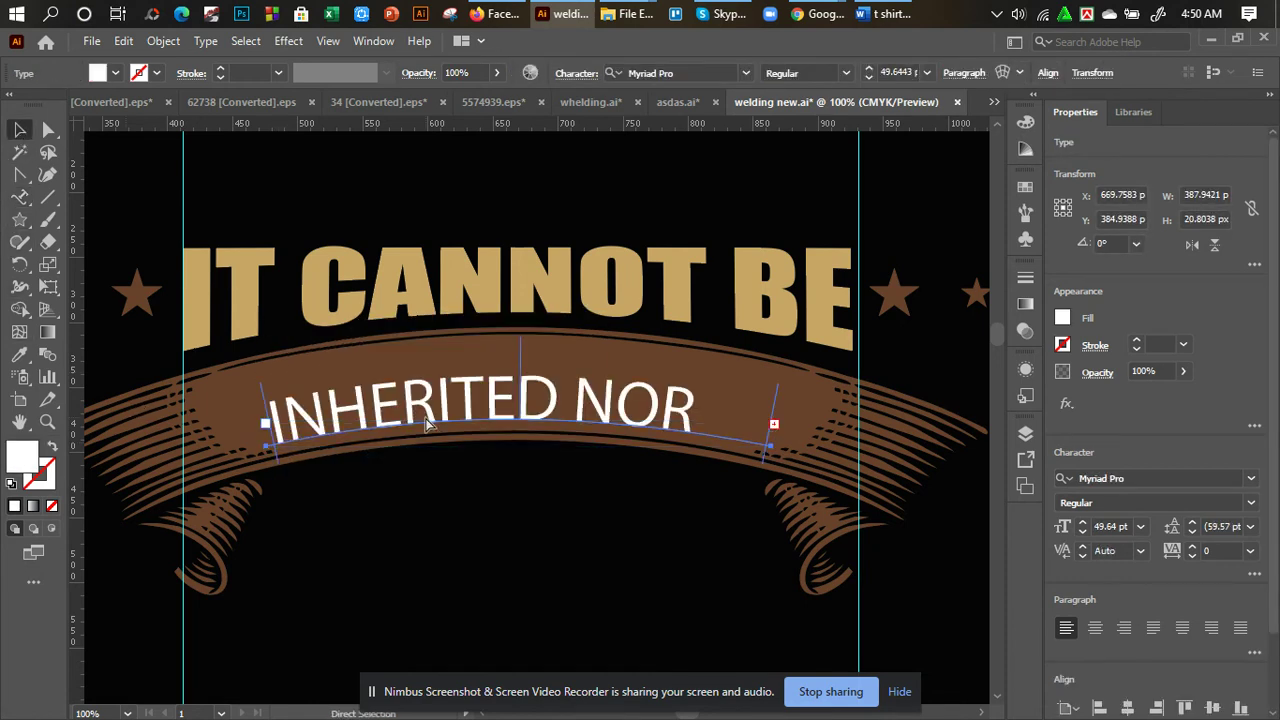
# Apply the style of the Dirty Headline sample to the arched ribbon text with the Eyedropper.
pyautogui.hotkey('ctrl', '-')
pyautogui.hotkey('ctrl', '-')
pyautogui.hotkey('ctrl', '-')
pyautogui.hotkey('ctrl', '-')
pyautogui.doubleClick(19, 354)
pyautogui.click(804, 571)
pyautogui.click(905, 556)
pyautogui.click(20, 130)
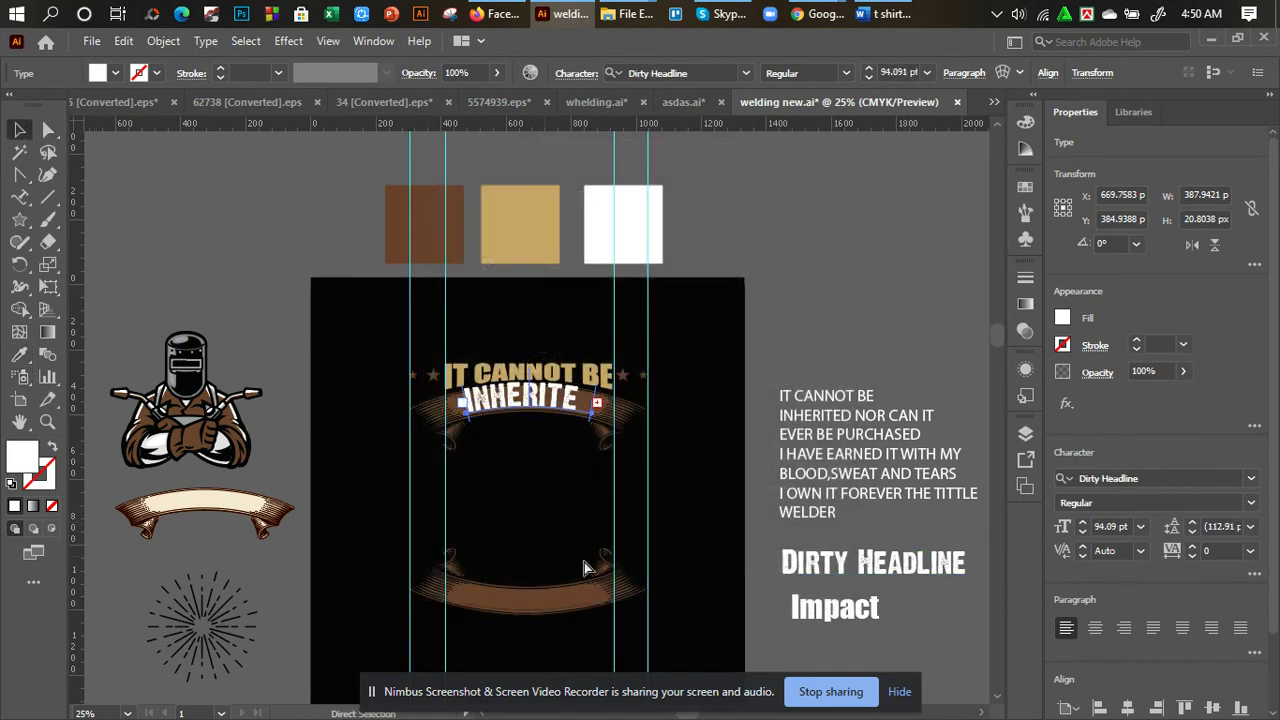
# Set the font size of the arched ribbon text to 42 pt.
pyautogui.hotkey('ctrl', '1')
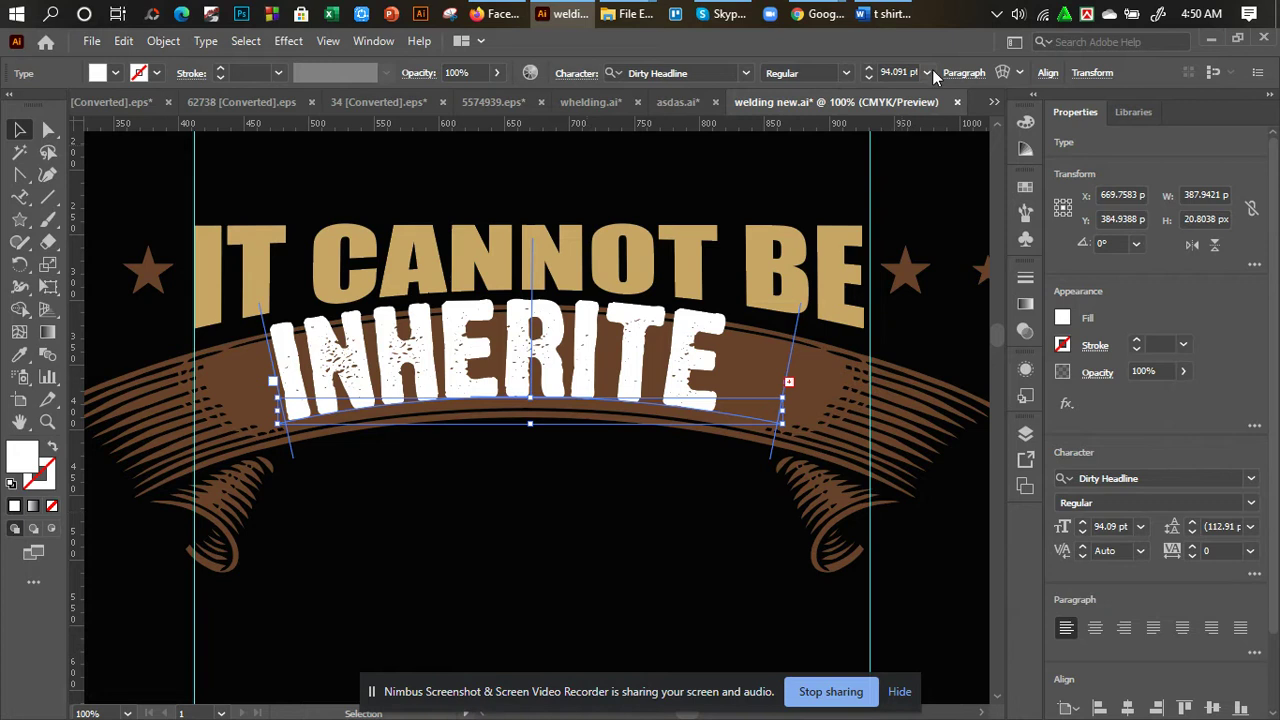
pyautogui.click(928, 72)
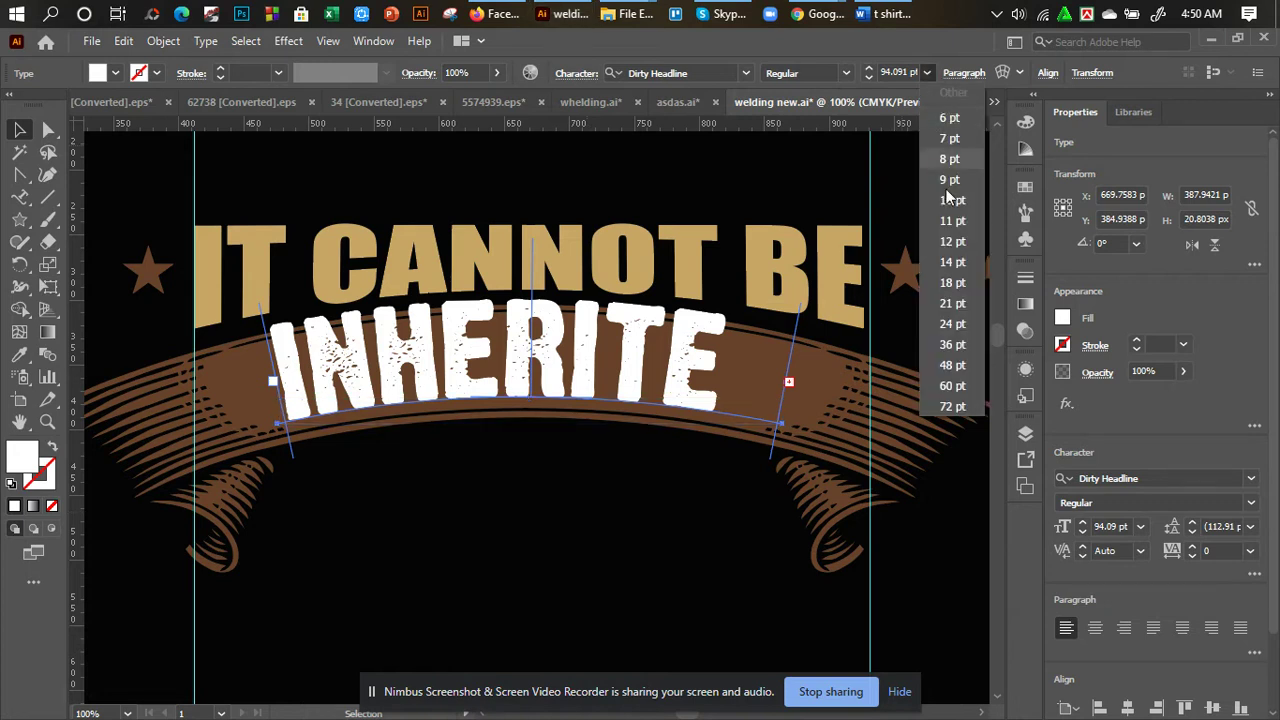
pyautogui.click(953, 345)
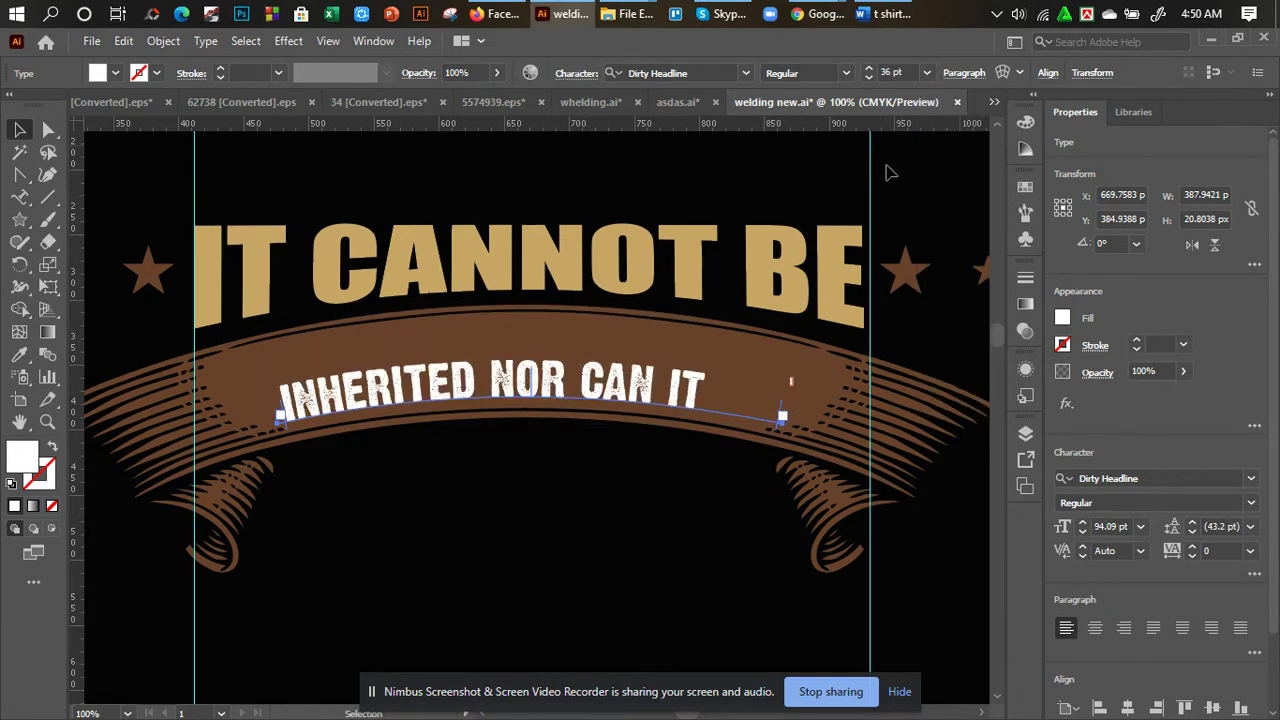
pyautogui.press('Down')
pyautogui.press('Down')
pyautogui.press('Down')
pyautogui.press('Down')
pyautogui.press('Down')
pyautogui.press('Down')
pyautogui.press('Down')
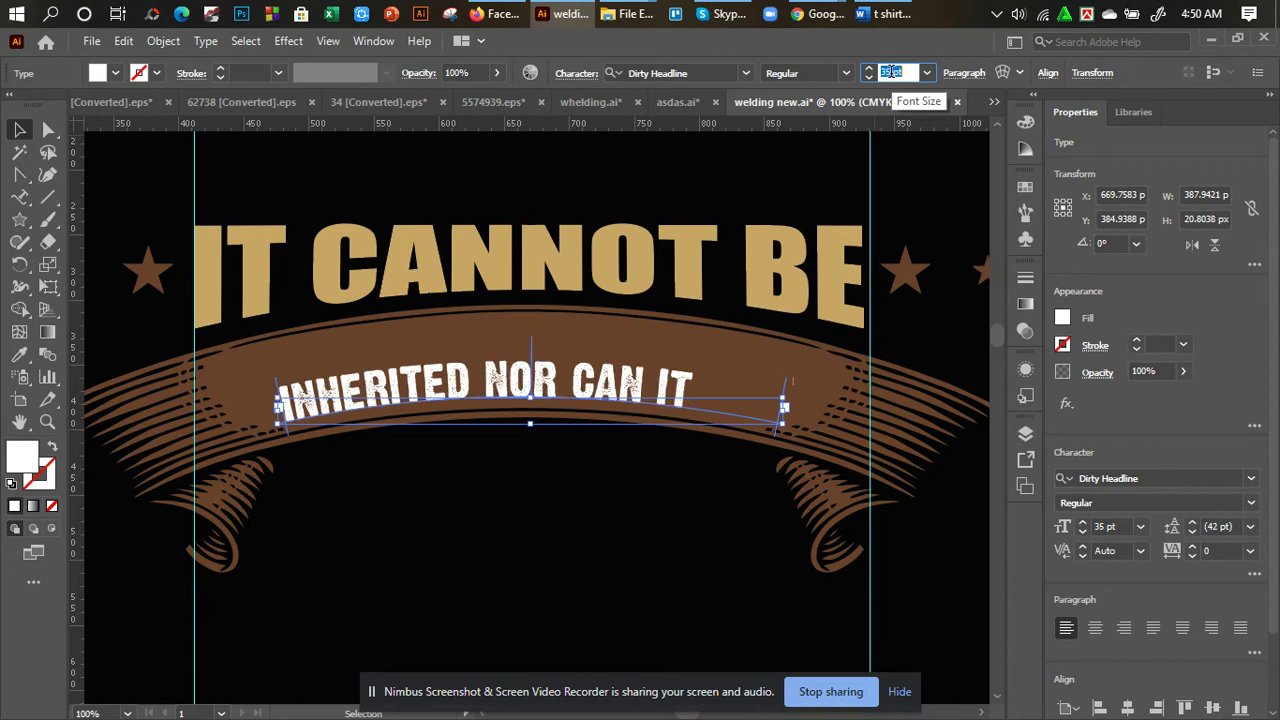
pyautogui.press('Up')
pyautogui.press('Up')
pyautogui.press('Up')
pyautogui.press('Up')
pyautogui.press('Up')
pyautogui.press('Up')
pyautogui.press('Up')
pyautogui.press('Up')
pyautogui.press('Up')
pyautogui.press('Up')
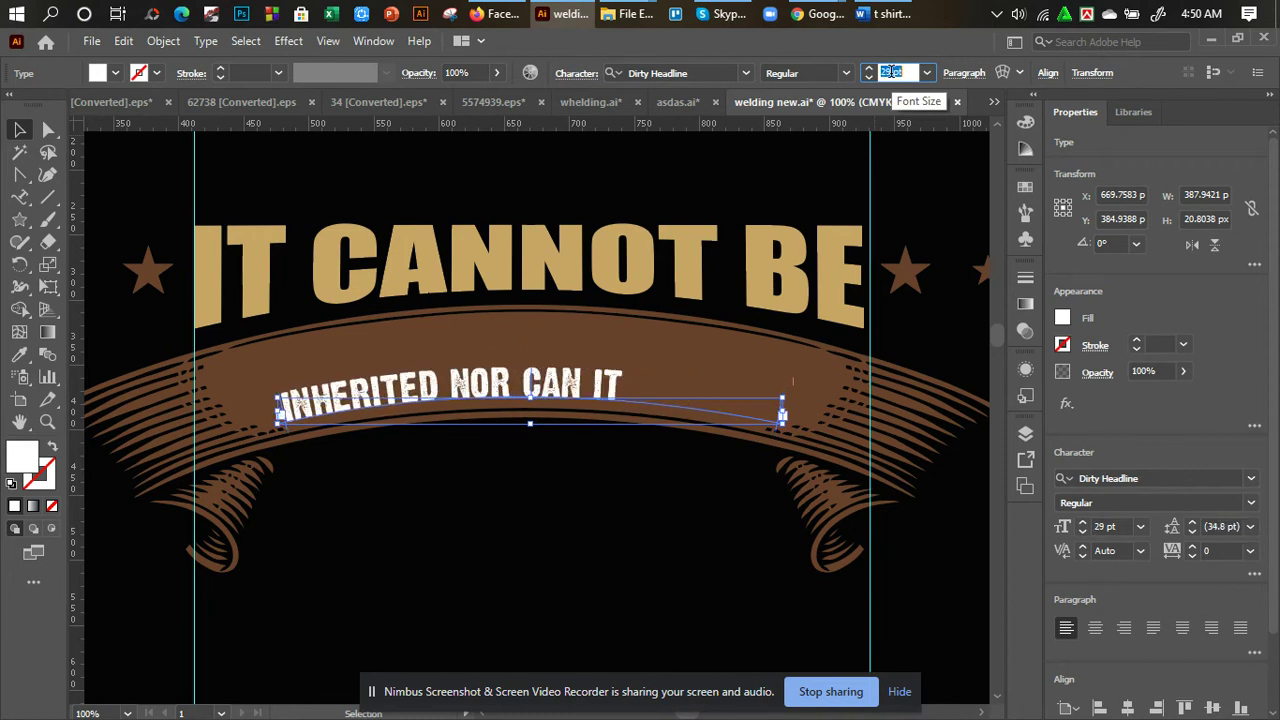
pyautogui.press('Up')
pyautogui.press('Up')
pyautogui.press('Up')
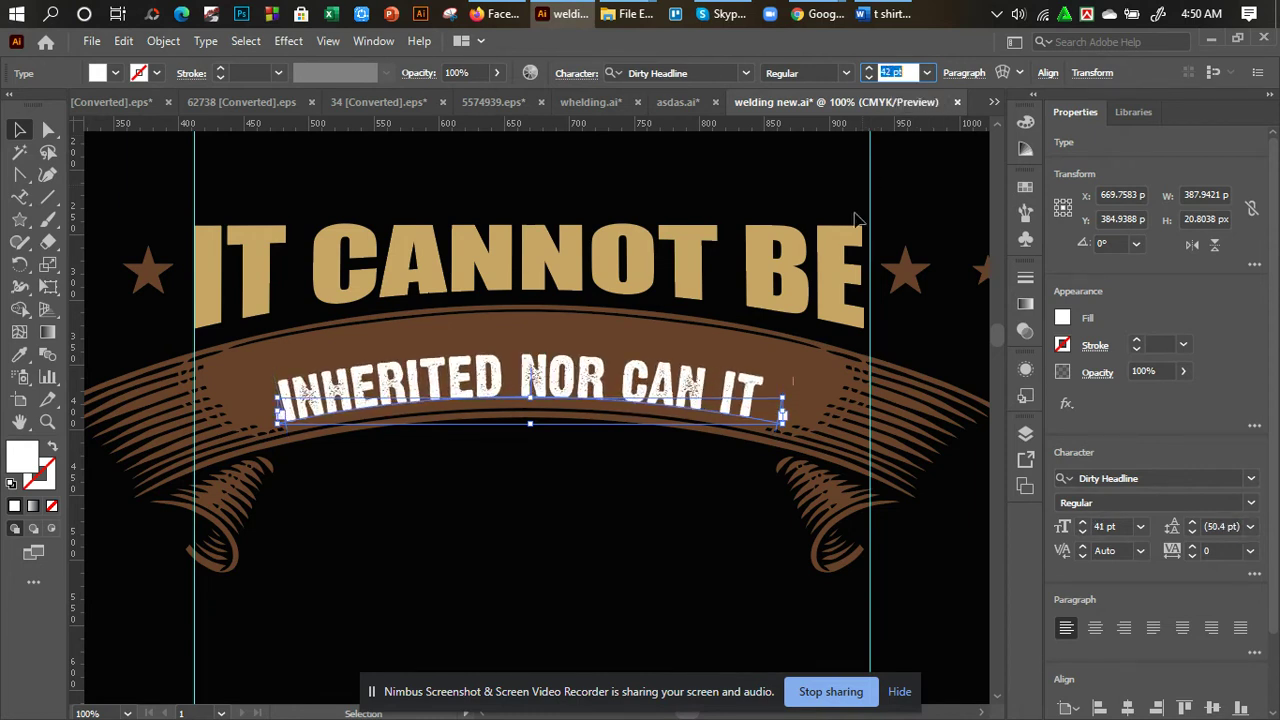
pyautogui.press('Up')
pyautogui.press('Down')
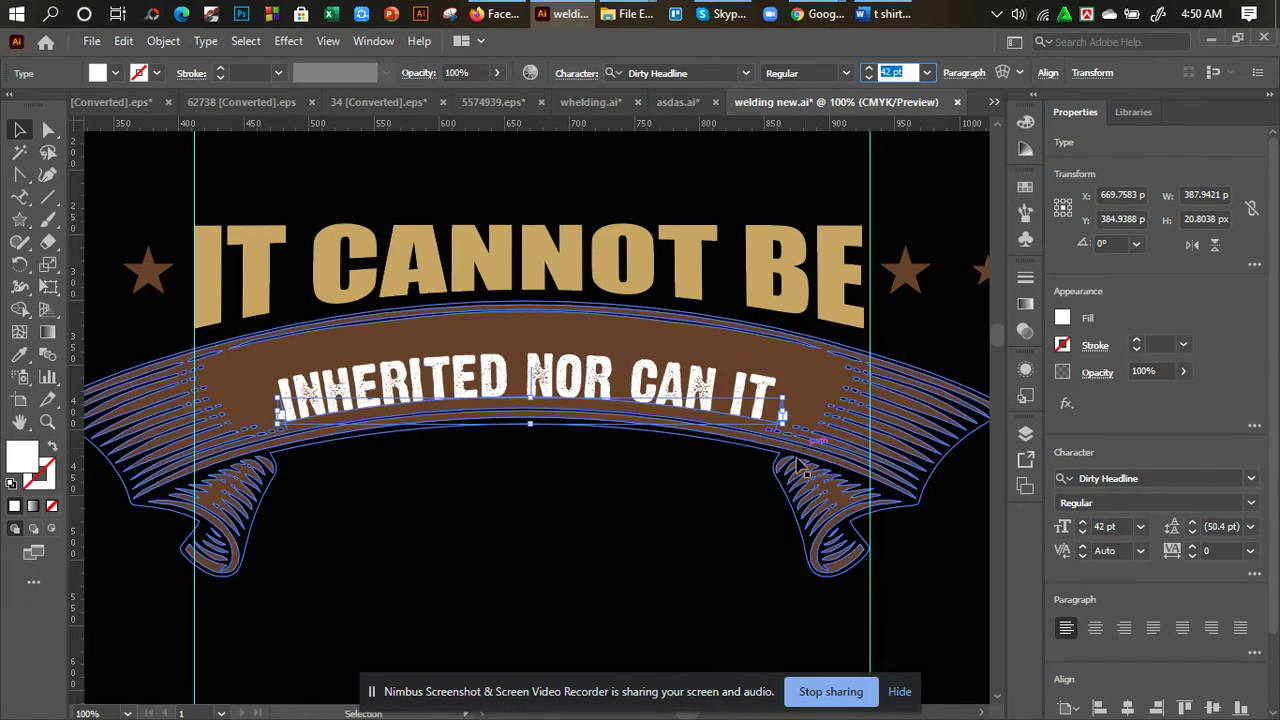
# Move the arched text up about 10 px within the ribbon and recolor it black from the background.
pyautogui.click(663, 471)
pyautogui.moveTo(658, 392); pyautogui.dragTo(672, 378)
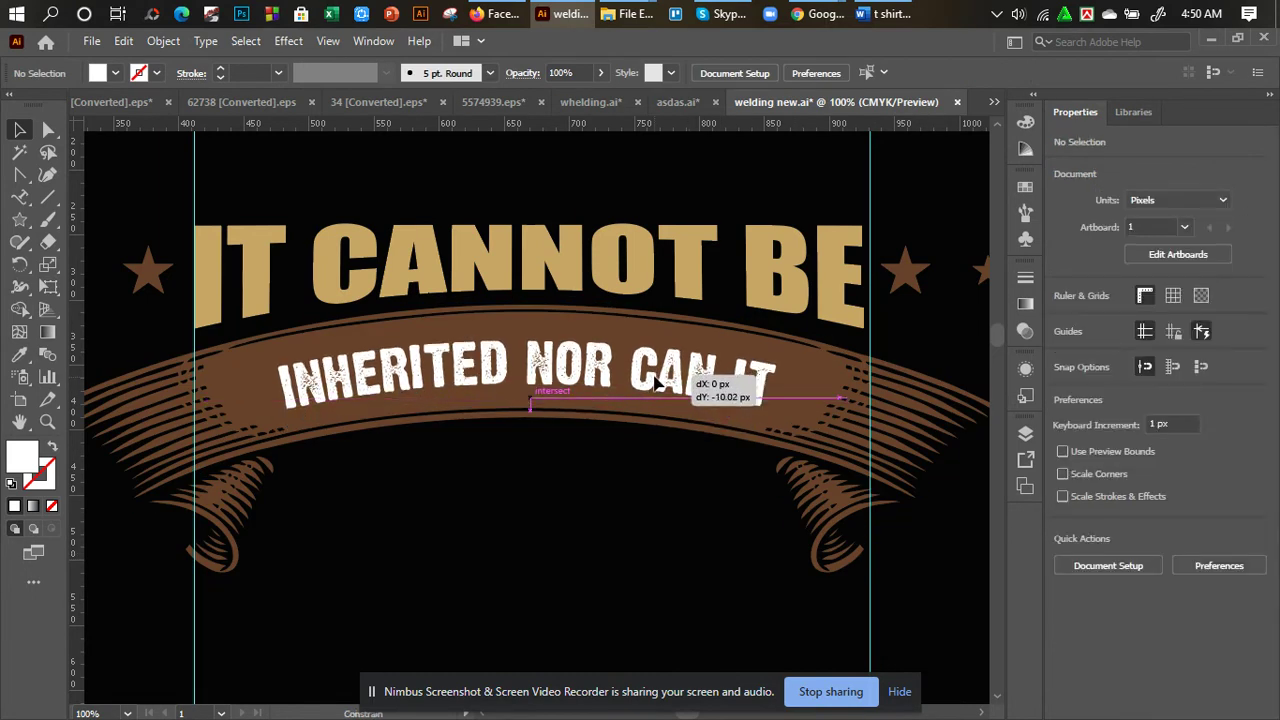
pyautogui.click(19, 354)
pyautogui.click(486, 543)
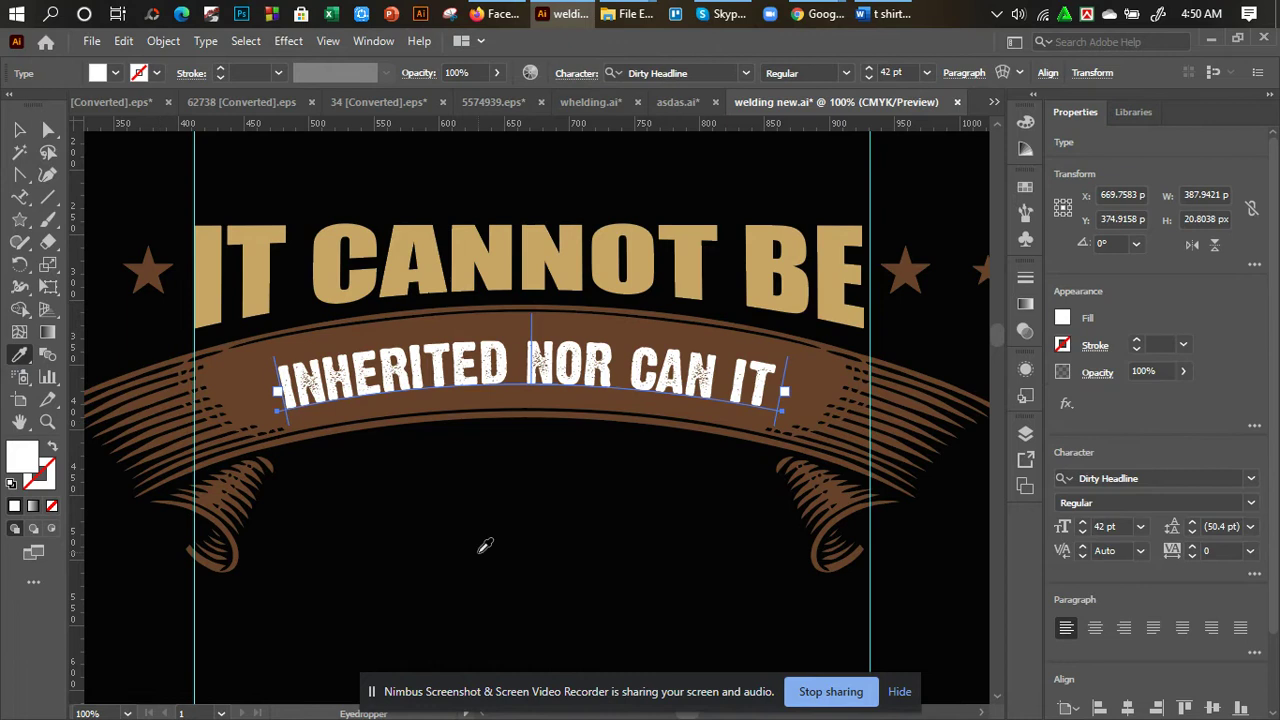
pyautogui.click(19, 130)
pyautogui.click(657, 423)
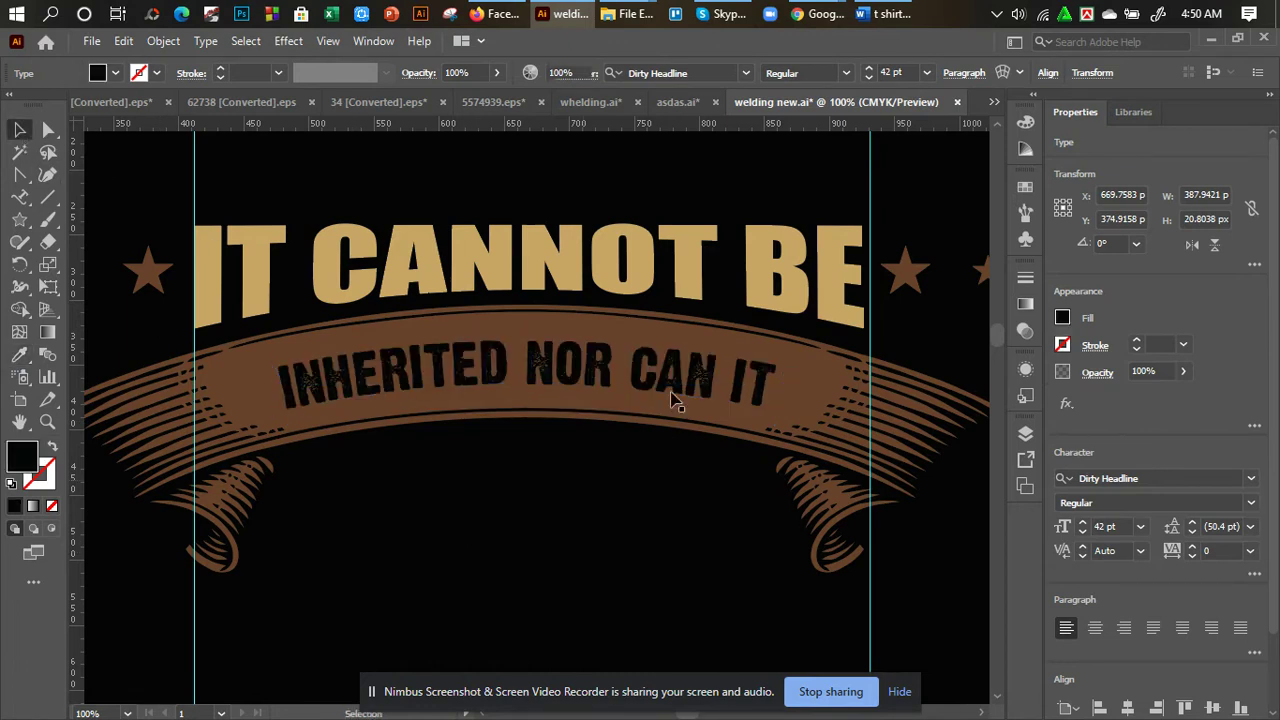
# Scale the arched ribbon text up from its center to about 429 px path width.
pyautogui.click(785, 411)
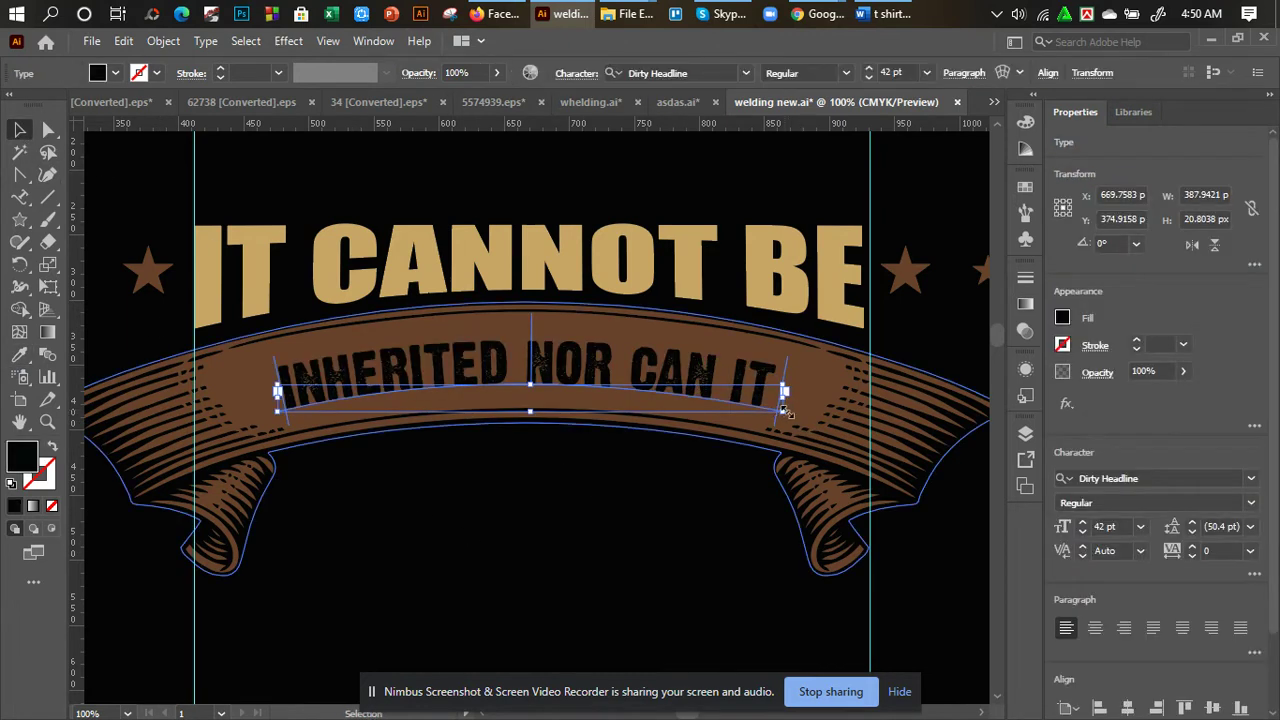
pyautogui.moveTo(785, 411)
pyautogui.mouseDown()
pyautogui.moveTo(823, 420)
pyautogui.moveTo(810, 411)
pyautogui.mouseUp()
pyautogui.click(671, 566)
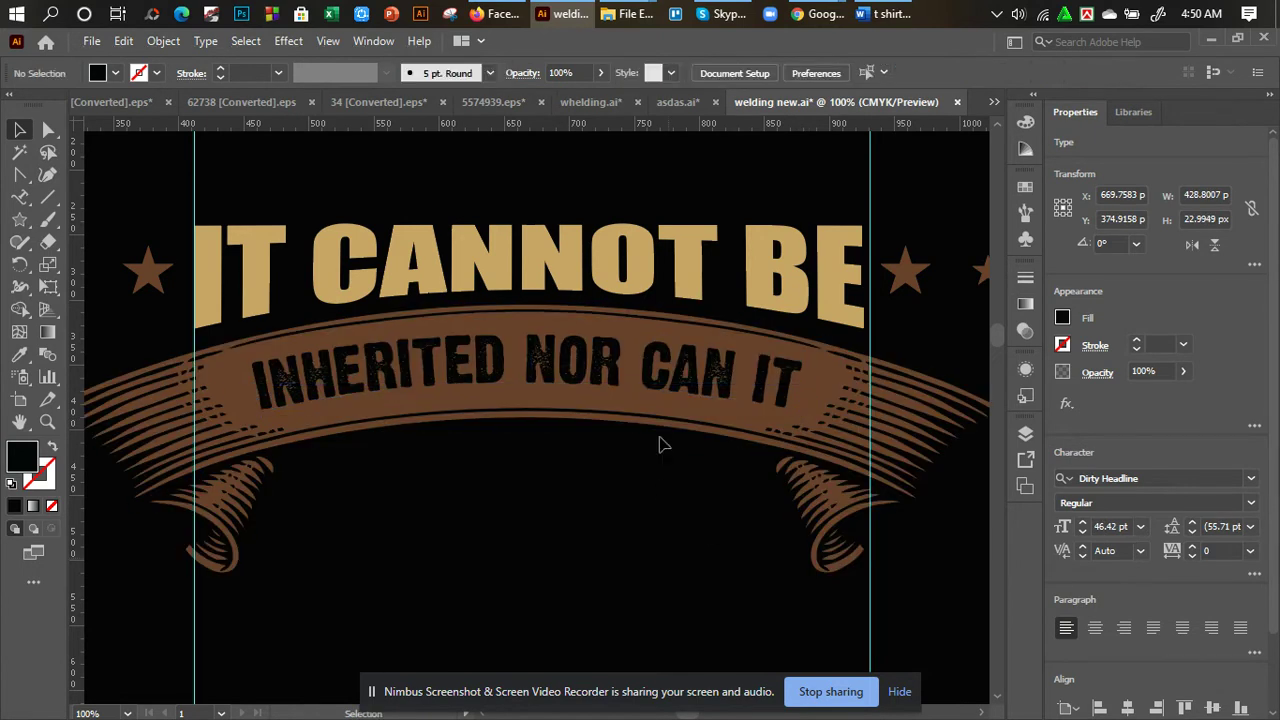
pyautogui.click(660, 374)
pyautogui.click(604, 515)
# Copy the EVER BE PURCHASED line from the quote text and paste it as separate text on the artboard below the upper ribbon.
pyautogui.hotkey('ctrl', '-')
pyautogui.hotkey('ctrl', '-')
pyautogui.hotkey('ctrl', '-')
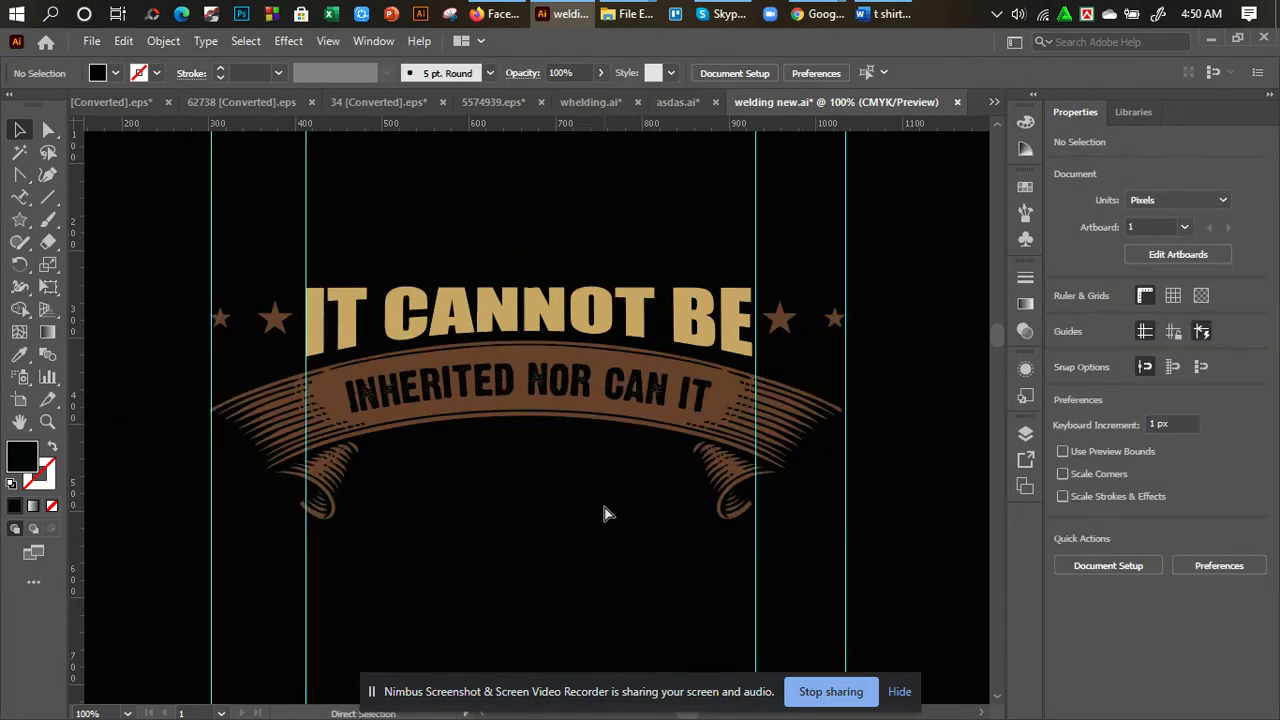
pyautogui.moveTo(569, 508); pyautogui.dragTo(516, 502)
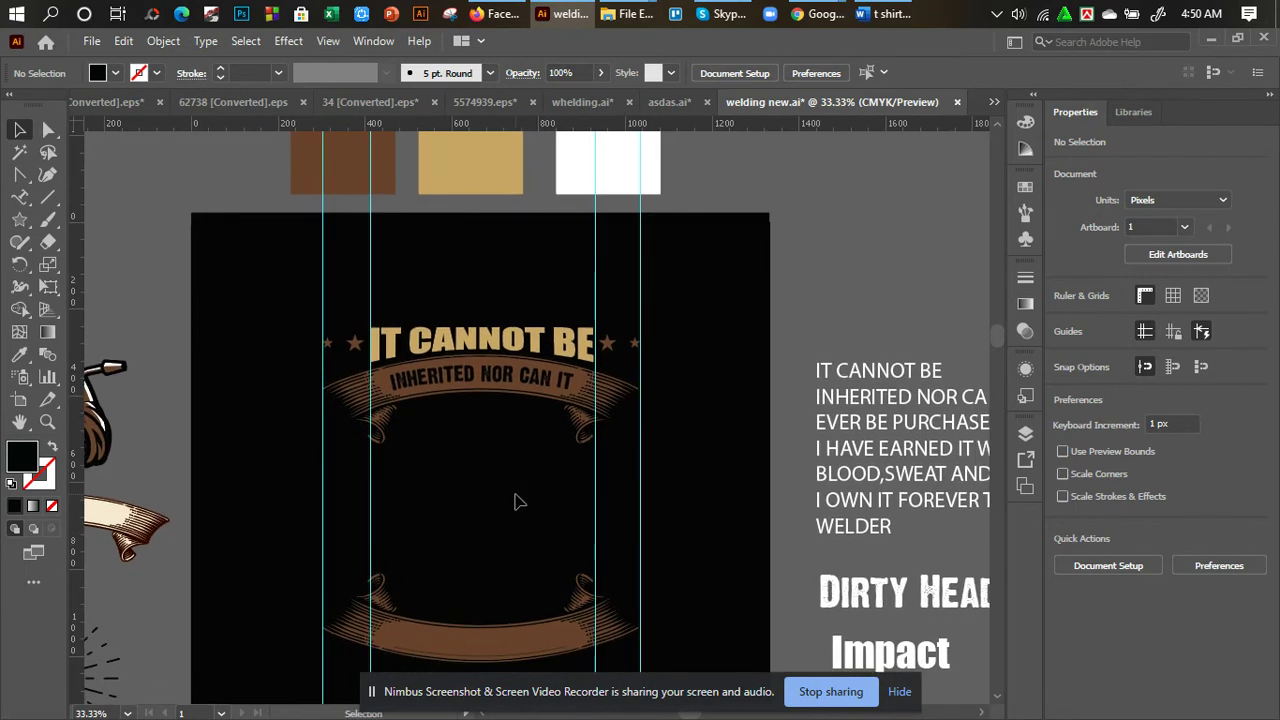
pyautogui.moveTo(20, 197); pyautogui.dragTo(95, 191)
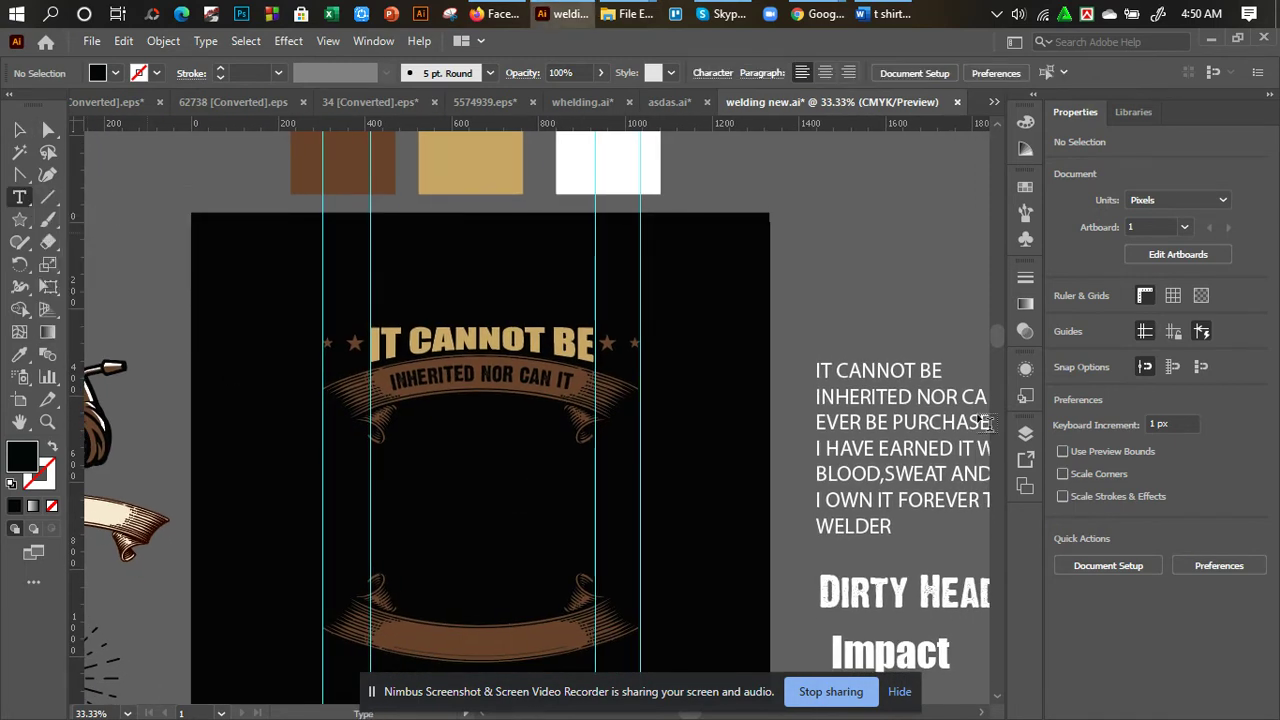
pyautogui.tripleClick(911, 425)
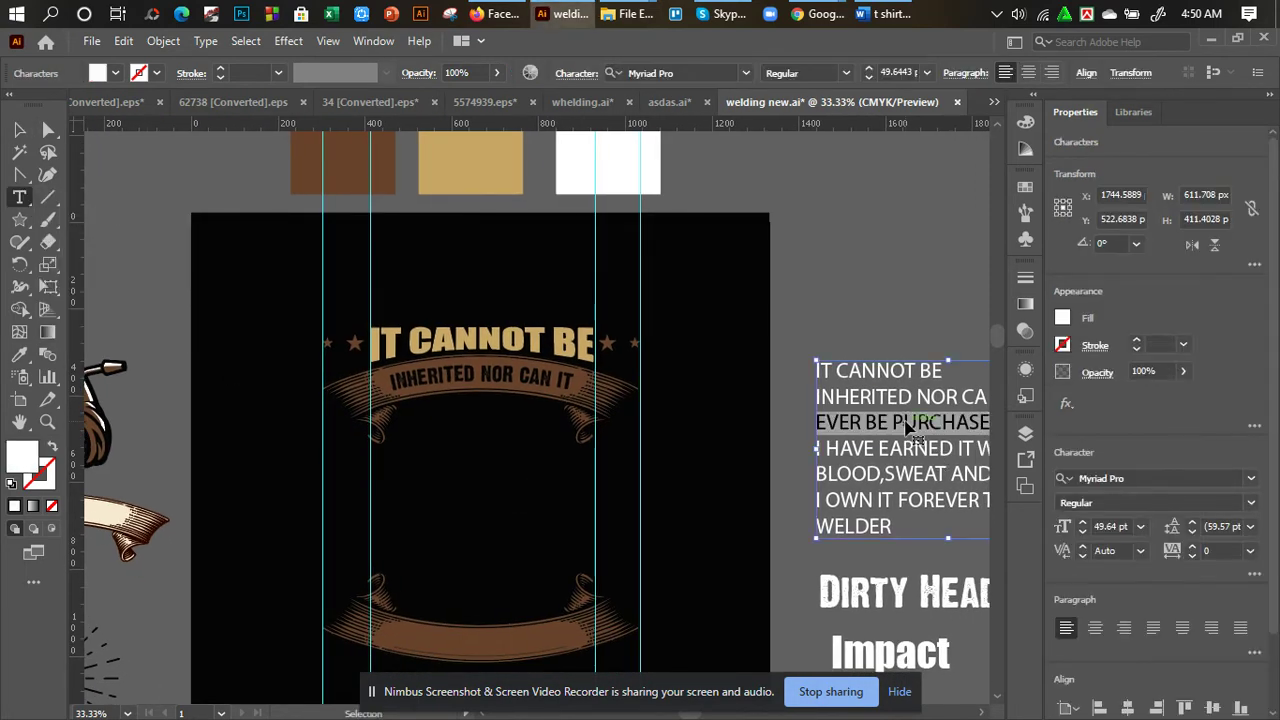
pyautogui.click(494, 474)
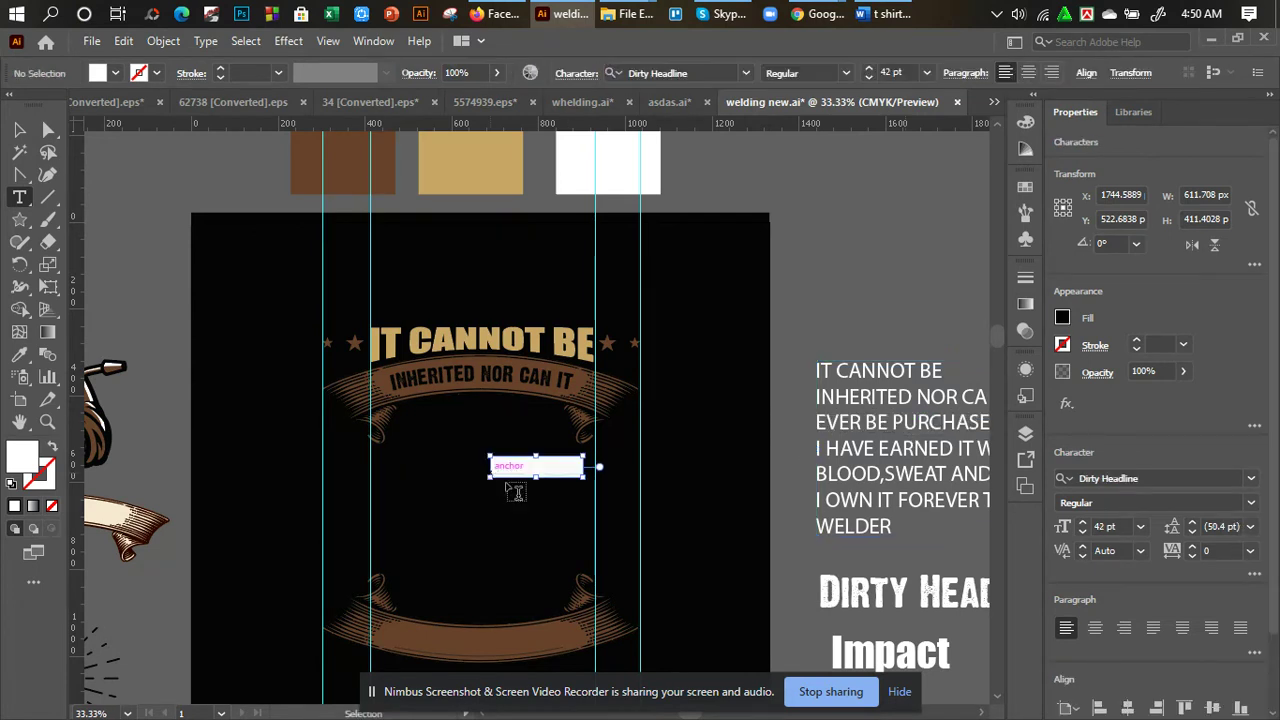
pyautogui.tripleClick(866, 420)
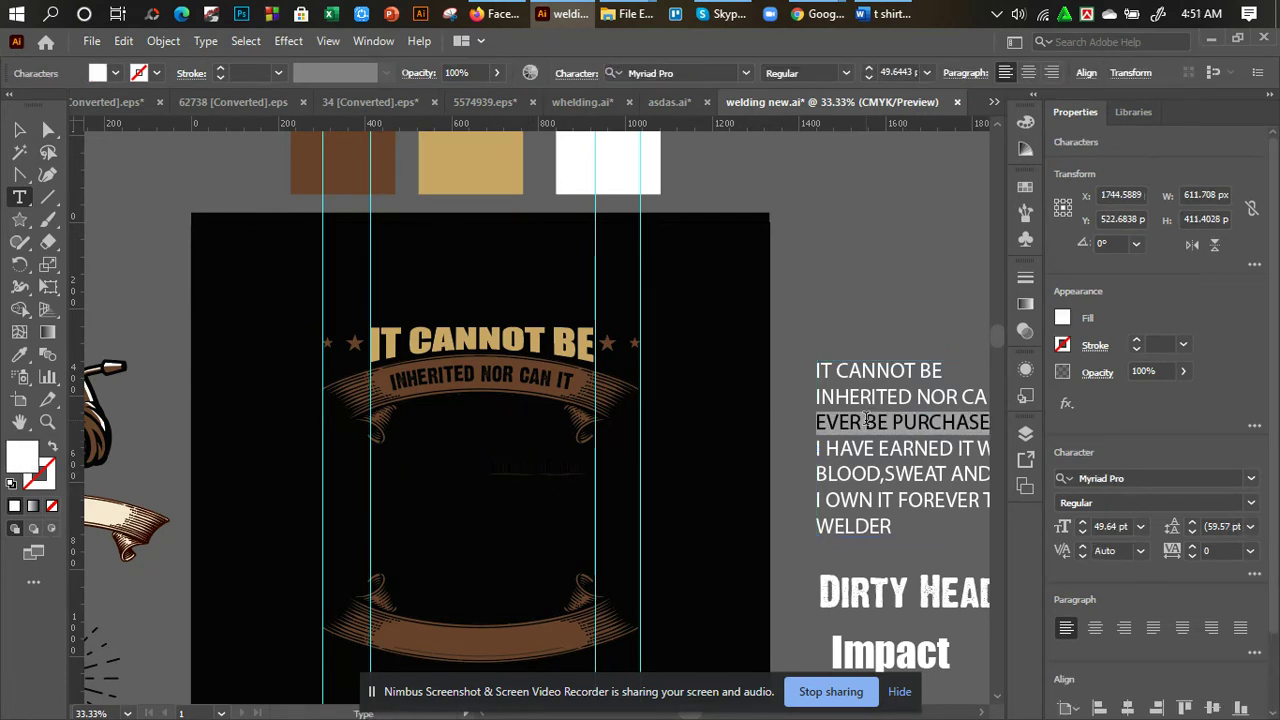
pyautogui.click(524, 463)
pyautogui.hotkey('ctrl', 'v')
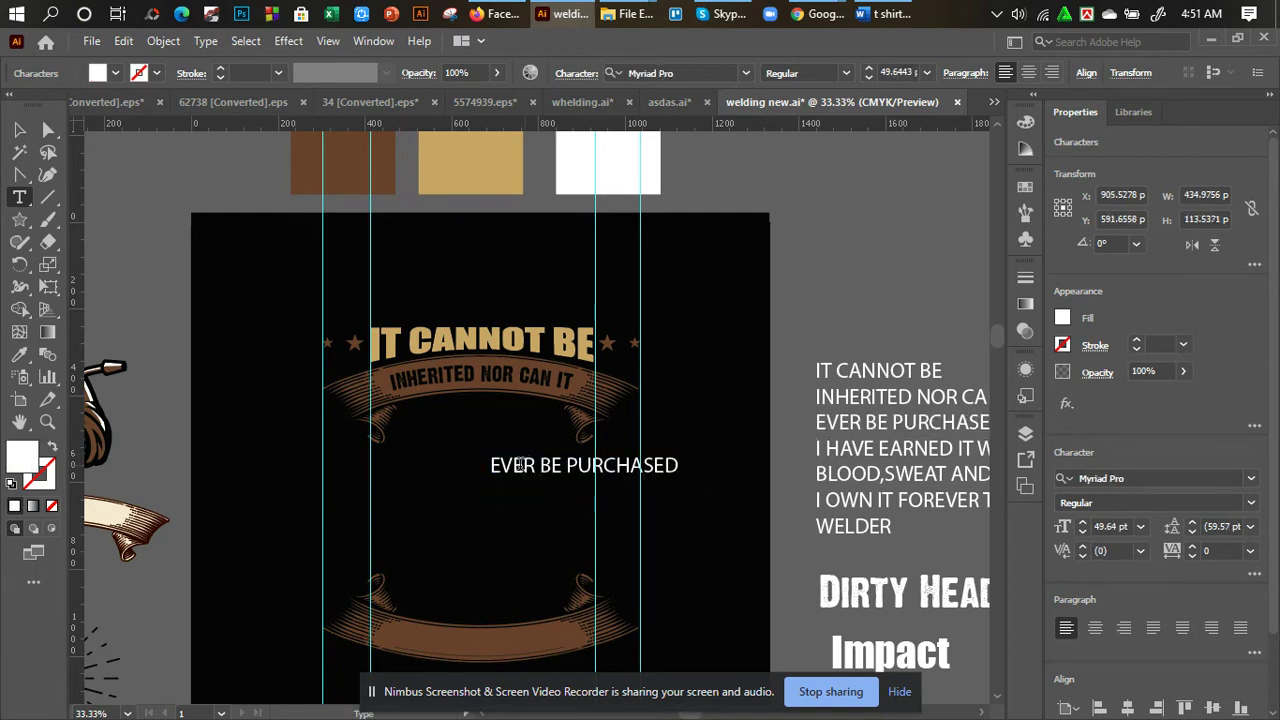
pyautogui.click(15, 131)
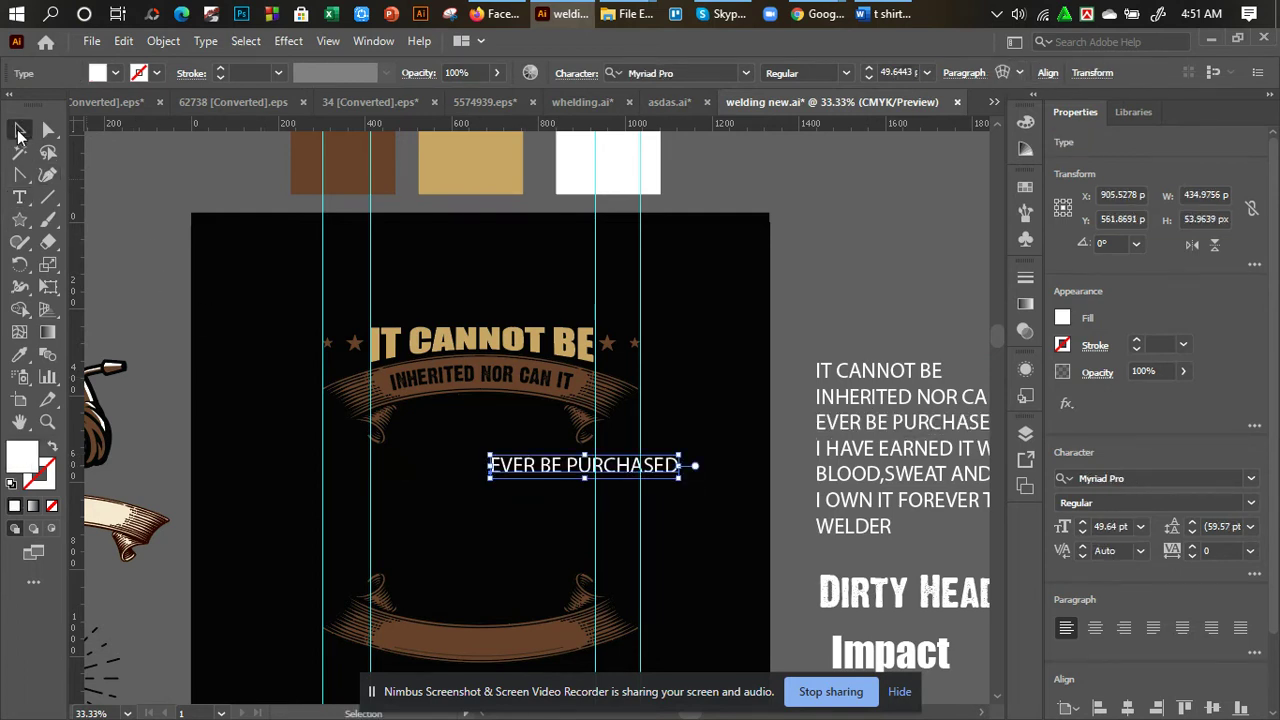
# Duplicate the arched INHERITED NOR CAN IT text just below the ribbon and recolor the copy white from the white swatch with the Eyedropper.
pyautogui.moveTo(366, 448); pyautogui.dragTo(372, 477)
pyautogui.scroll(-3, 486, 508)
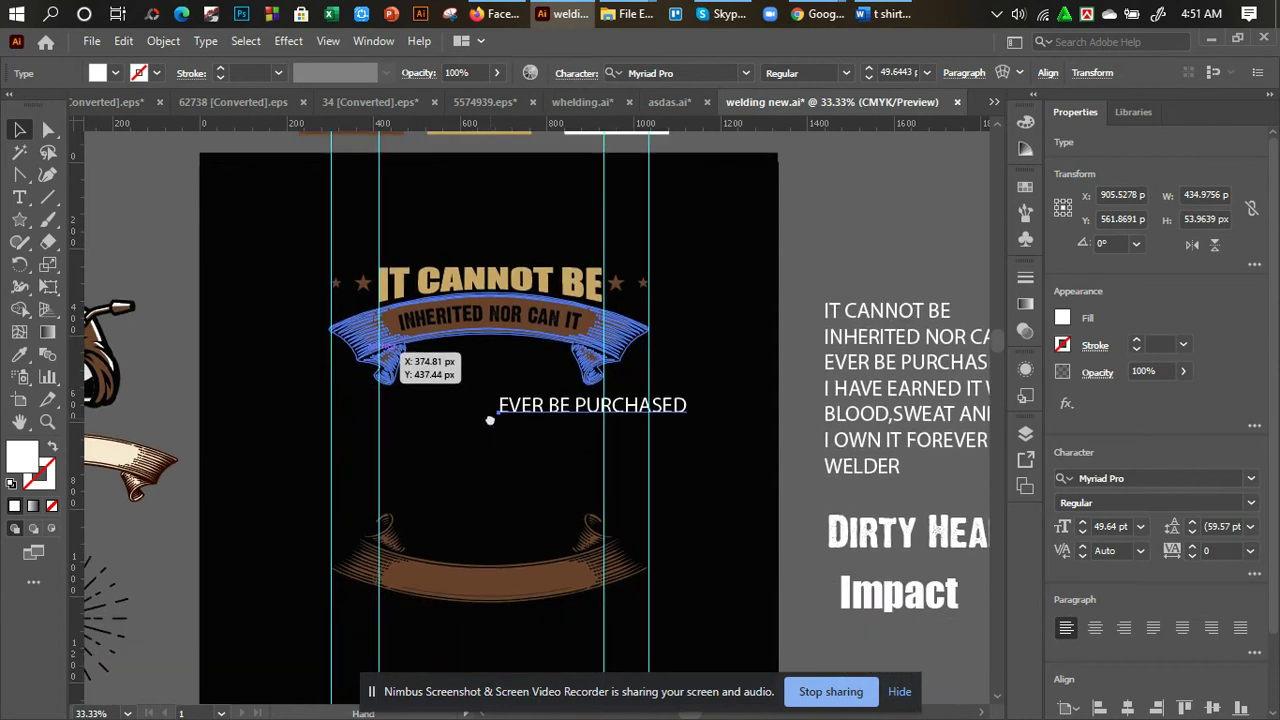
pyautogui.click(523, 311)
pyautogui.moveTo(510, 321); pyautogui.dragTo(508, 362)
pyautogui.click(18, 356)
pyautogui.moveTo(346, 355); pyautogui.dragTo(340, 431)
pyautogui.click(592, 187)
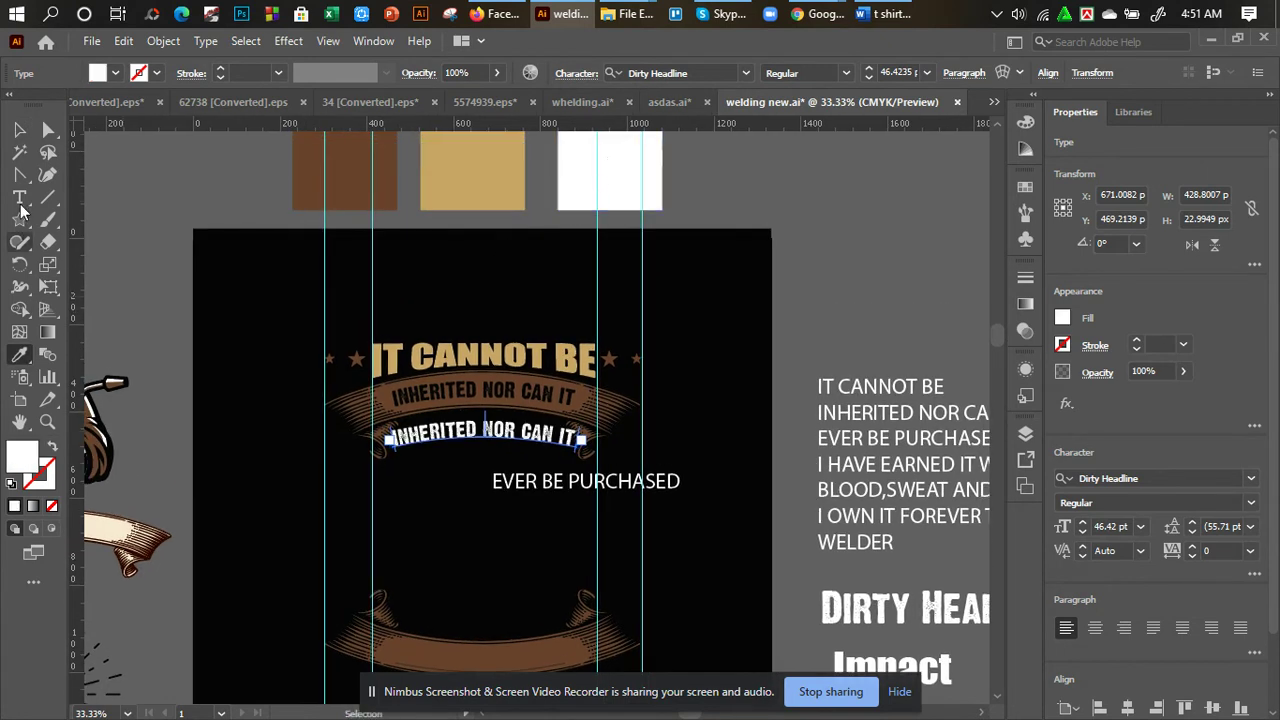
pyautogui.click(17, 130)
pyautogui.click(337, 543)
pyautogui.hotkey('ctrl', '+')
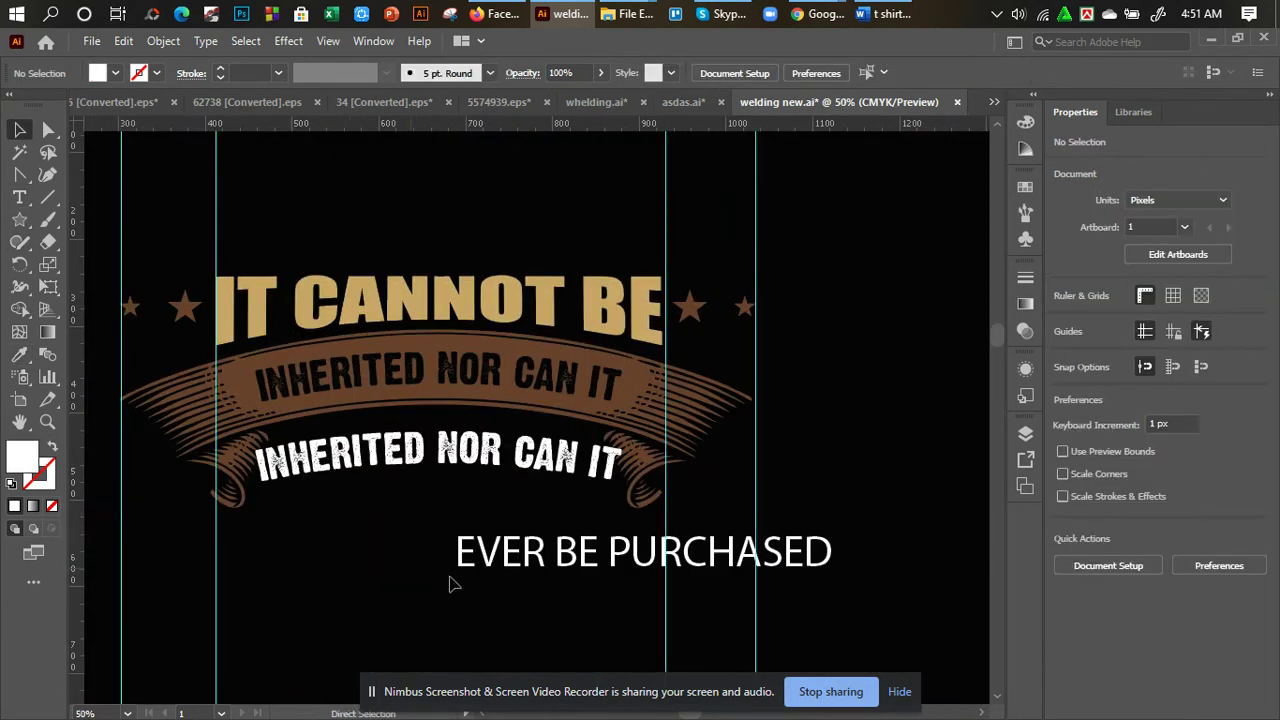
# Cut the separate EVER BE PURCHASED text and scale the white arched copy down from its center to about 382 px path width.
pyautogui.moveTo(548, 566); pyautogui.dragTo(447, 571)
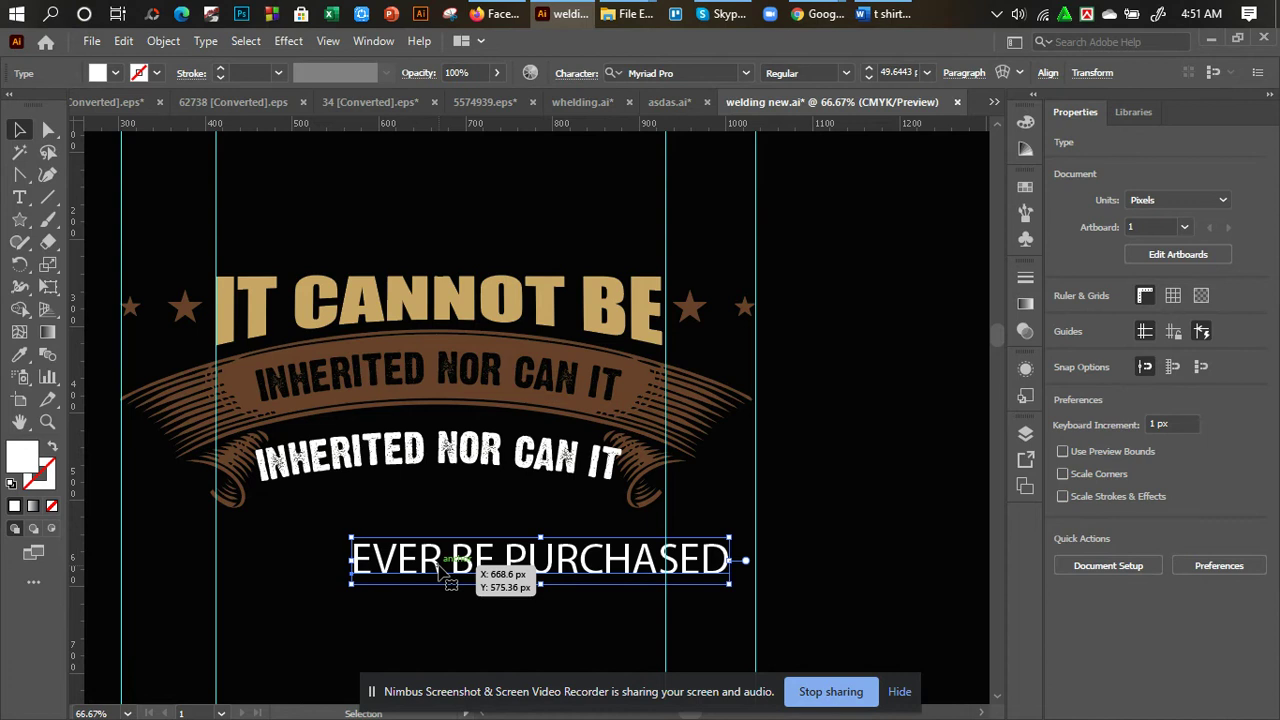
pyautogui.hotkey('ctrl', 'x')
pyautogui.click(390, 453)
pyautogui.moveTo(627, 467); pyautogui.dragTo(606, 477)
# Replace the wording of the white arched copy with the cut EVER BE PURCHASED text.
pyautogui.click(19, 197)
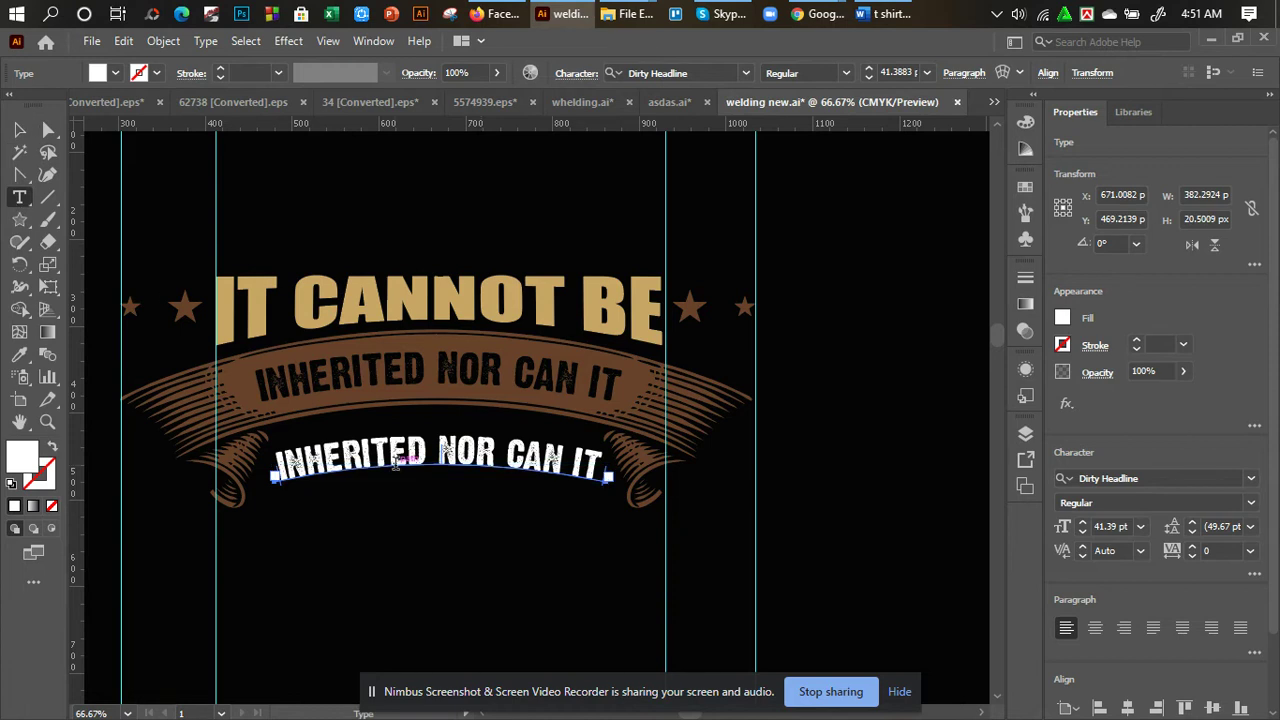
pyautogui.tripleClick(396, 462)
pyautogui.hotkey('ctrl', 'v')
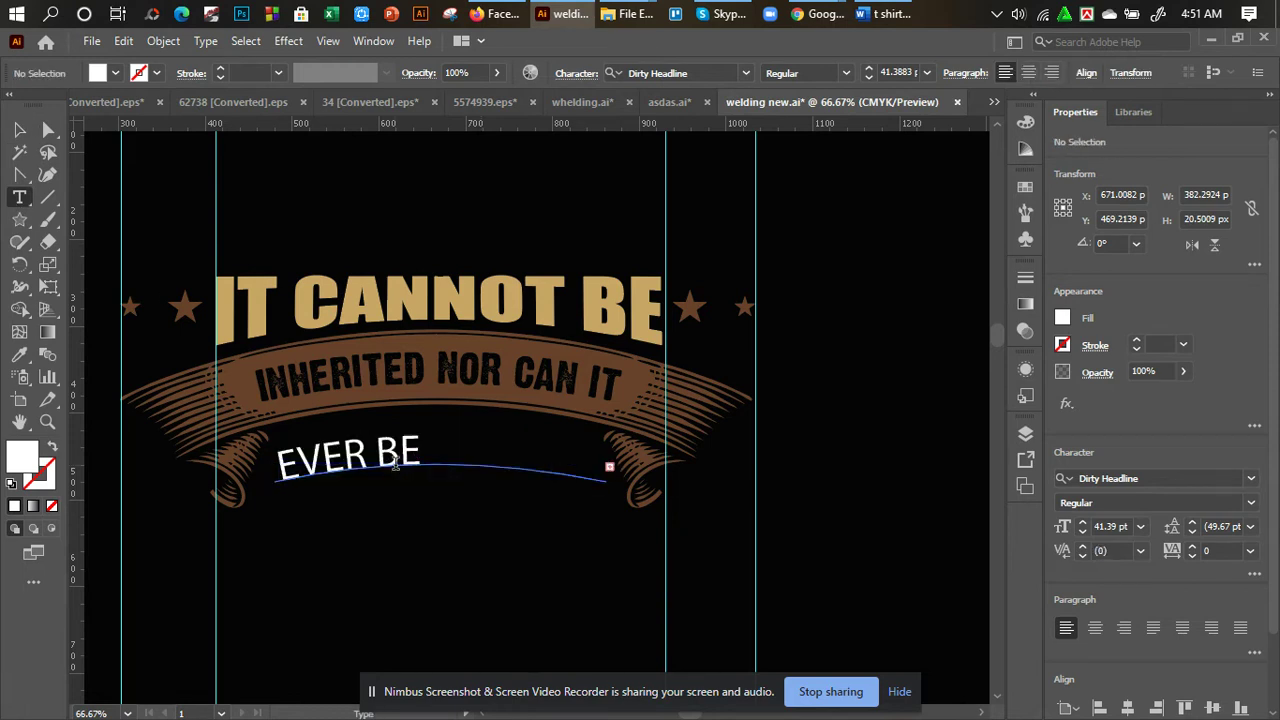
pyautogui.click(19, 131)
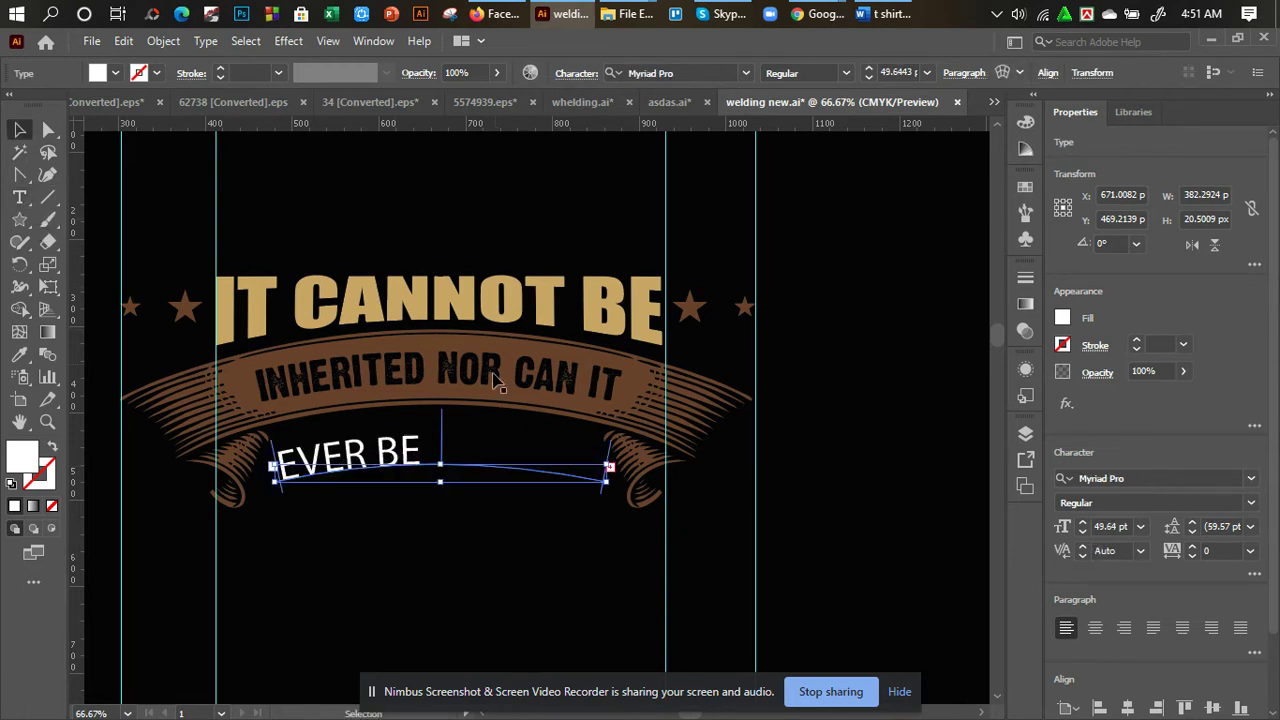
# Apply the ribbon text's Dirty Headline style to the new arched line with the Eyedropper and set its fill to white (FFFFFF).
pyautogui.click(20, 354)
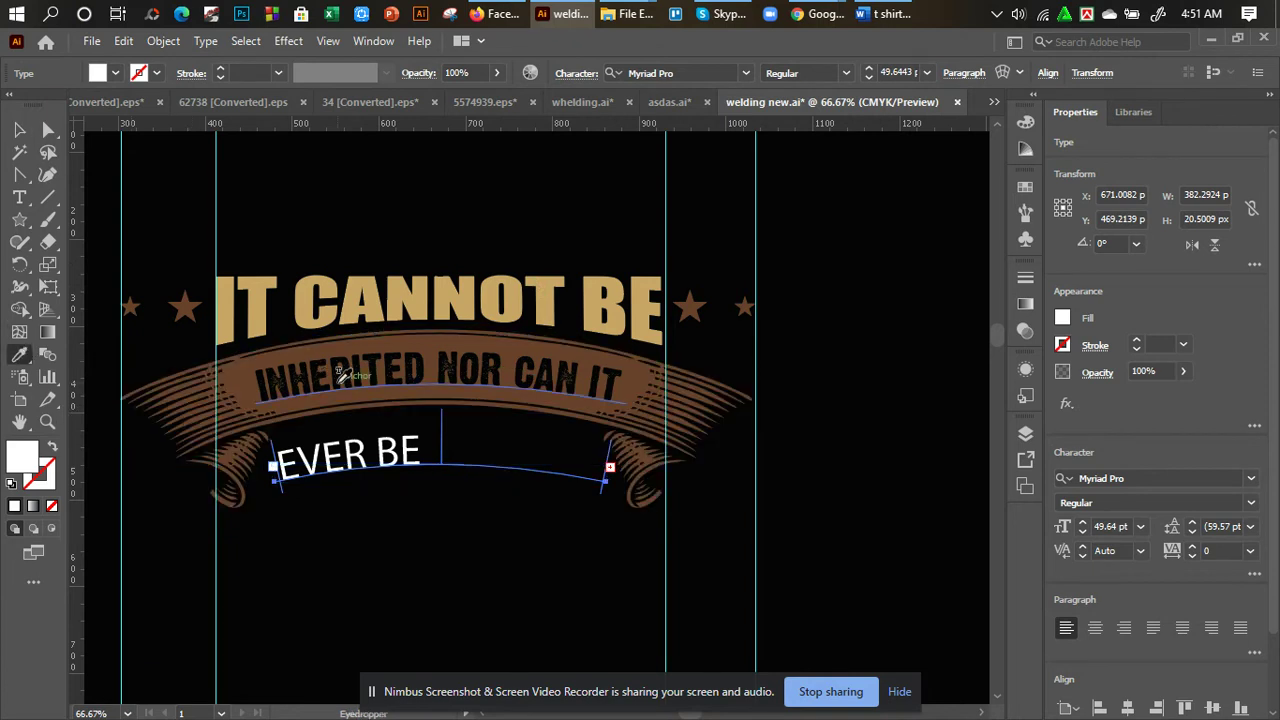
pyautogui.click(350, 368)
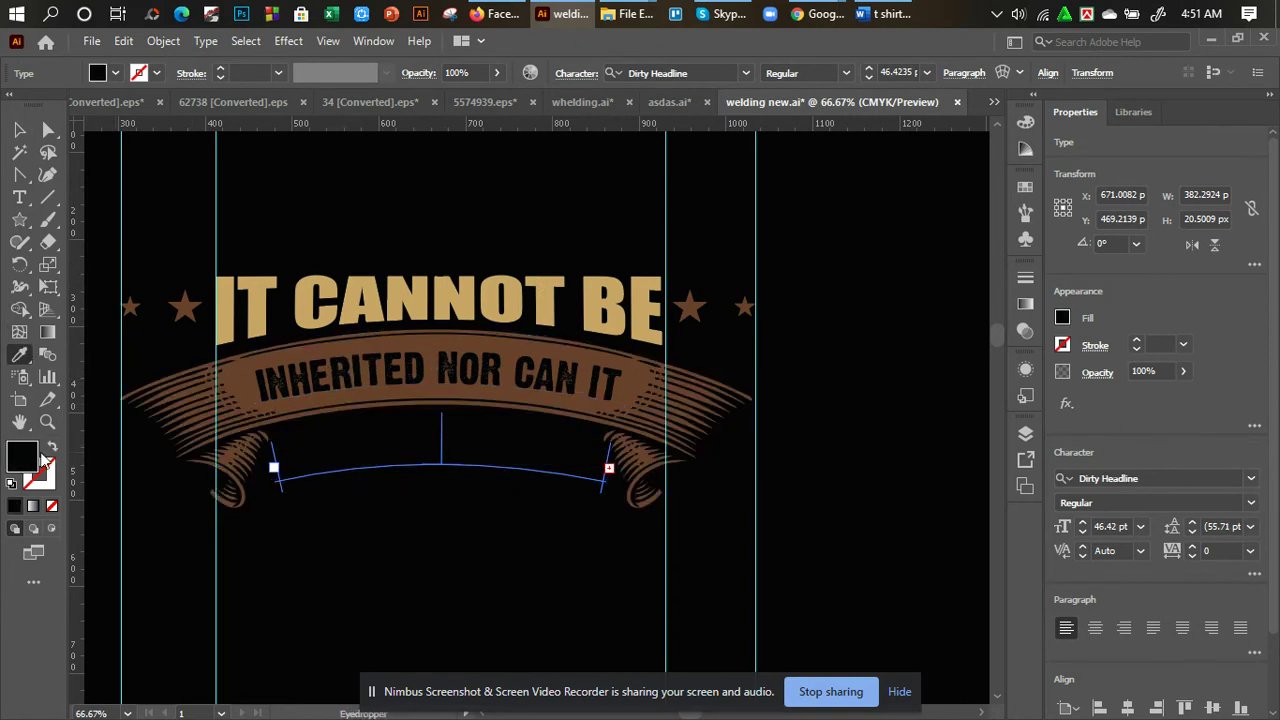
pyautogui.moveTo(520, 339); pyautogui.dragTo(376, 263)
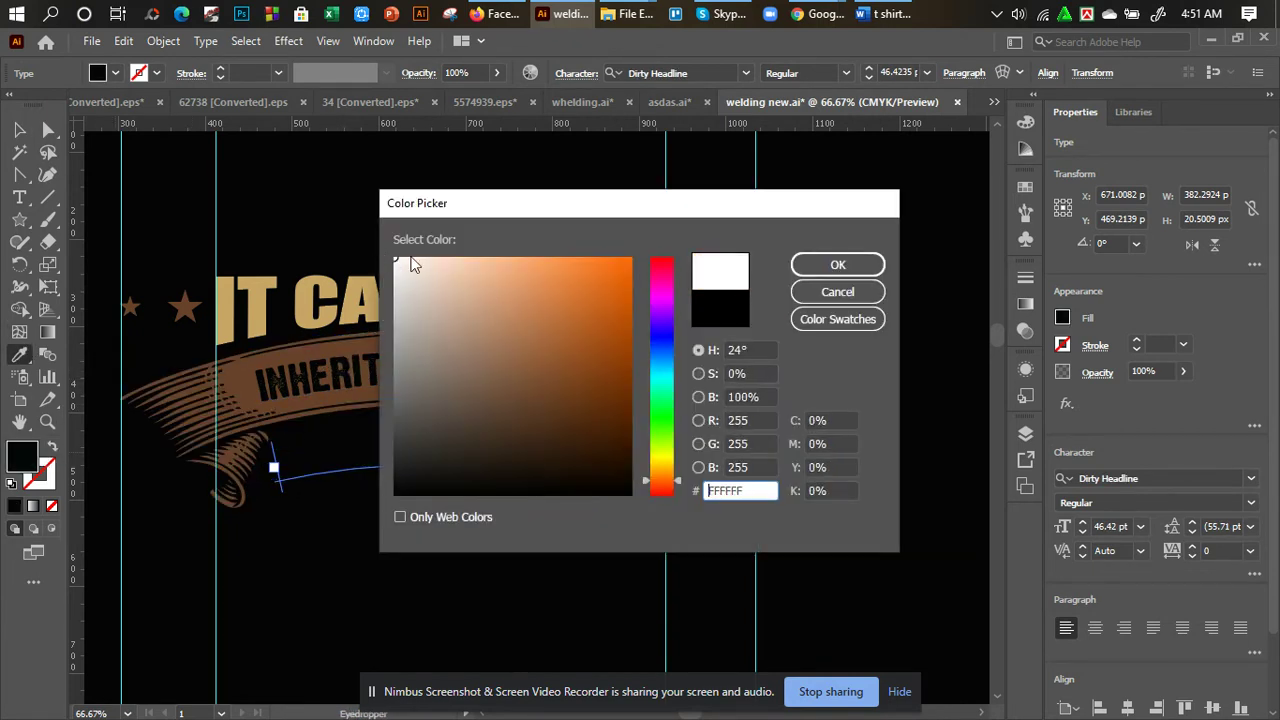
pyautogui.click(805, 265)
pyautogui.click(20, 130)
# Set the font size of the EVER BE PURCHASED arched text to 44 pt.
pyautogui.click(927, 73)
pyautogui.click(912, 68)
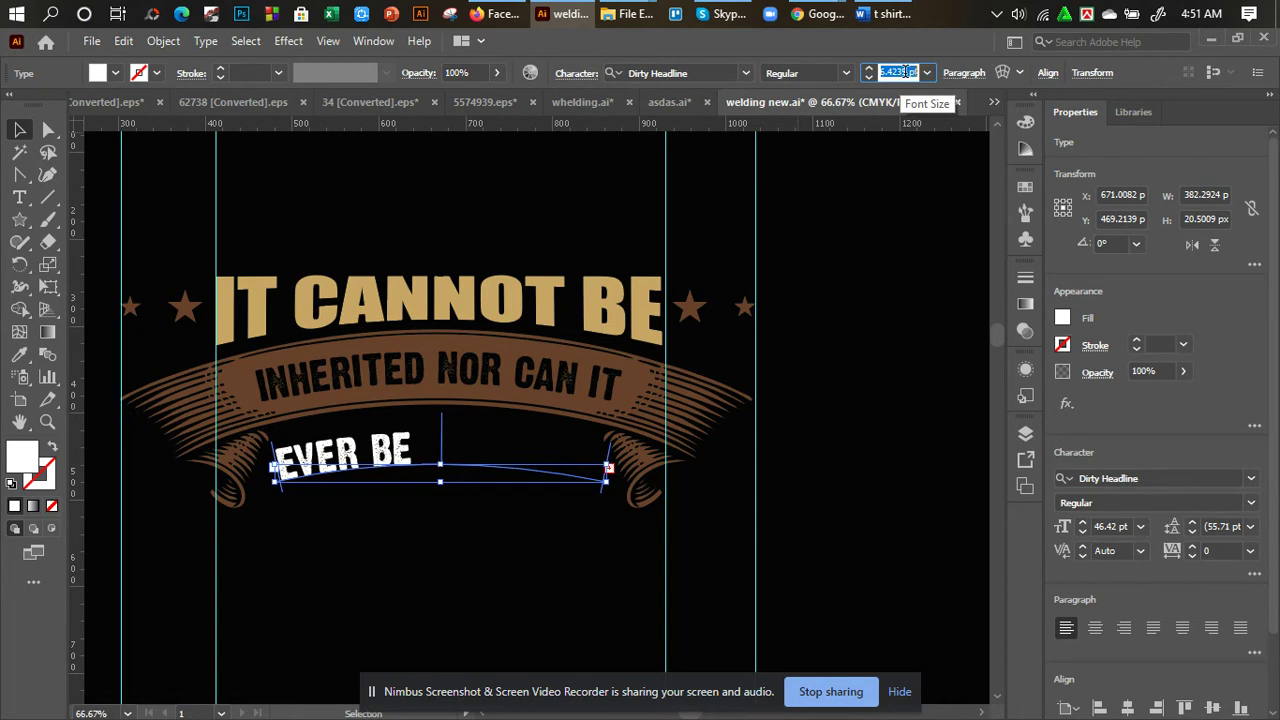
pyautogui.press('Down')
pyautogui.press('Down')
pyautogui.press('Down')
pyautogui.press('Up')
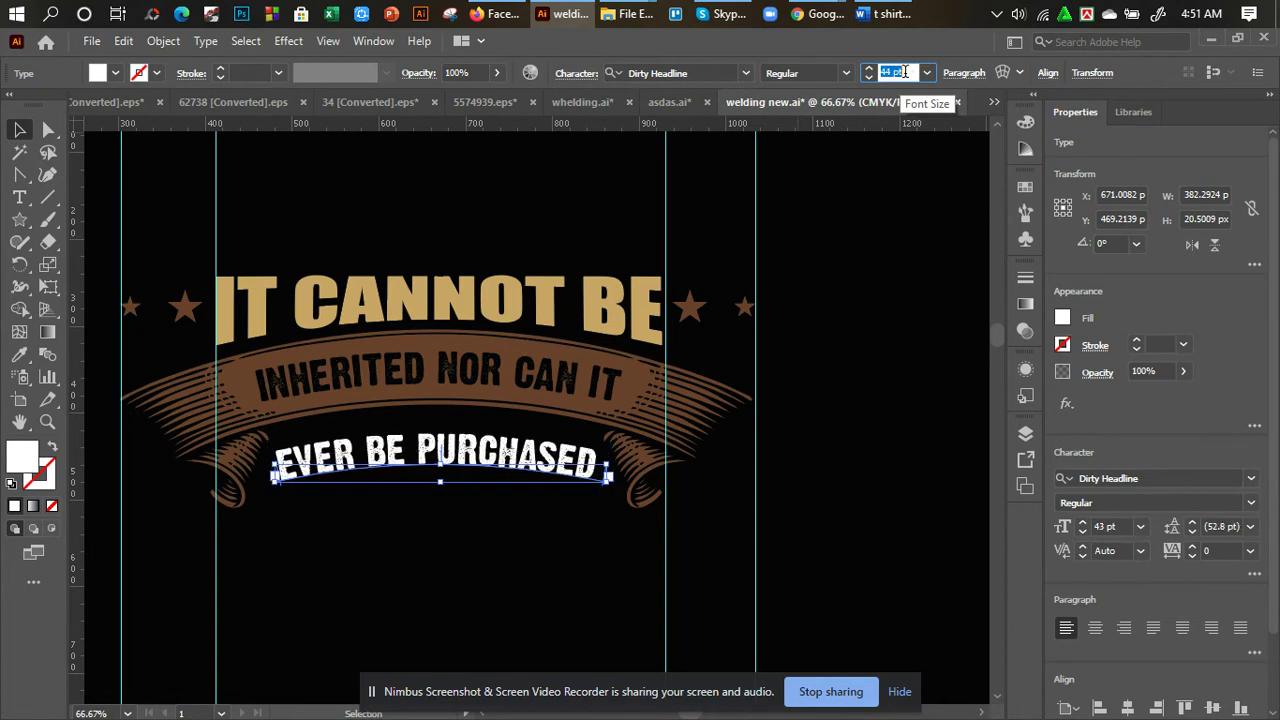
# Move the EVER BE PURCHASED text up close beneath the ribbon and recolor it gold from the IT CANNOT BE heading.
pyautogui.moveTo(532, 466); pyautogui.dragTo(568, 458)
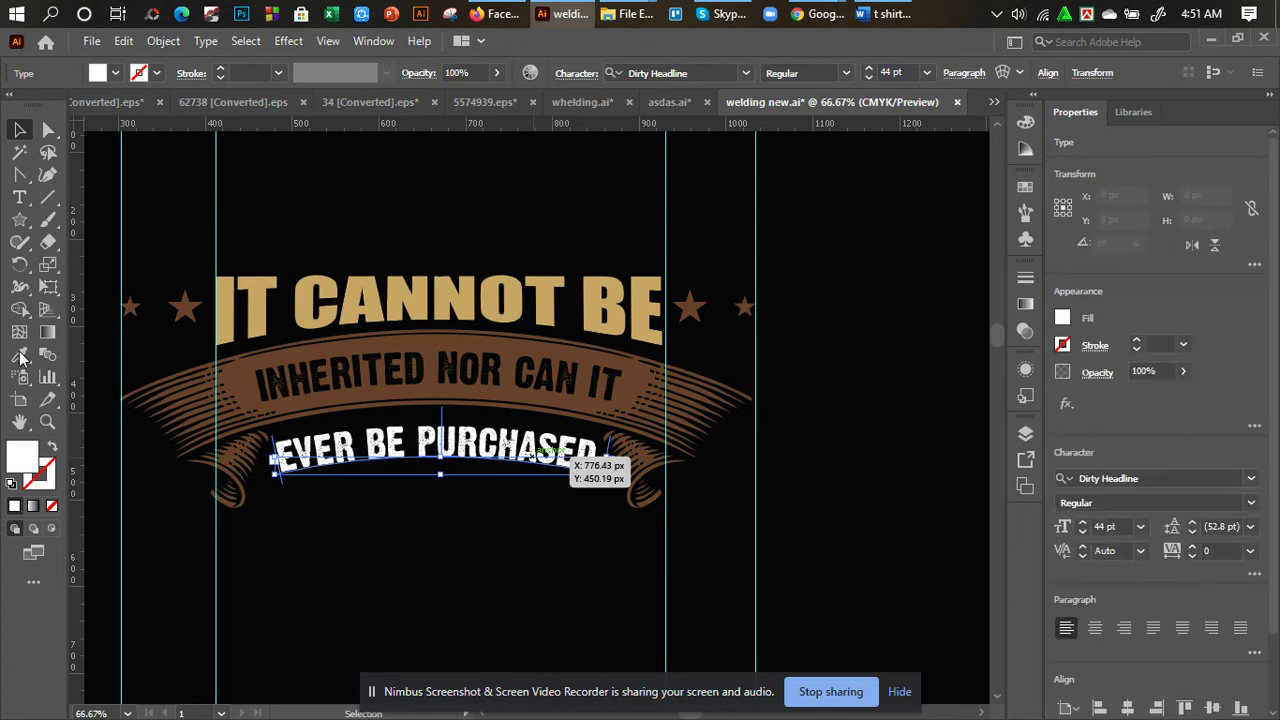
pyautogui.press('i')
pyautogui.click(259, 309)
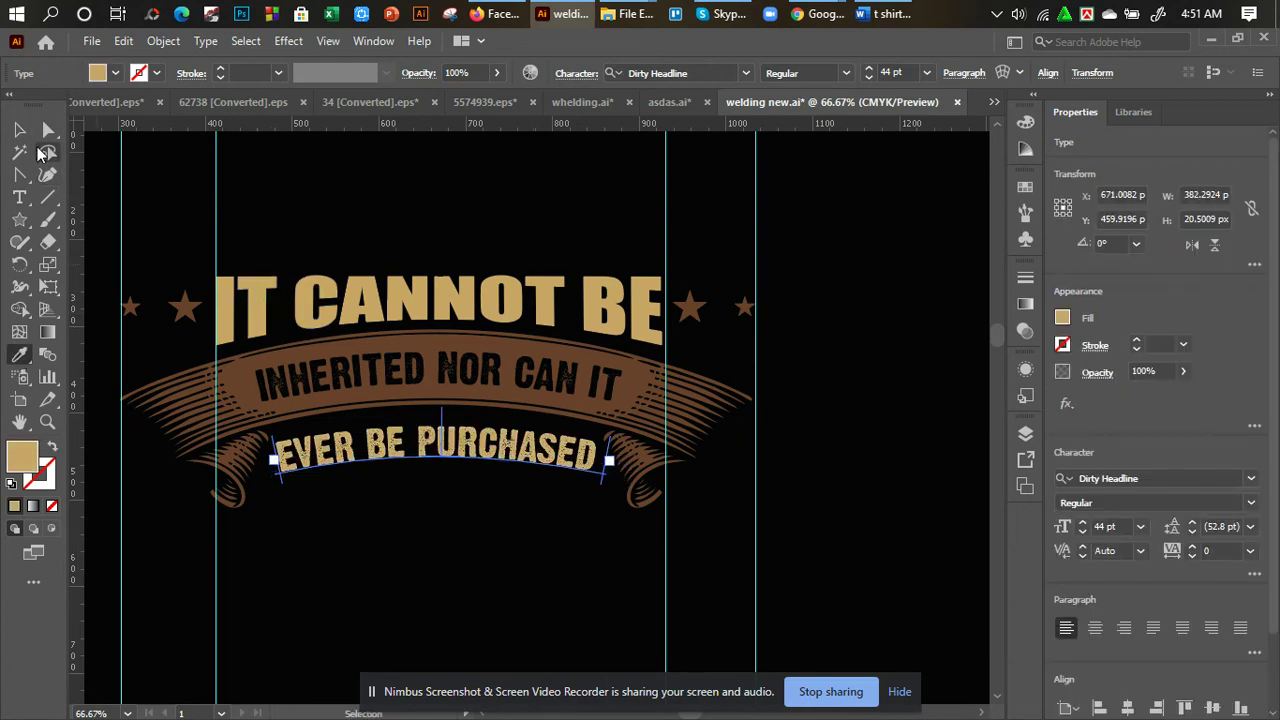
pyautogui.click(19, 130)
pyautogui.moveTo(380, 468); pyautogui.dragTo(383, 450)
pyautogui.click(420, 512)
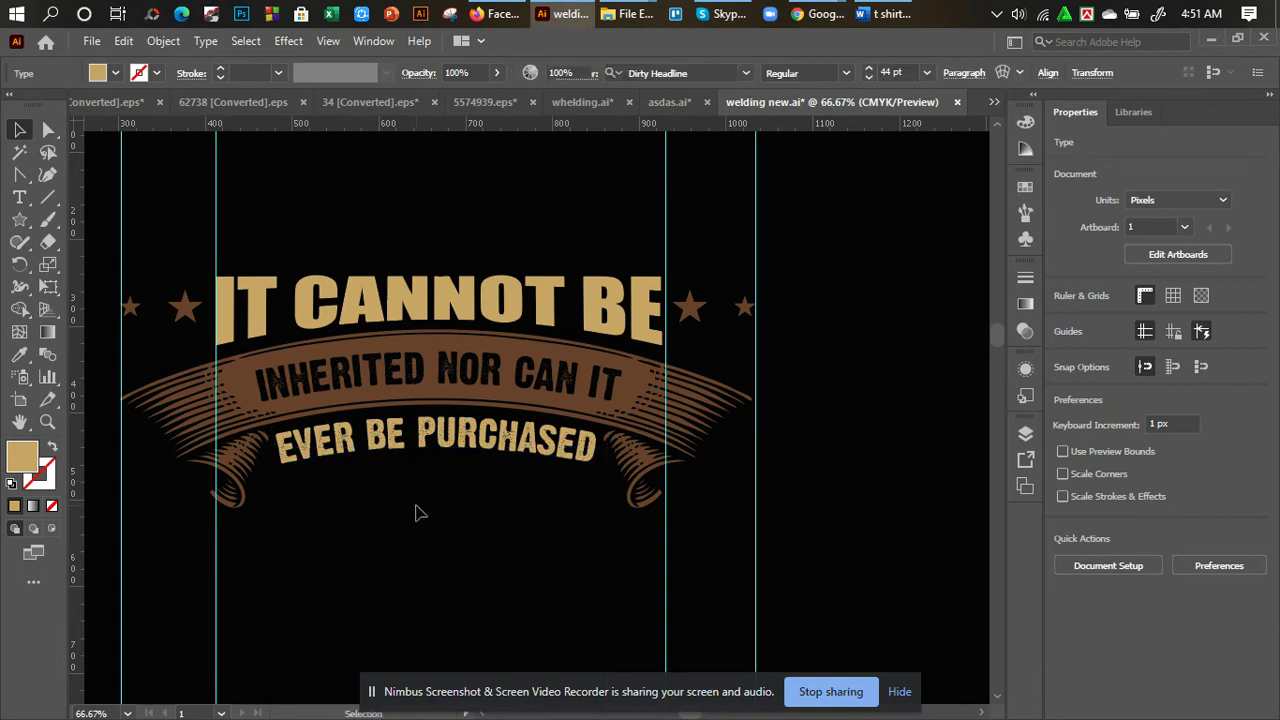
# Move the sunburst onto the artboard between the two ribbons and bring it in front of the black background.
pyautogui.hotkey('ctrl', '-')
pyautogui.hotkey('ctrl', '-')
pyautogui.hotkey('ctrl', '-')
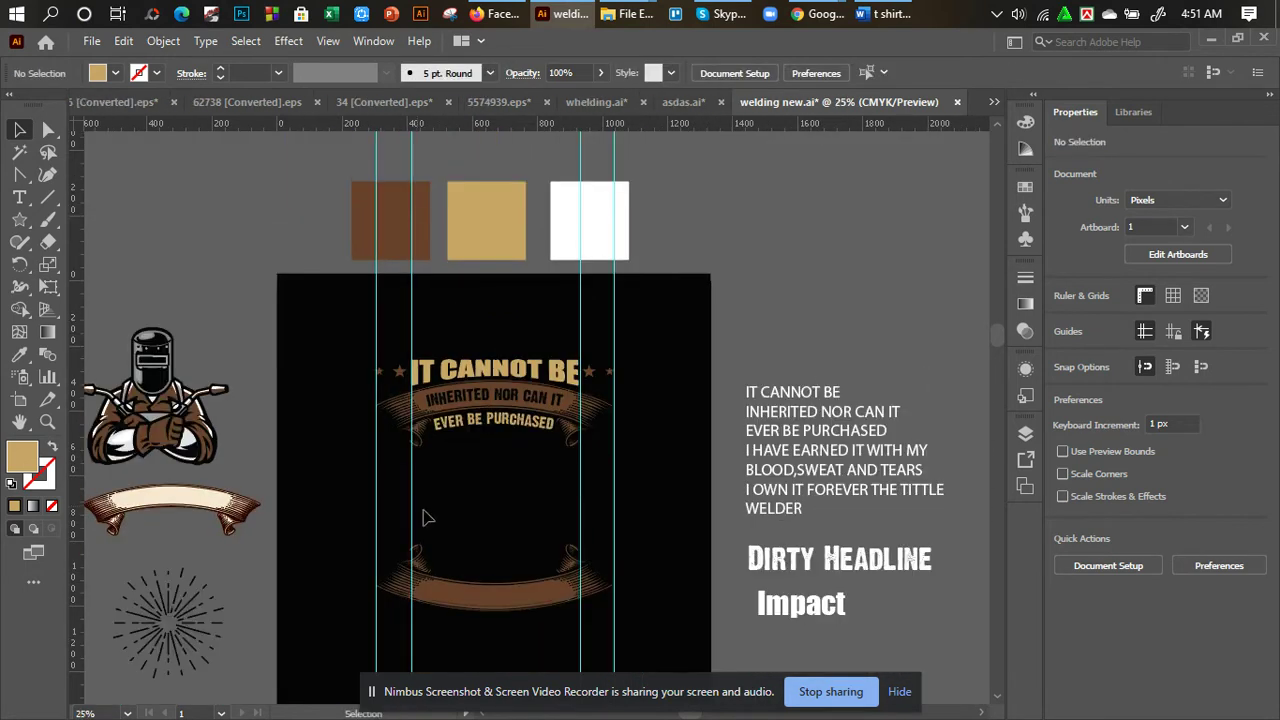
pyautogui.moveTo(465, 514); pyautogui.dragTo(469, 476)
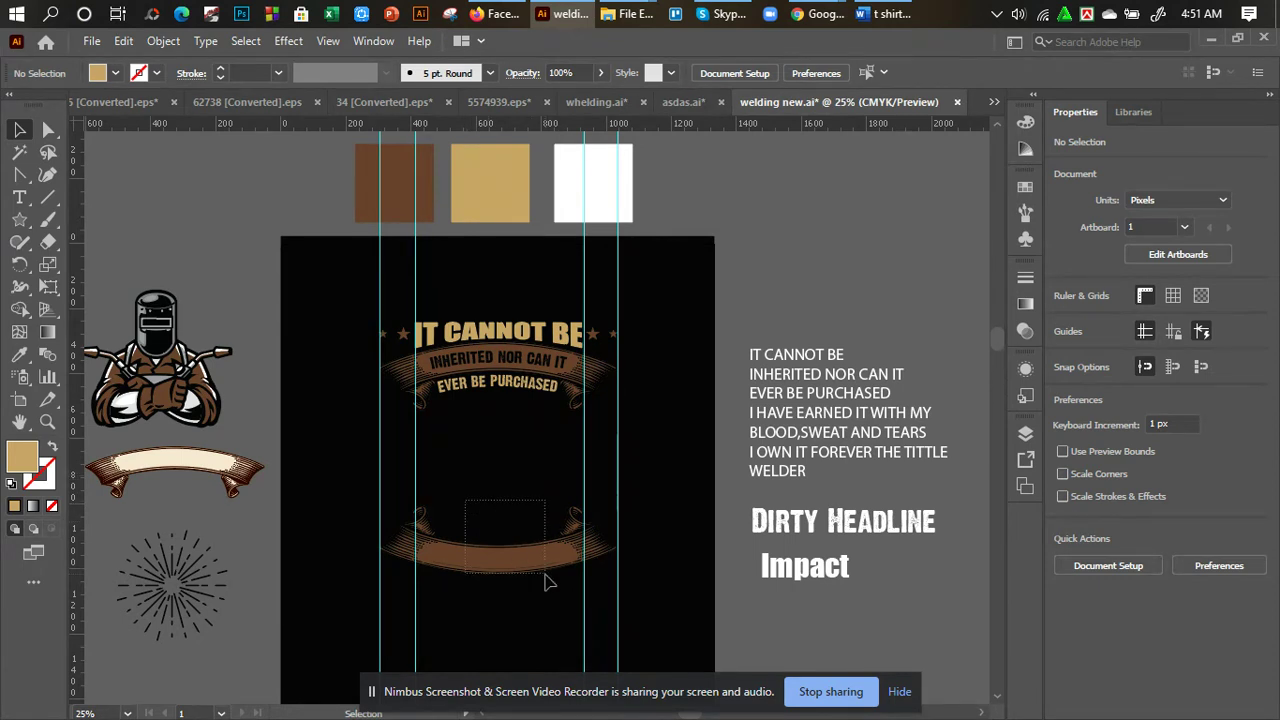
pyautogui.moveTo(545, 578); pyautogui.dragTo(541, 570)
pyautogui.click(516, 637)
pyautogui.moveTo(516, 637); pyautogui.dragTo(525, 621)
pyautogui.hscroll(-2, 242, 518)
pyautogui.moveTo(241, 566); pyautogui.dragTo(556, 452)
pyautogui.rightClick(551, 449)
pyautogui.moveTo(620, 355)
pyautogui.click(297, 503)
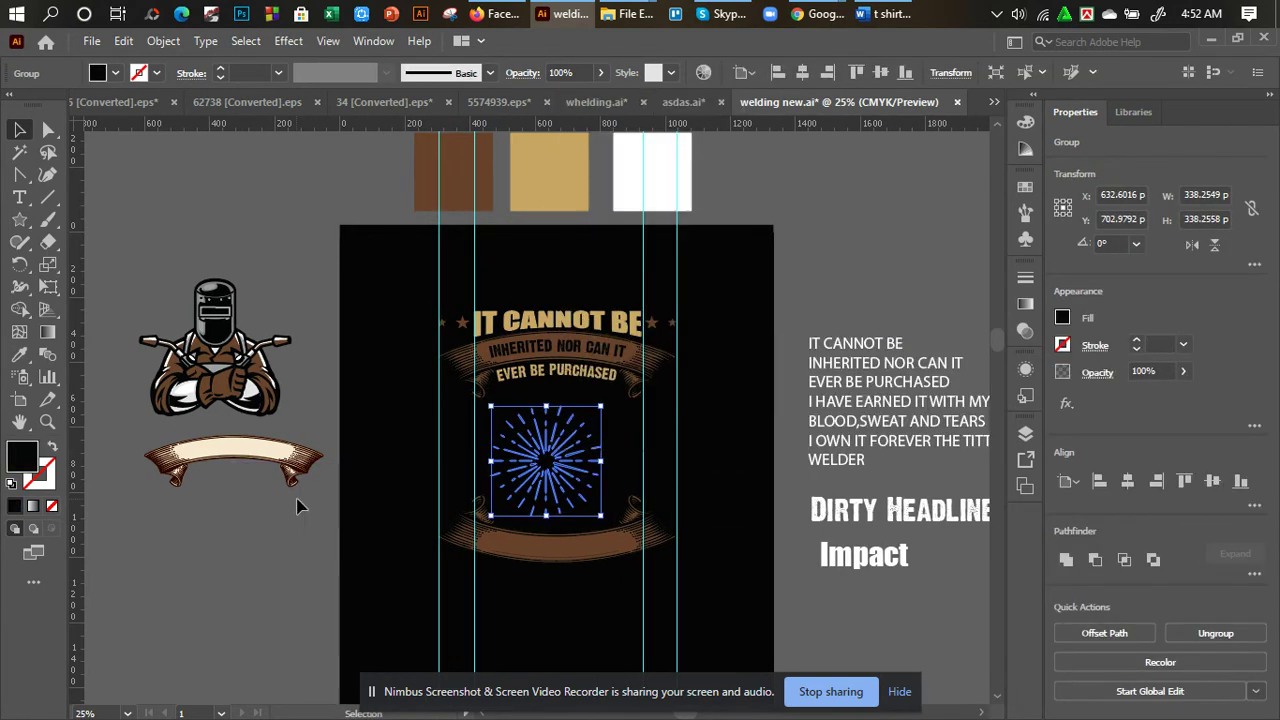
# Recolor the sunburst brown from the brown swatch with the Eyedropper.
pyautogui.moveTo(530, 481); pyautogui.dragTo(558, 487)
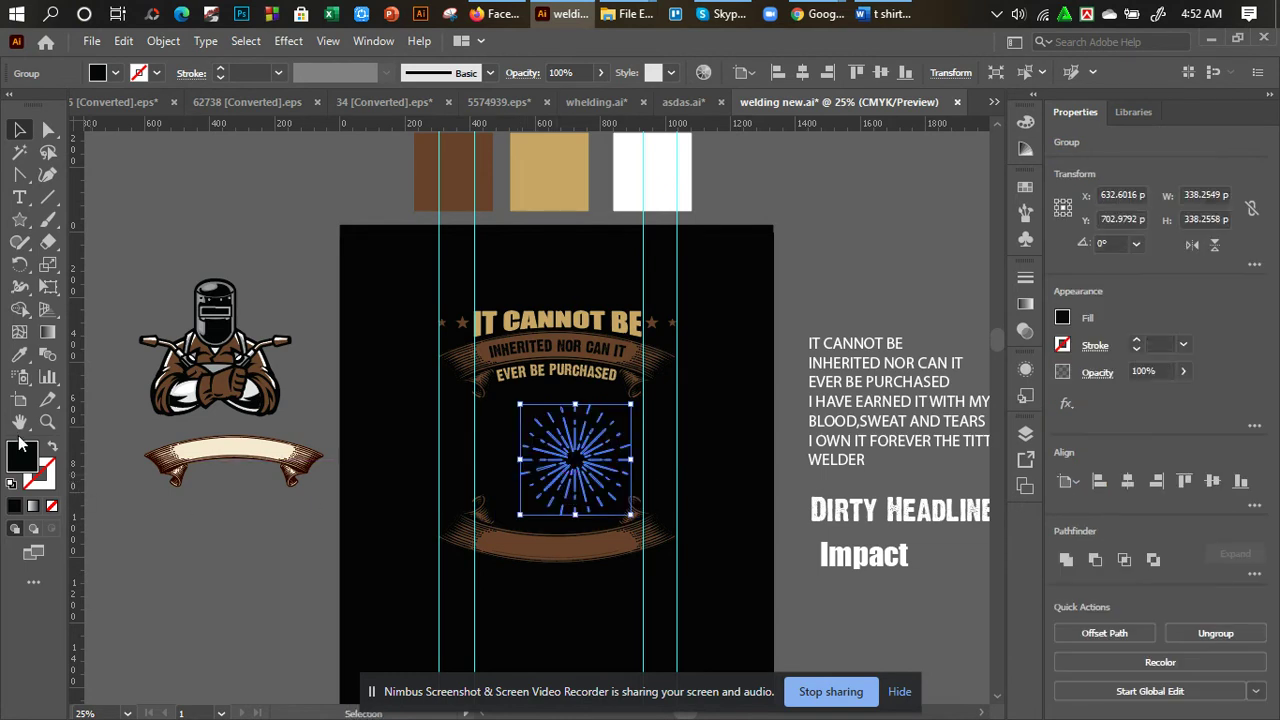
pyautogui.click(19, 354)
pyautogui.click(458, 182)
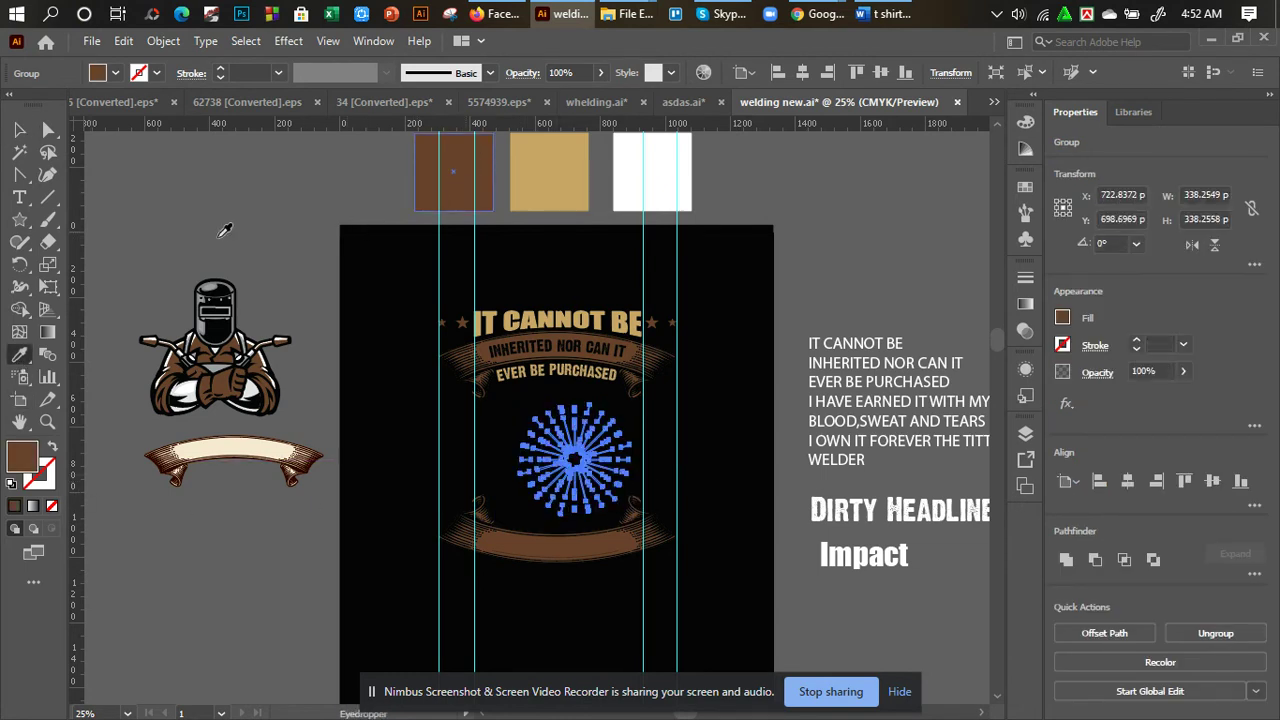
pyautogui.click(16, 127)
pyautogui.click(494, 449)
# Center the sunburst between the ribbons at about 390 px wide and move the lower ribbon up toward it.
pyautogui.moveTo(542, 453); pyautogui.dragTo(525, 436)
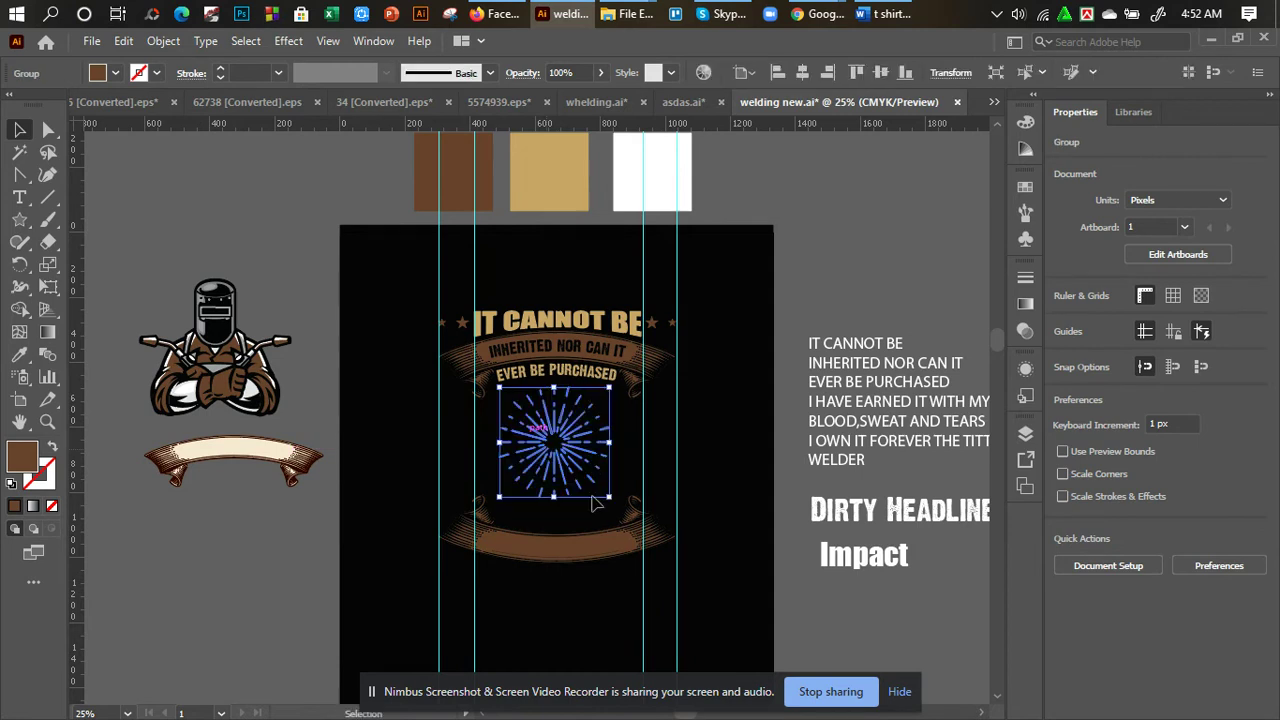
pyautogui.moveTo(558, 497); pyautogui.dragTo(550, 542)
pyautogui.click(549, 608)
pyautogui.scroll(1, 577, 618)
pyautogui.click(553, 588)
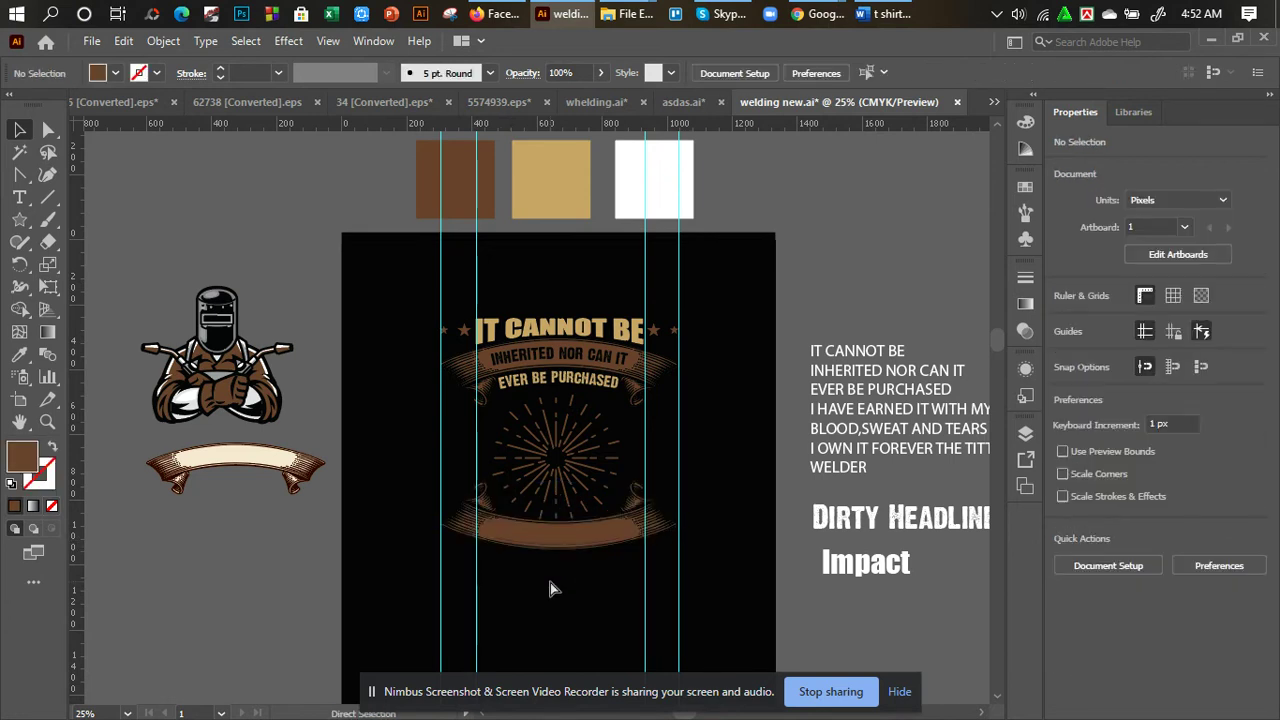
# Move the sunburst up about 25 px, closer to the EVER BE PURCHASED text.
pyautogui.hotkey('ctrl', '=')
pyautogui.hotkey('ctrl', '=')
pyautogui.moveTo(597, 574); pyautogui.dragTo(600, 439)
pyautogui.scroll(1, 586, 466)
pyautogui.doubleClick(600, 429)
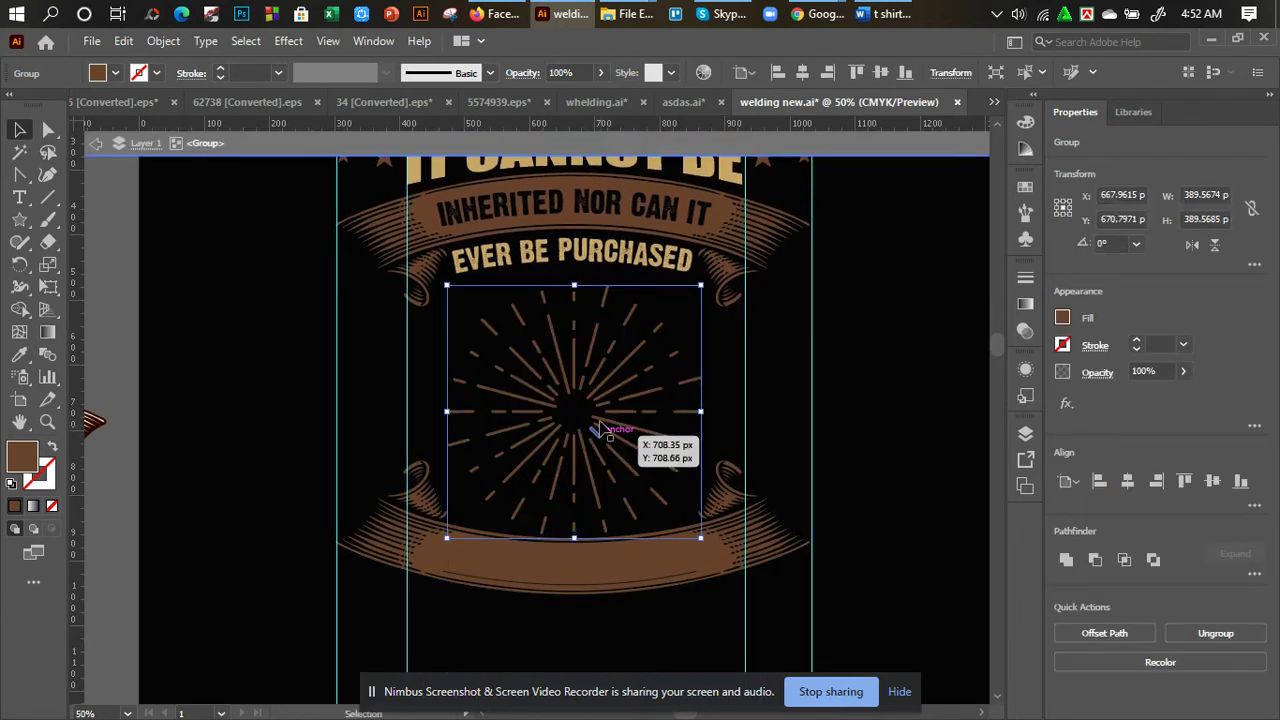
pyautogui.doubleClick(842, 272)
pyautogui.moveTo(614, 372); pyautogui.dragTo(610, 356)
# Move the whole lower ribbon up about 30 px toward the sunburst and bring it to the front.
pyautogui.moveTo(598, 560); pyautogui.dragTo(598, 551)
pyautogui.hotkey('ctrl', 'z')
pyautogui.moveTo(593, 635); pyautogui.dragTo(585, 570)
pyautogui.rightClick(586, 578)
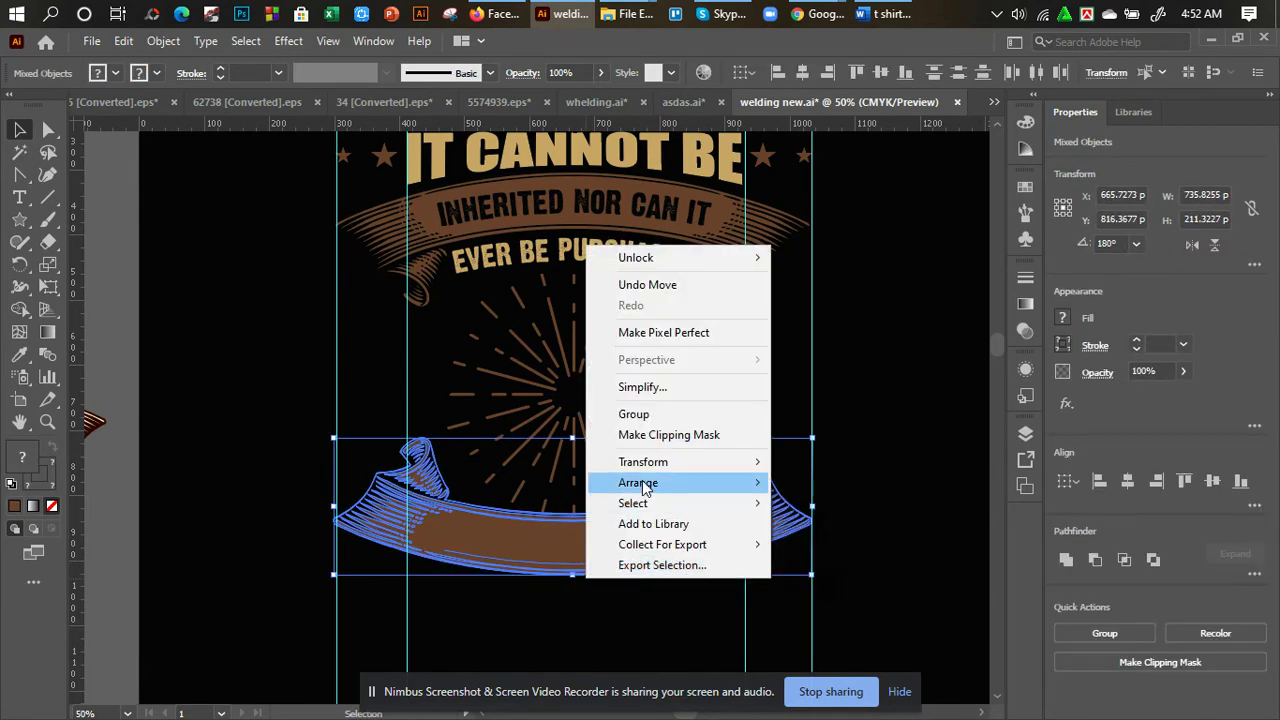
pyautogui.click(806, 484)
pyautogui.click(677, 617)
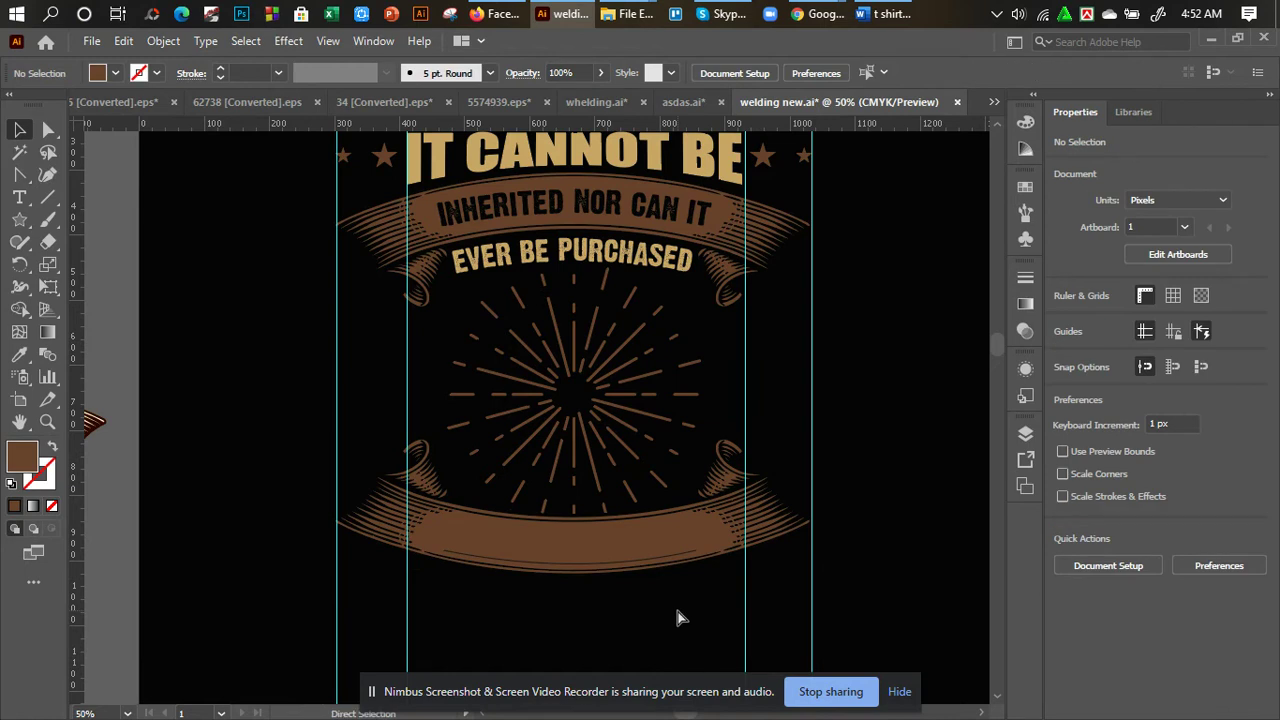
# Copy the line "I HAVE EARNED IT WITH MY" from the quote text block beside the artboard.
pyautogui.hotkey('ctrl', '-')
pyautogui.hotkey('ctrl', '-')
pyautogui.moveTo(536, 574); pyautogui.dragTo(512, 580)
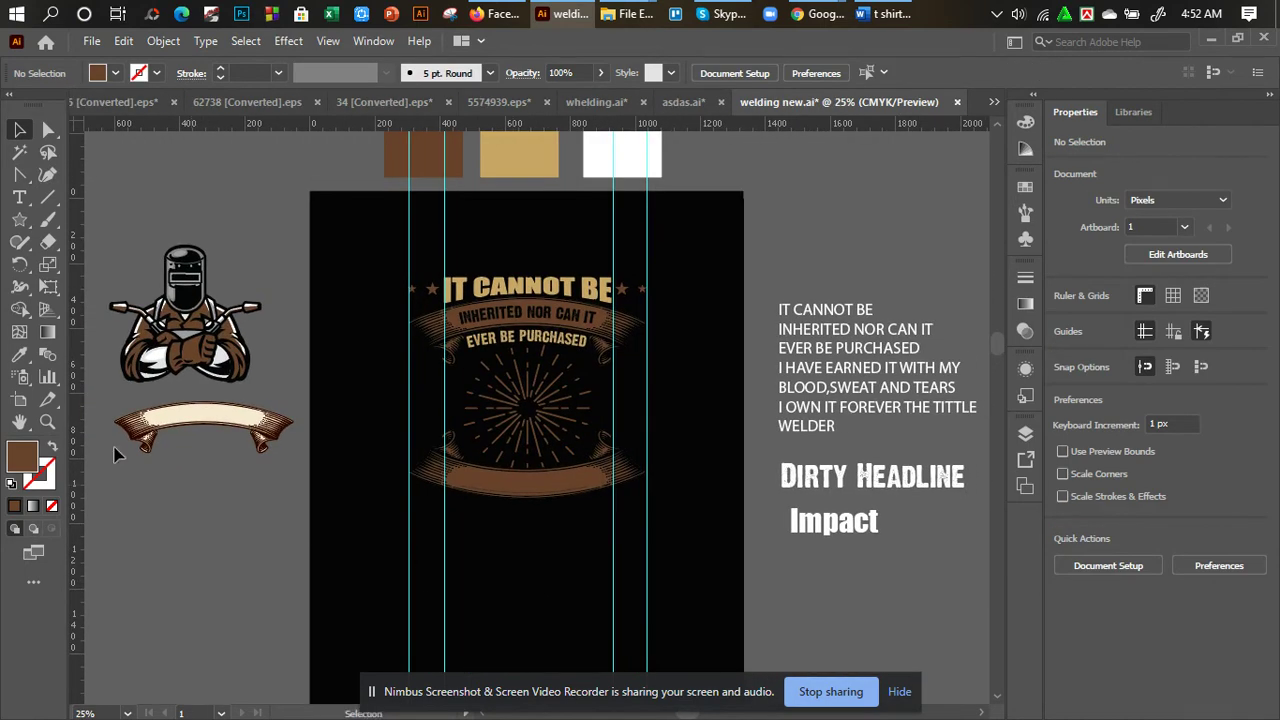
pyautogui.click(18, 199)
pyautogui.click(786, 366)
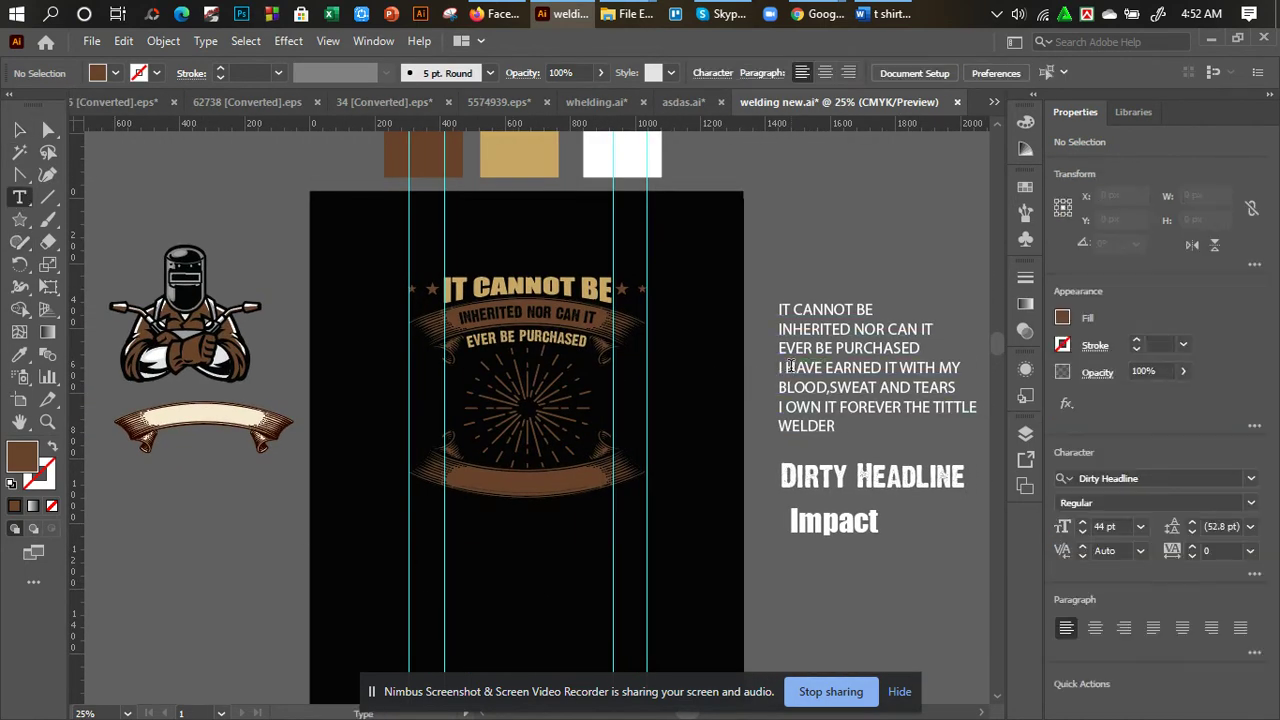
pyautogui.tripleClick(789, 366)
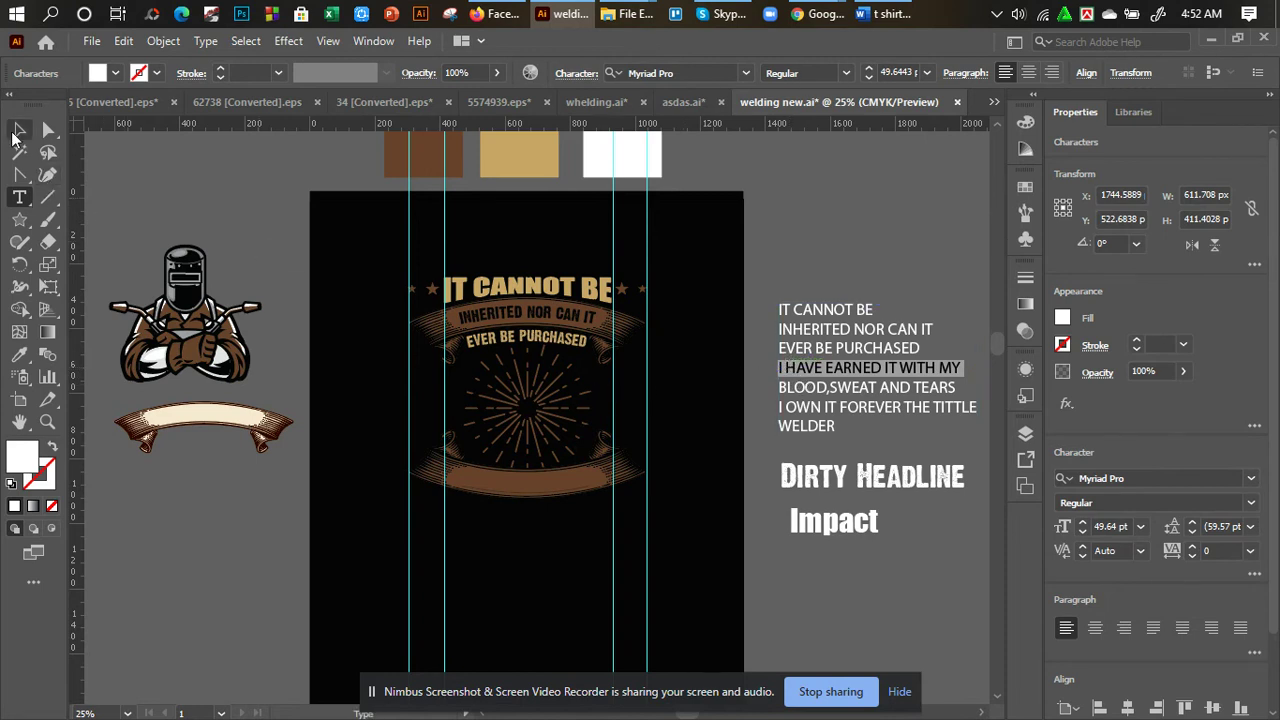
pyautogui.click(16, 131)
pyautogui.click(514, 523)
pyautogui.rightClick(590, 646)
pyautogui.click(500, 553)
pyautogui.click(19, 130)
# Place the copied "I HAVE EARNED IT WITH MY" line as type on the thin curve inside the lower ribbon.
pyautogui.press('p')
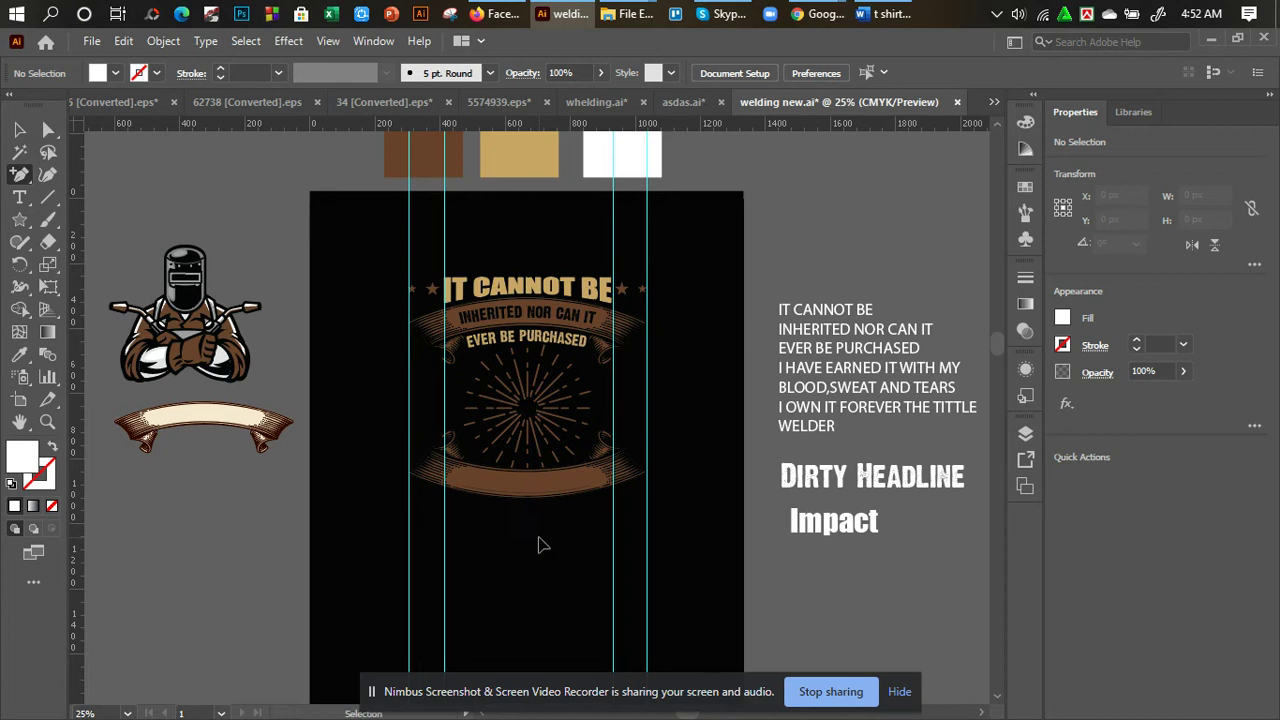
pyautogui.hotkey('ctrl', '=')
pyautogui.hotkey('ctrl', '=')
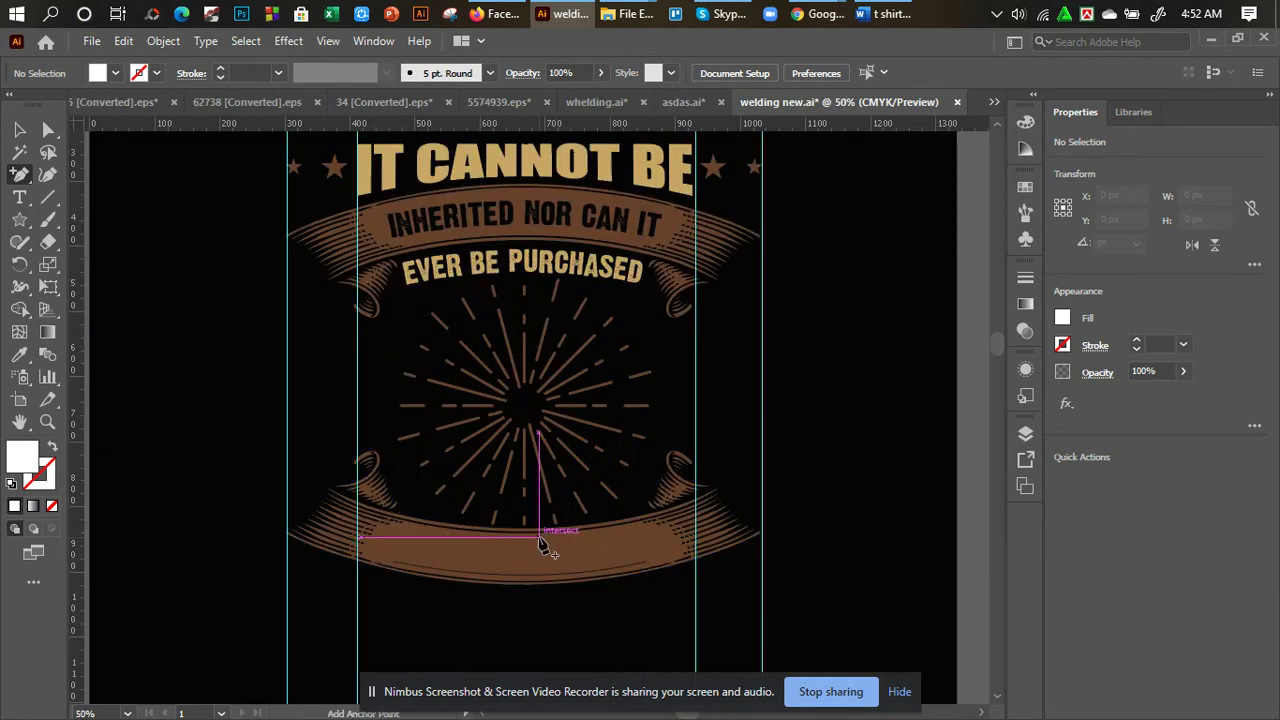
pyautogui.hotkey('ctrl', '=')
pyautogui.hotkey('ctrl', '=')
pyautogui.moveTo(548, 491); pyautogui.dragTo(516, 269)
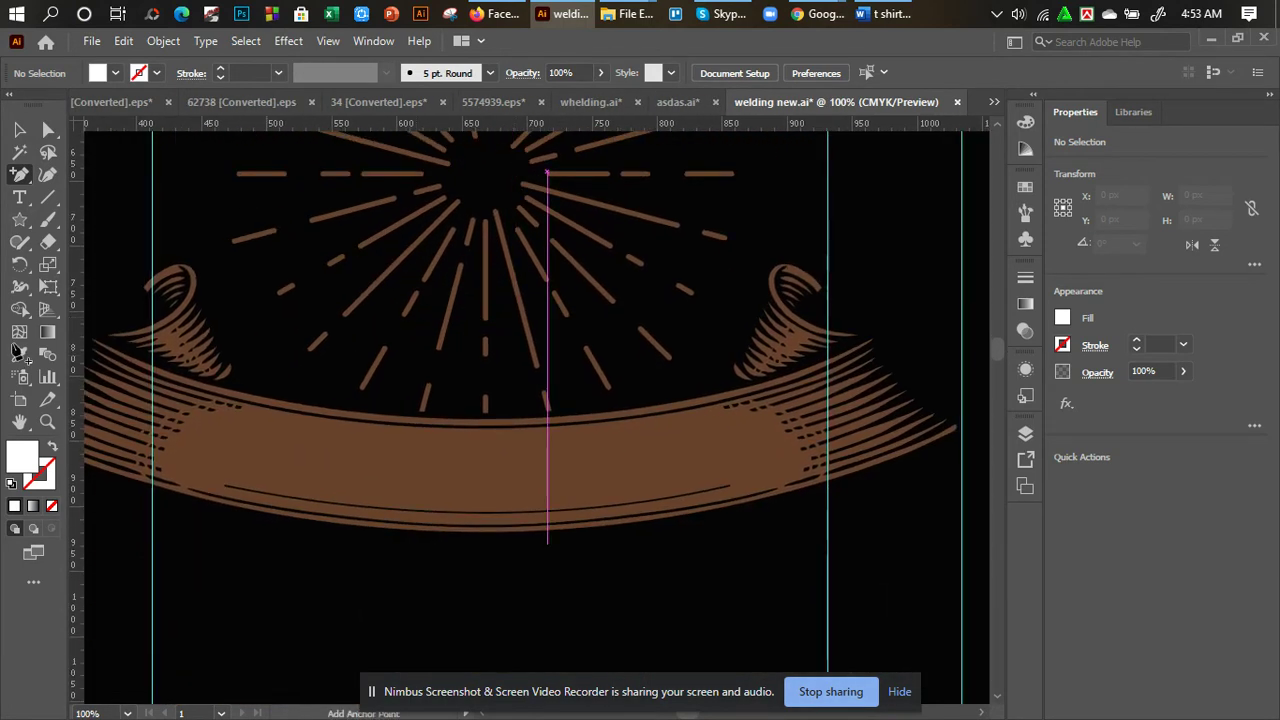
pyautogui.moveTo(20, 198); pyautogui.dragTo(112, 250)
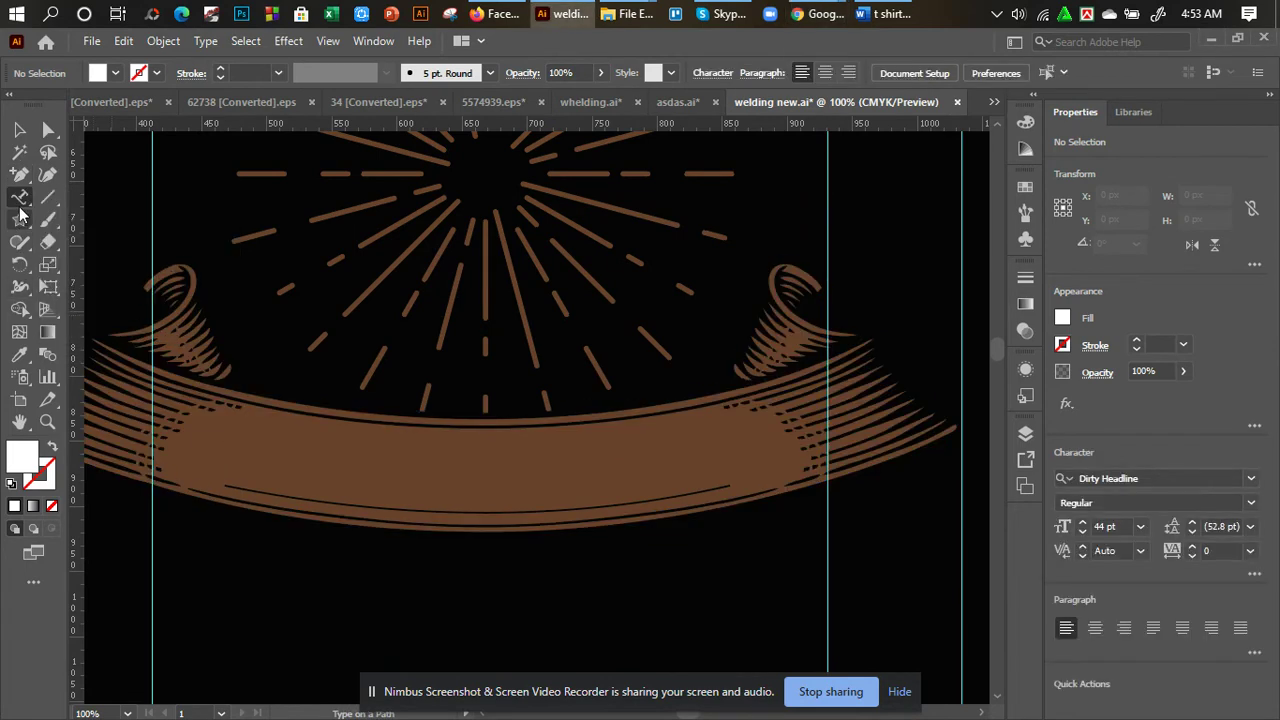
pyautogui.click(231, 483)
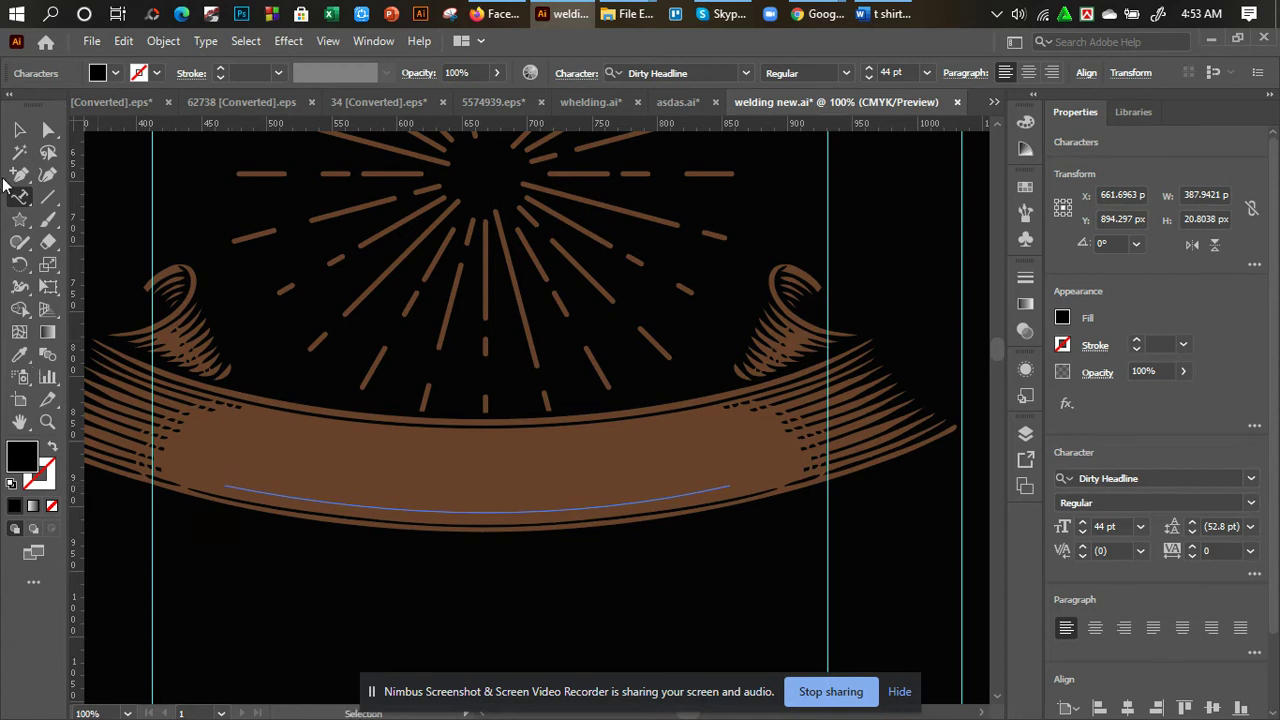
pyautogui.click(19, 130)
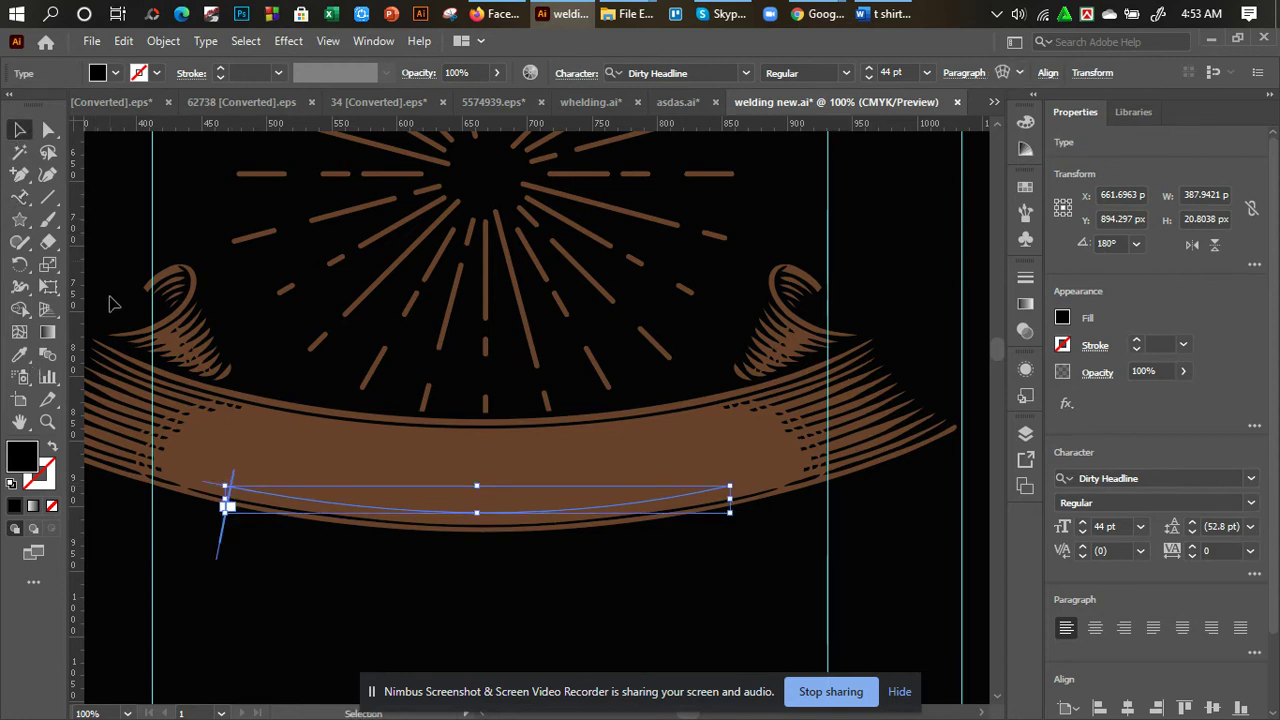
pyautogui.click(205, 570)
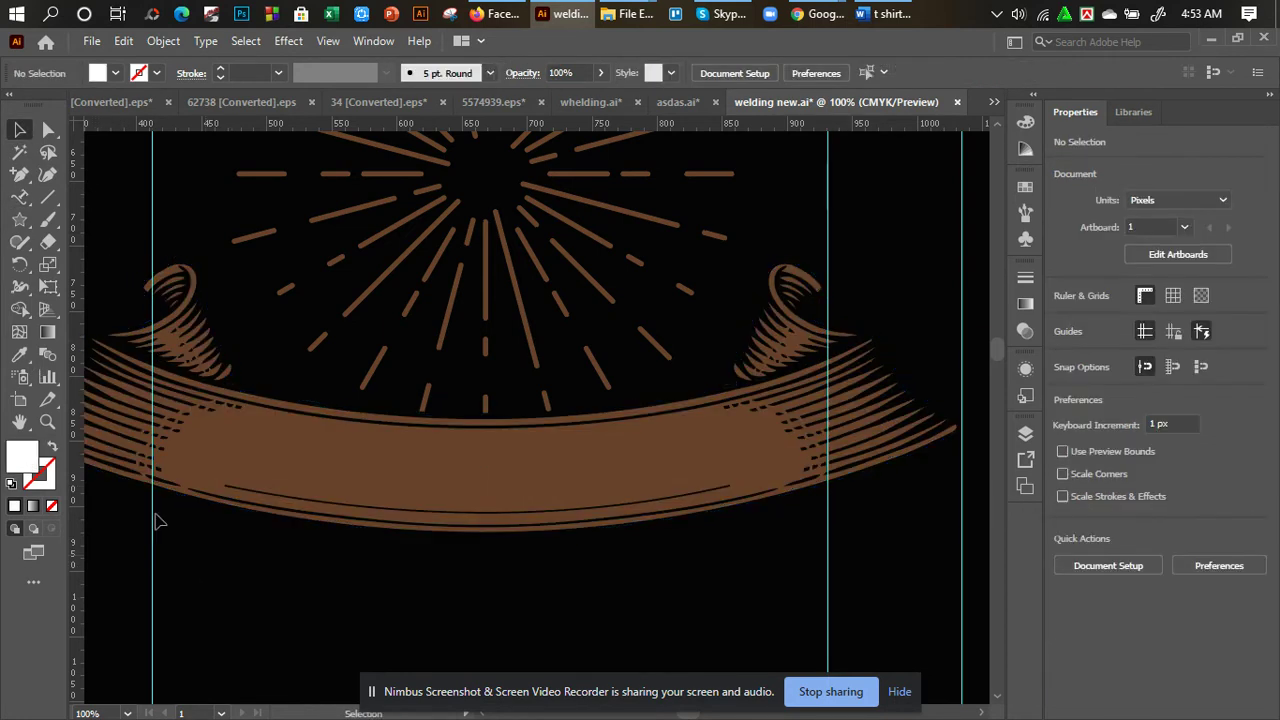
pyautogui.click(21, 196)
pyautogui.click(225, 482)
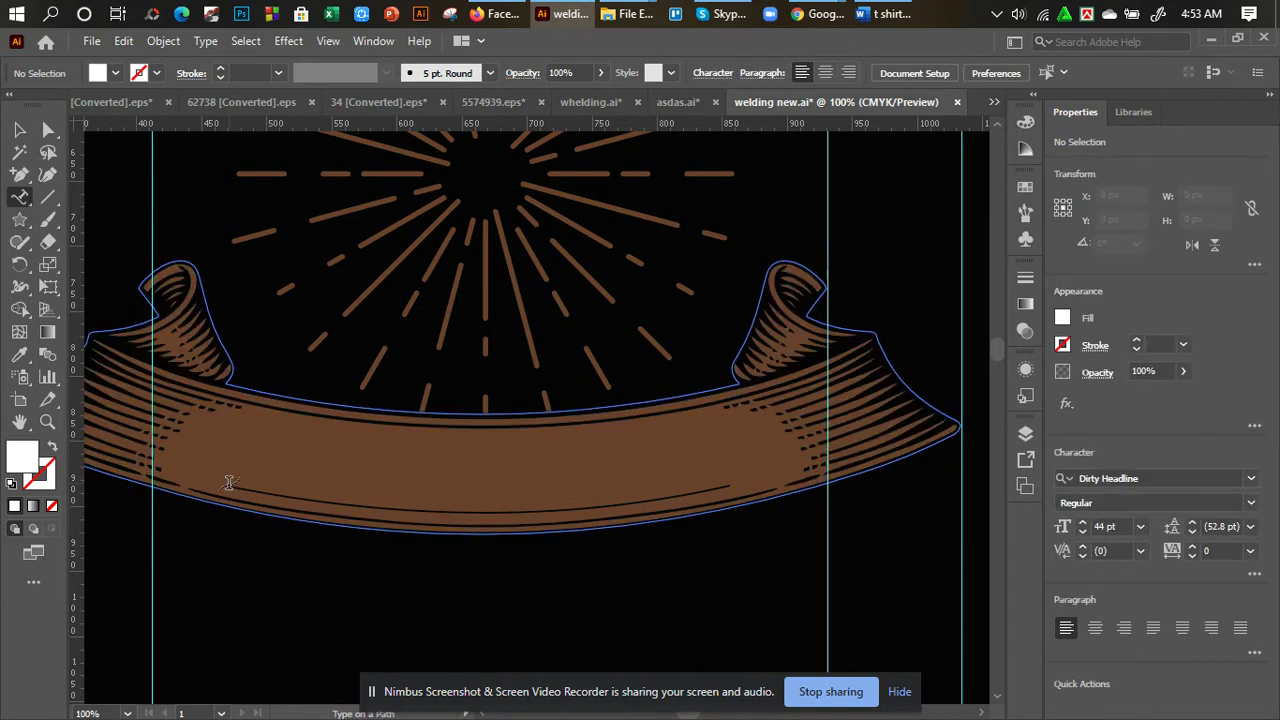
pyautogui.write('I HAVE EARNED IT.')
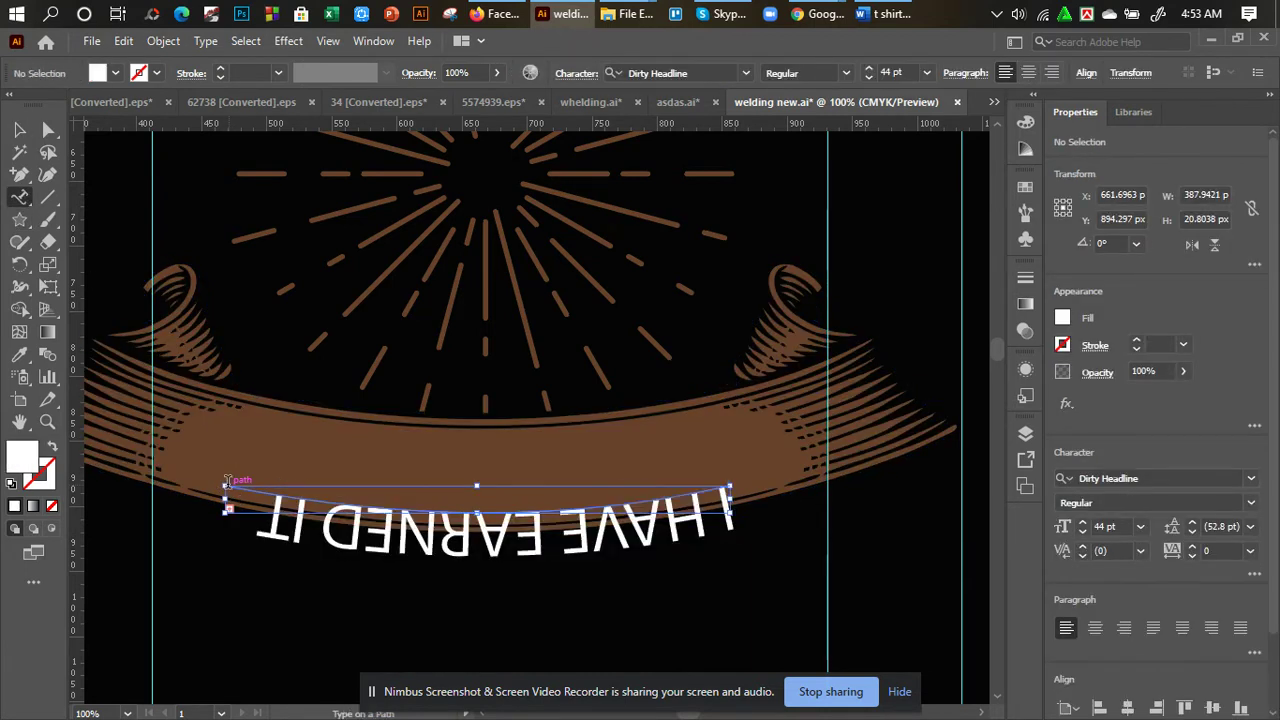
# Flip the ribbon text to the inner side of its curve so it reads upright, and set its size to 49 pt.
pyautogui.click(18, 130)
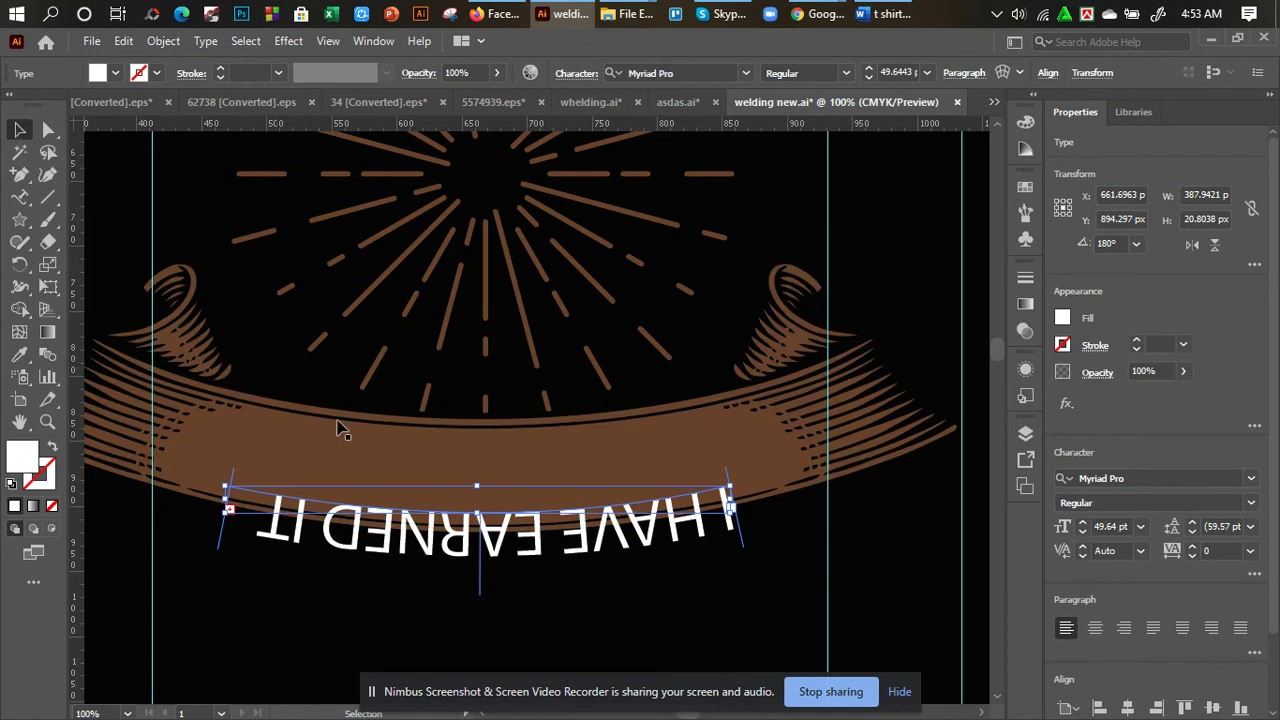
pyautogui.moveTo(480, 535); pyautogui.dragTo(478, 500)
pyautogui.click(897, 72)
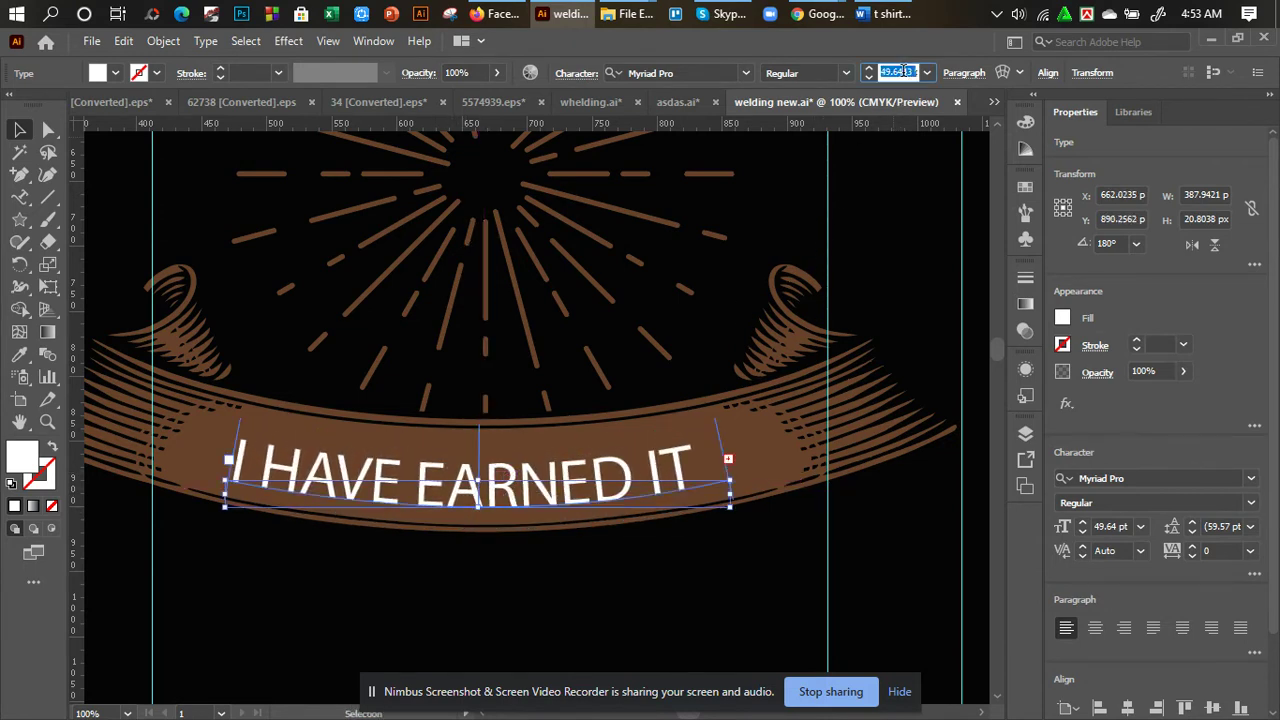
pyautogui.write('49')
pyautogui.press('Return')
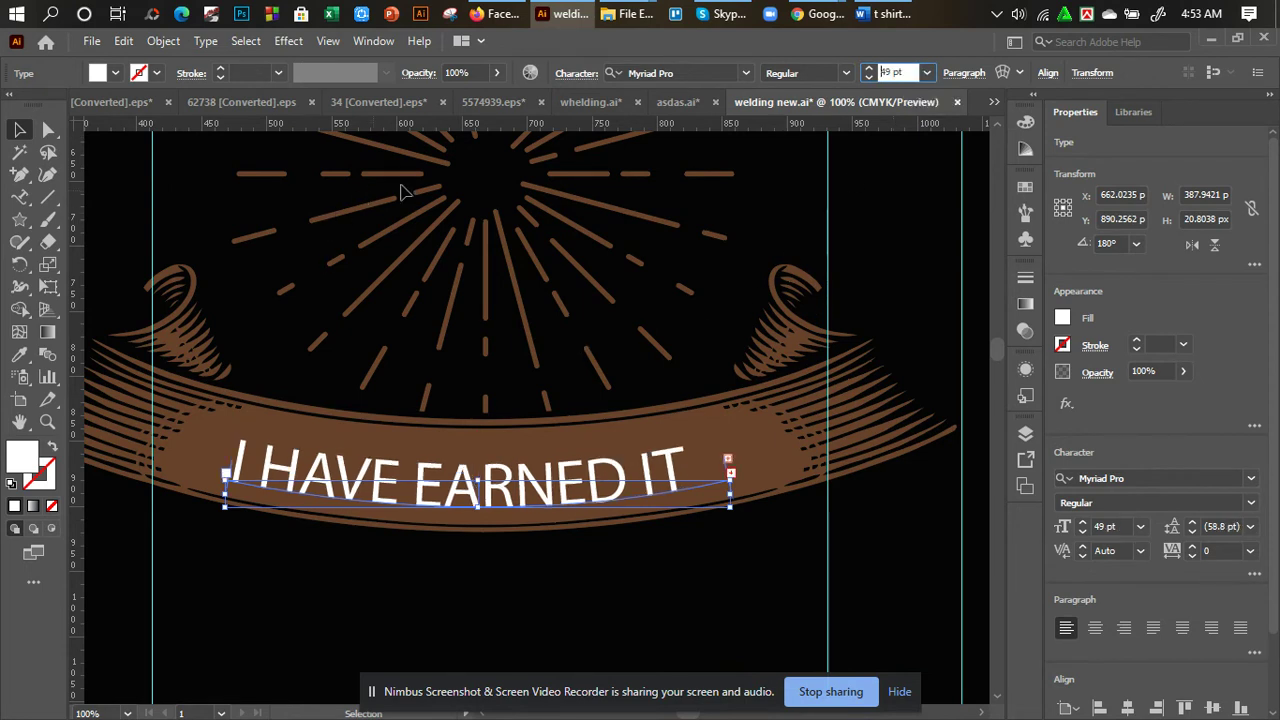
# Change the lower ribbon text's font to Dirty Headline.
pyautogui.click(20, 130)
pyautogui.click(450, 560)
pyautogui.click(480, 506)
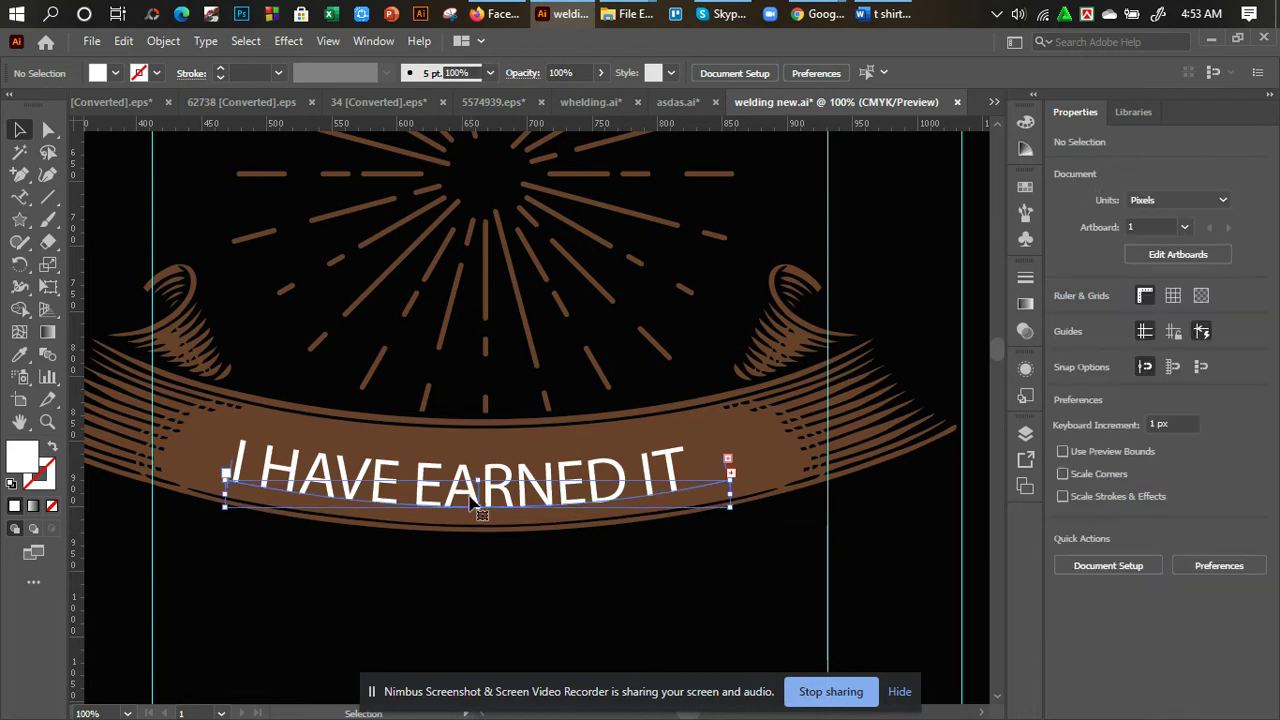
pyautogui.click(672, 74)
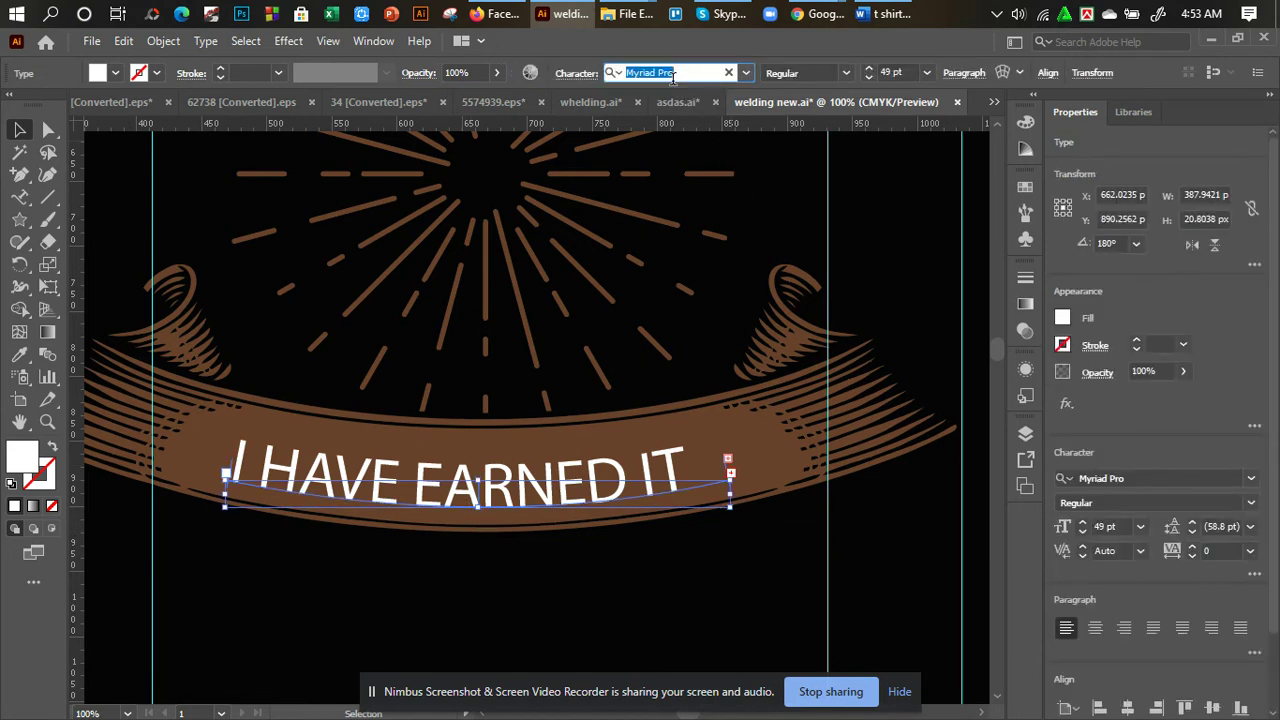
pyautogui.write('di')
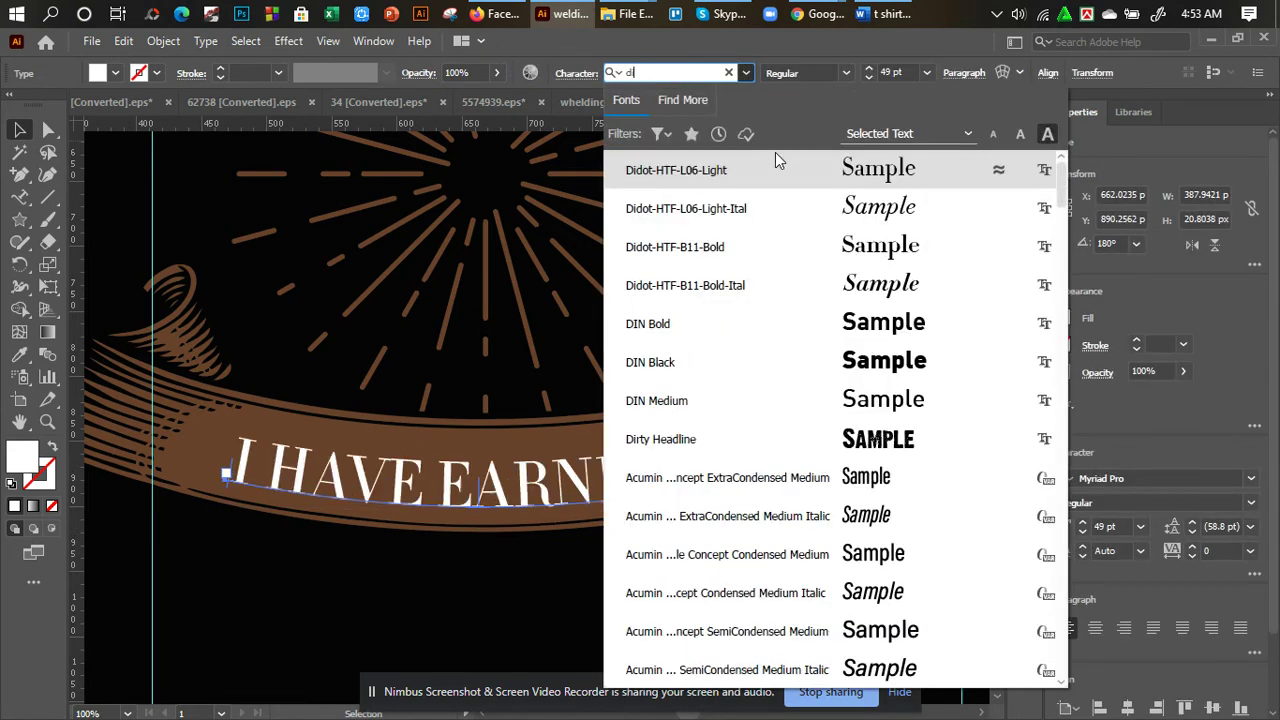
pyautogui.write('rt')
pyautogui.press('Return')
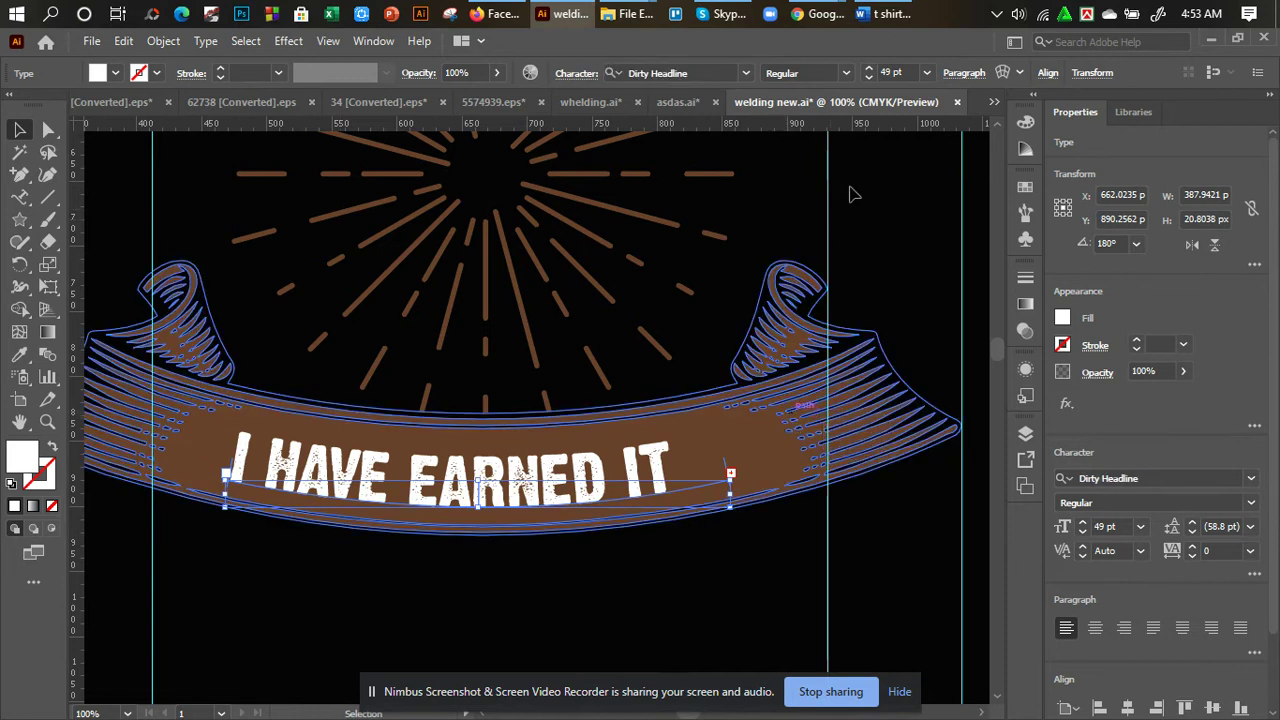
# Reduce the lower ribbon text's size to 35 pt so the whole line fits on its curve.
pyautogui.press('Down')
pyautogui.press('Down')
pyautogui.press('Down')
pyautogui.press('Down')
pyautogui.press('Down')
pyautogui.press('Down')
pyautogui.press('Down')
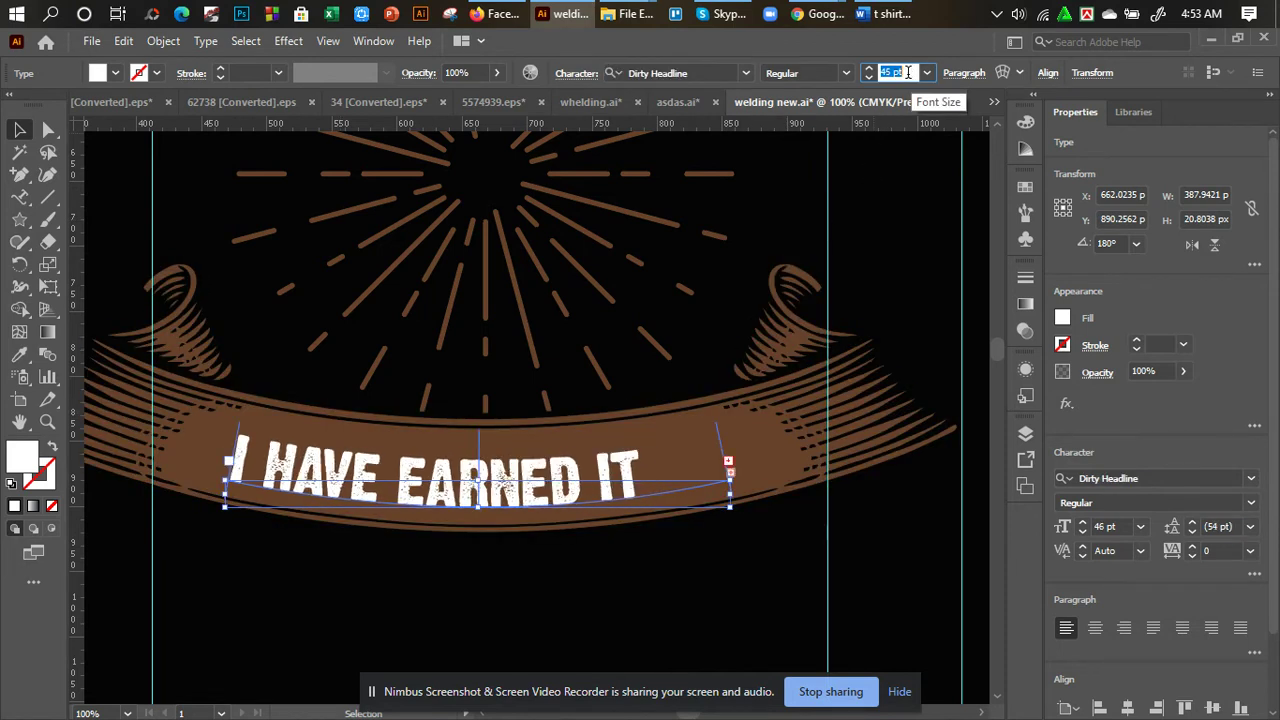
pyautogui.press('Down')
pyautogui.press('Down')
pyautogui.press('Down')
pyautogui.press('Down')
pyautogui.press('Down')
pyautogui.press('Down')
pyautogui.press('Down')
pyautogui.press('Down')
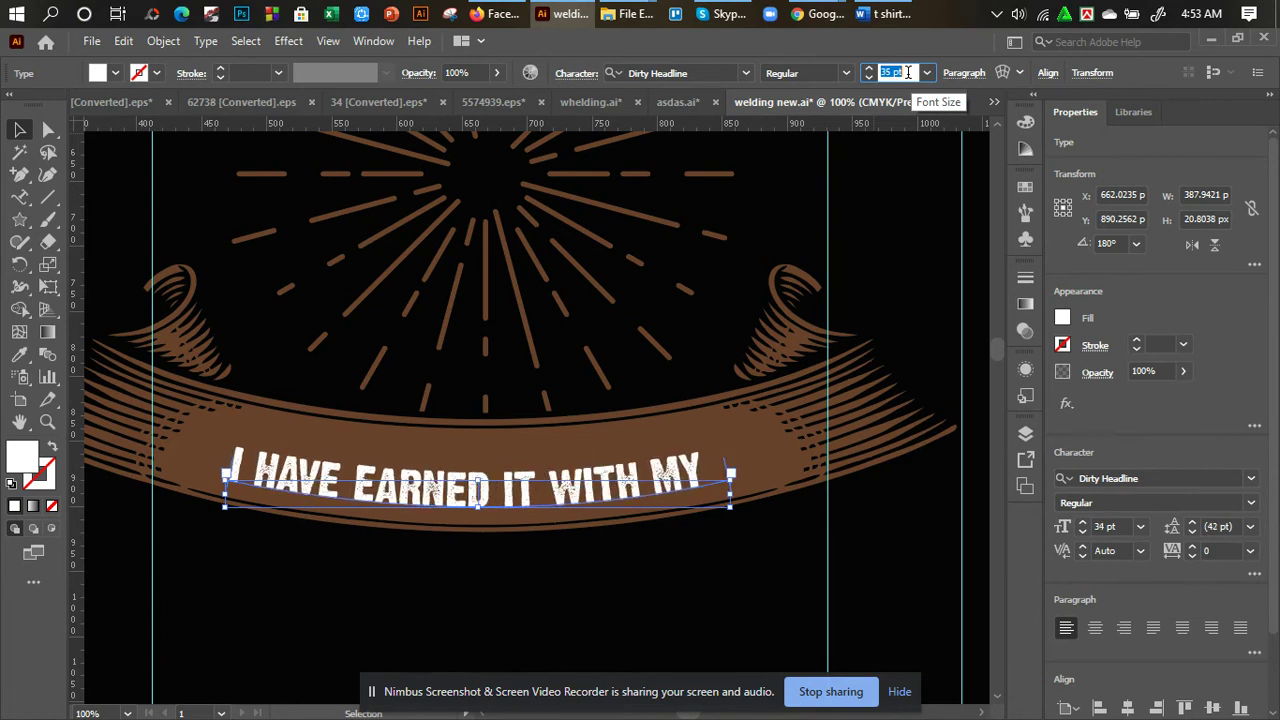
pyautogui.press('Up')
pyautogui.click(634, 598)
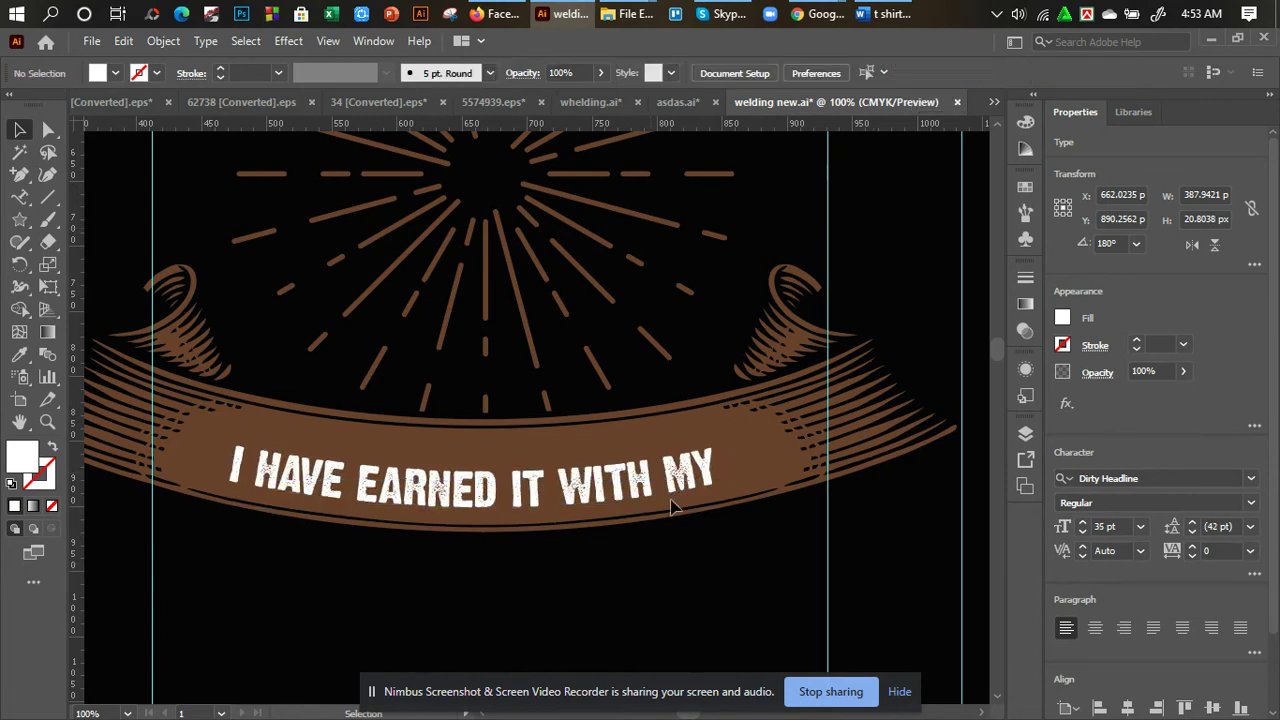
# Move the lower ribbon text up about 10 px and recolor it black with the Eyedropper.
pyautogui.hotkey('ctrl', 'a')
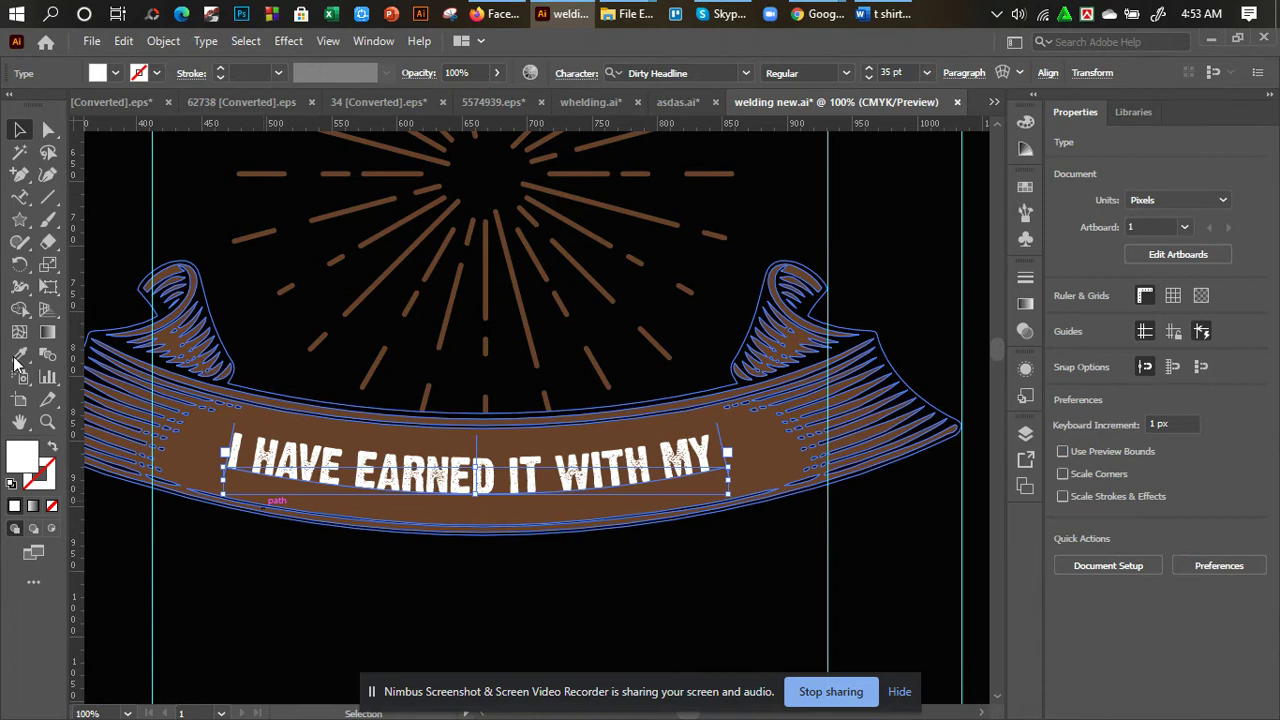
pyautogui.press('i')
pyautogui.click(268, 588)
pyautogui.click(19, 130)
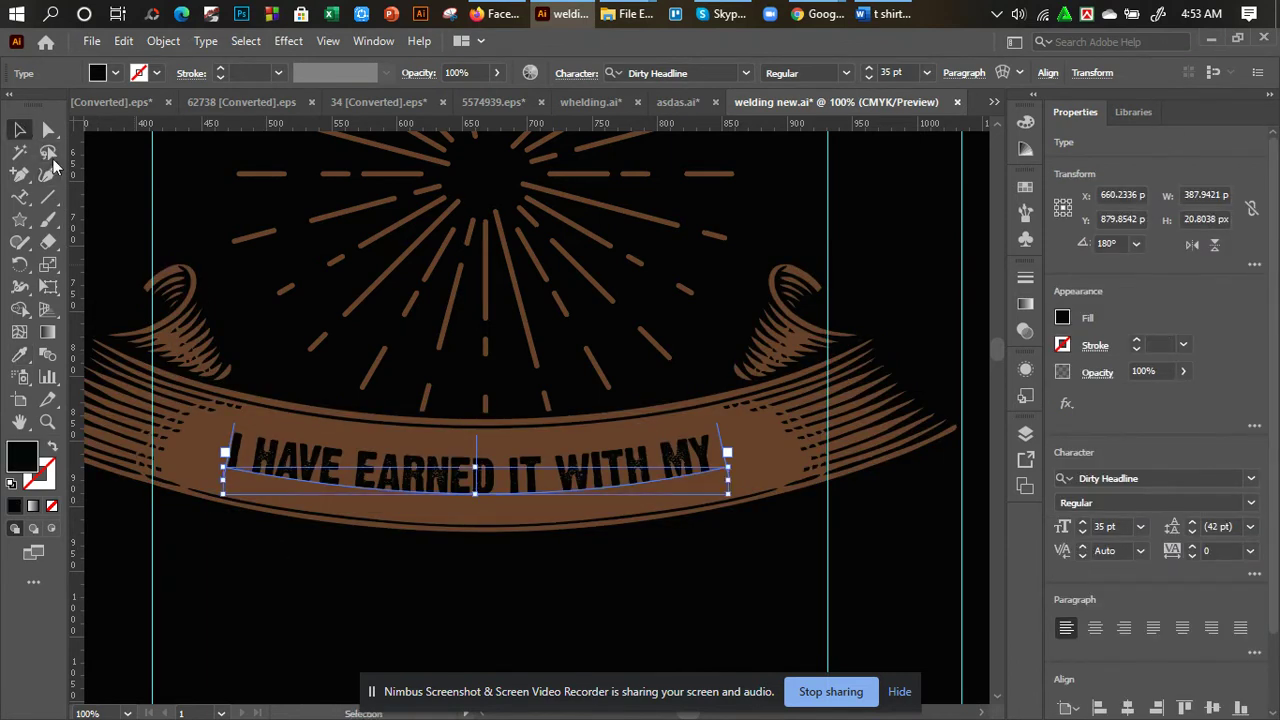
# Scale the lower ribbon text up to about 41.67 pt and center it across the ribbon's solid middle.
pyautogui.moveTo(729, 467); pyautogui.dragTo(783, 473)
pyautogui.hotkey('ctrl', 'z')
pyautogui.hotkey('ctrl', 'z')
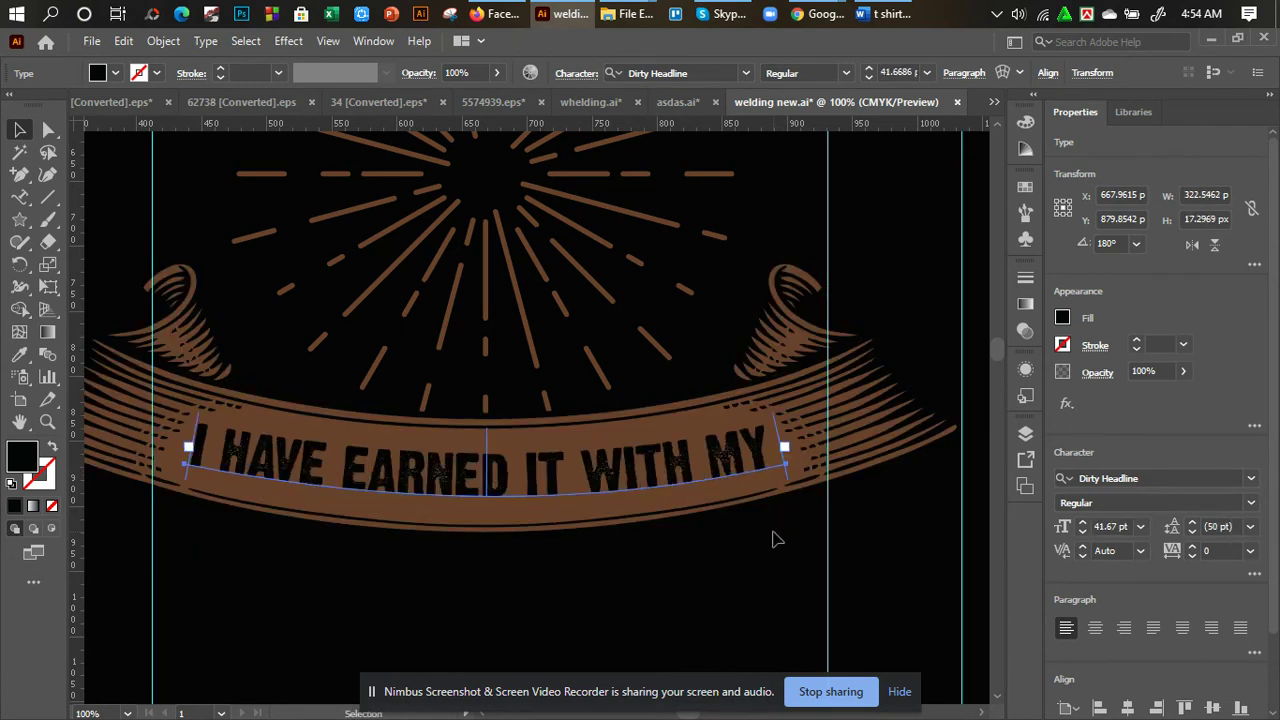
pyautogui.click(768, 540)
pyautogui.hotkey('ctrl', '-')
pyautogui.hotkey('ctrl', '-')
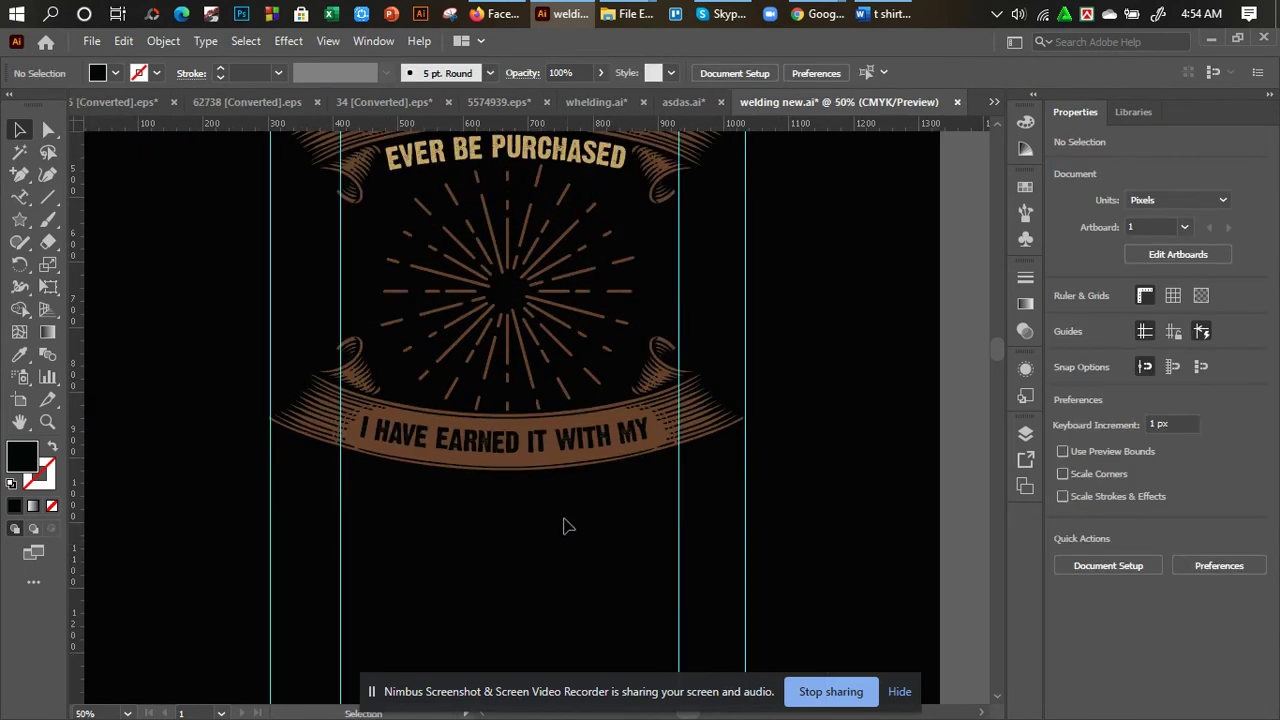
# Move the welder illustration onto the sunburst, bring it to the front and center it between the ribbons.
pyautogui.moveTo(534, 517); pyautogui.dragTo(638, 594)
pyautogui.hotkey('ctrl', '-')
pyautogui.click(175, 297)
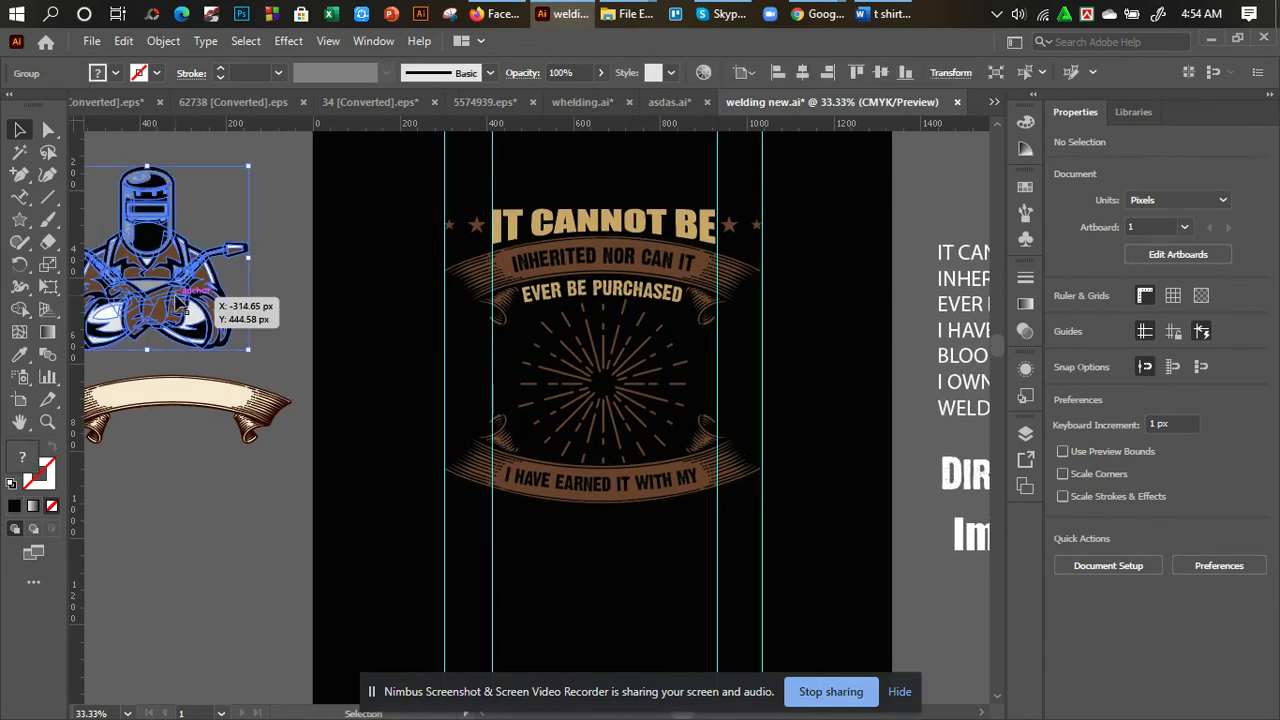
pyautogui.moveTo(178, 305); pyautogui.dragTo(645, 405)
pyautogui.rightClick(645, 405)
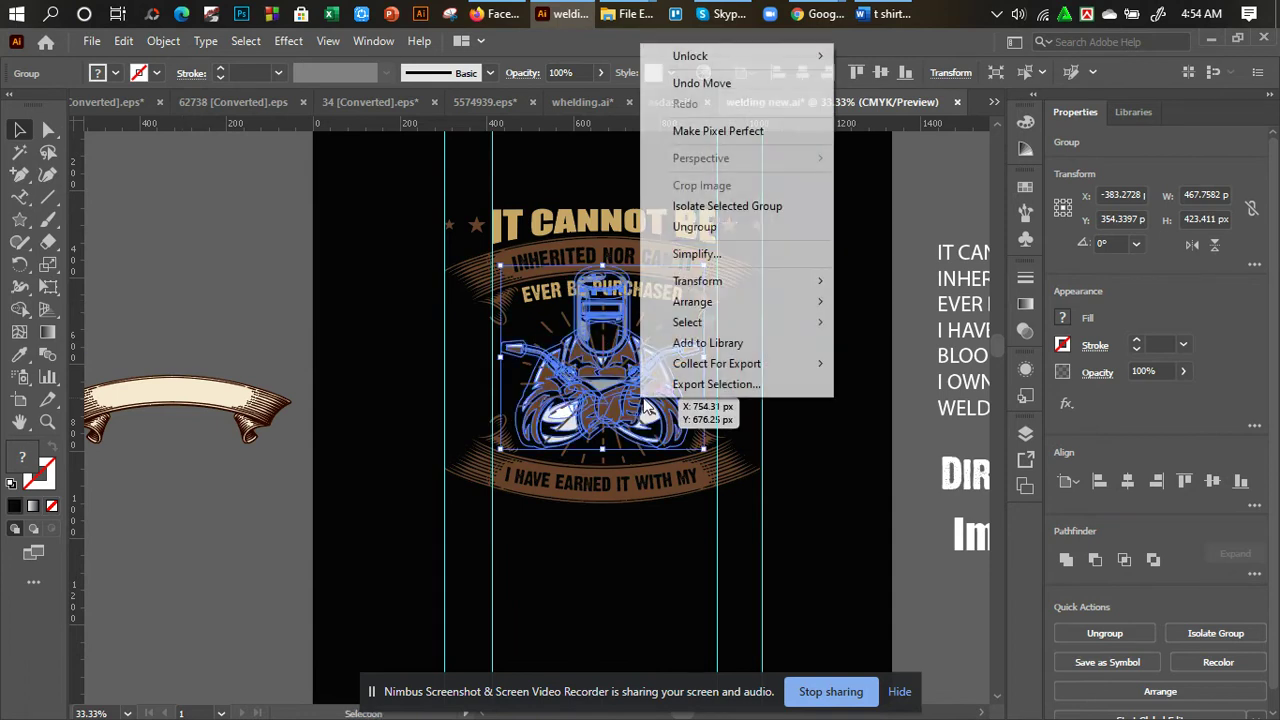
pyautogui.moveTo(712, 302)
pyautogui.click(910, 301)
pyautogui.click(901, 386)
pyautogui.moveTo(615, 426); pyautogui.dragTo(611, 426)
pyautogui.click(391, 437)
# Sample the gold swatch with the Eyedropper and check its color values in the Color Picker.
pyautogui.moveTo(391, 437); pyautogui.dragTo(335, 458)
pyautogui.scroll(2, 308, 393)
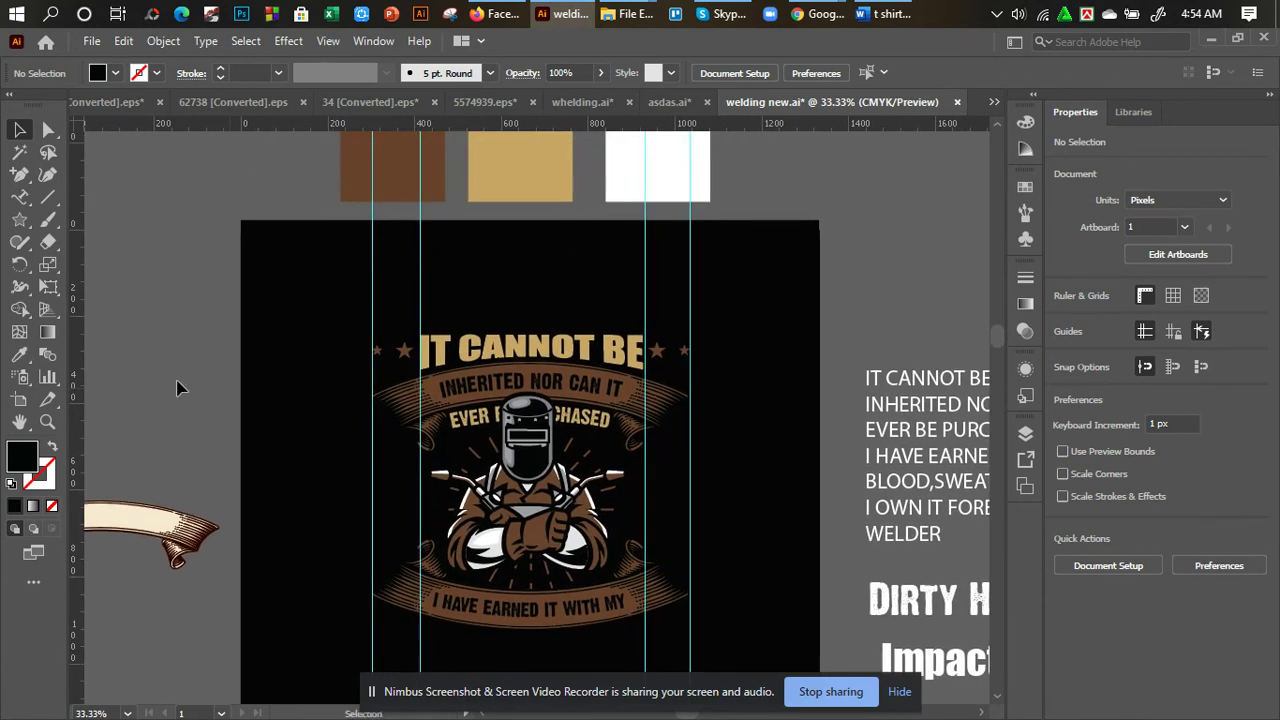
pyautogui.click(18, 356)
pyautogui.click(519, 160)
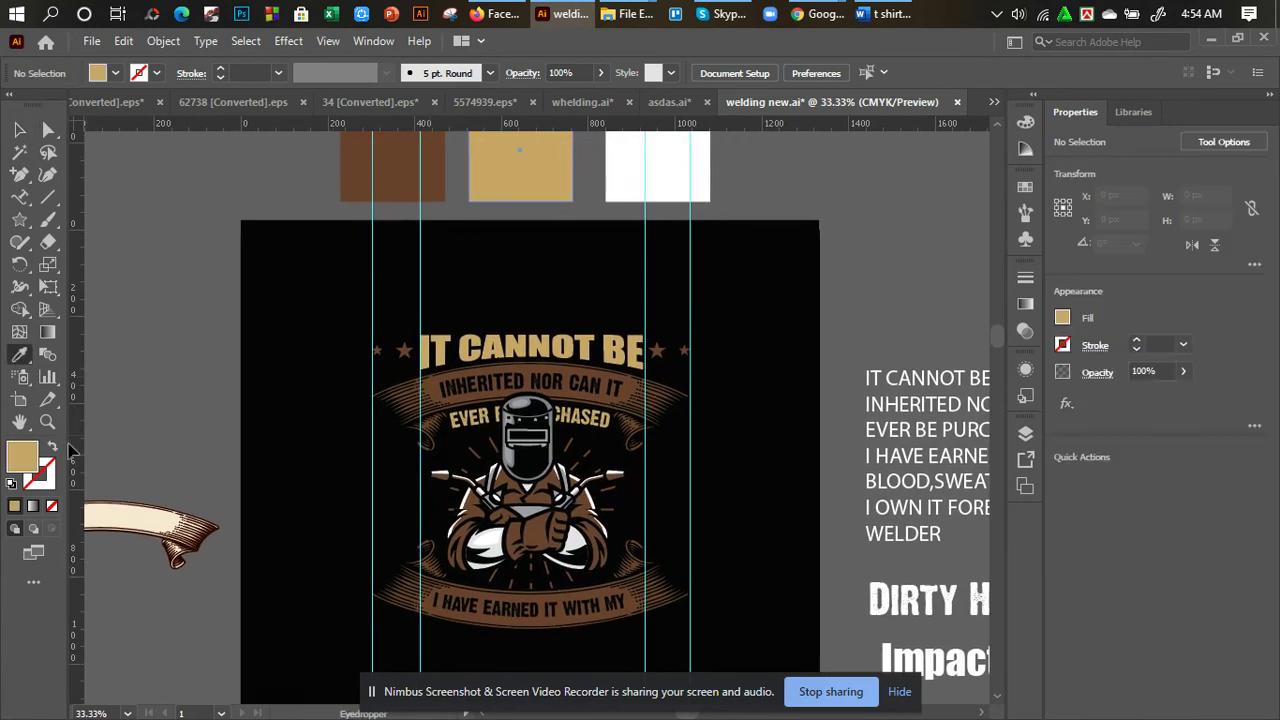
pyautogui.doubleClick(18, 462)
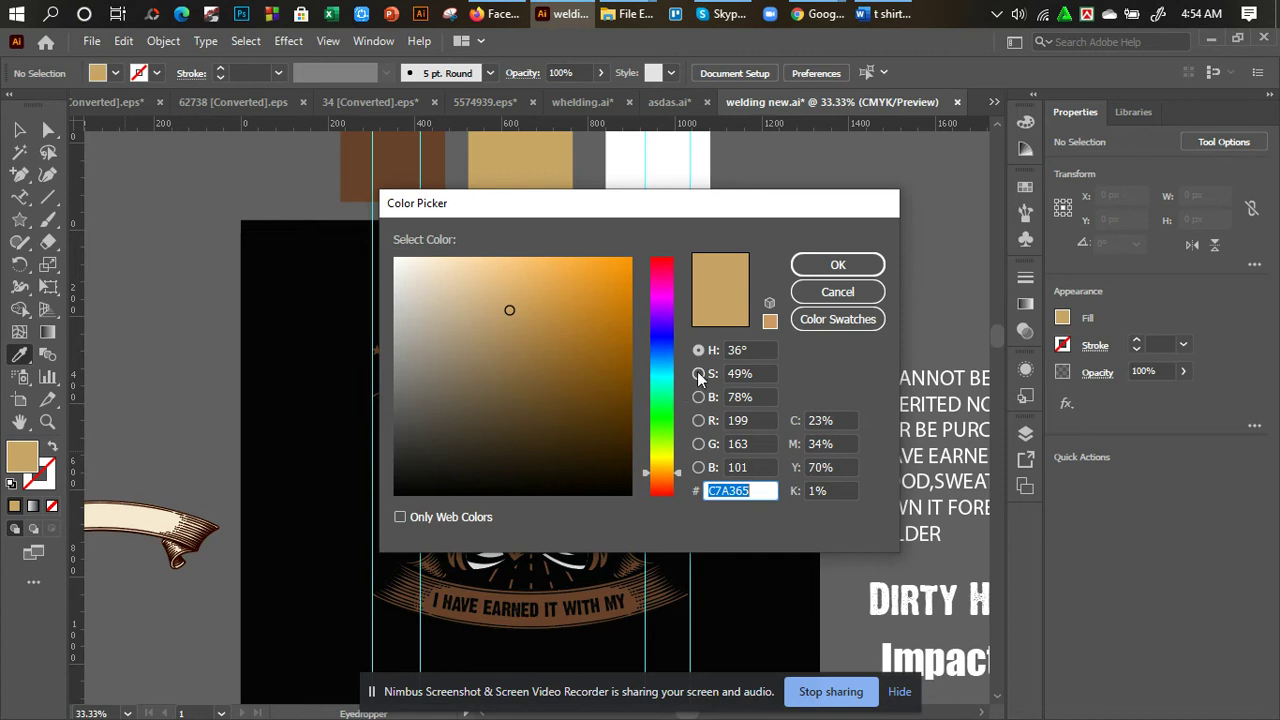
pyautogui.click(855, 300)
pyautogui.click(18, 129)
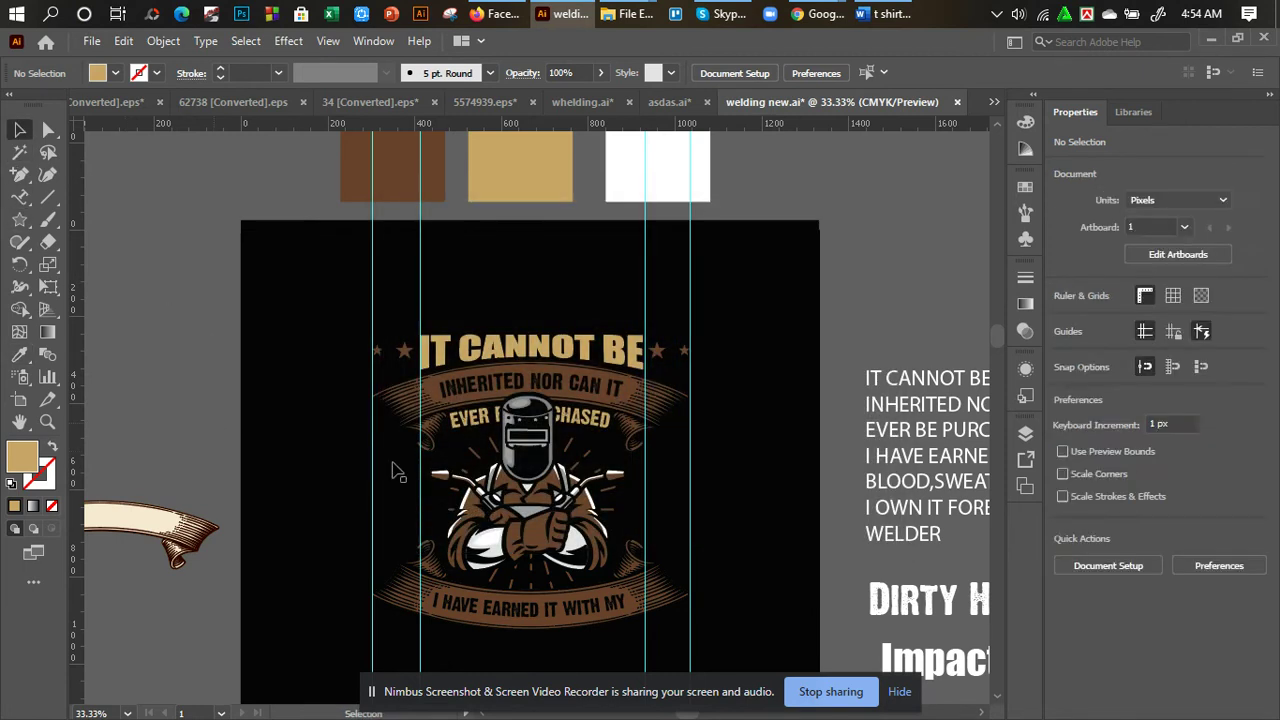
# Isolate the welder illustration's group for editing its individual shapes.
pyautogui.rightClick(545, 515)
pyautogui.moveTo(610, 428)
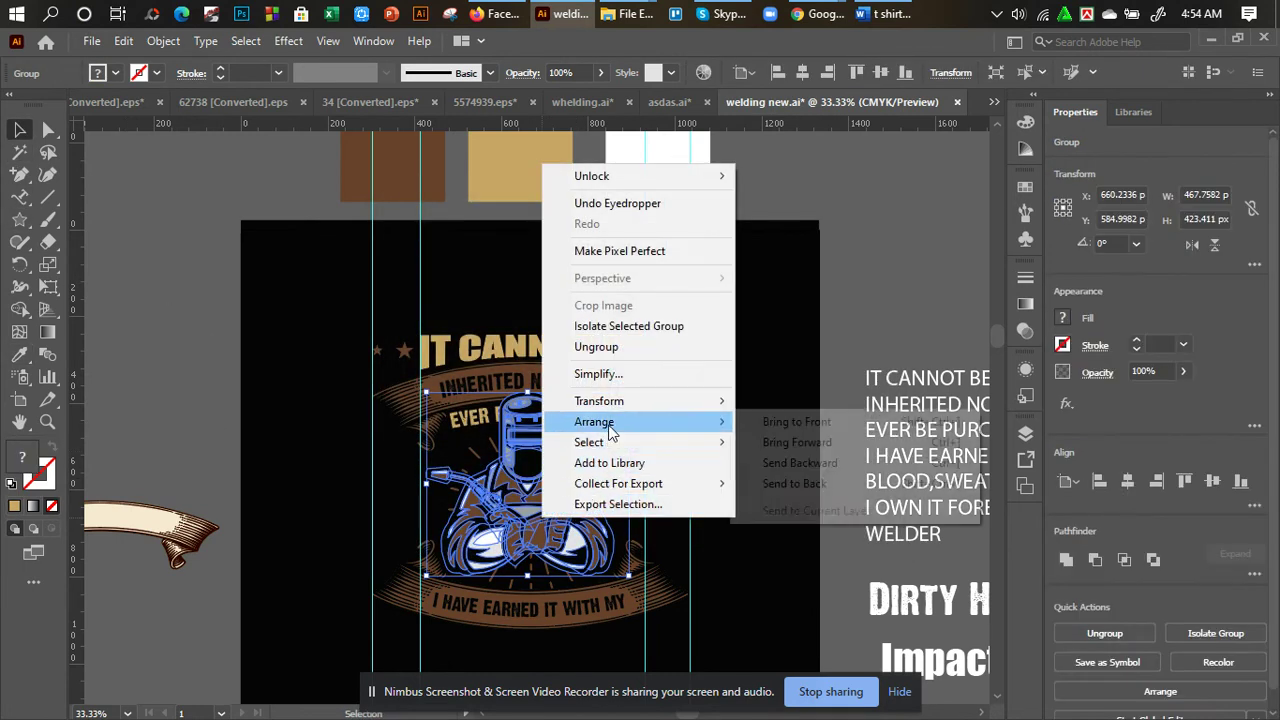
pyautogui.click(622, 326)
pyautogui.hotkey('ctrl', '+')
pyautogui.hotkey('ctrl', '+')
pyautogui.hotkey('ctrl', '+')
pyautogui.moveTo(563, 572); pyautogui.dragTo(575, 311)
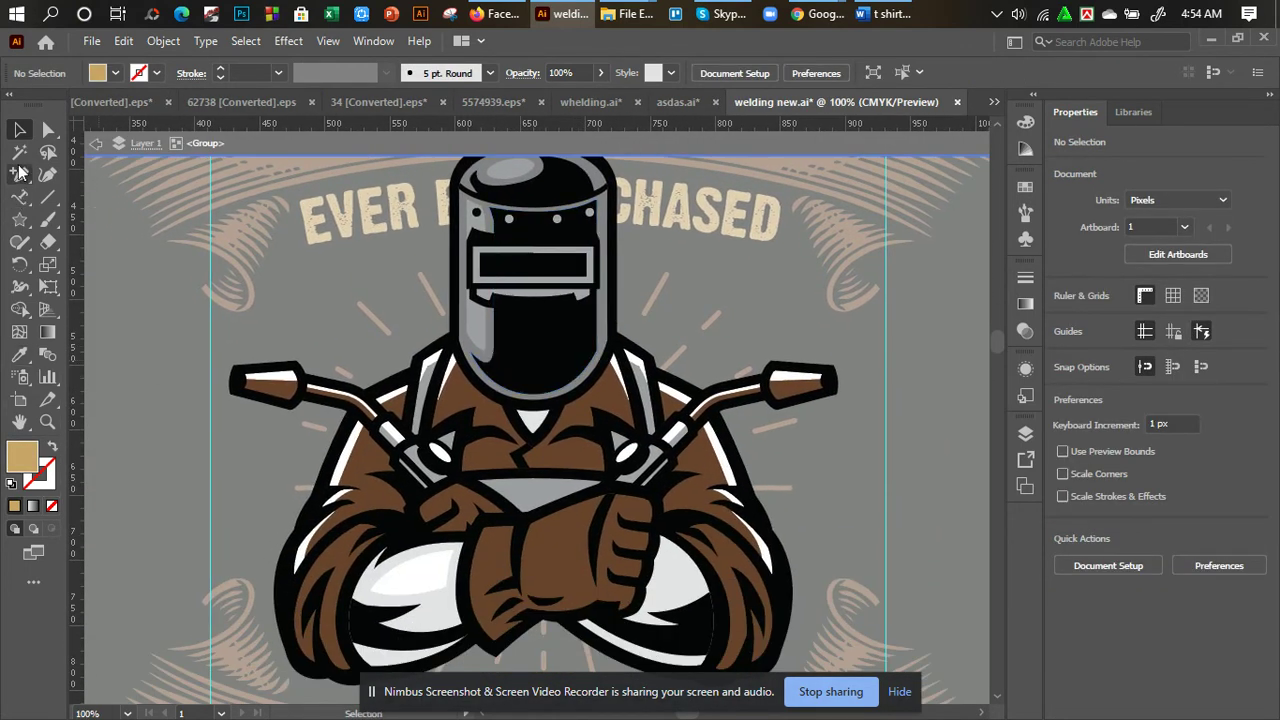
# Select all brown shapes in the isolated welder illustration by matching color and change their fill to gold C7A365.
pyautogui.click(19, 151)
pyautogui.click(294, 457)
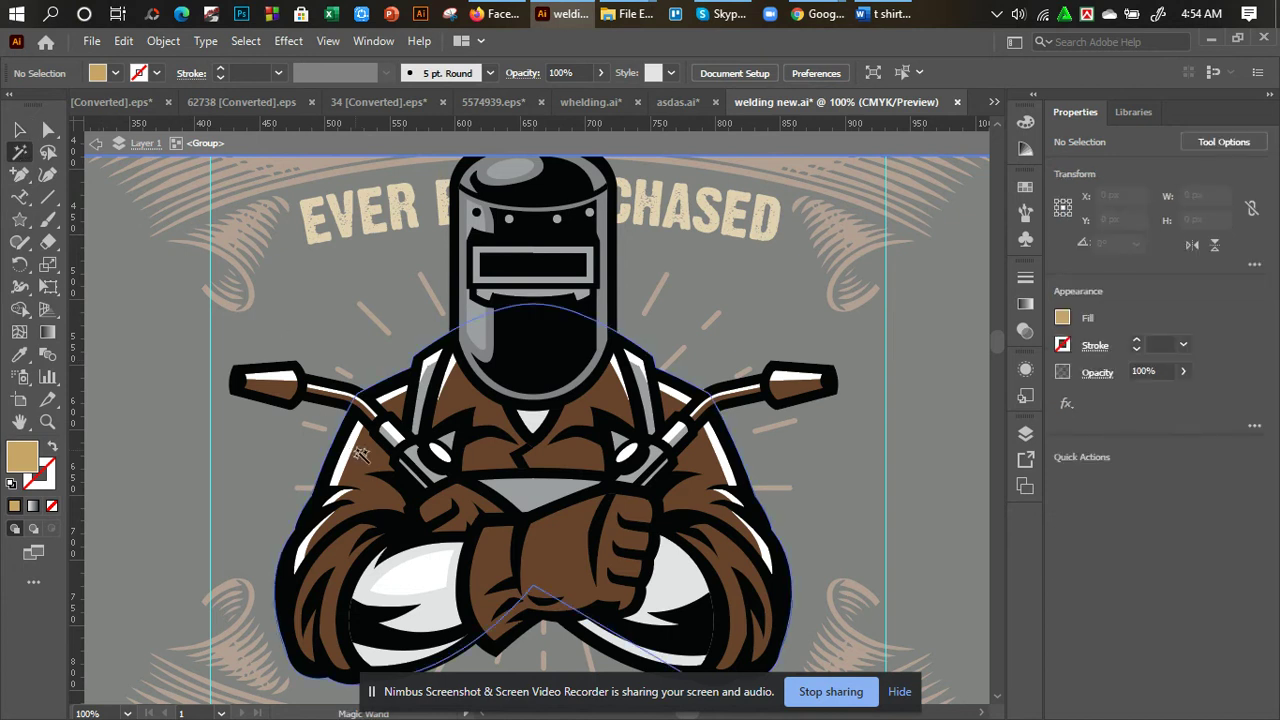
pyautogui.doubleClick(22, 455)
pyautogui.hotkey('ctrl', 'v')
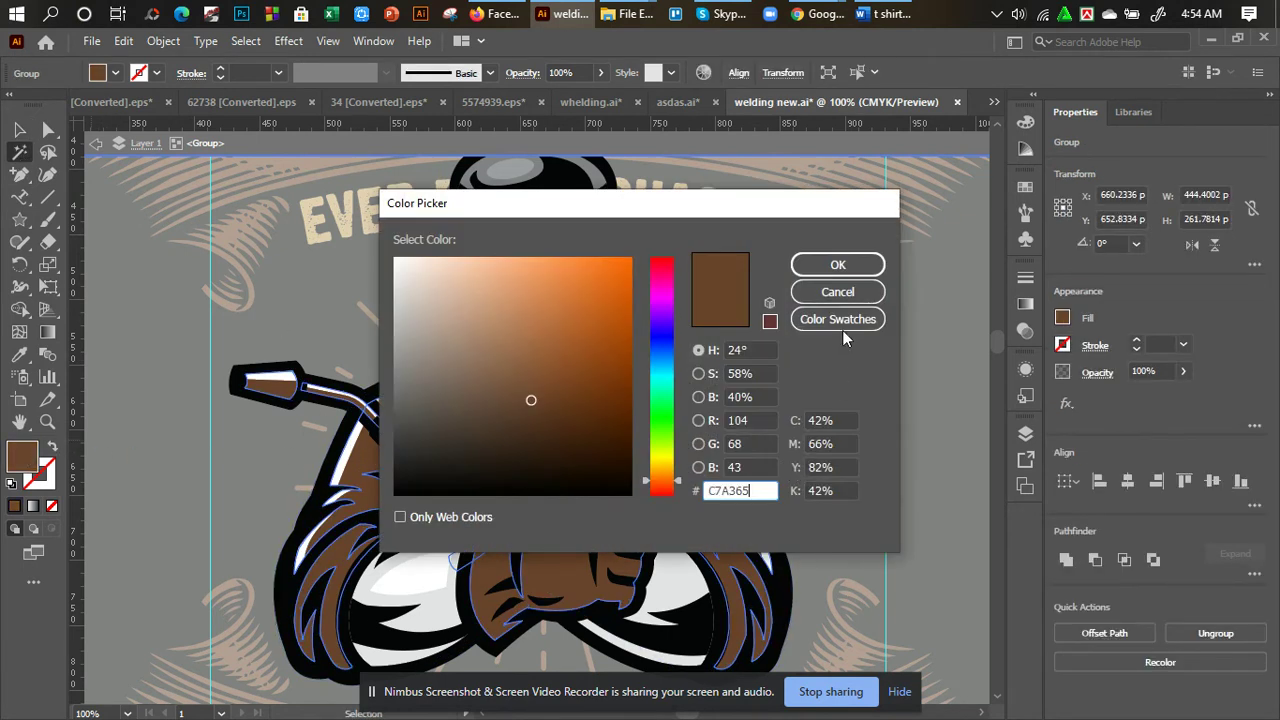
pyautogui.click(838, 264)
pyautogui.click(17, 138)
pyautogui.click(157, 387)
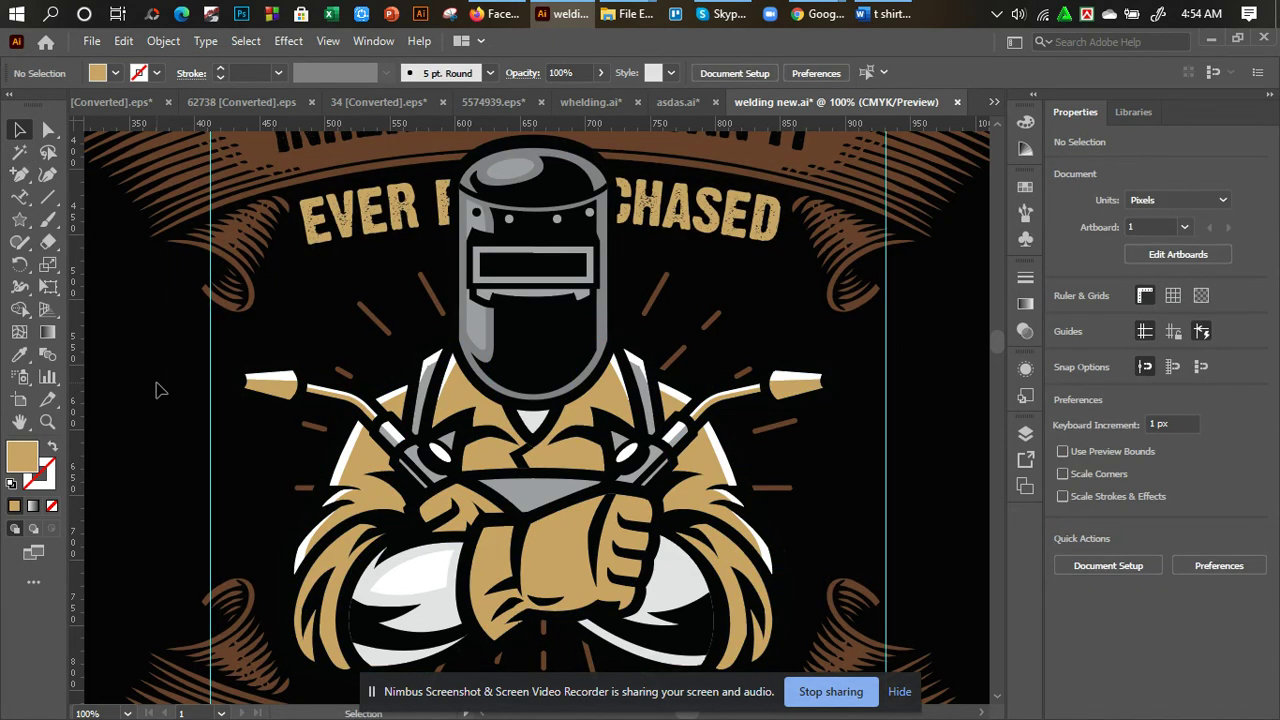
# Scale the welder illustration down to about 406 px wide by 368 px tall, keeping it centered between the ribbons.
pyautogui.hotkey('ctrl', '-')
pyautogui.hotkey('ctrl', '-')
pyautogui.moveTo(526, 460); pyautogui.dragTo(529, 470)
pyautogui.moveTo(536, 287); pyautogui.dragTo(537, 326)
pyautogui.click(720, 426)
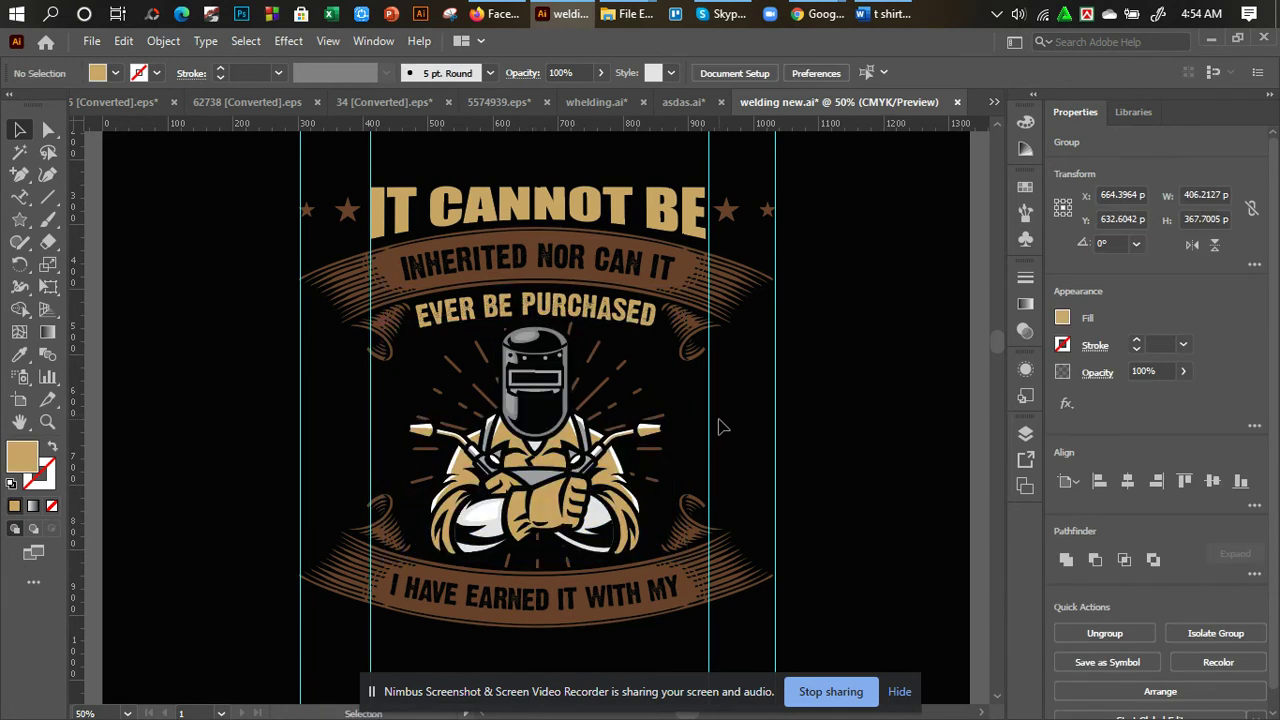
# Nudge the welder illustration slightly down toward the lower ribbon and bring the lower ribbon's lettering to the front.
pyautogui.press('space')
pyautogui.moveTo(718, 464); pyautogui.dragTo(712, 430)
pyautogui.click(636, 488)
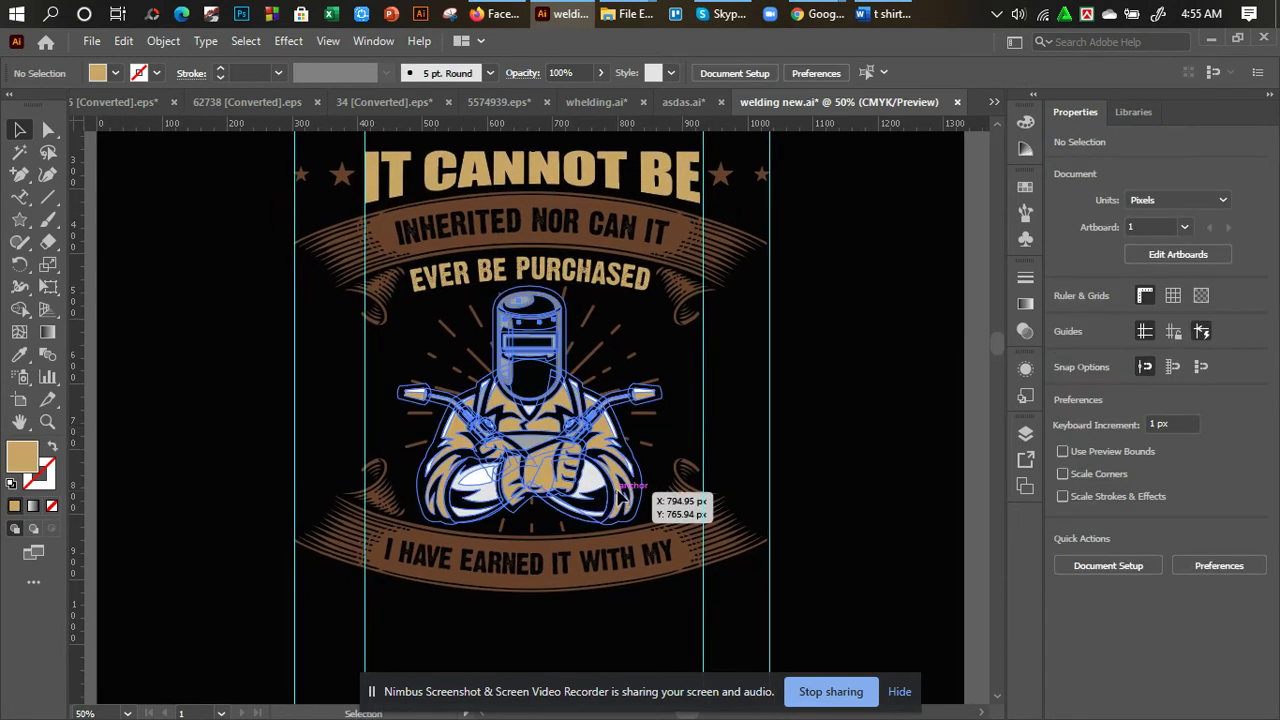
pyautogui.moveTo(533, 530); pyautogui.dragTo(531, 538)
pyautogui.click(530, 563)
pyautogui.rightClick(532, 565)
pyautogui.click(628, 626)
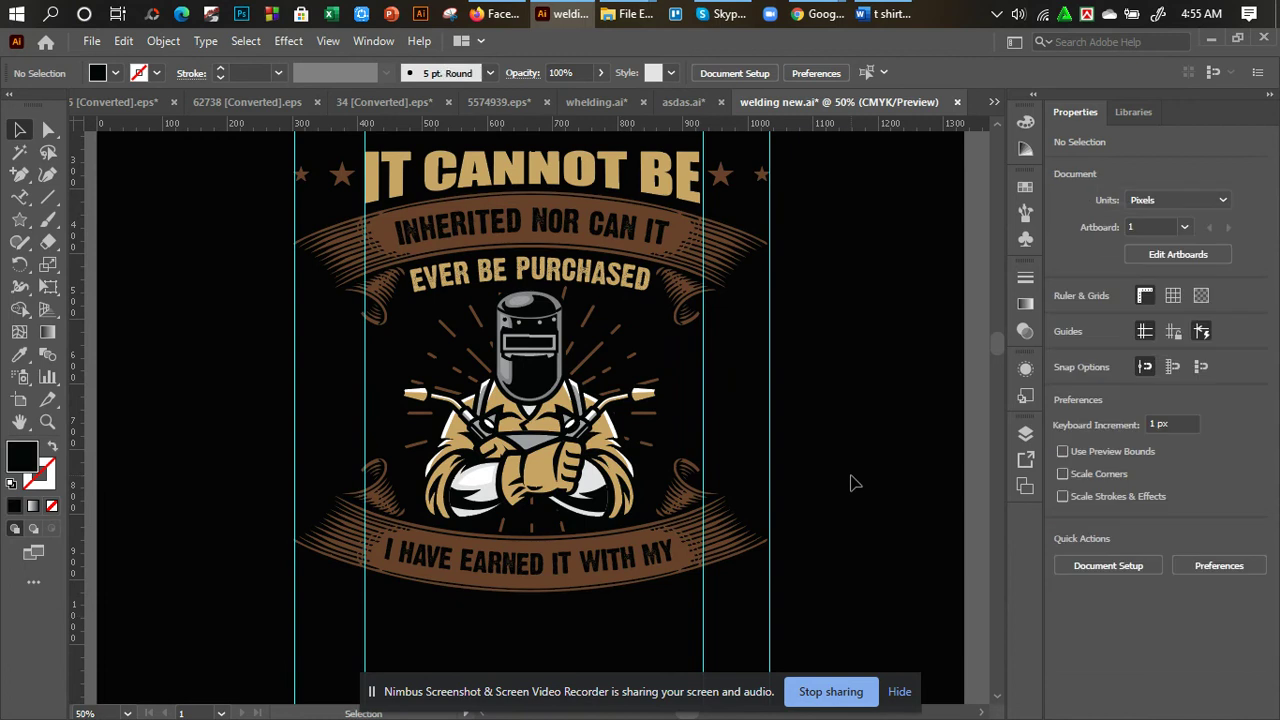
# Copy the line "BLOOD,SWEAT AND TEARS" from the quote and place it as new text below the lower ribbon.
pyautogui.hotkey('ctrl', '-')
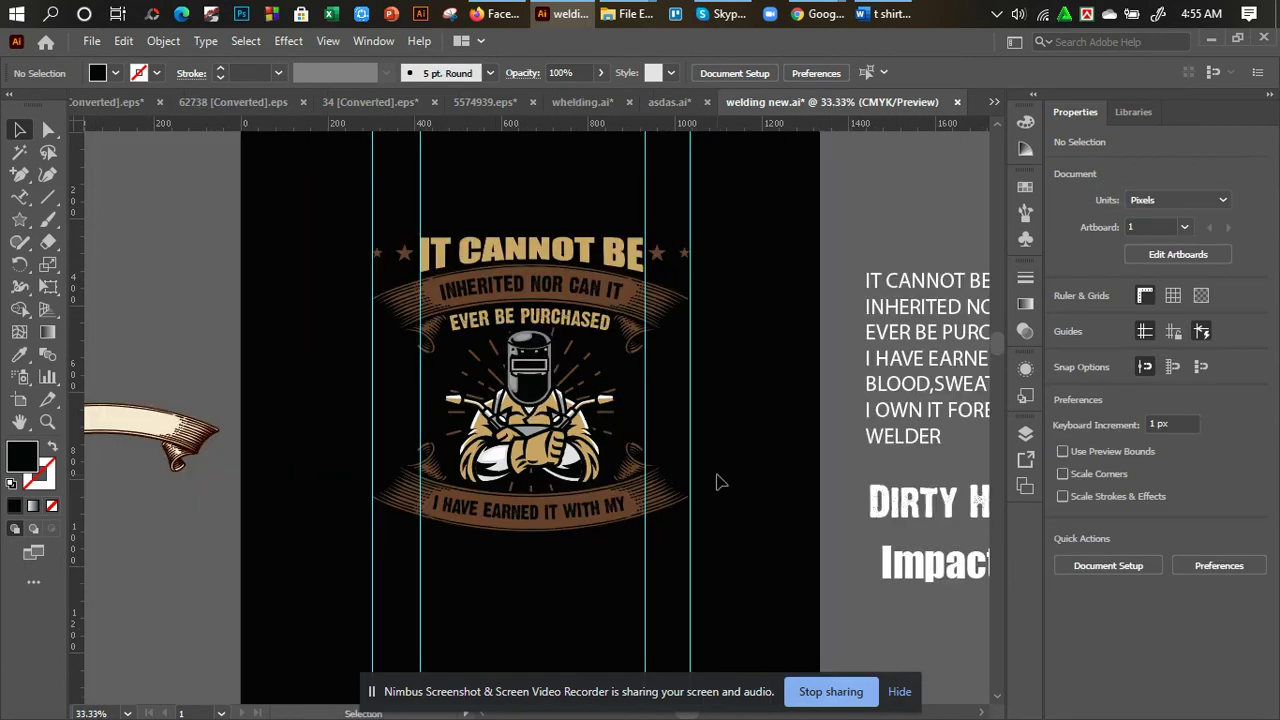
pyautogui.moveTo(711, 434); pyautogui.dragTo(614, 420)
pyautogui.moveTo(26, 207); pyautogui.dragTo(93, 191)
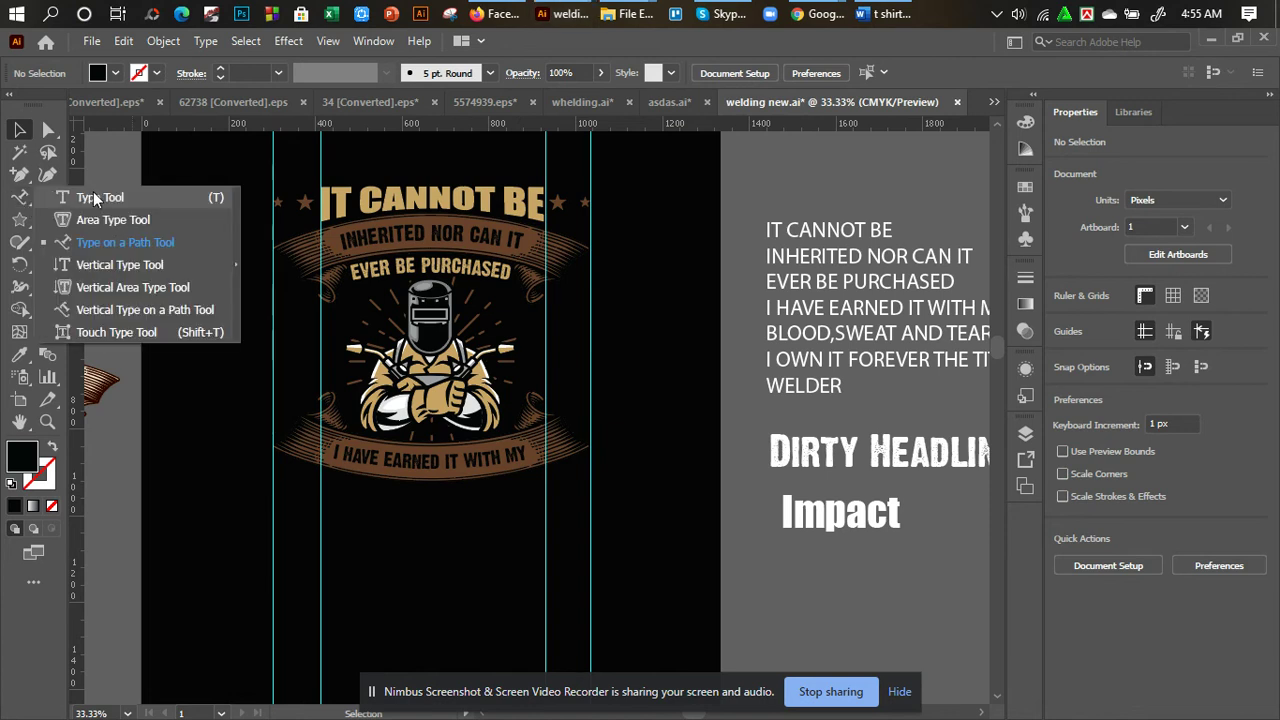
pyautogui.click(93, 191)
pyautogui.tripleClick(872, 332)
pyautogui.press('Escape')
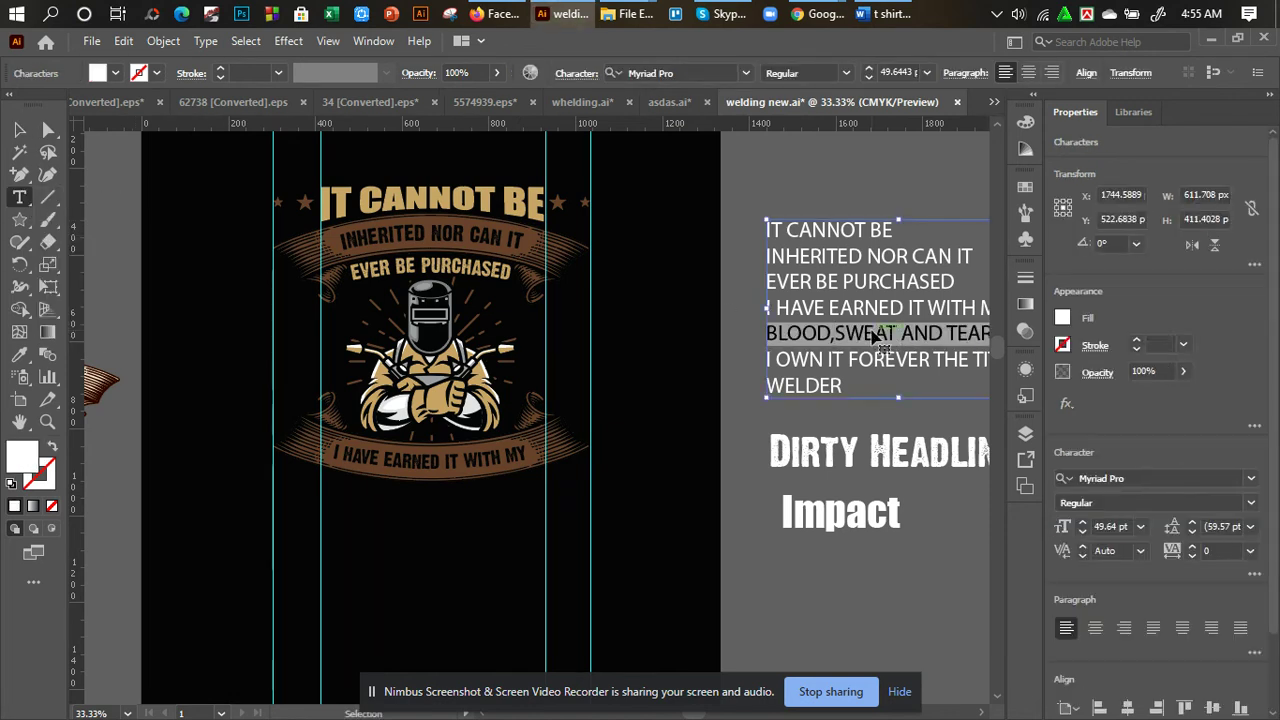
pyautogui.click(382, 556)
pyautogui.write('BLOOD,SWEAT AND TEARS')
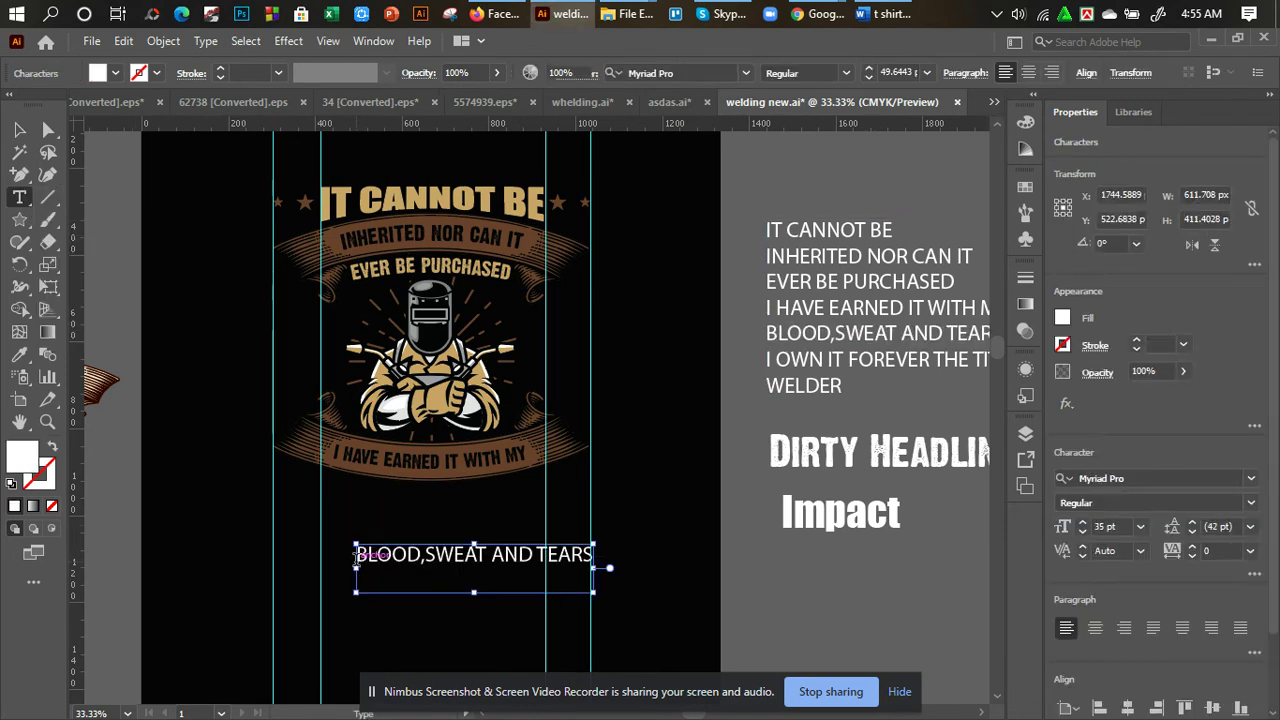
# Give the new text the Impact sample's style with the Eyedropper and fit it between the outer guides at about 75.19 pt.
pyautogui.click(19, 130)
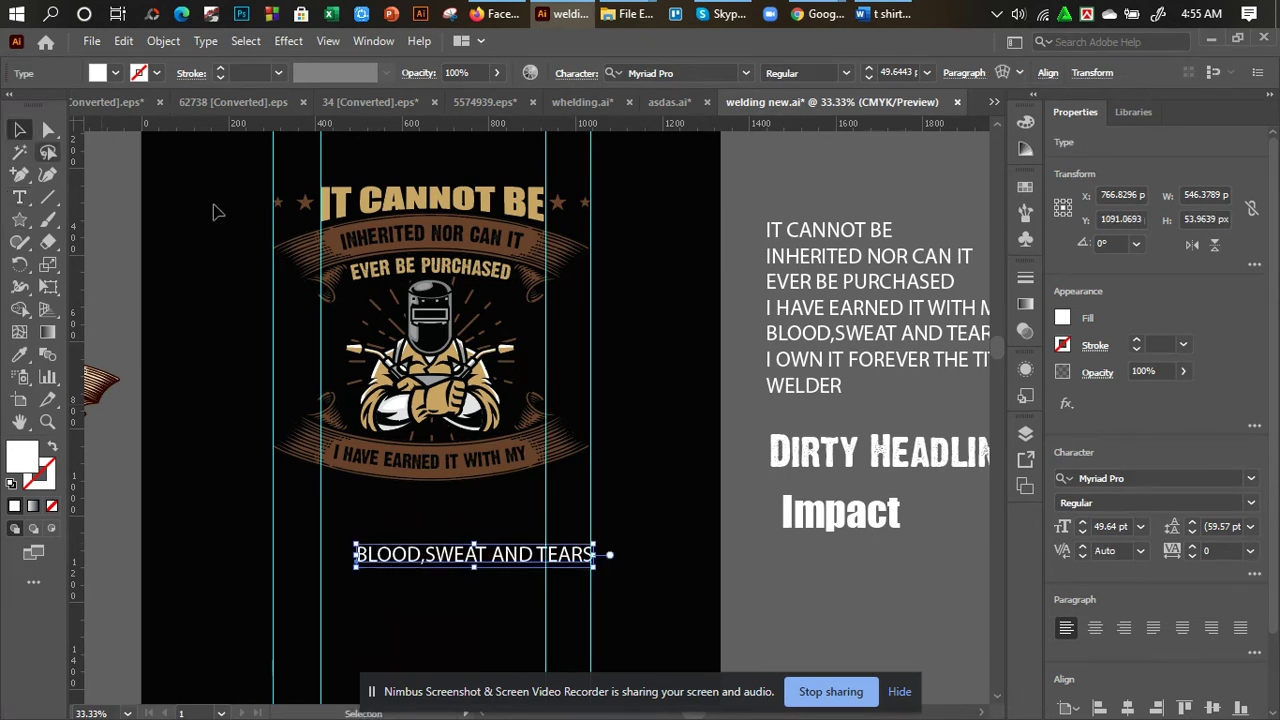
pyautogui.click(19, 354)
pyautogui.click(855, 510)
pyautogui.click(19, 130)
pyautogui.moveTo(458, 551); pyautogui.dragTo(377, 500)
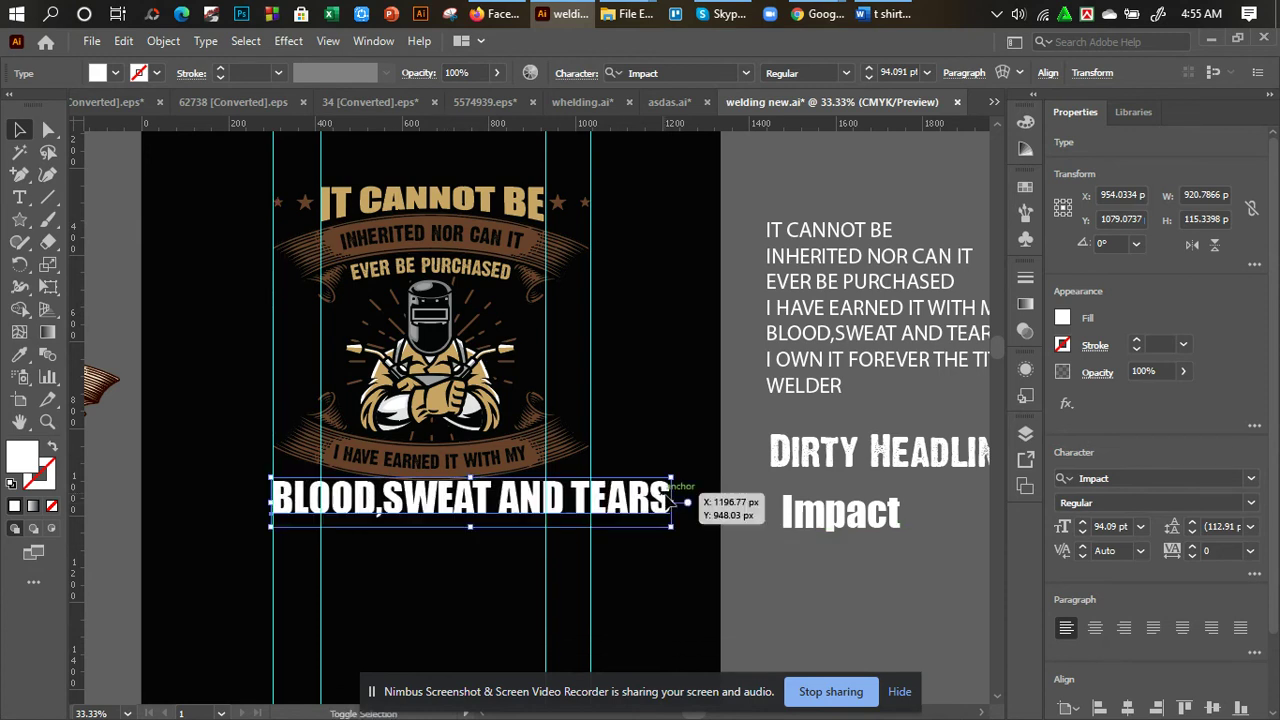
pyautogui.moveTo(671, 497); pyautogui.dragTo(594, 496)
pyautogui.moveTo(467, 576); pyautogui.dragTo(574, 540)
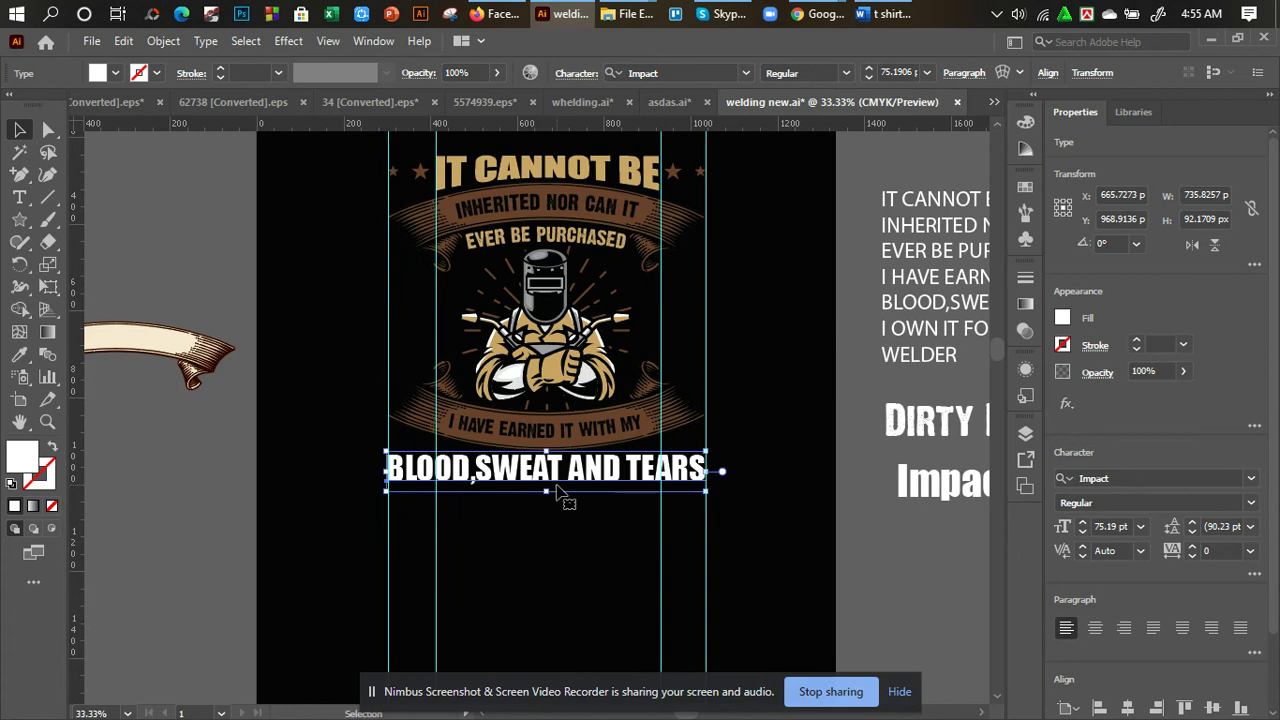
# Expand the "BLOOD,SWEAT AND TEARS" text into shapes, including object and fill.
pyautogui.click(163, 41)
pyautogui.click(268, 276)
pyautogui.click(163, 41)
pyautogui.click(290, 256)
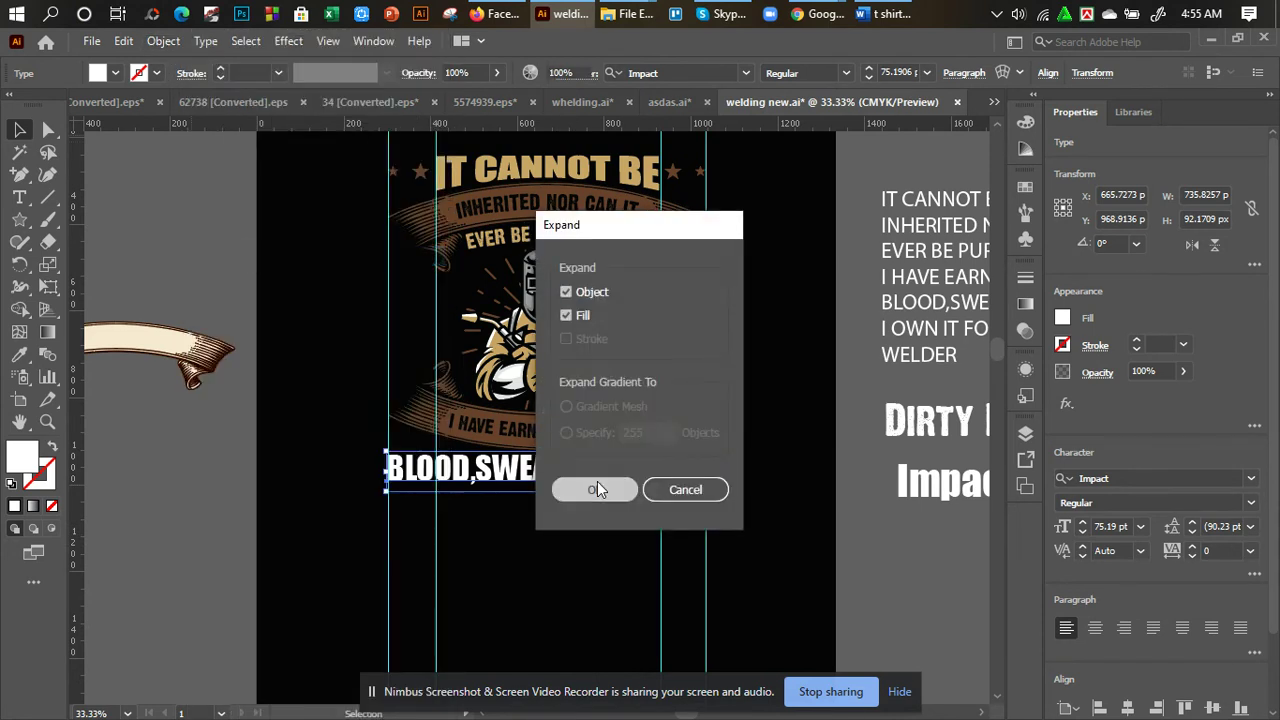
pyautogui.click(595, 489)
pyautogui.moveTo(596, 499); pyautogui.dragTo(585, 516)
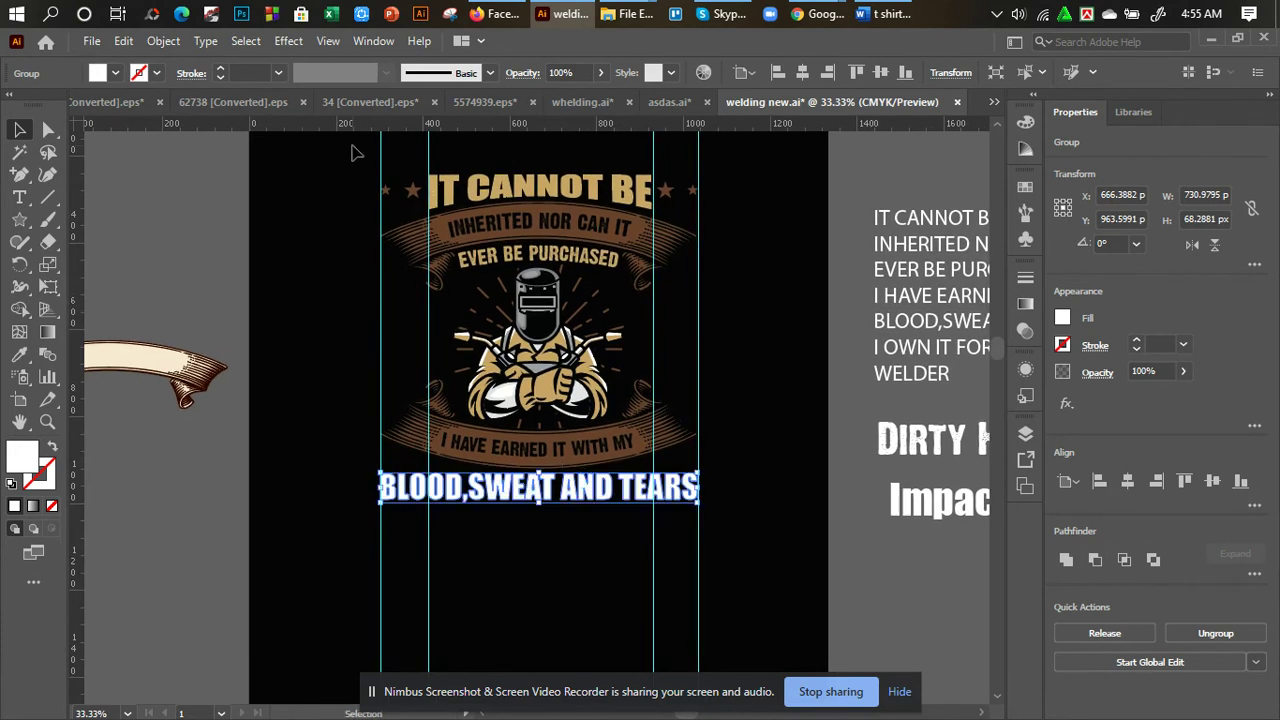
# Start an envelope distortion with warp on the expanded "BLOOD,SWEAT AND TEARS" lettering.
pyautogui.click(166, 42)
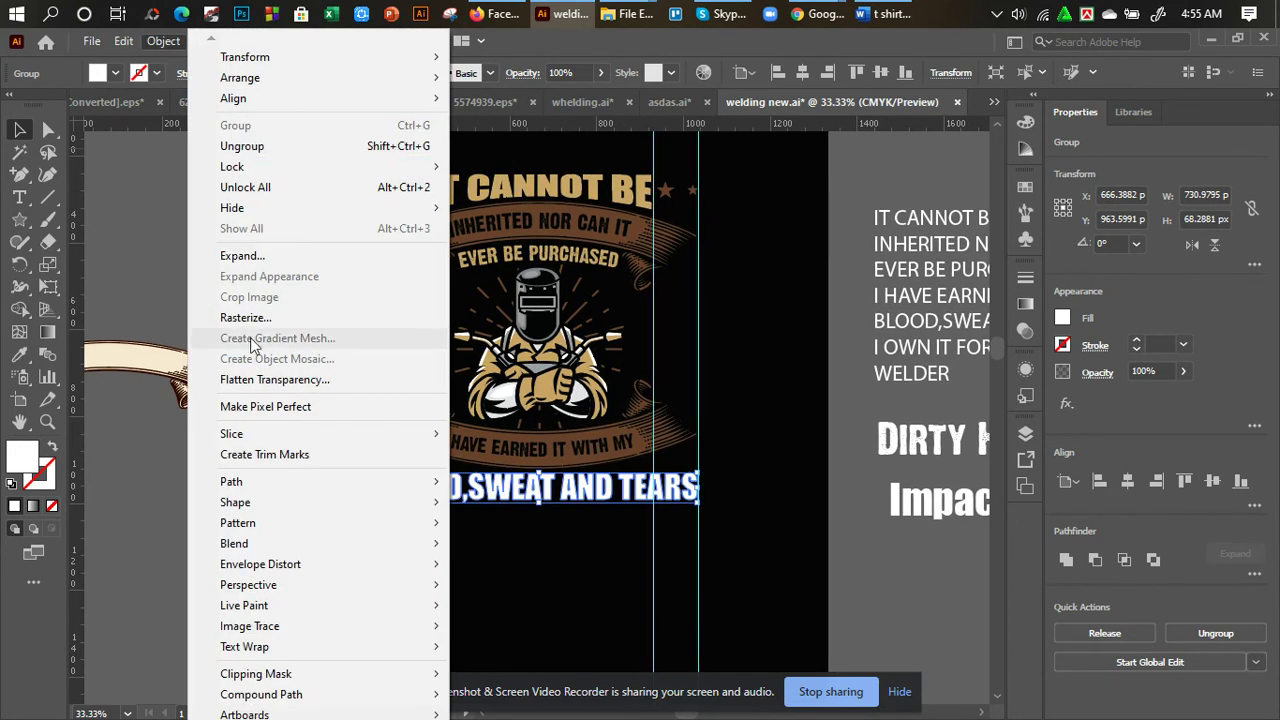
pyautogui.moveTo(281, 567)
pyautogui.click(586, 422)
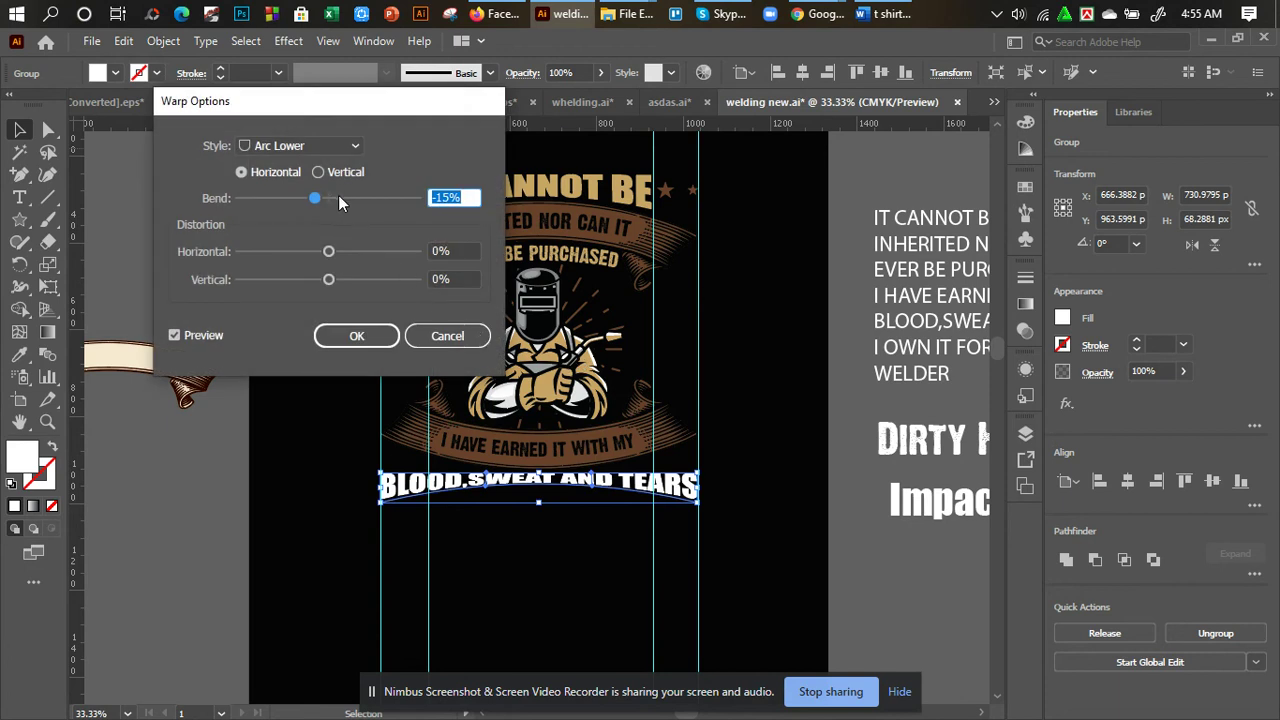
# Try the Arc Lower and Arc warp styles on the lettering, with bends of 11% and -12%.
pyautogui.click(338, 198)
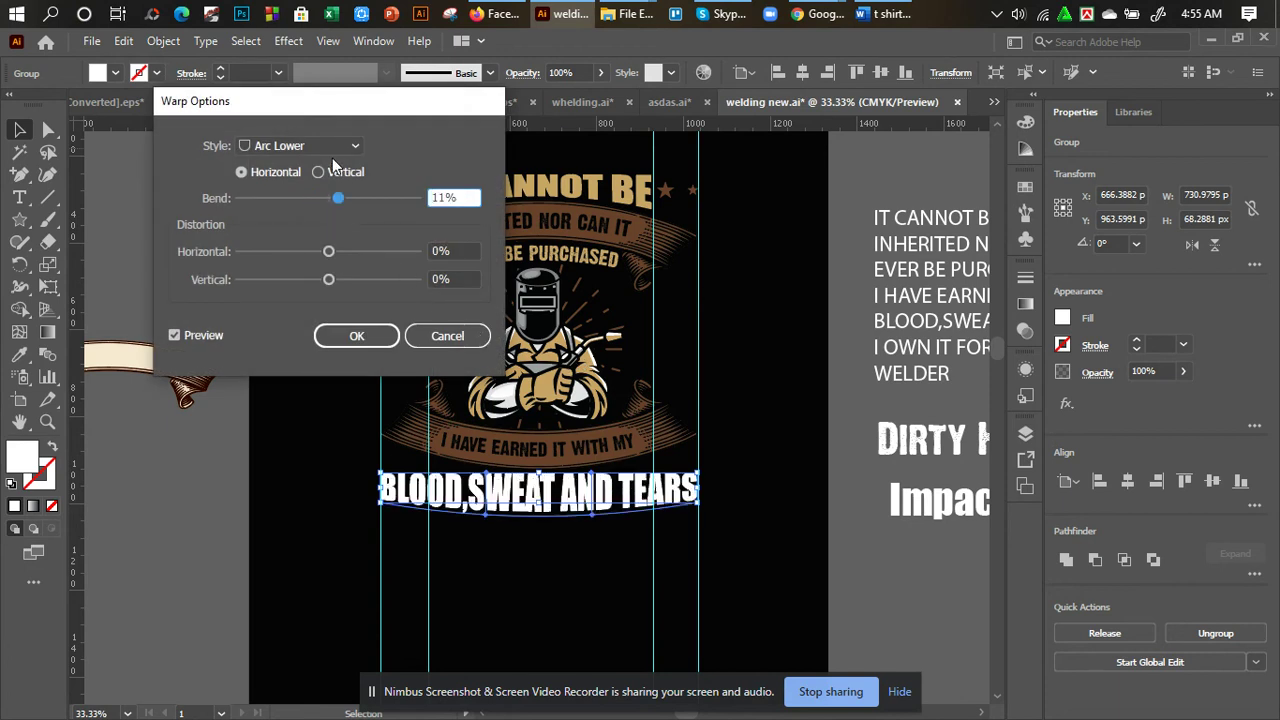
pyautogui.click(332, 146)
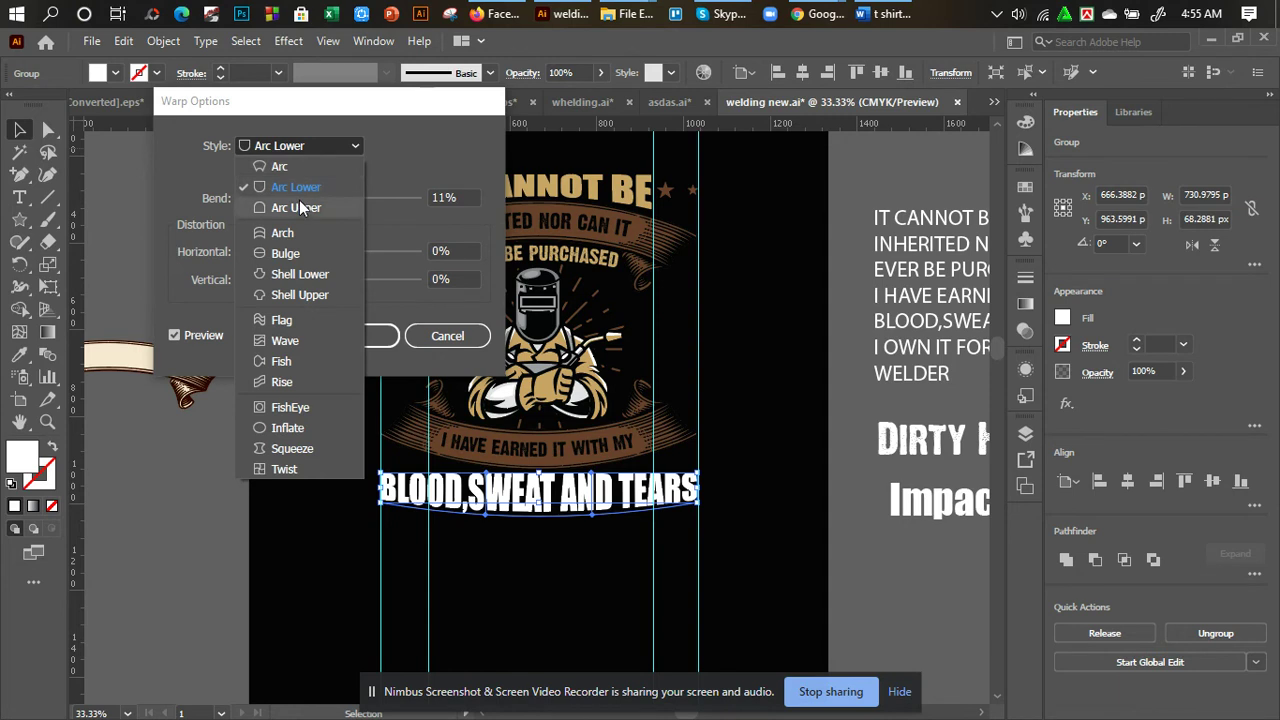
pyautogui.click(301, 168)
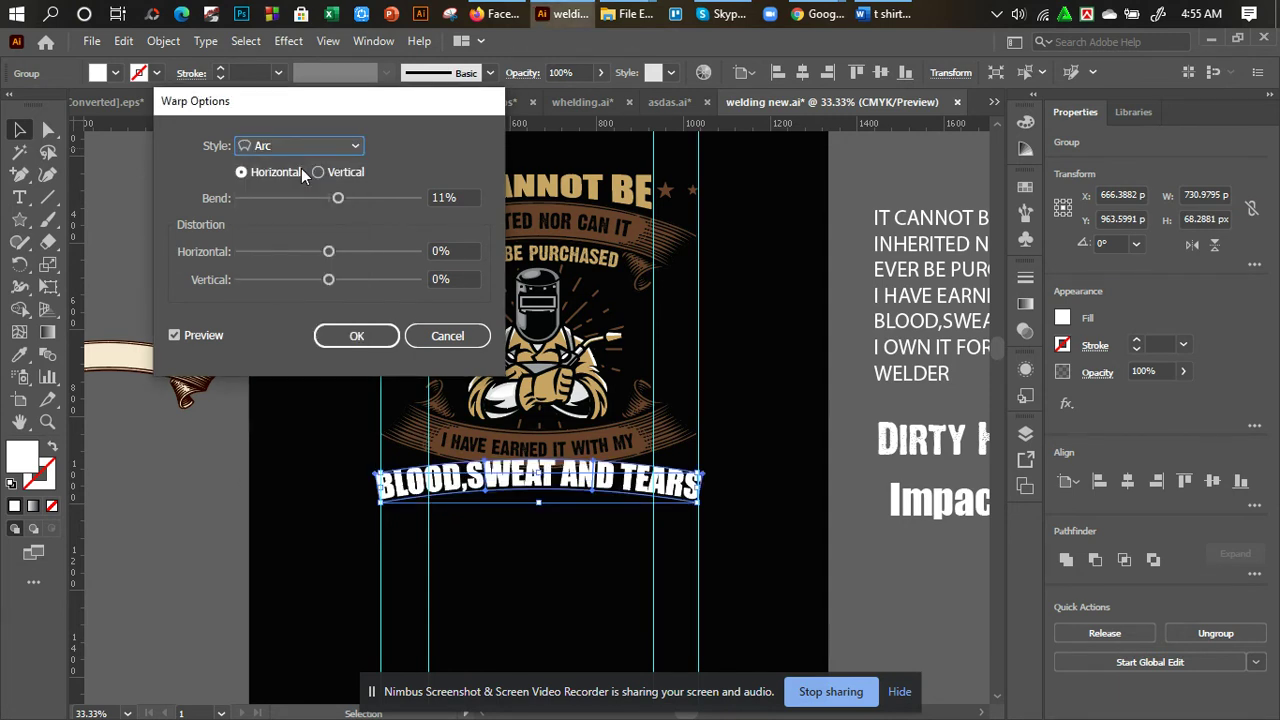
pyautogui.click(321, 156)
pyautogui.click(311, 188)
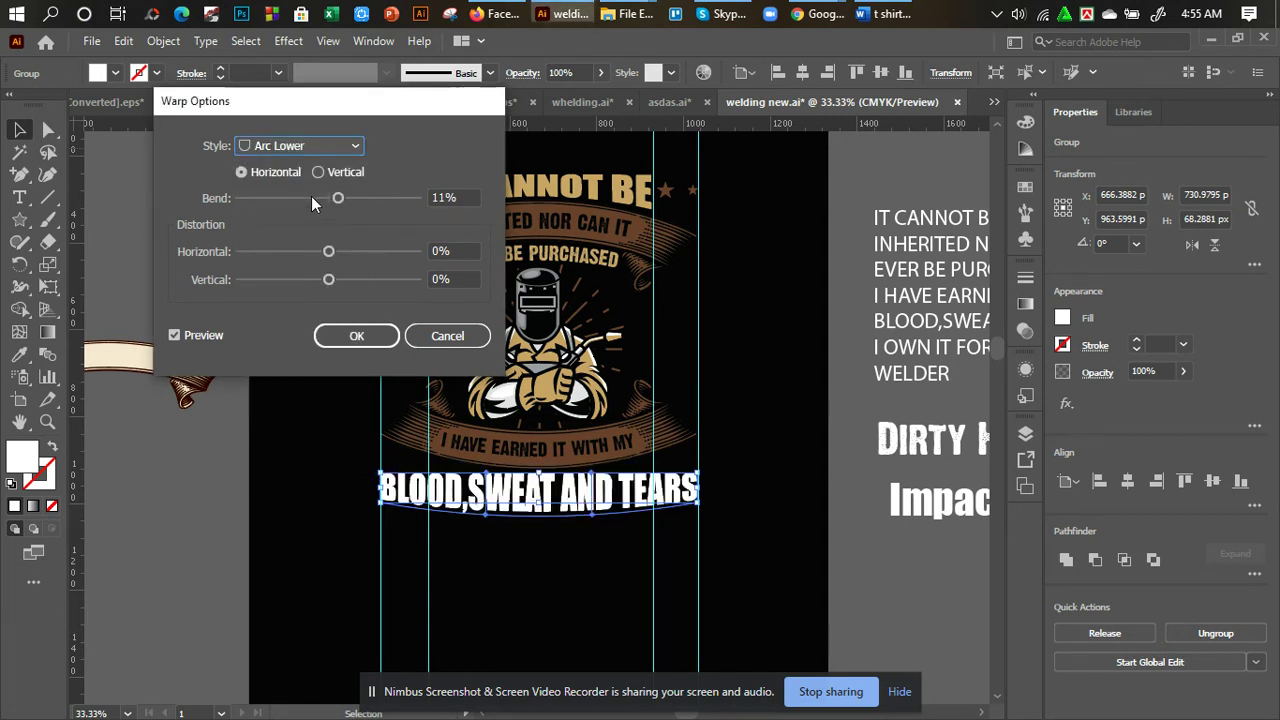
pyautogui.click(318, 199)
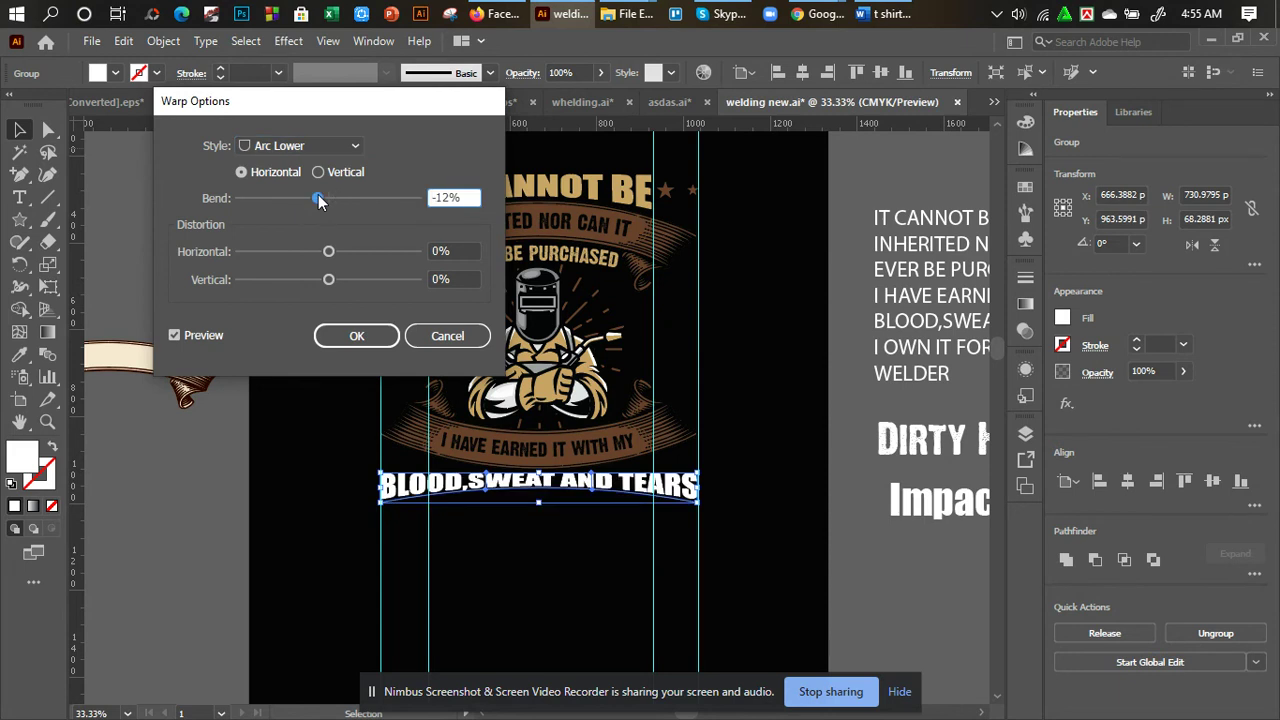
# Warp the lettering with the Arc Upper style and a horizontal bend of -11%.
pyautogui.click(338, 156)
pyautogui.click(325, 201)
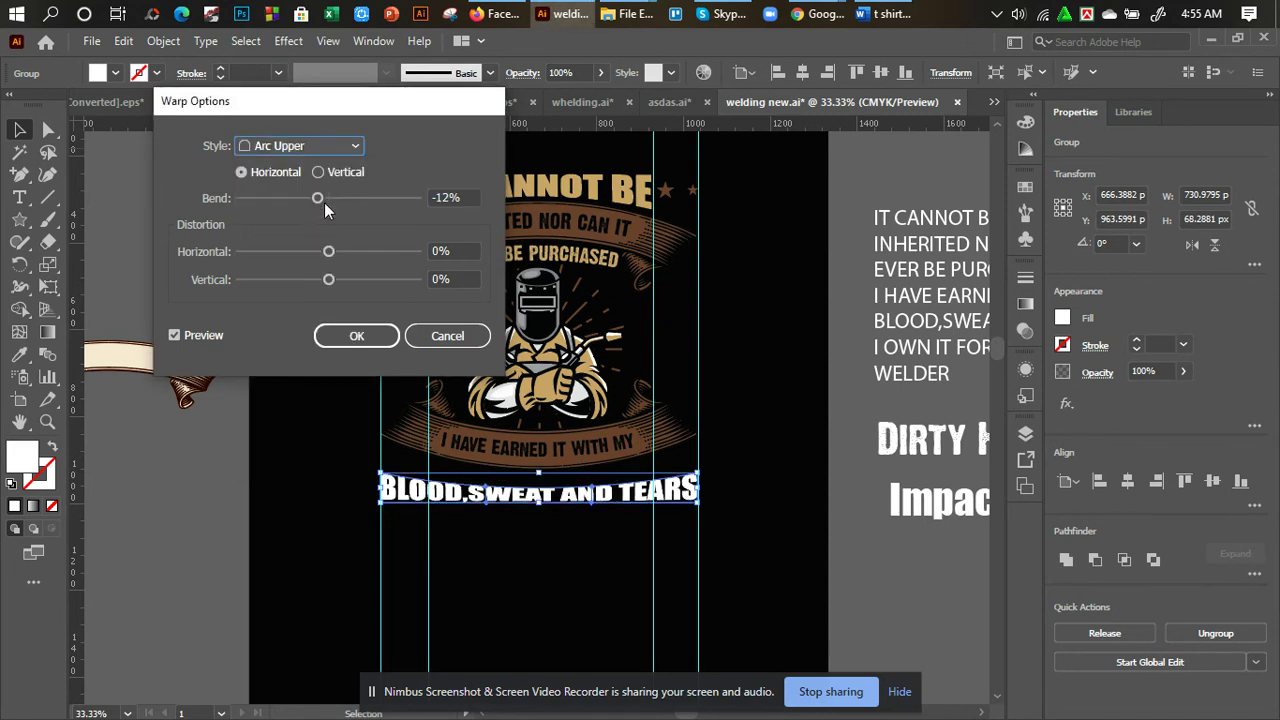
pyautogui.click(325, 199)
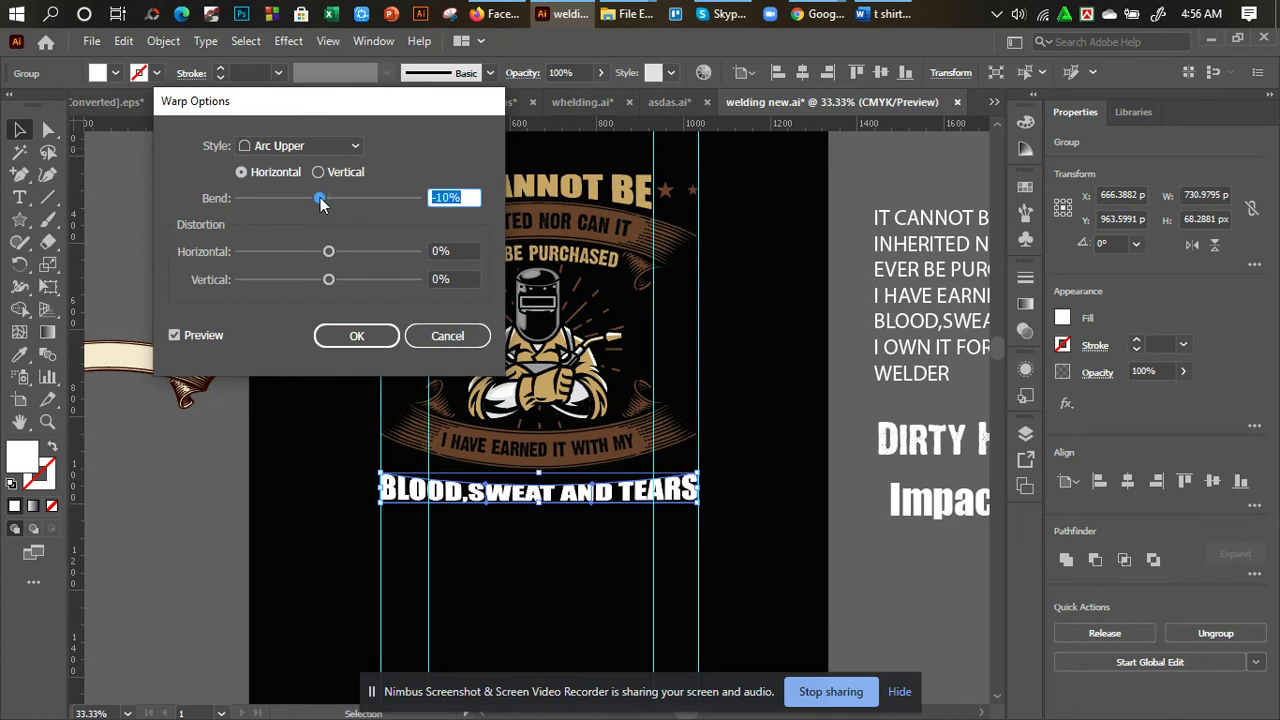
pyautogui.click(371, 340)
# Stretch the warped lettering vertically to about 125 px tall so its upper curve follows the lower ribbon.
pyautogui.moveTo(540, 476); pyautogui.dragTo(547, 456)
pyautogui.click(526, 568)
pyautogui.click(528, 504)
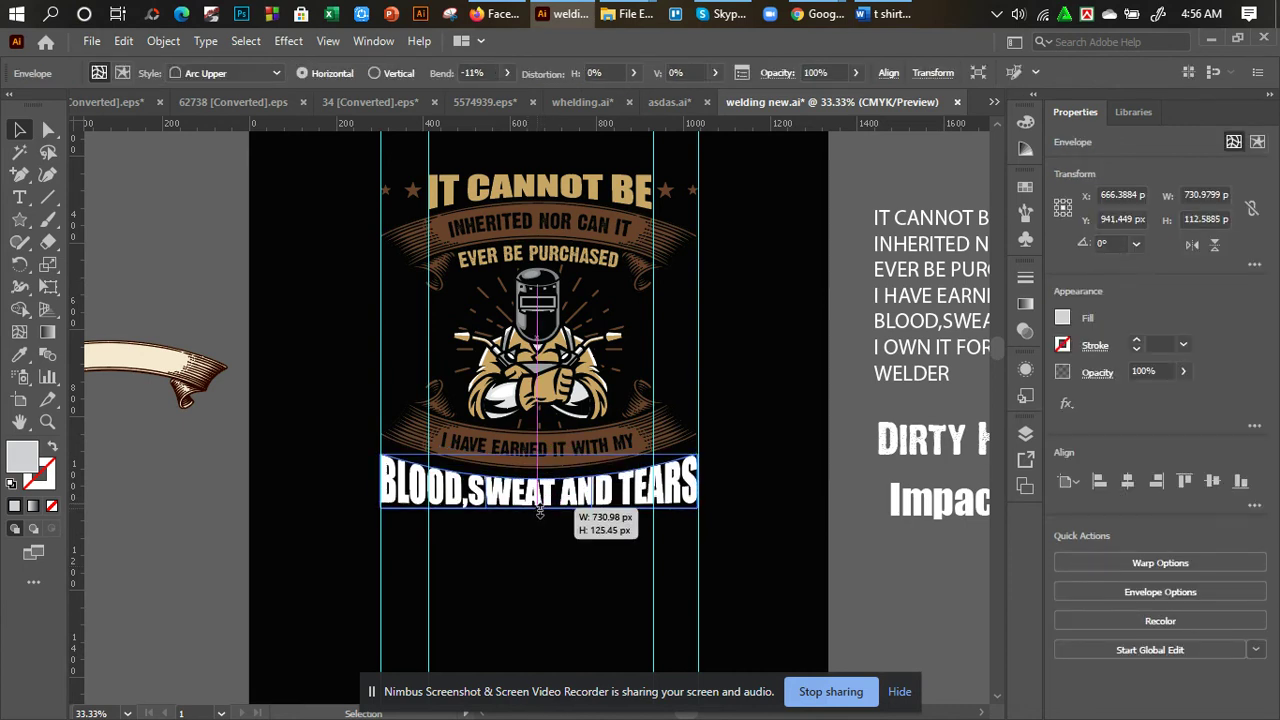
pyautogui.click(590, 538)
# Expand the warped "BLOOD,SWEAT AND TEARS" envelope into editable shapes, including object and fill.
pyautogui.click(588, 492)
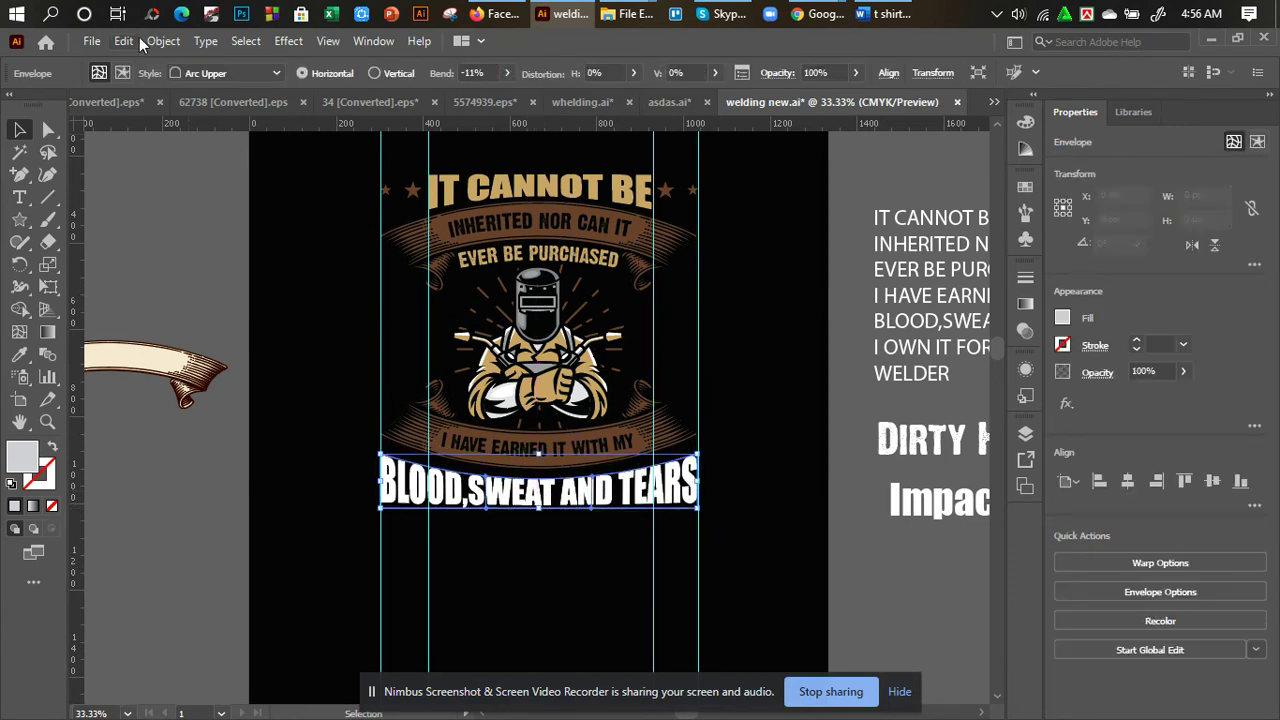
pyautogui.click(163, 41)
pyautogui.click(242, 255)
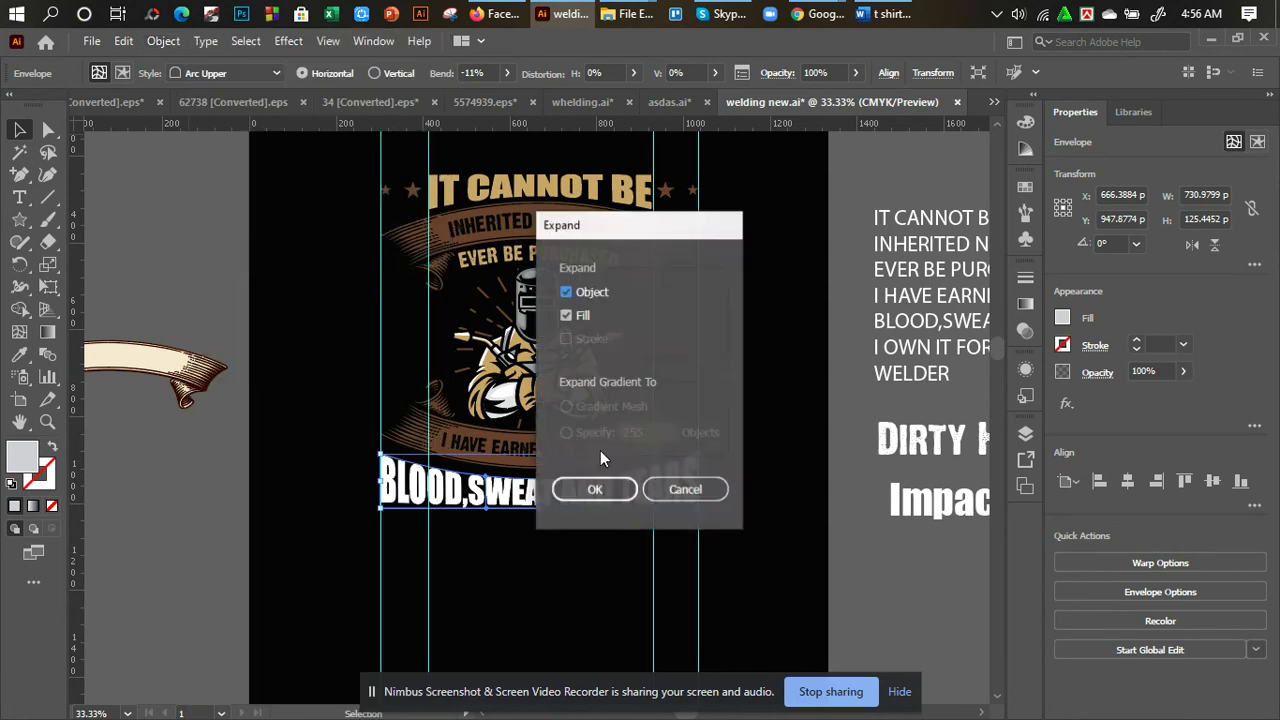
pyautogui.click(591, 489)
# Recolor the "BLOOD,SWEAT AND TEARS" lettering by sampling the gold swatch above the artboard with the Eyedropper.
pyautogui.click(21, 353)
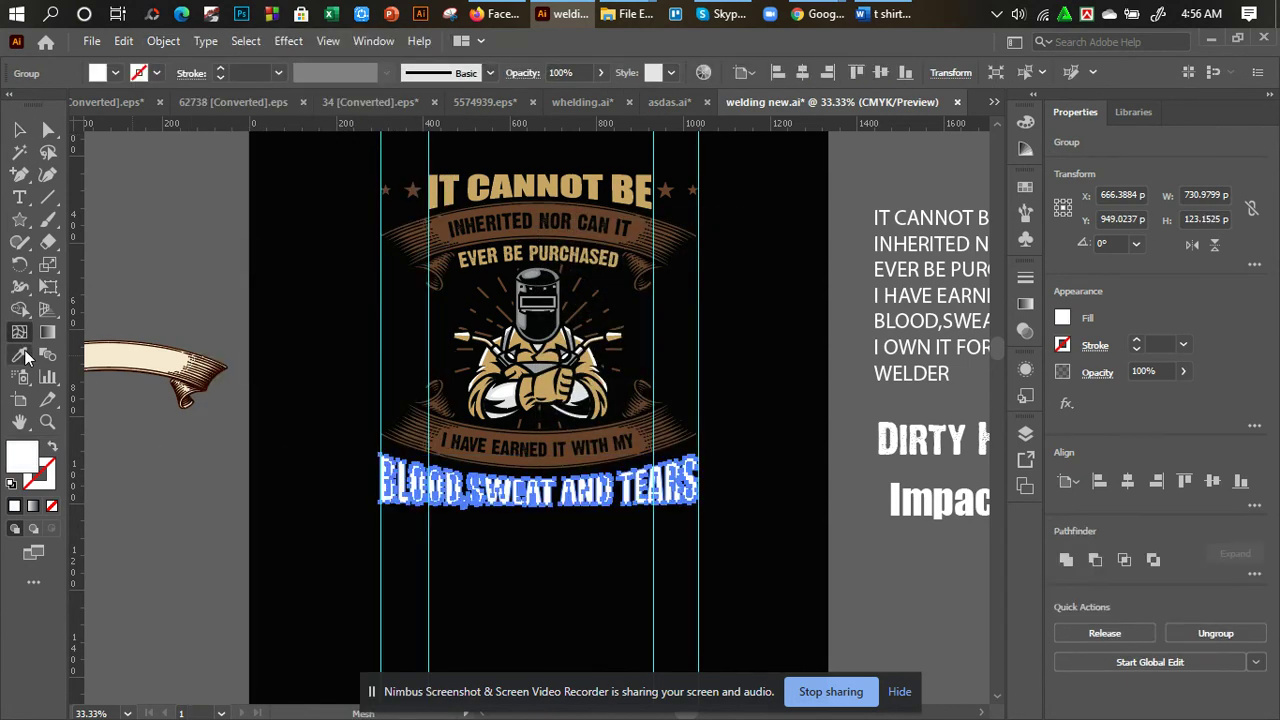
pyautogui.moveTo(620, 257); pyautogui.dragTo(589, 399)
pyautogui.click(491, 147)
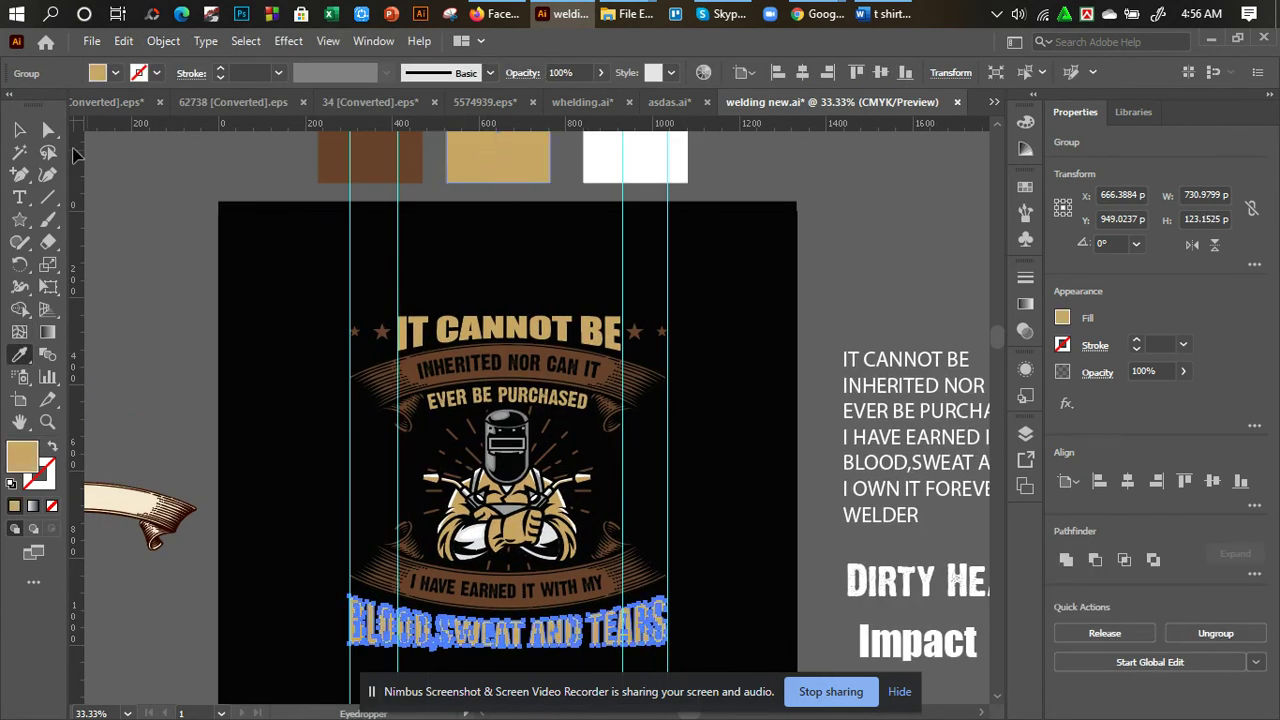
pyautogui.click(20, 130)
pyautogui.click(342, 470)
# Move the gold "BLOOD,SWEAT AND TEARS" lettering slightly up, closer to the lower ribbon's edge.
pyautogui.moveTo(352, 486); pyautogui.dragTo(394, 386)
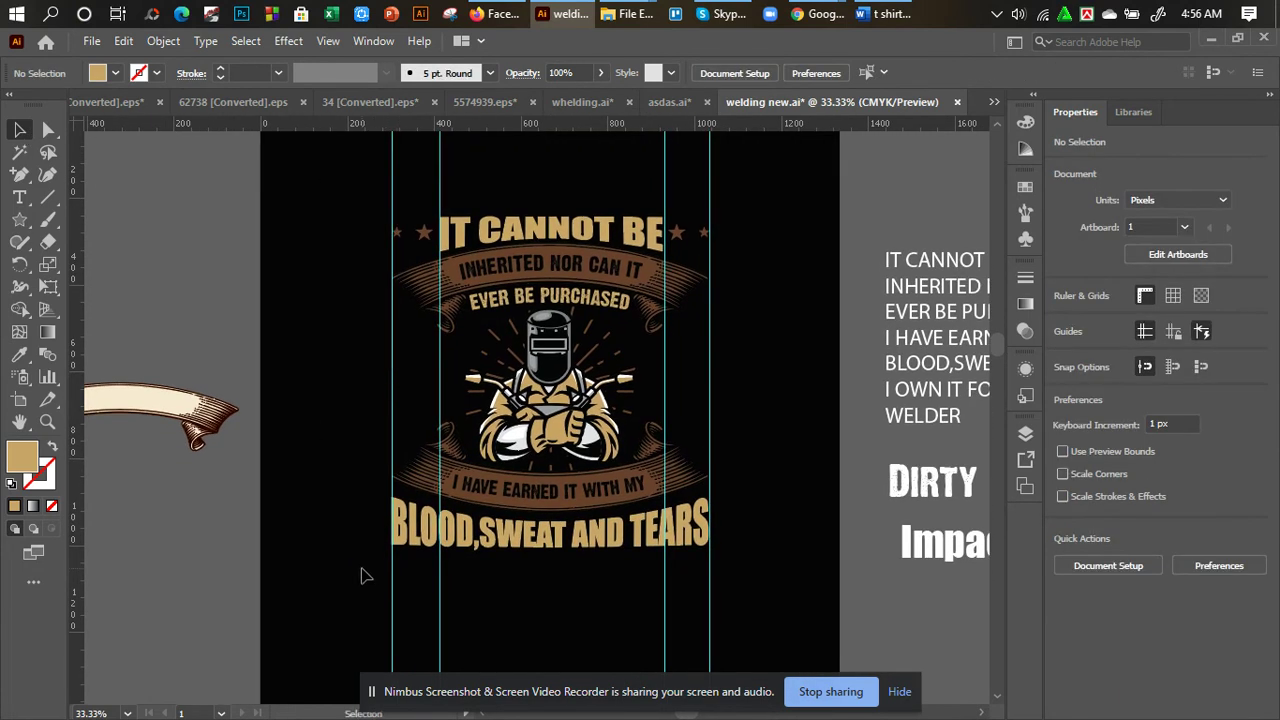
pyautogui.click(565, 545)
pyautogui.hotkey('ctrl', '=')
pyautogui.hotkey('ctrl', '=')
pyautogui.hotkey('ctrl', '=')
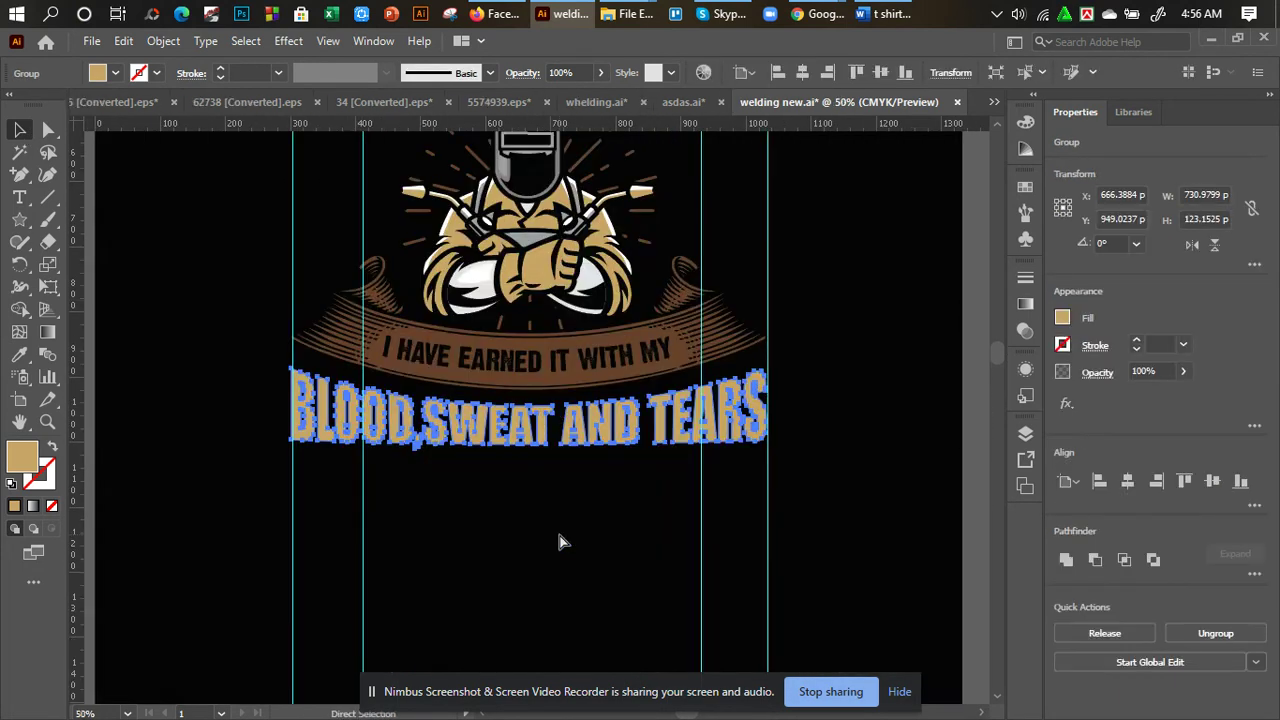
pyautogui.moveTo(622, 447); pyautogui.dragTo(624, 433)
pyautogui.click(605, 559)
pyautogui.click(609, 559)
# Draw a rectangle about 731 × 71 px directly under the "BLOOD,SWEAT AND TEARS" lettering, spanning the outer guides.
pyautogui.hotkey('ctrl', '-')
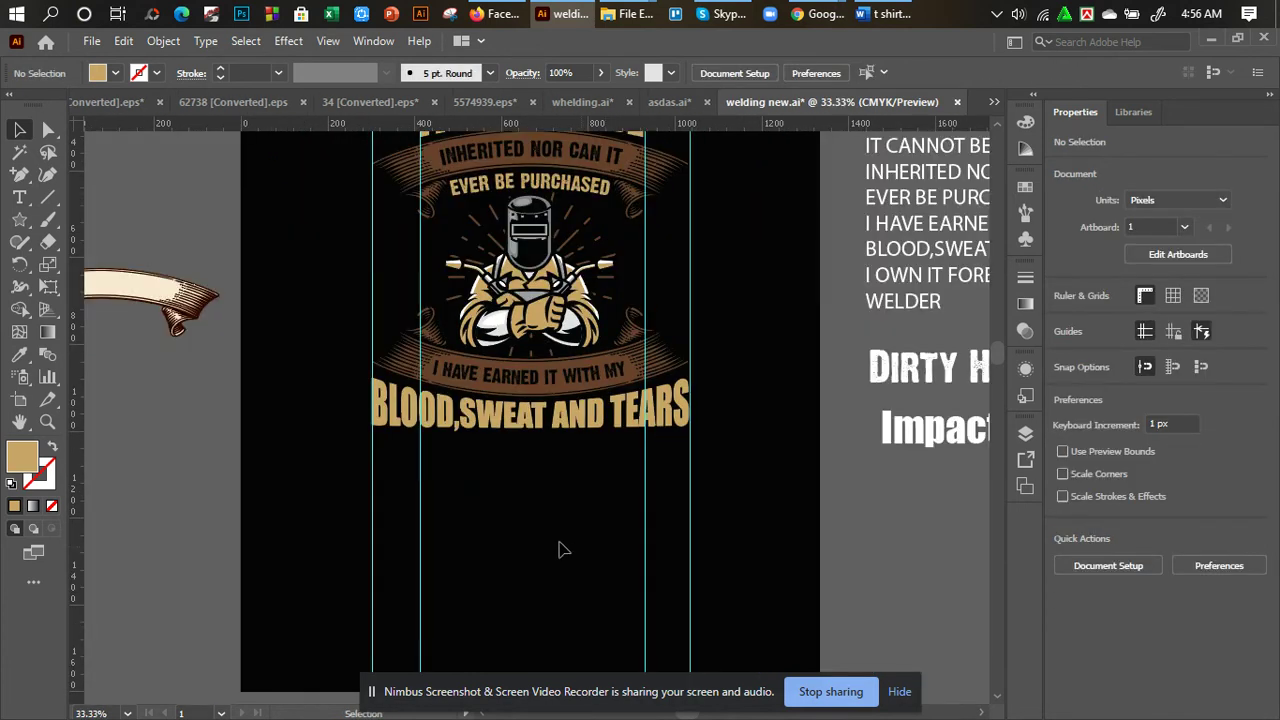
pyautogui.moveTo(548, 536); pyautogui.dragTo(531, 583)
pyautogui.hotkey('ctrl', '-')
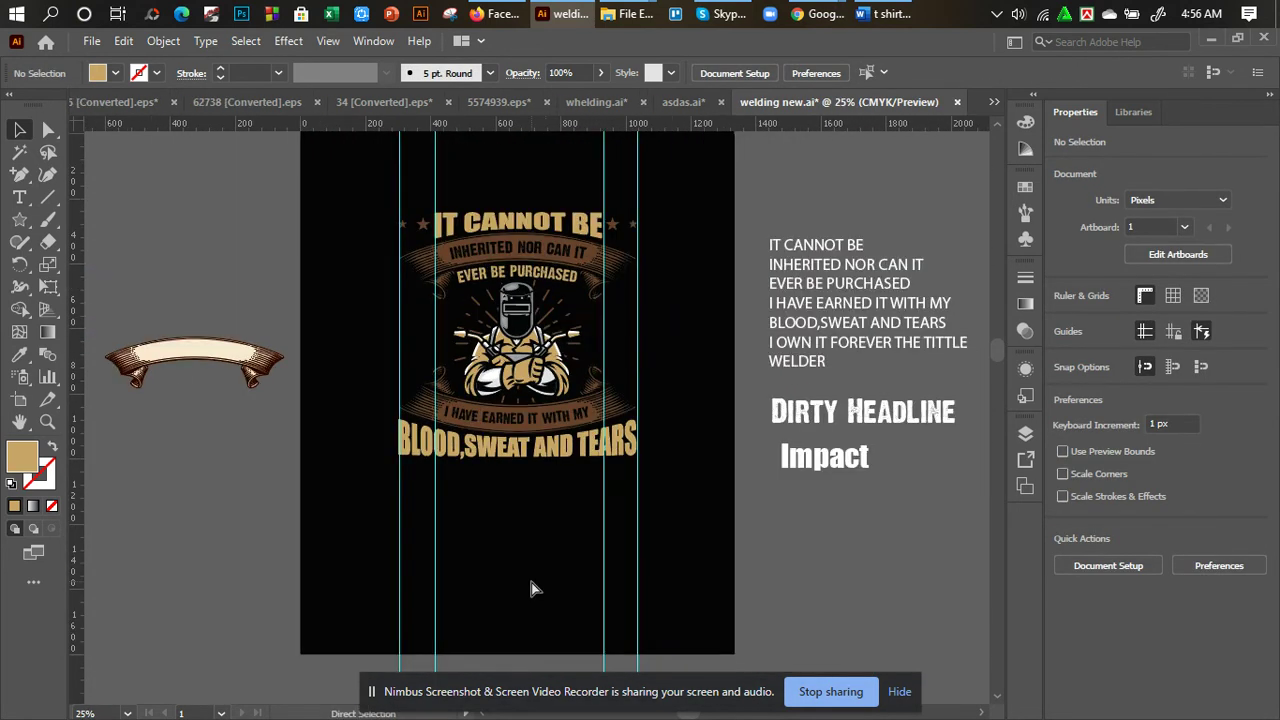
pyautogui.moveTo(531, 583); pyautogui.dragTo(608, 537)
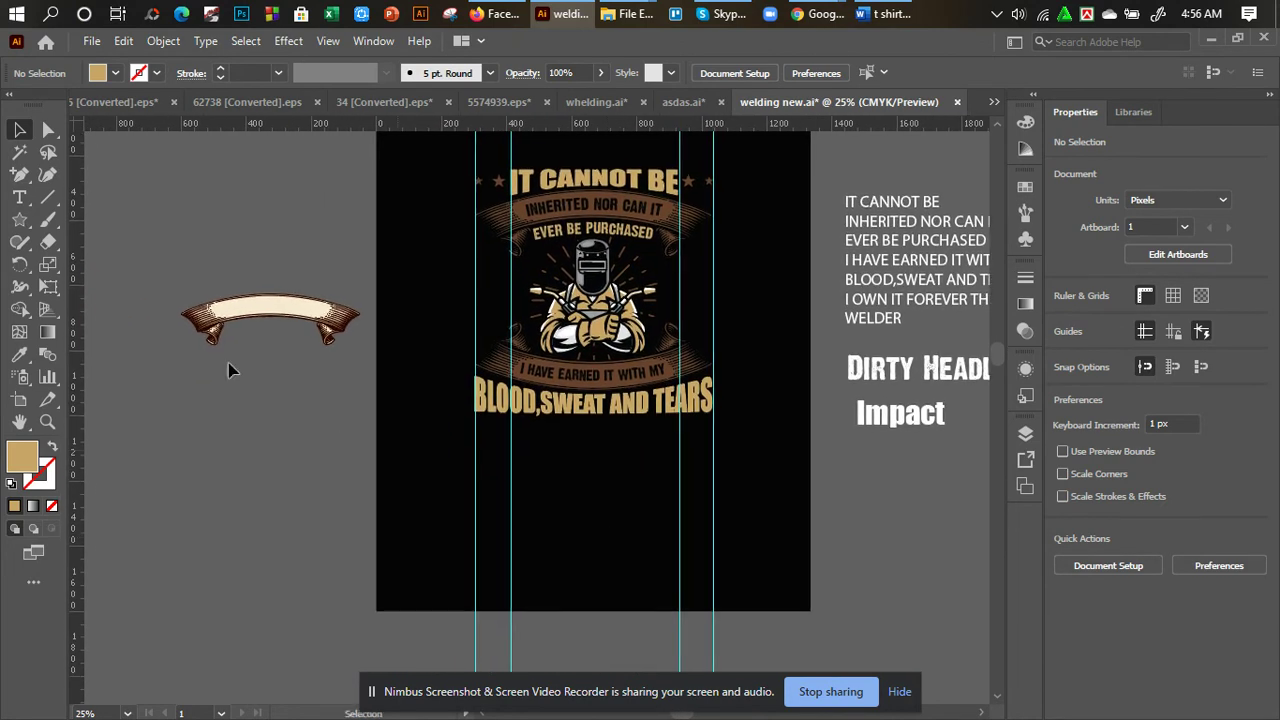
pyautogui.moveTo(19, 219); pyautogui.dragTo(93, 221)
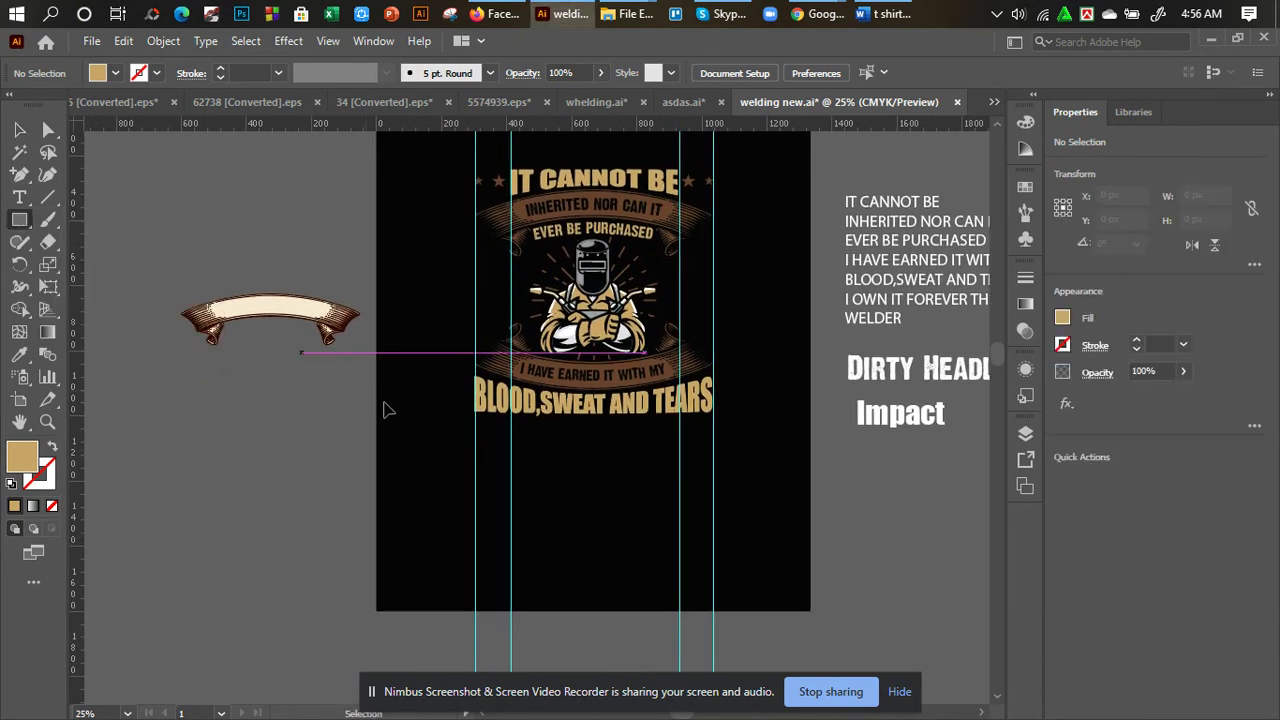
pyautogui.hotkey('ctrl', '+')
pyautogui.hotkey('ctrl', '+')
pyautogui.moveTo(551, 459); pyautogui.dragTo(487, 406)
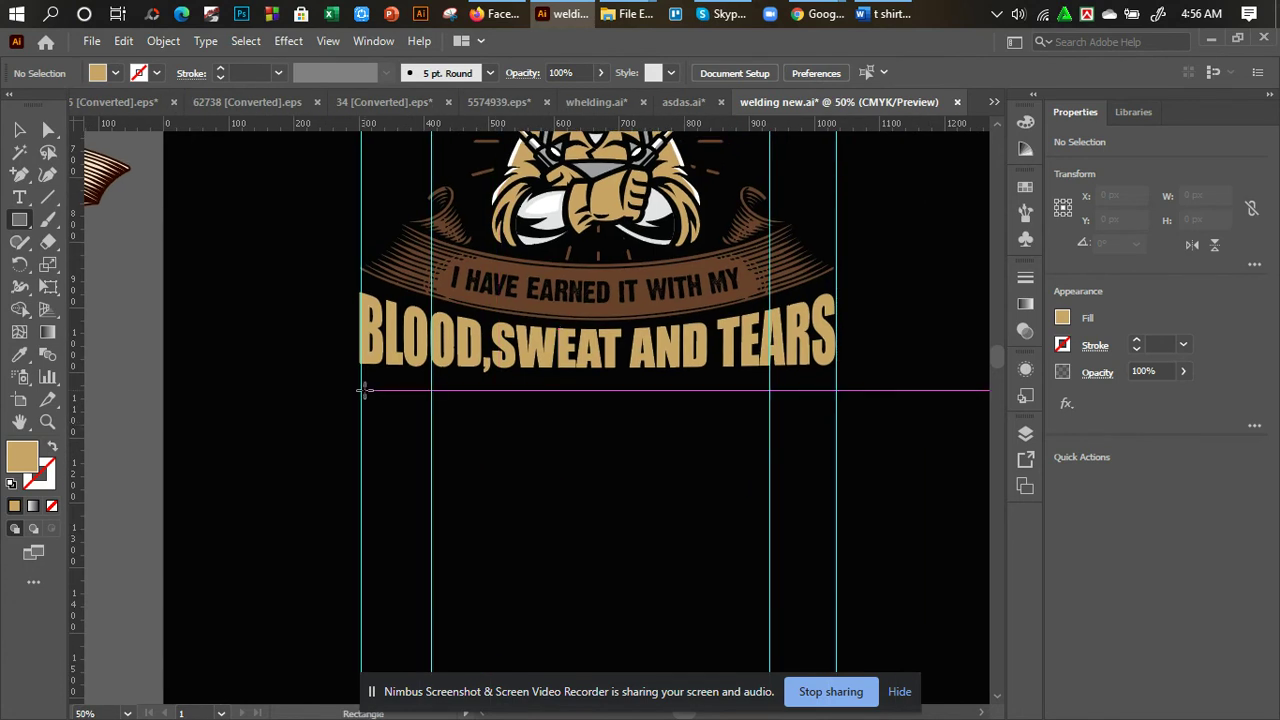
pyautogui.moveTo(361, 377); pyautogui.dragTo(839, 424)
# Recolor the rectangle brown by sampling the brown swatch above the artboard with the Eyedropper.
pyautogui.click(19, 354)
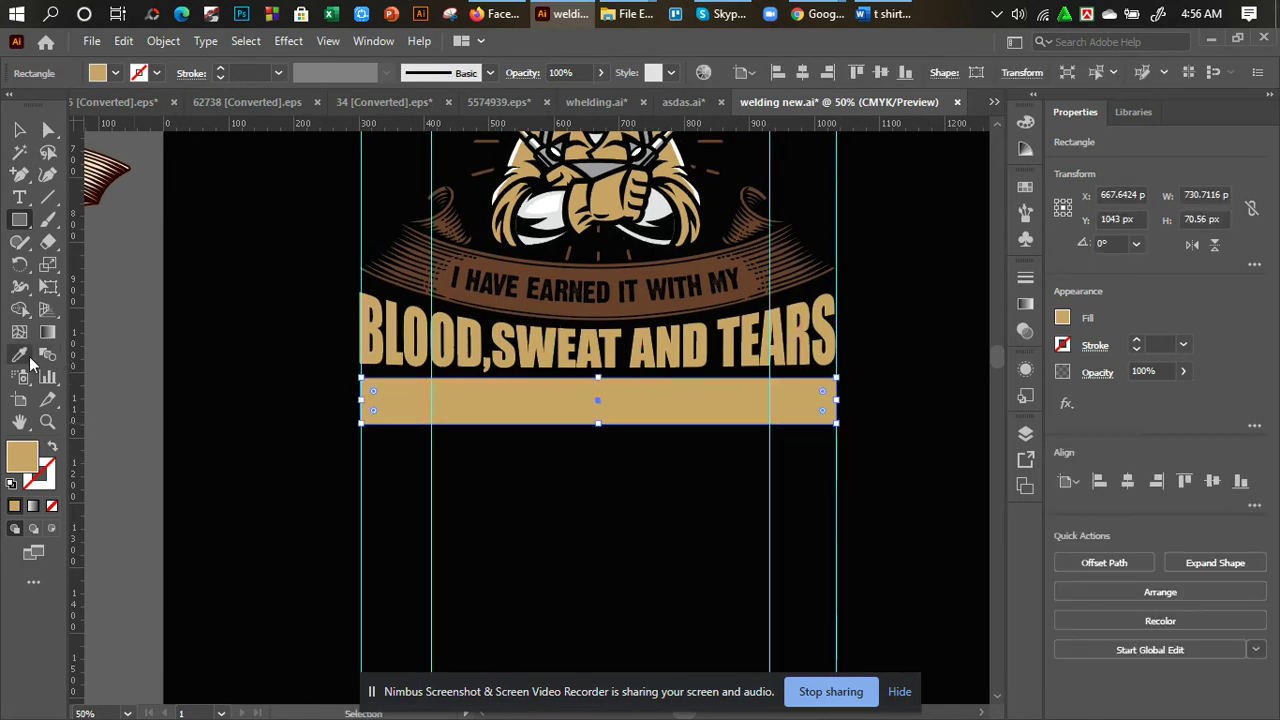
pyautogui.click(481, 293)
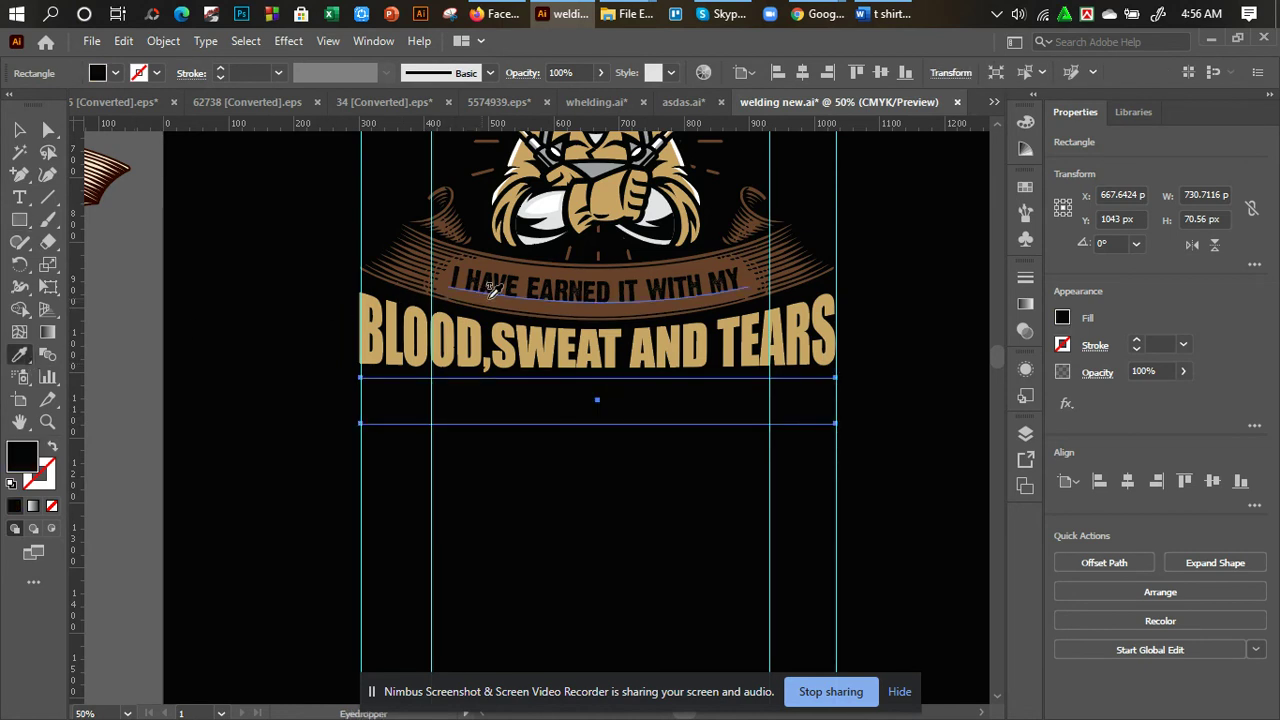
pyautogui.hotkey('ctrl', 'z')
pyautogui.moveTo(548, 274); pyautogui.dragTo(502, 497)
pyautogui.moveTo(530, 294); pyautogui.dragTo(466, 712)
pyautogui.click(333, 268)
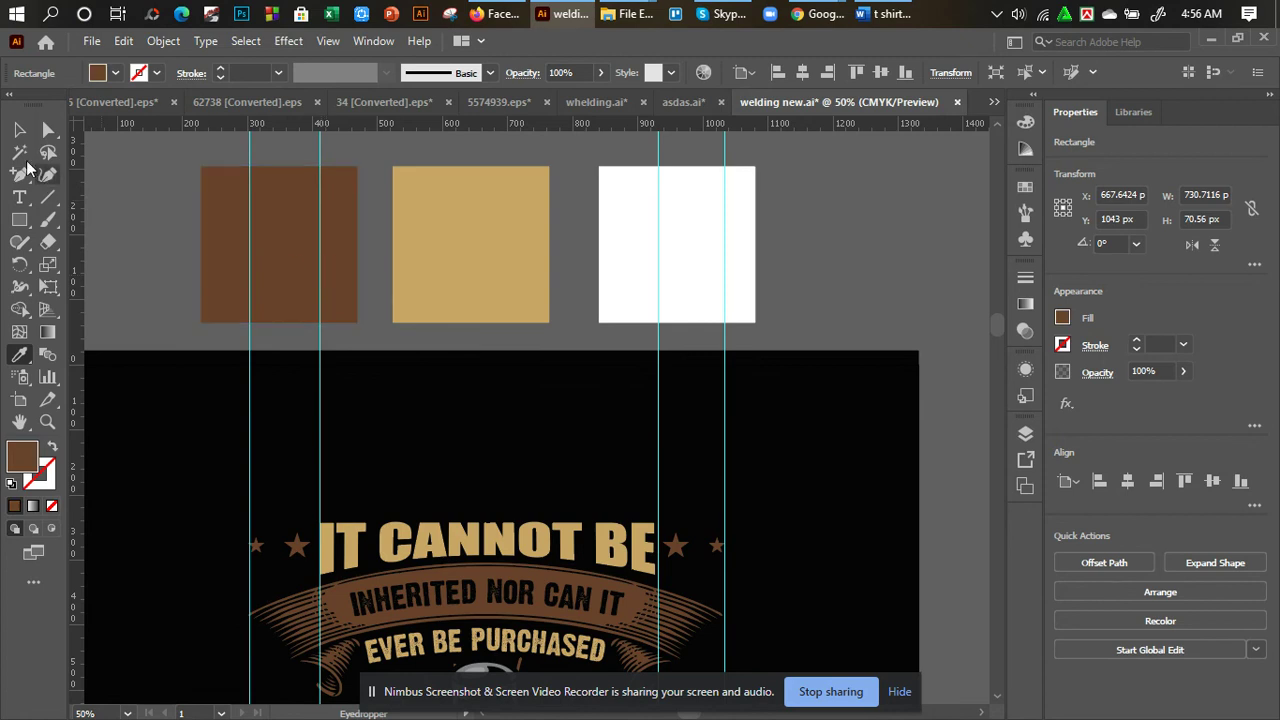
pyautogui.click(19, 130)
pyautogui.hotkey('ctrl', '-')
pyautogui.hotkey('ctrl', '-')
pyautogui.click(464, 483)
# Copy the line "I OWN IT FOREVER THE TITTLE" from the quote text and paste it as new text below the brown bar.
pyautogui.moveTo(525, 478); pyautogui.dragTo(481, 482)
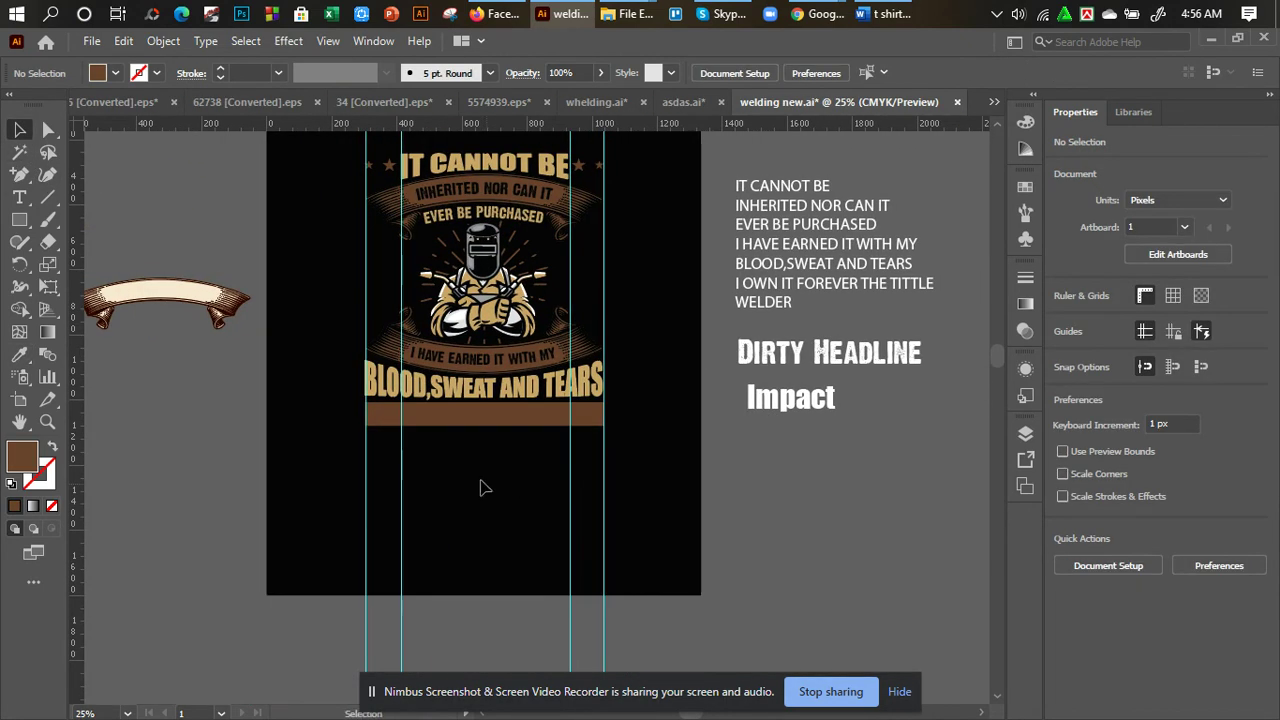
pyautogui.click(21, 196)
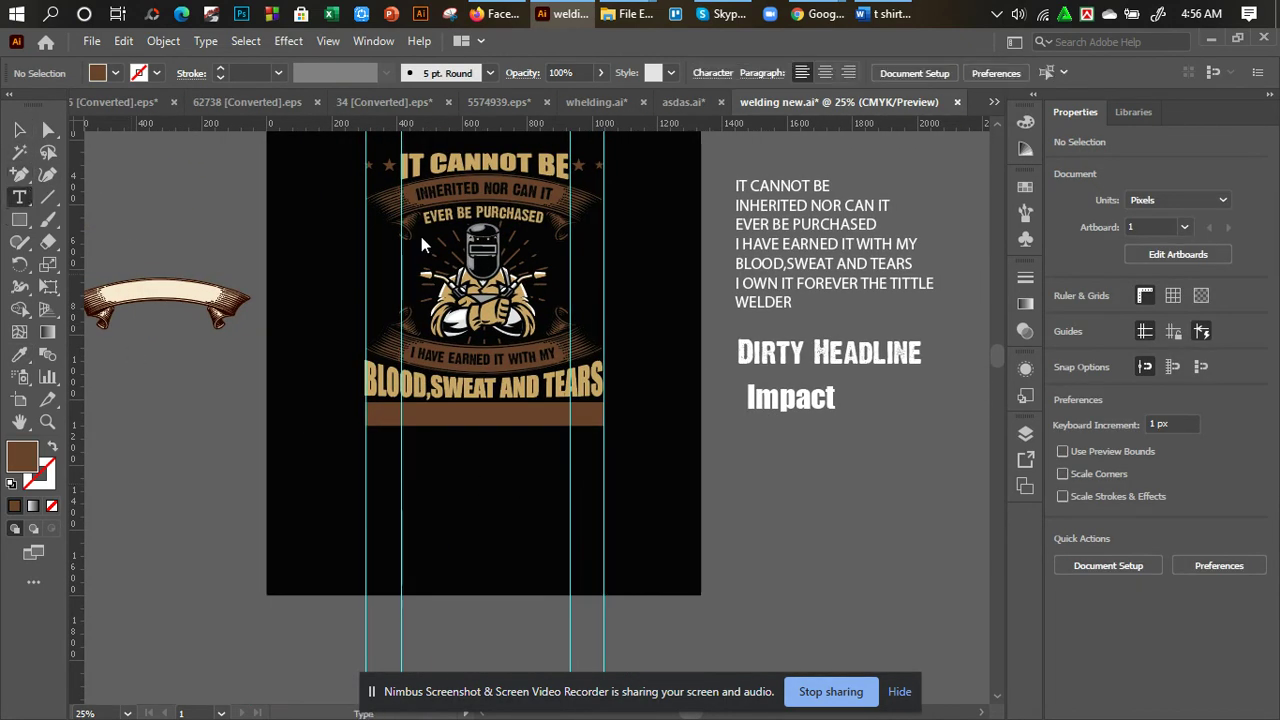
pyautogui.tripleClick(788, 283)
pyautogui.hotkey('ctrl', 'c')
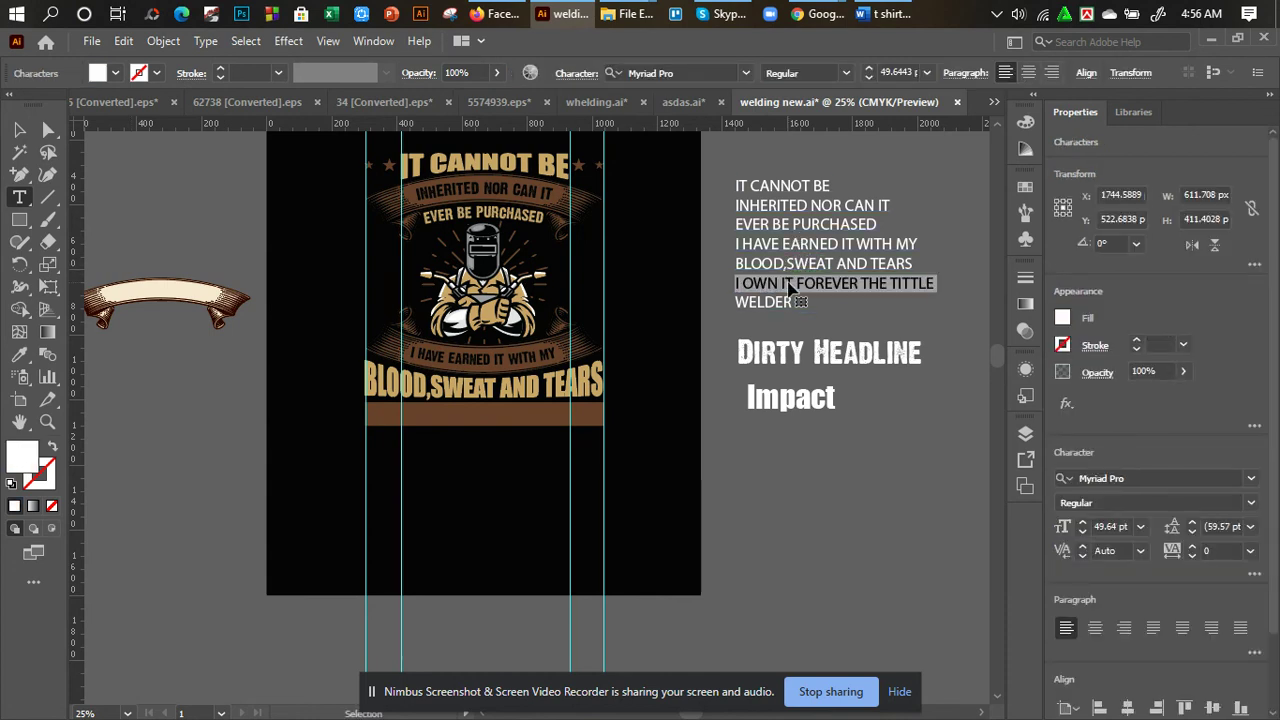
pyautogui.click(460, 472)
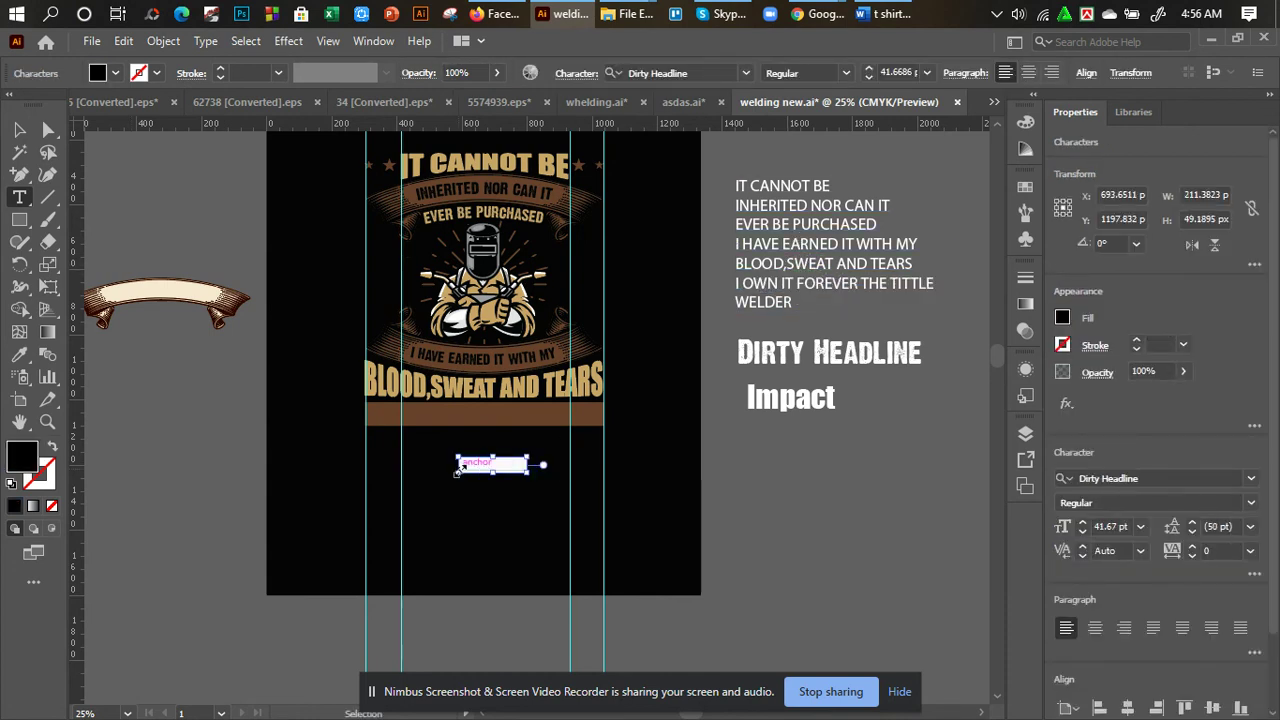
pyautogui.hotkey('ctrl', 'v')
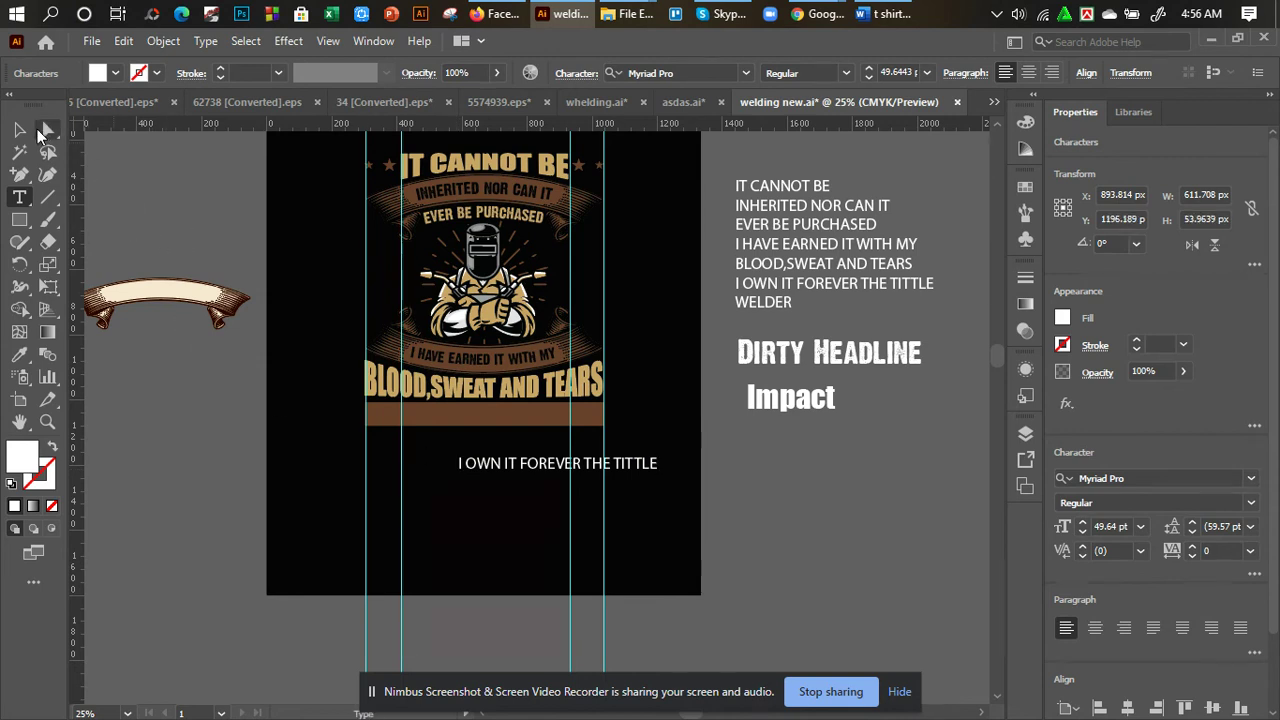
pyautogui.click(24, 132)
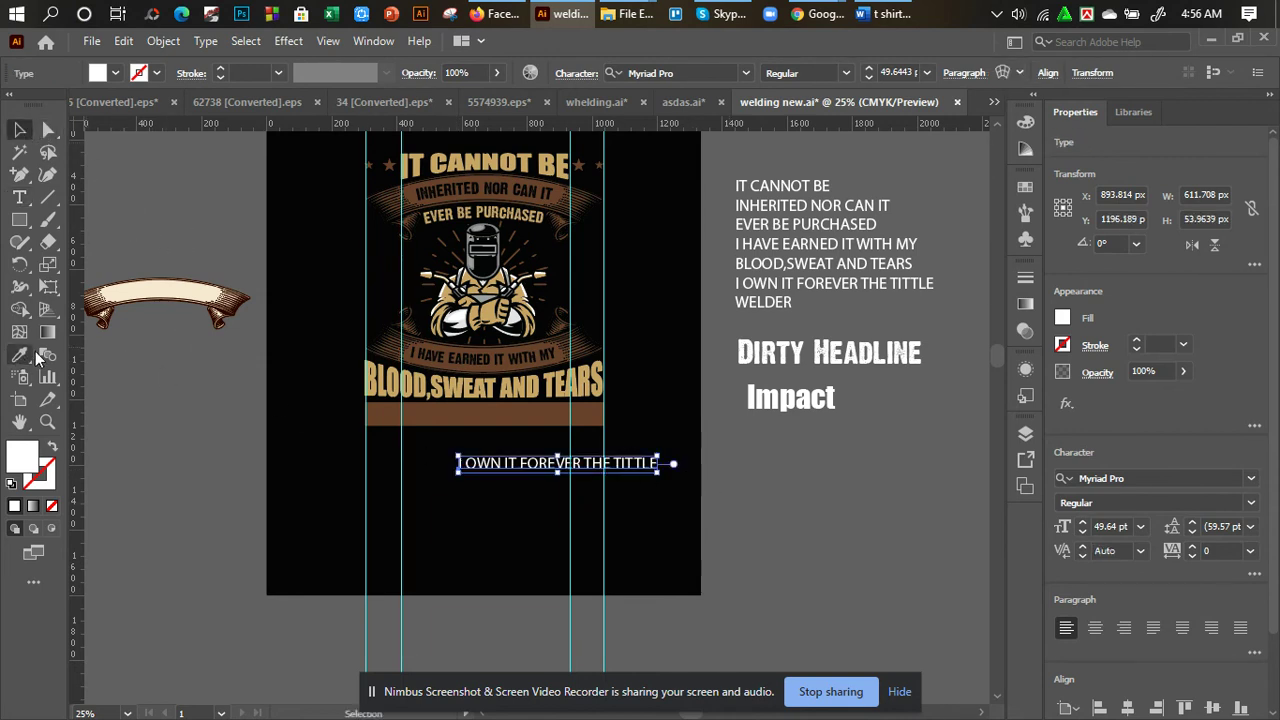
# Apply the Dirty Headline sample's style to the pasted line with the Eyedropper and move it onto the start of the brown bar.
pyautogui.click(676, 365)
pyautogui.moveTo(477, 459); pyautogui.dragTo(389, 455)
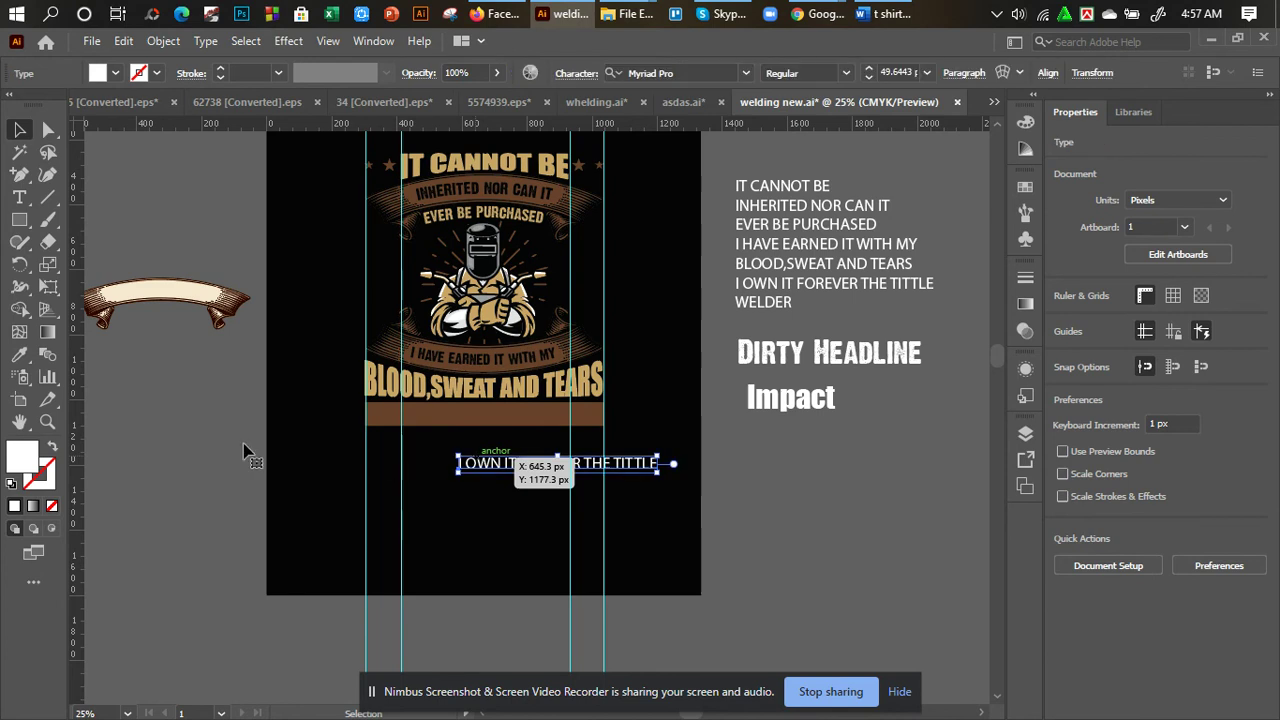
pyautogui.click(19, 354)
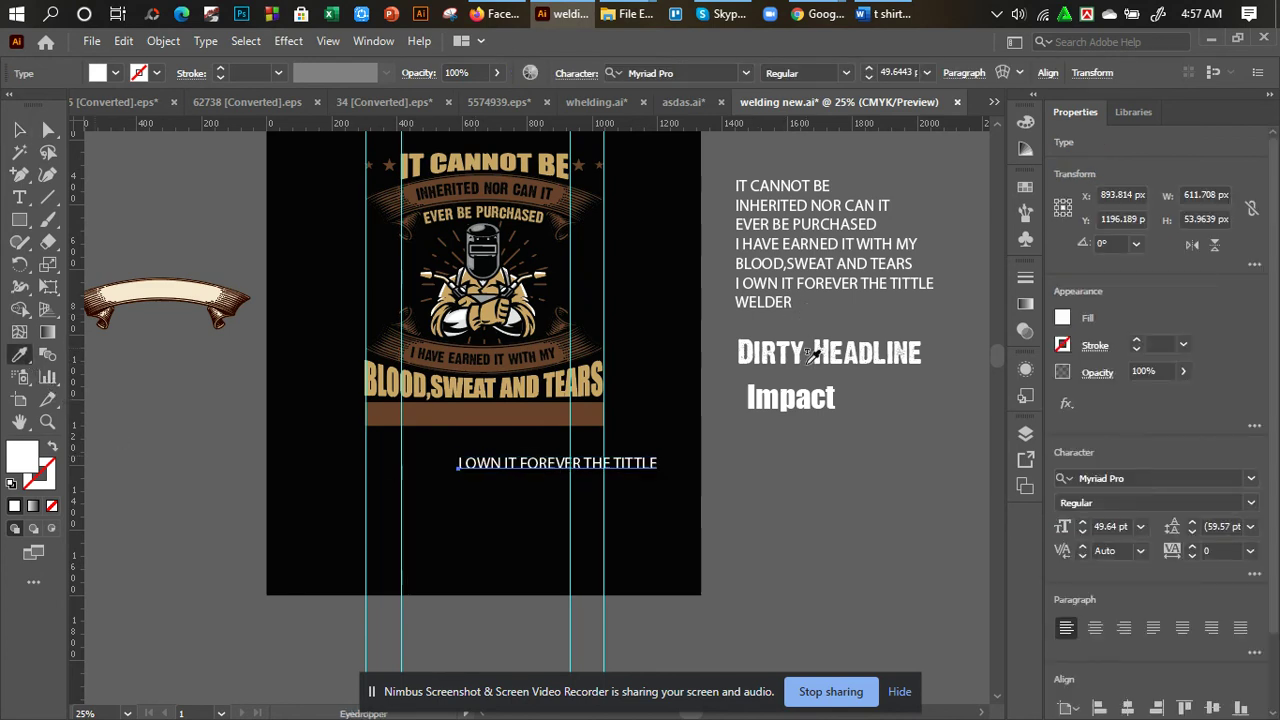
pyautogui.click(810, 352)
pyautogui.click(19, 130)
pyautogui.moveTo(700, 456); pyautogui.dragTo(604, 408)
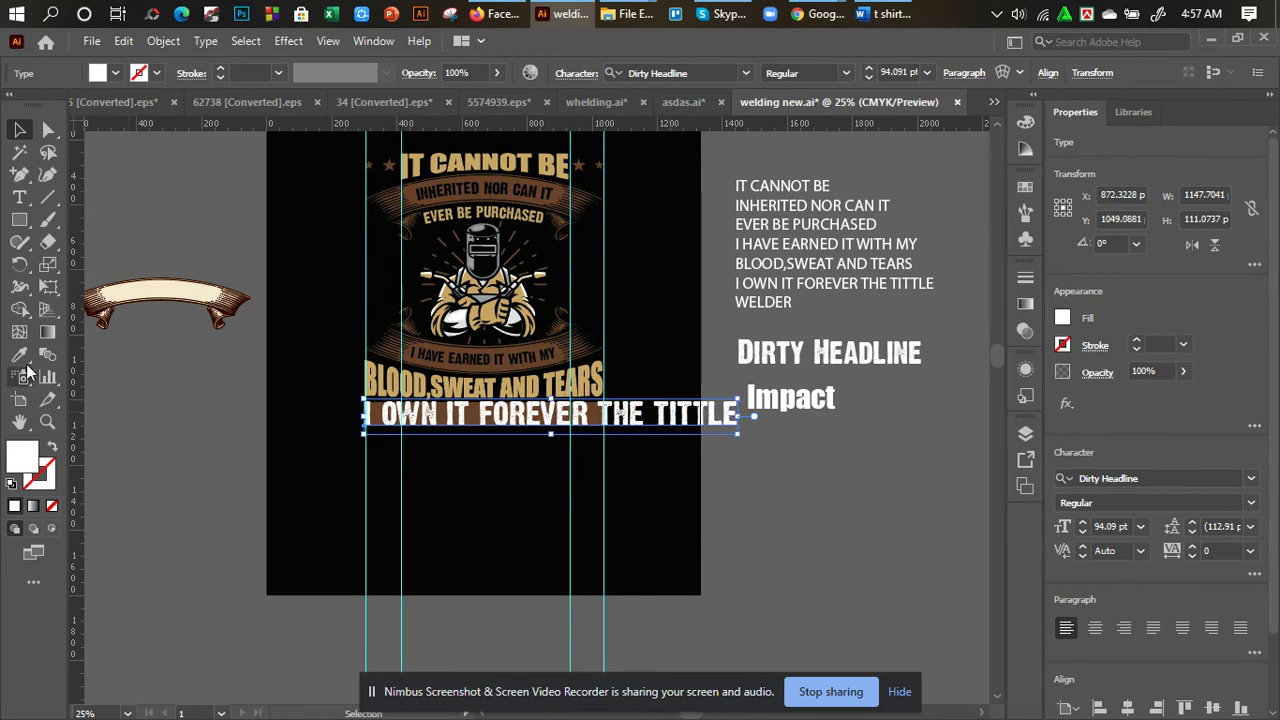
# Recolor the "I OWN IT FOREVER THE TITTLE" text black by sampling the artboard background.
pyautogui.click(19, 354)
pyautogui.click(313, 400)
pyautogui.click(21, 131)
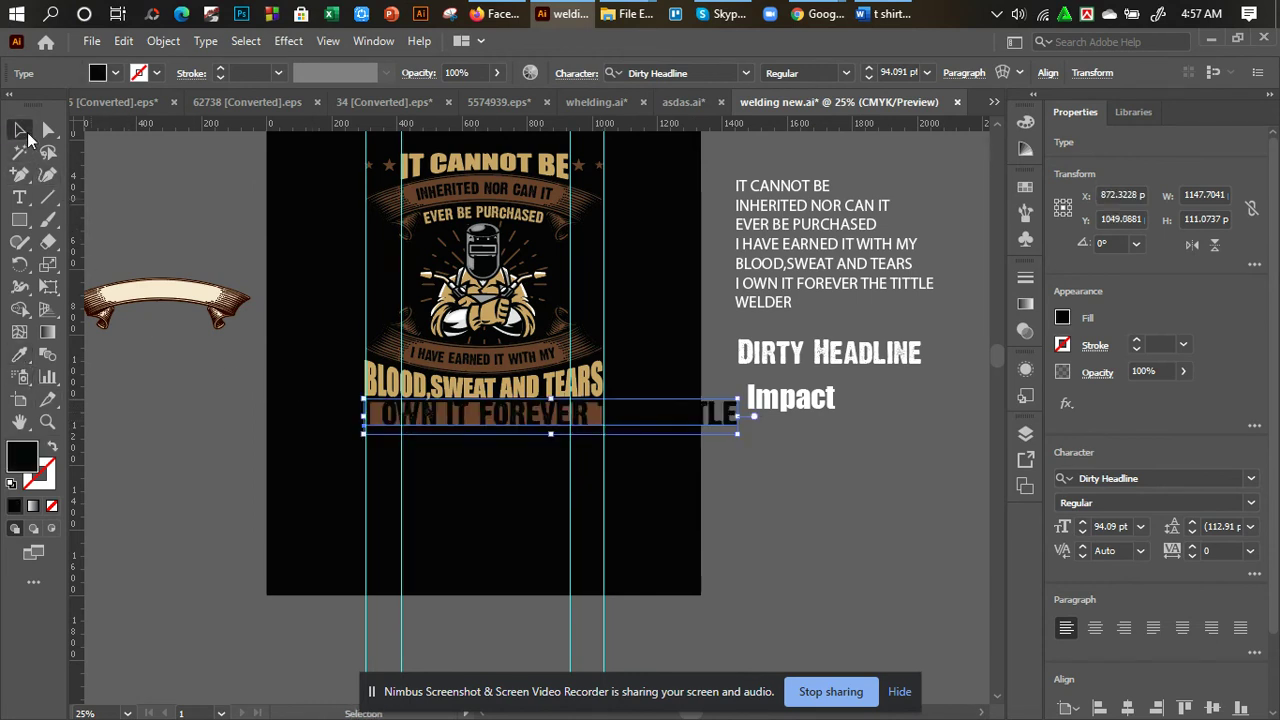
# Scale down the "I OWN IT FOREVER THE TITTLE" text and center it on the brown bar between the inner guides.
pyautogui.hotkey('ctrl', '+')
pyautogui.hotkey('ctrl', '+')
pyautogui.moveTo(710, 495); pyautogui.dragTo(780, 494)
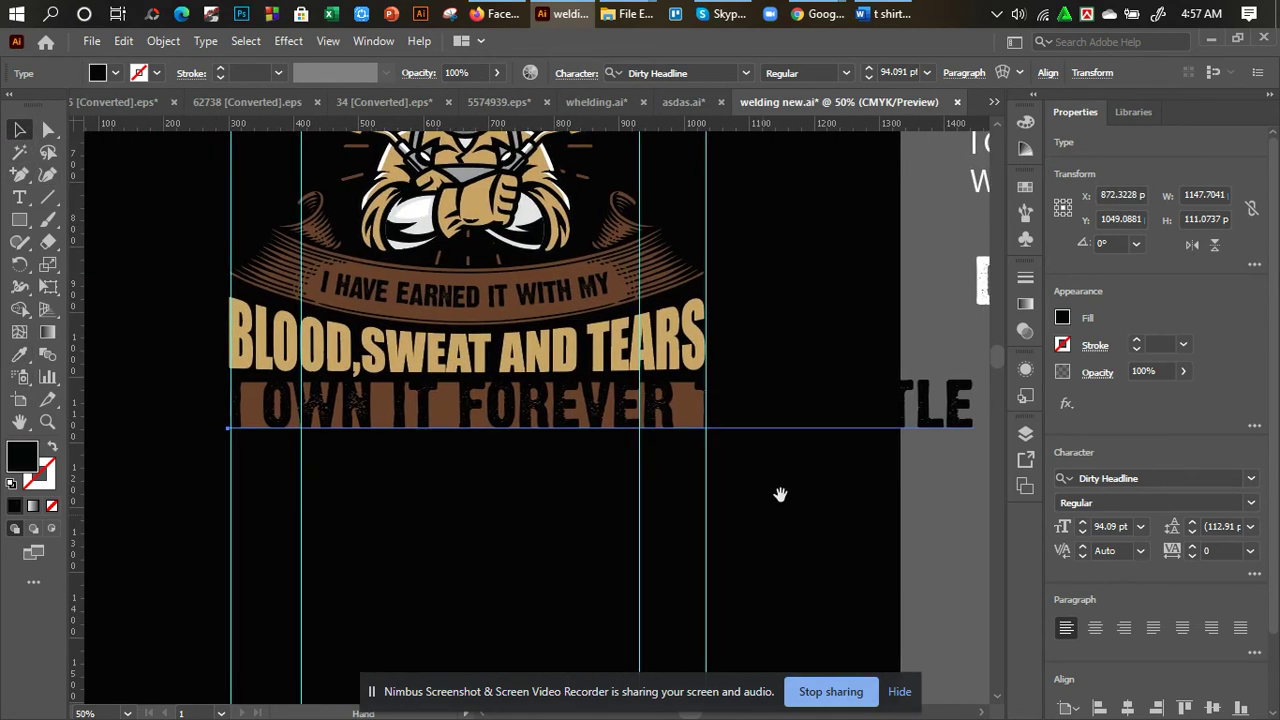
pyautogui.moveTo(968, 411); pyautogui.dragTo(641, 411)
pyautogui.click(531, 489)
# Draw a black five-pointed star about 29 × 28 px on the brown bar, just before the word "I".
pyautogui.hotkey('ctrl', '=')
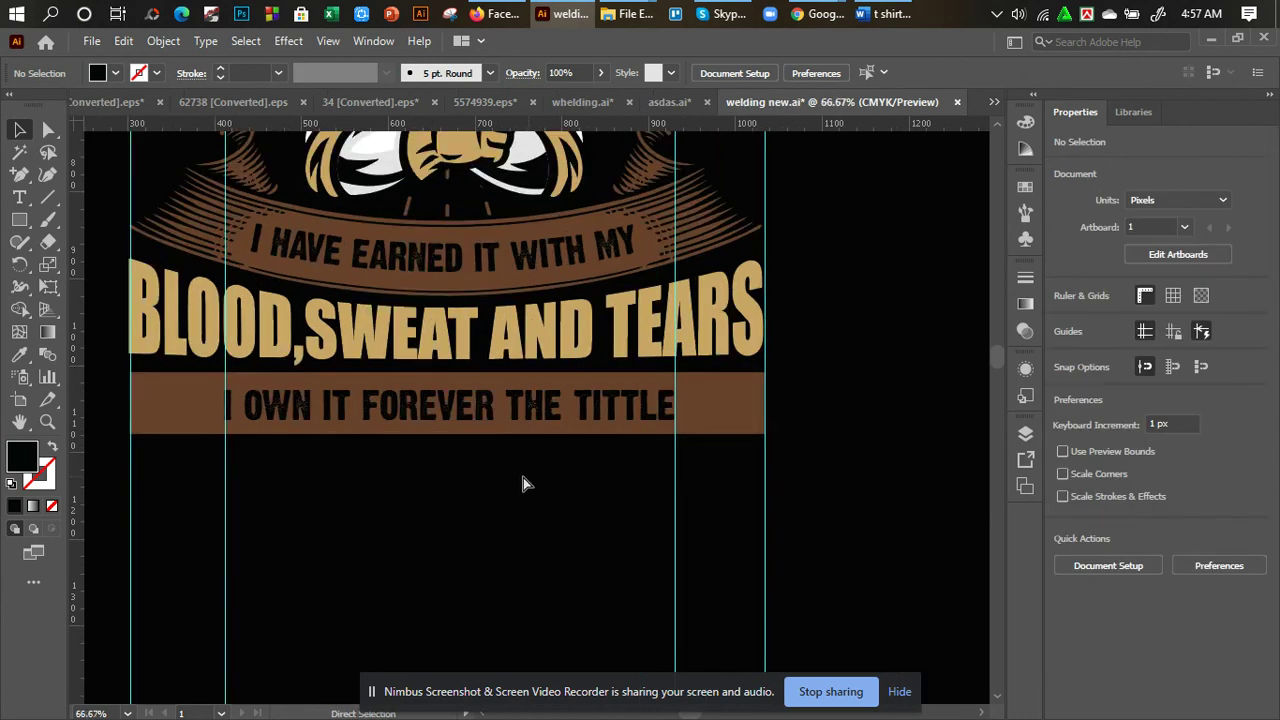
pyautogui.hotkey('ctrl', '=')
pyautogui.moveTo(523, 486); pyautogui.dragTo(825, 483)
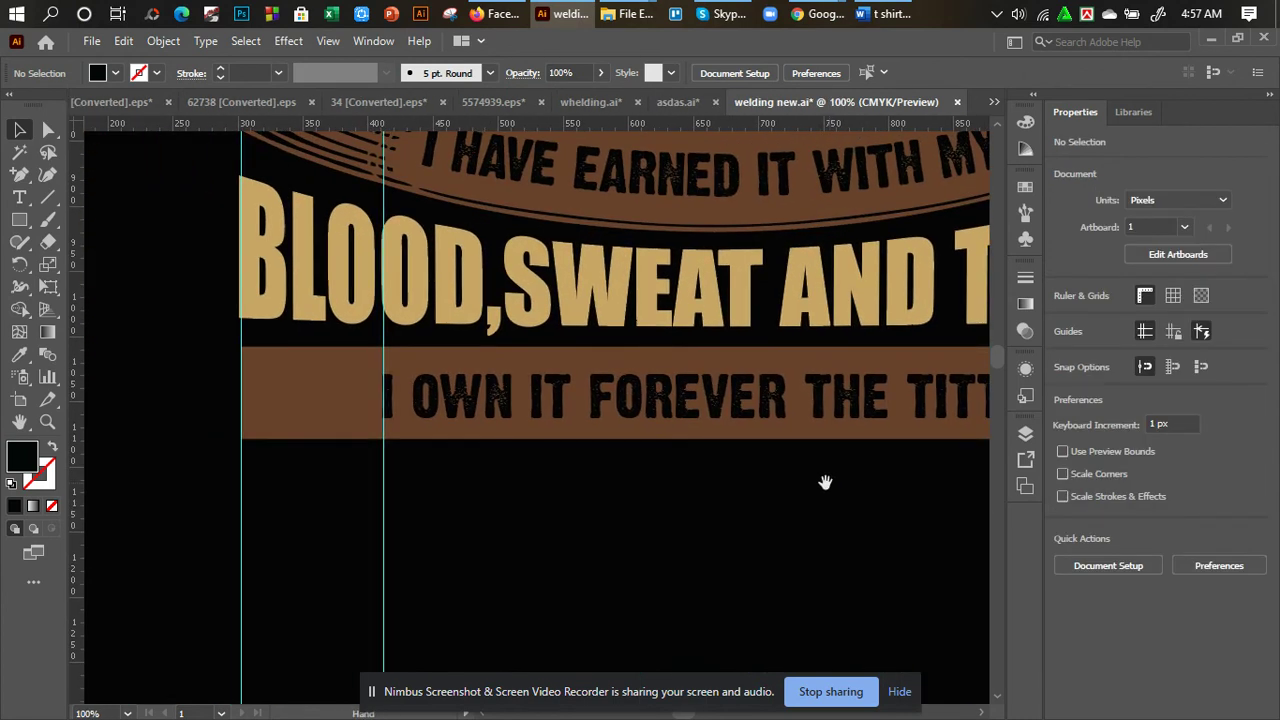
pyautogui.click(14, 196)
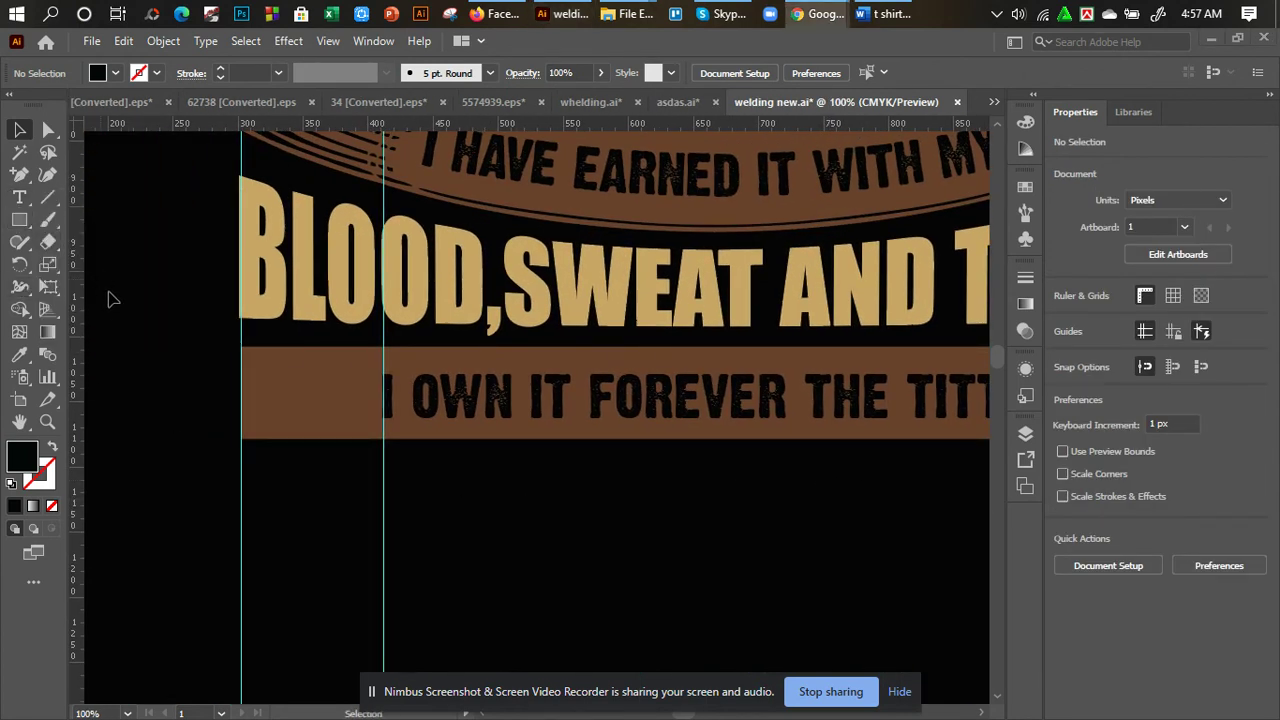
pyautogui.click(19, 219)
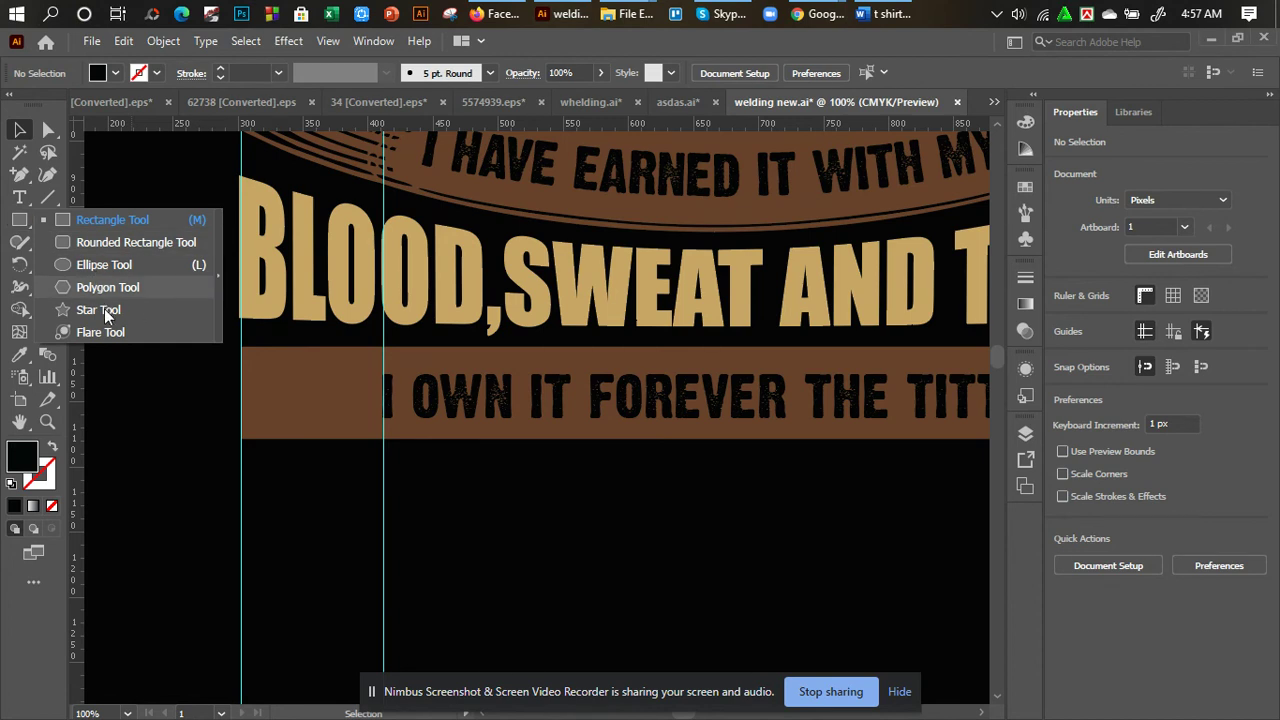
pyautogui.click(104, 308)
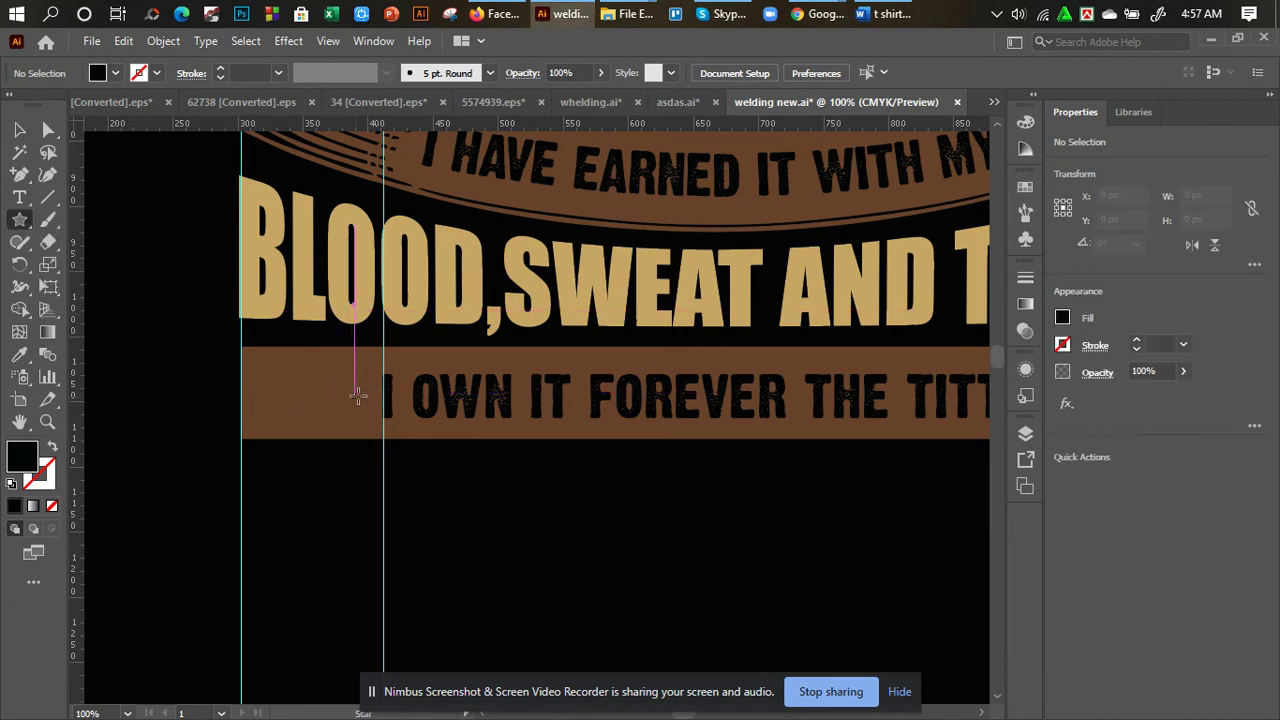
pyautogui.moveTo(350, 393)
pyautogui.mouseDown()
pyautogui.moveTo(356, 415)
pyautogui.moveTo(333, 393)
pyautogui.moveTo(273, 405)
pyautogui.moveTo(335, 395)
pyautogui.mouseUp()
# Enlarge the star to about 34 px tall, keeping it beside the start of the text.
pyautogui.click(19, 129)
pyautogui.click(310, 426)
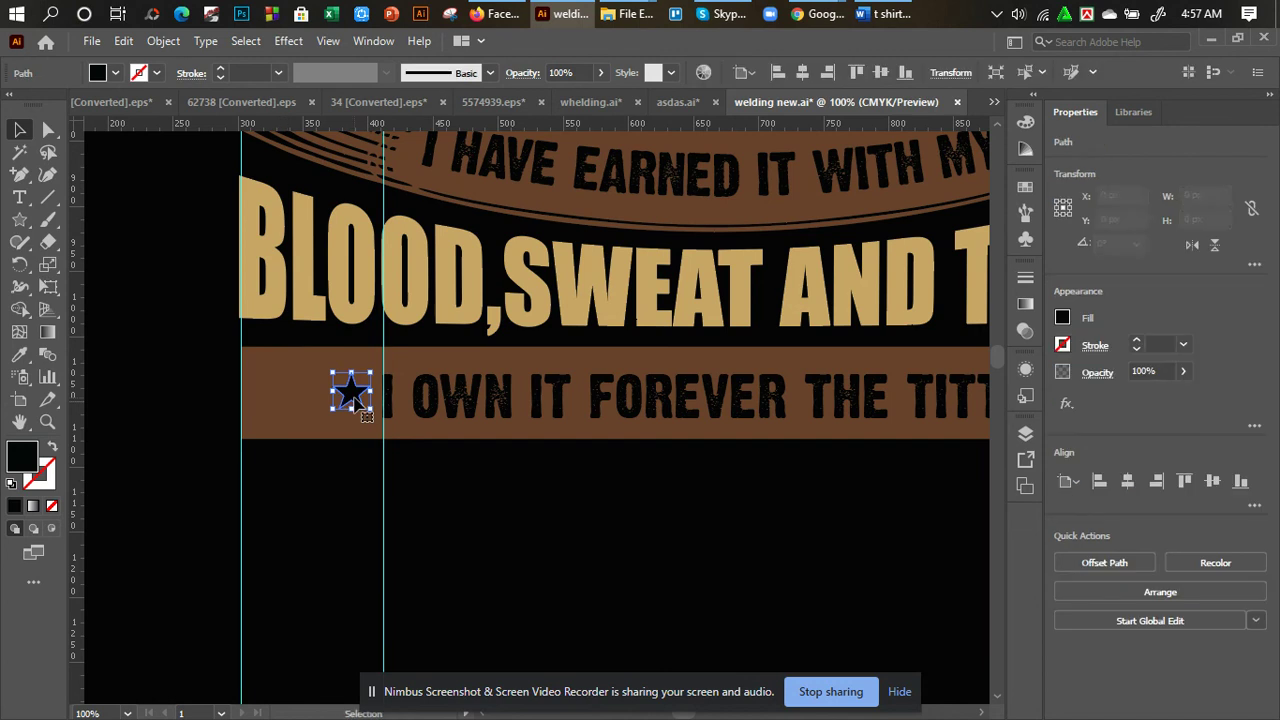
pyautogui.keyDown('shift'); pyautogui.click(334, 394); pyautogui.keyUp('shift')
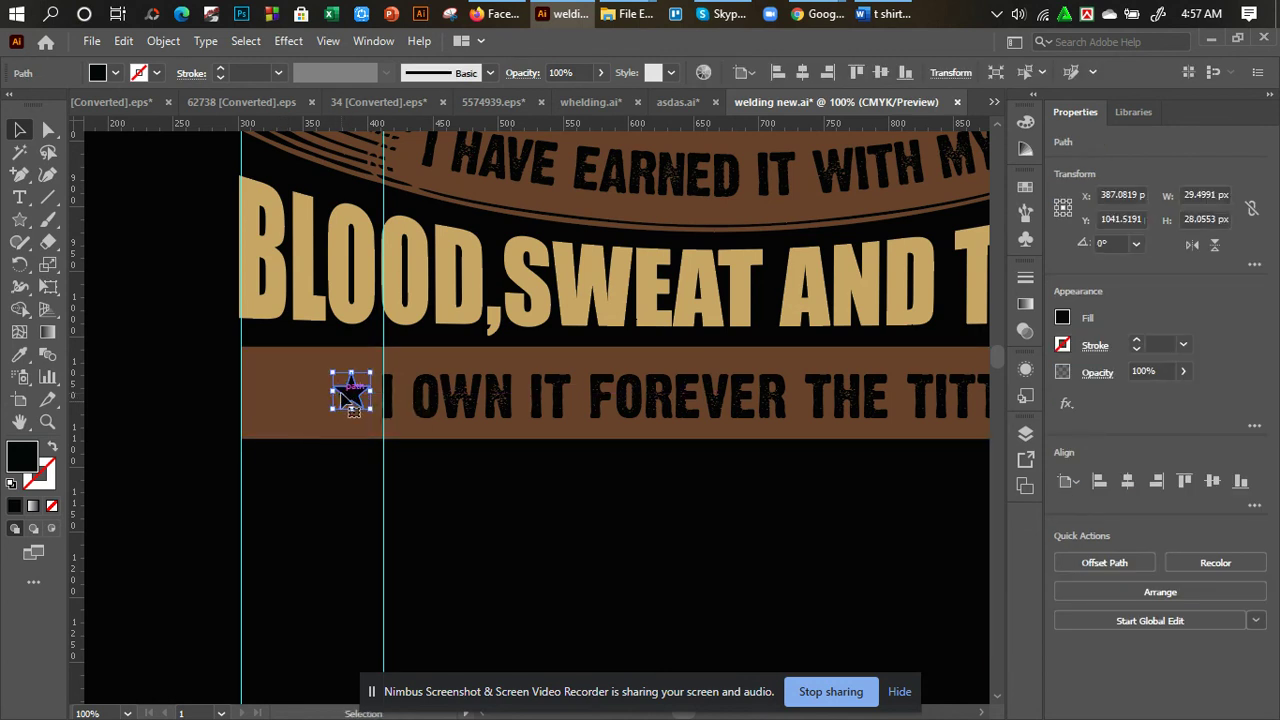
pyautogui.moveTo(333, 393); pyautogui.dragTo(323, 392)
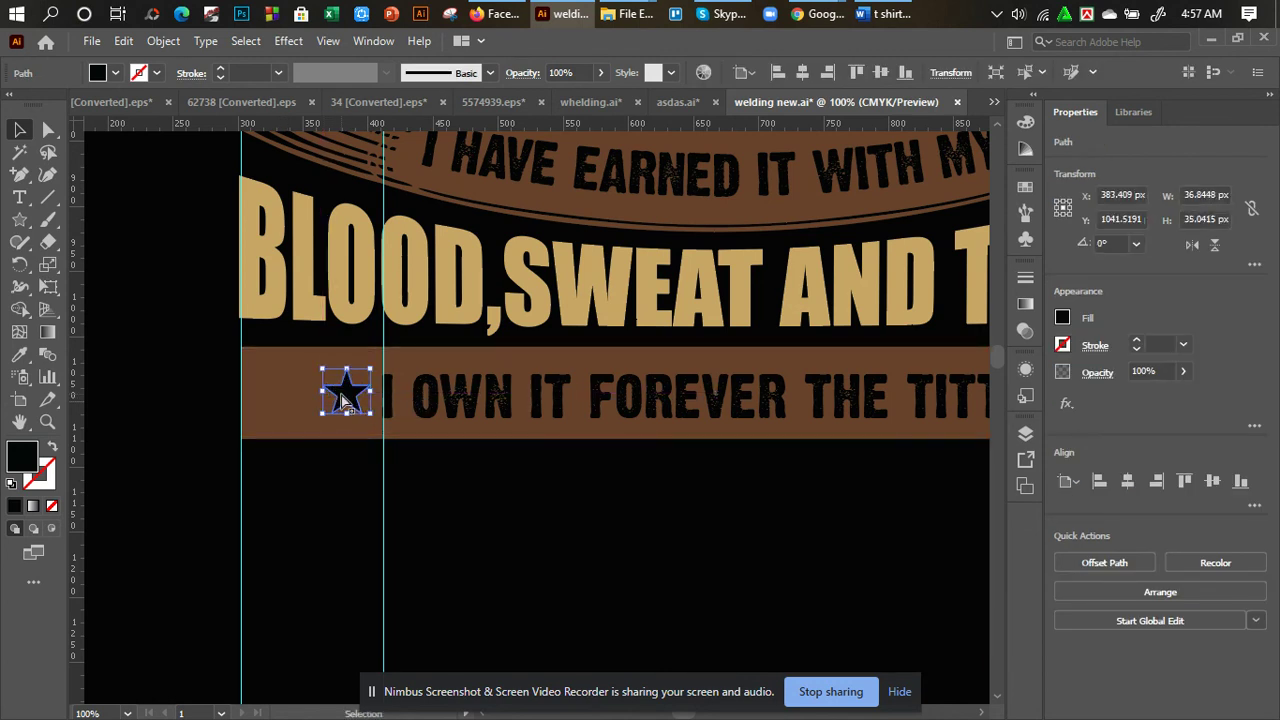
pyautogui.moveTo(371, 397); pyautogui.dragTo(377, 398)
# Duplicate the star toward the bar's left end, shift the original slightly away from the text, and group the two stars.
pyautogui.moveTo(340, 408); pyautogui.dragTo(257, 407)
pyautogui.click(334, 457)
pyautogui.moveTo(347, 400); pyautogui.dragTo(342, 401)
pyautogui.keyDown('shift'); pyautogui.click(349, 397); pyautogui.keyUp('shift')
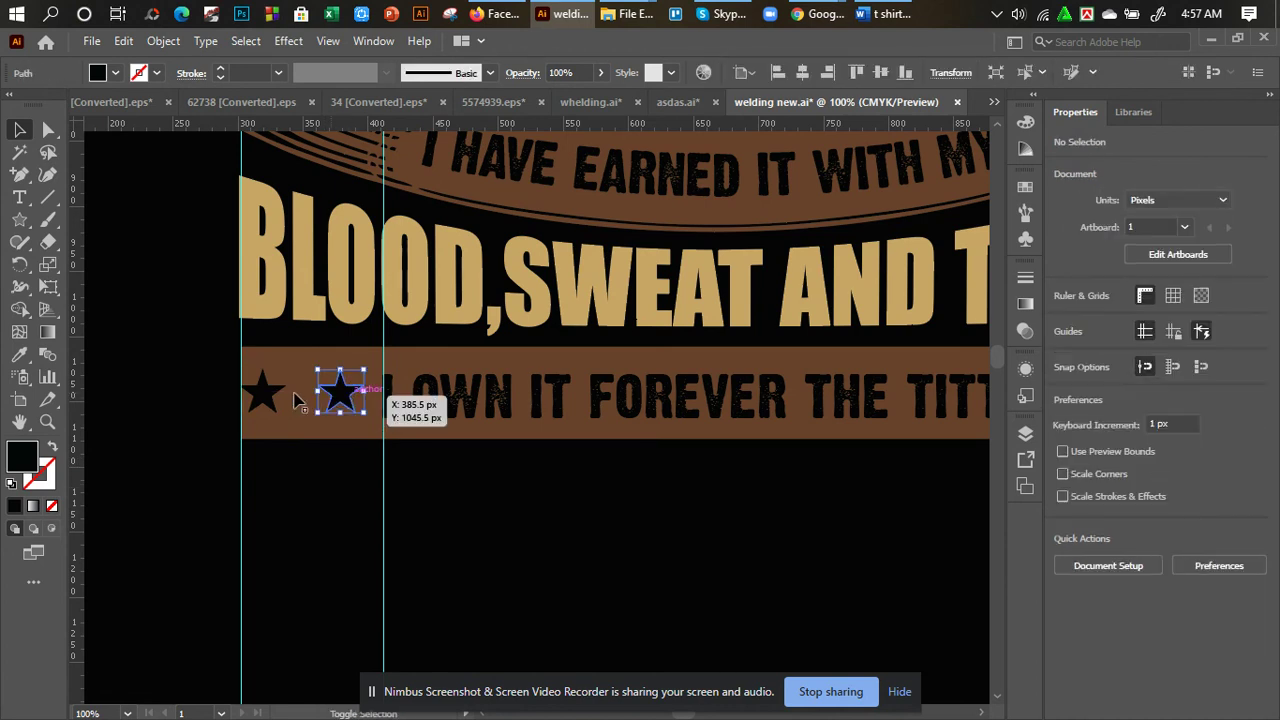
pyautogui.keyDown('shift'); pyautogui.click(271, 397); pyautogui.keyUp('shift')
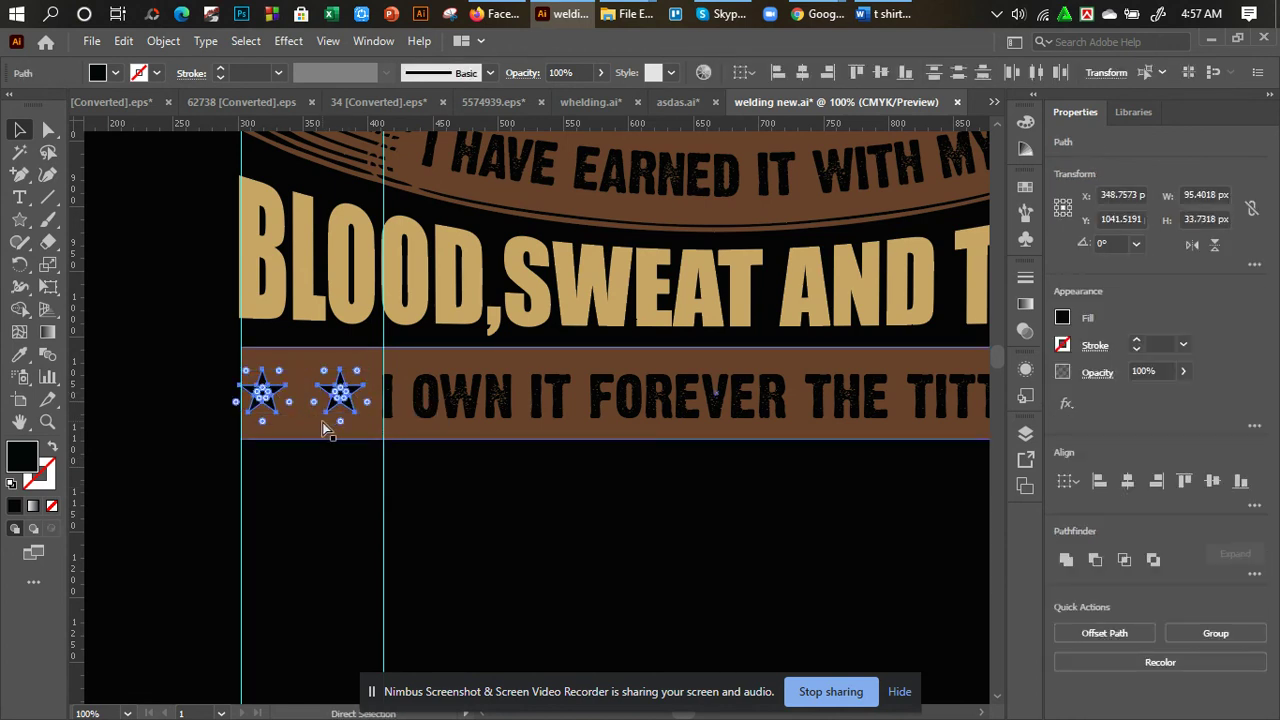
pyautogui.hotkey('ctrl', 'g')
pyautogui.click(320, 474)
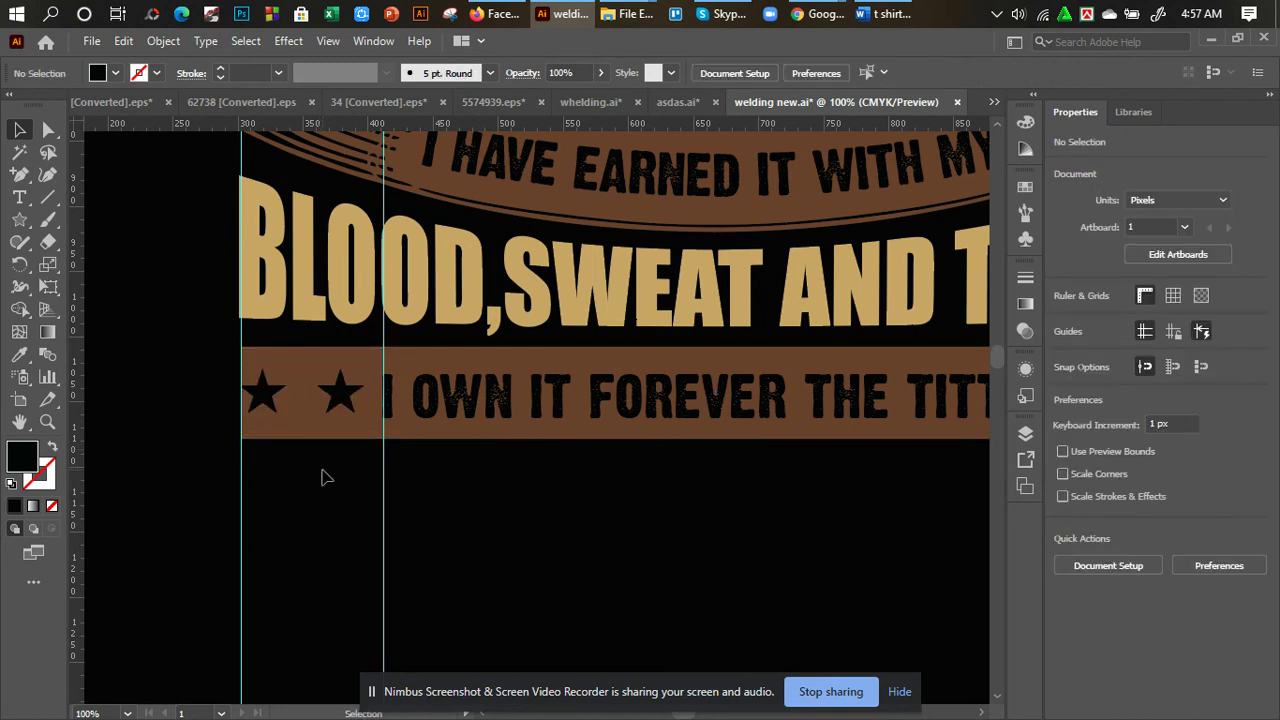
# Duplicate the star pair to the brown bar's opposite end, after the word "TITTLE".
pyautogui.hotkey('ctrl', '-')
pyautogui.hotkey('ctrl', '-')
pyautogui.moveTo(384, 468); pyautogui.dragTo(337, 473)
pyautogui.moveTo(398, 417); pyautogui.dragTo(788, 436)
pyautogui.click(746, 458)
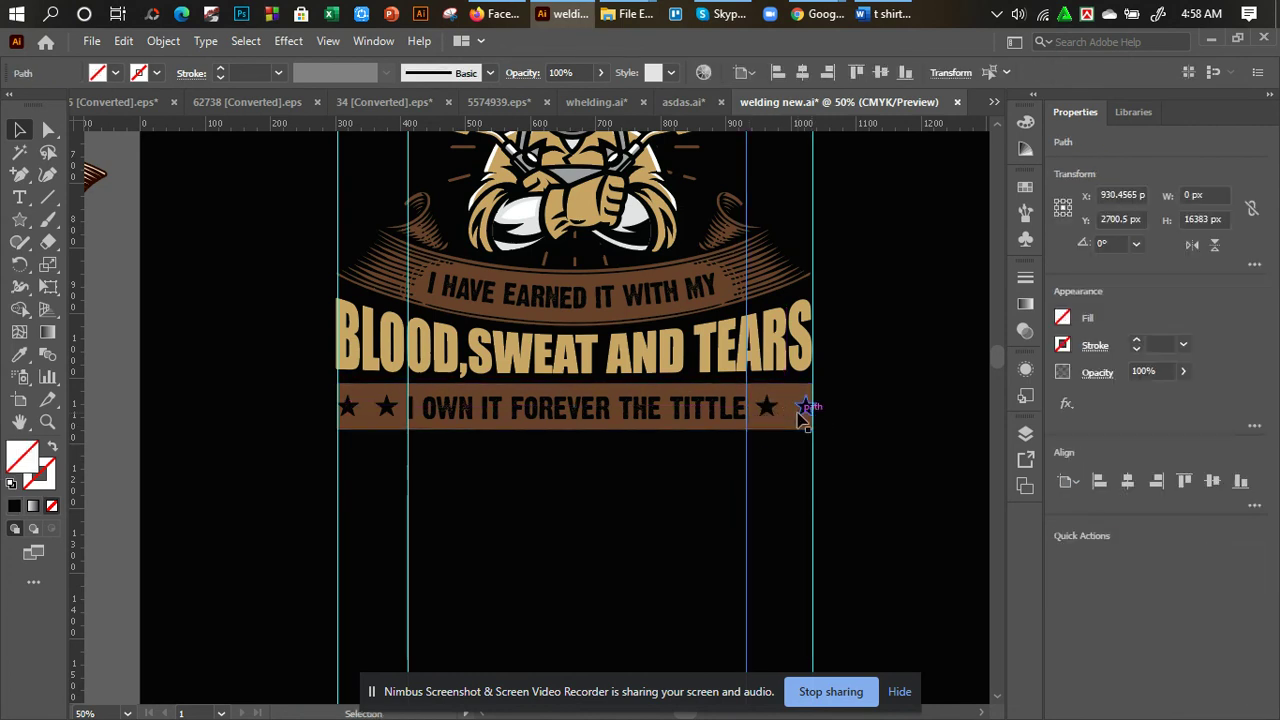
# Group the two stars before the text and scale them to about 73 × 26 px, spaced between the bar's end and the text.
pyautogui.hotkey('ctrl', '=')
pyautogui.hotkey('ctrl', '=')
pyautogui.moveTo(793, 413); pyautogui.dragTo(763, 423)
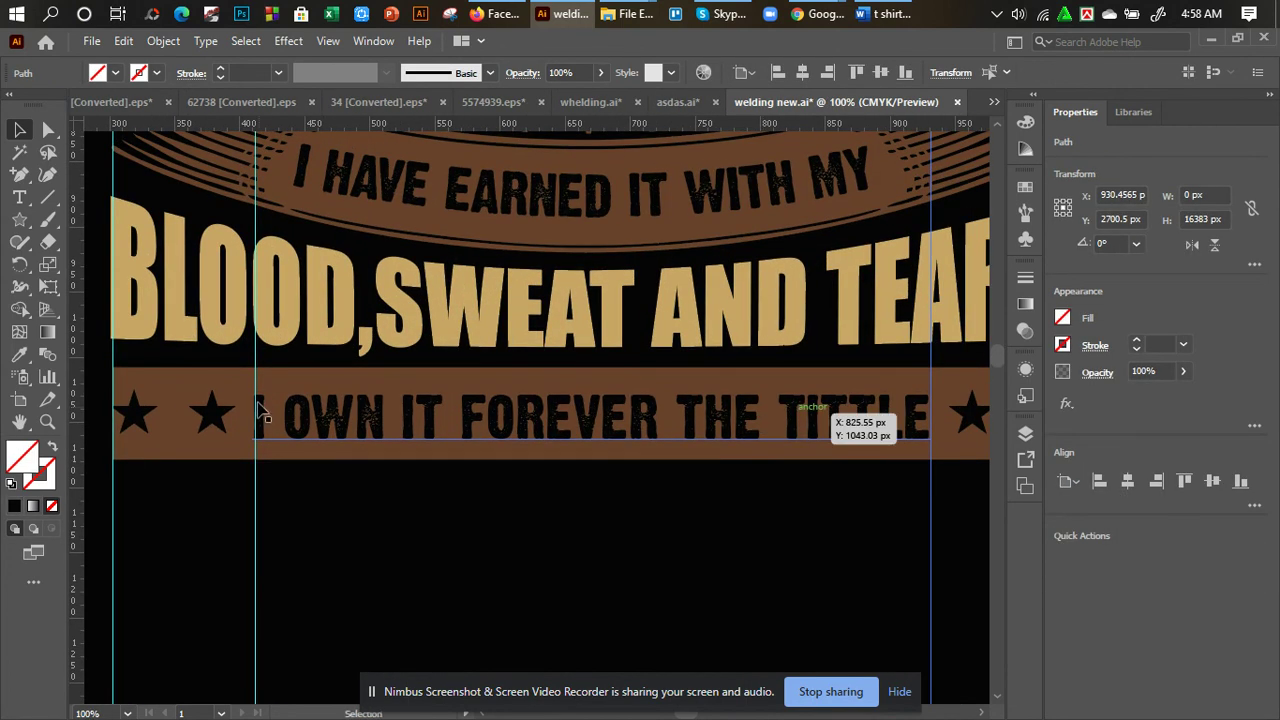
pyautogui.click(212, 412)
pyautogui.keyDown('shift'); pyautogui.click(135, 414); pyautogui.keyUp('shift')
pyautogui.hotkey('ctrl', 'g')
pyautogui.moveTo(243, 414); pyautogui.dragTo(214, 418)
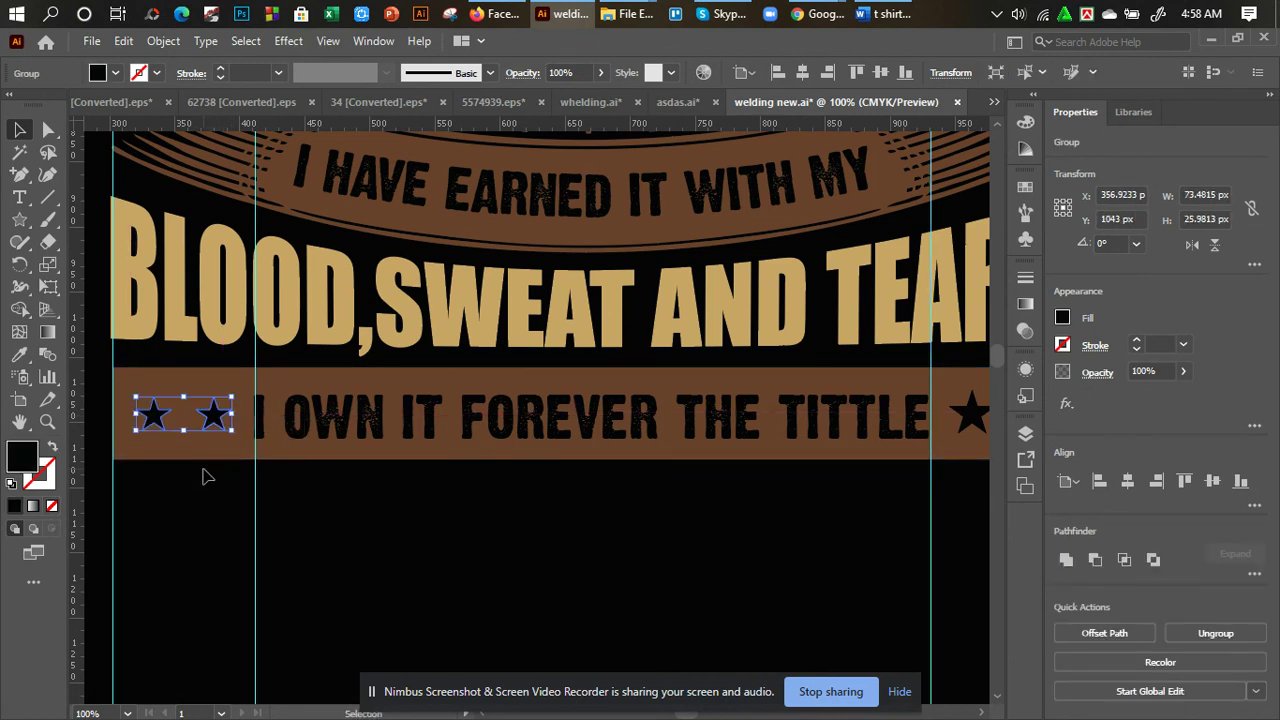
pyautogui.click(206, 472)
# Delete the larger stars after "TITTLE" and put a copy of the smaller star pair in their place.
pyautogui.hotkey('ctrl', '-')
pyautogui.hotkey('ctrl', '-')
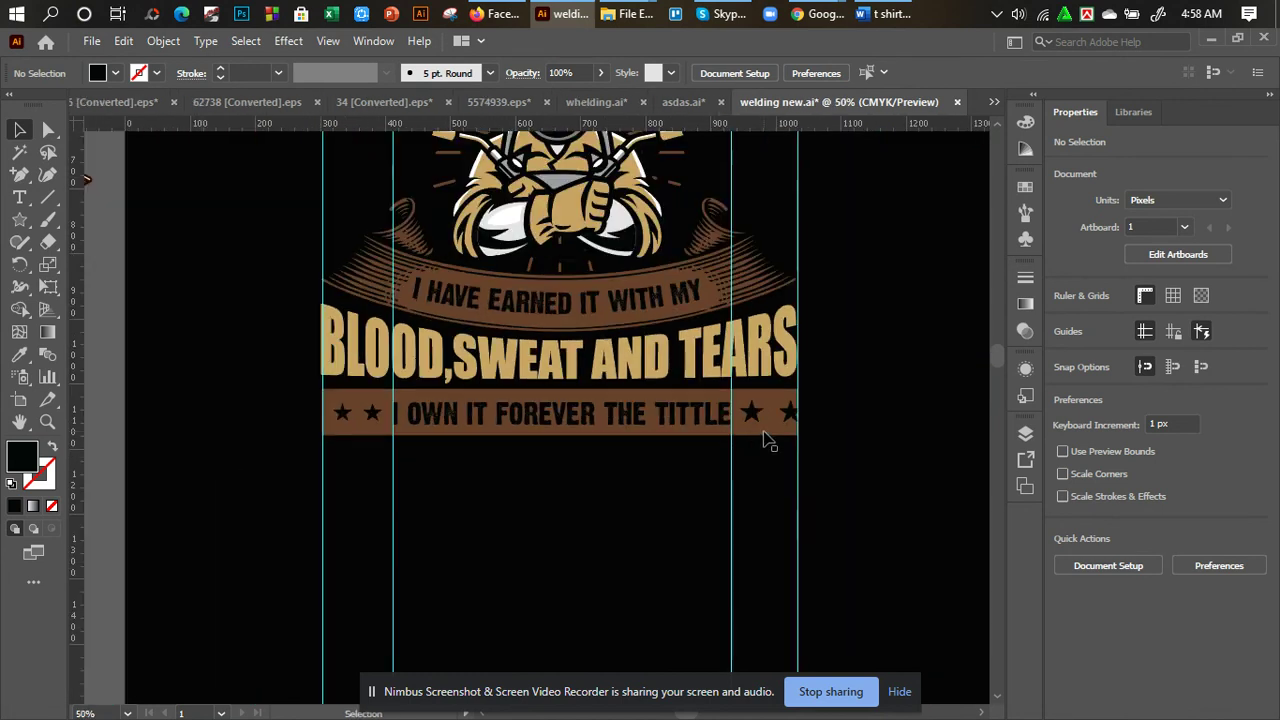
pyautogui.click(756, 414)
pyautogui.press('Delete')
pyautogui.moveTo(371, 416); pyautogui.dragTo(737, 430)
pyautogui.click(735, 498)
pyautogui.click(714, 502)
pyautogui.moveTo(708, 491)
pyautogui.mouseDown()
pyautogui.moveTo(704, 480)
pyautogui.moveTo(704, 499)
pyautogui.mouseUp()
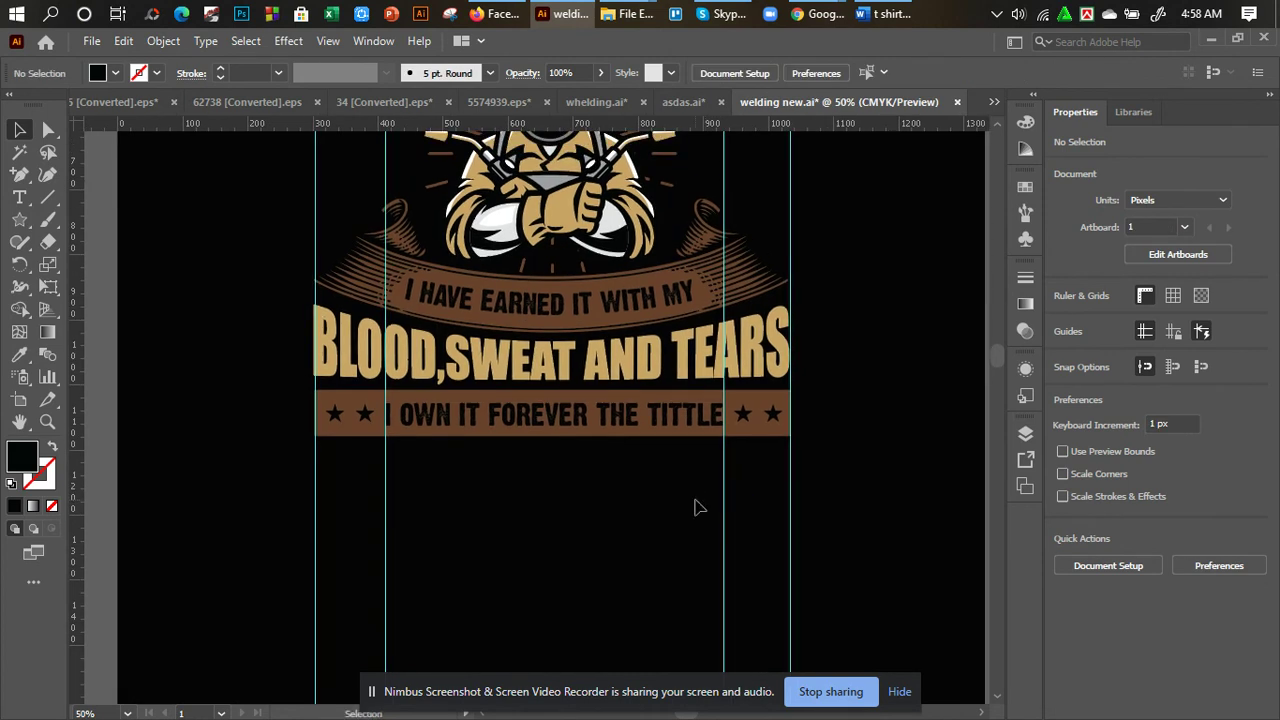
# Create a separate text object beside the artboard reading "WELDER", copied from the last line of the quote text.
pyautogui.hotkey('ctrl', '-')
pyautogui.moveTo(503, 489); pyautogui.dragTo(403, 497)
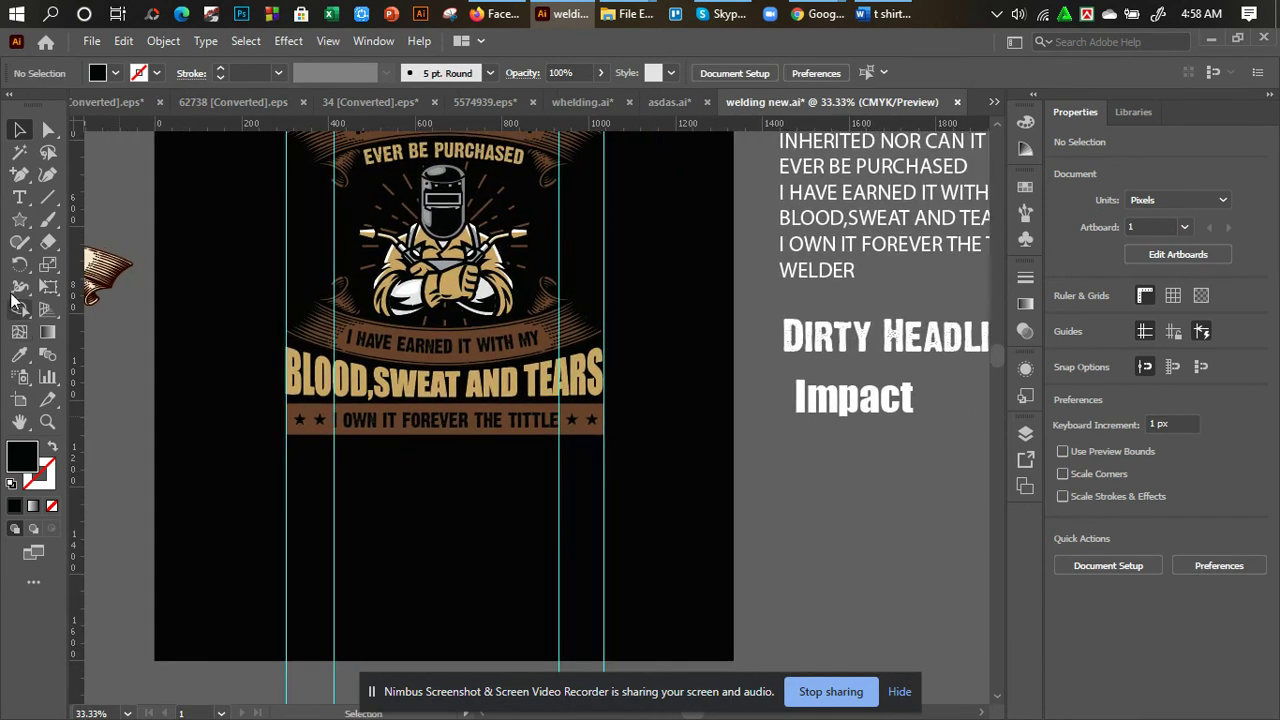
pyautogui.moveTo(458, 461); pyautogui.dragTo(374, 503)
pyautogui.click(15, 196)
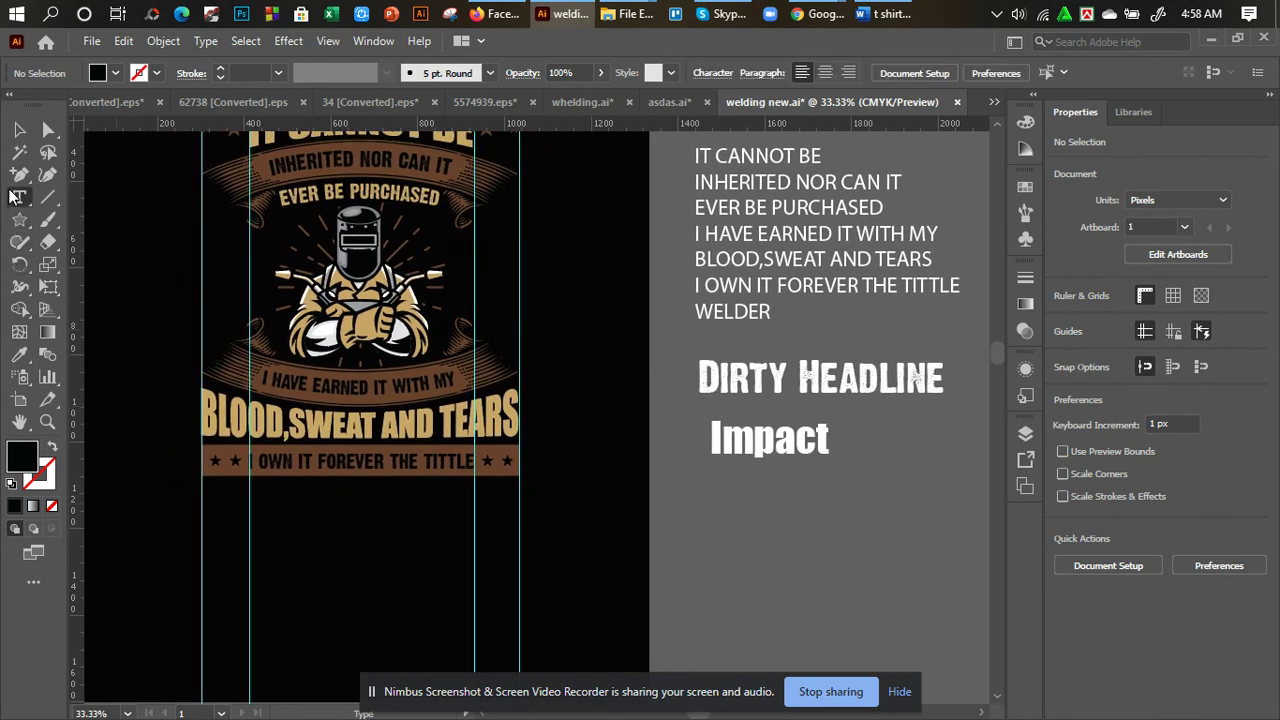
pyautogui.doubleClick(724, 311)
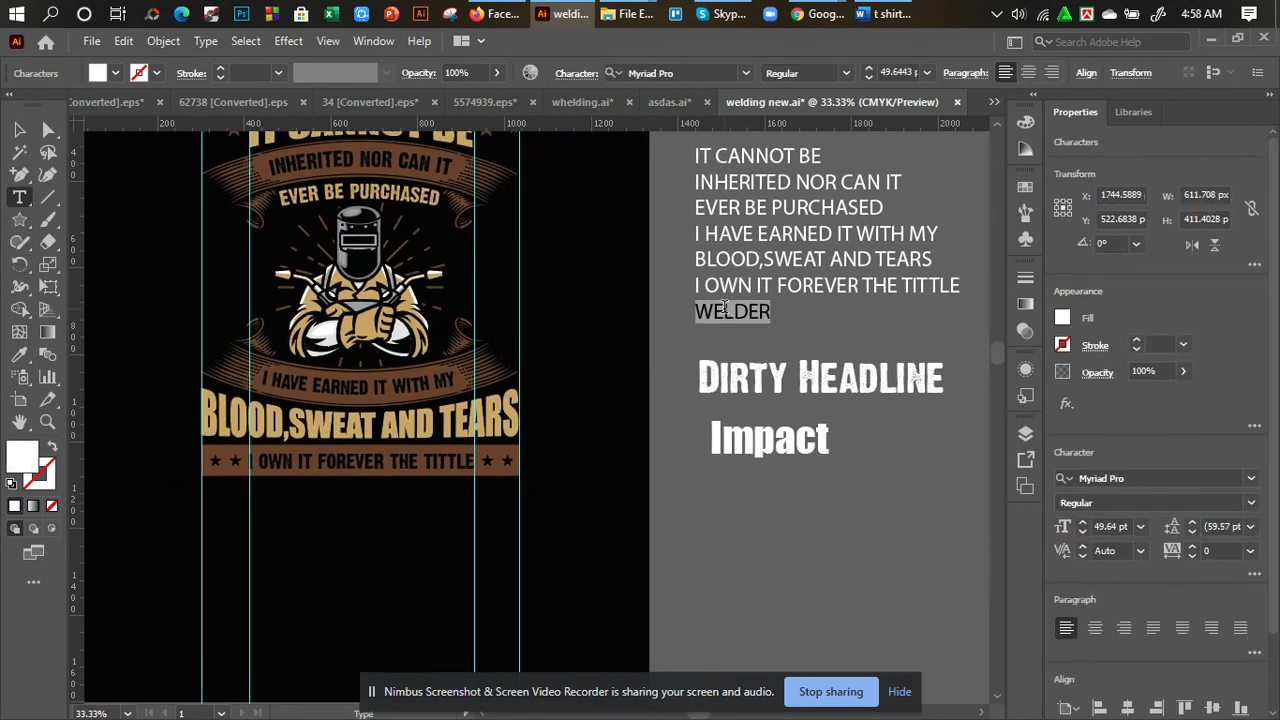
pyautogui.click(718, 527)
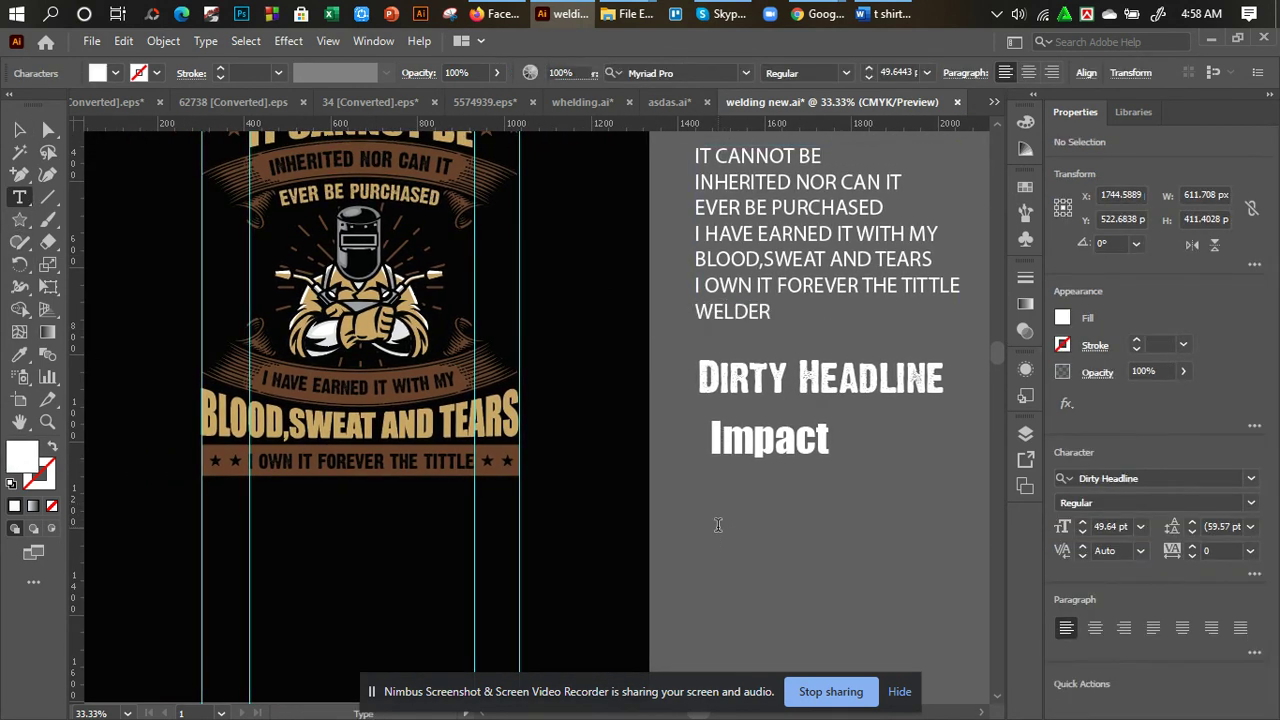
pyautogui.click(718, 527)
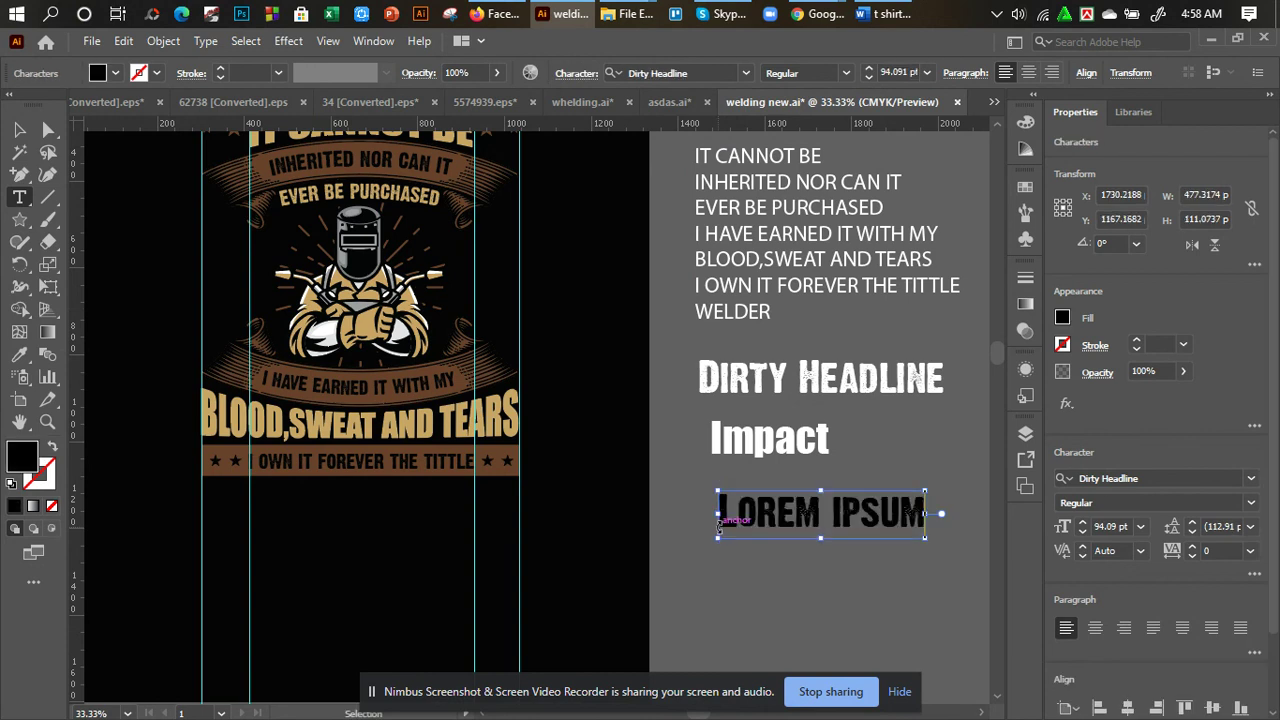
pyautogui.doubleClick(749, 314)
pyautogui.hotkey('ctrl', 'c')
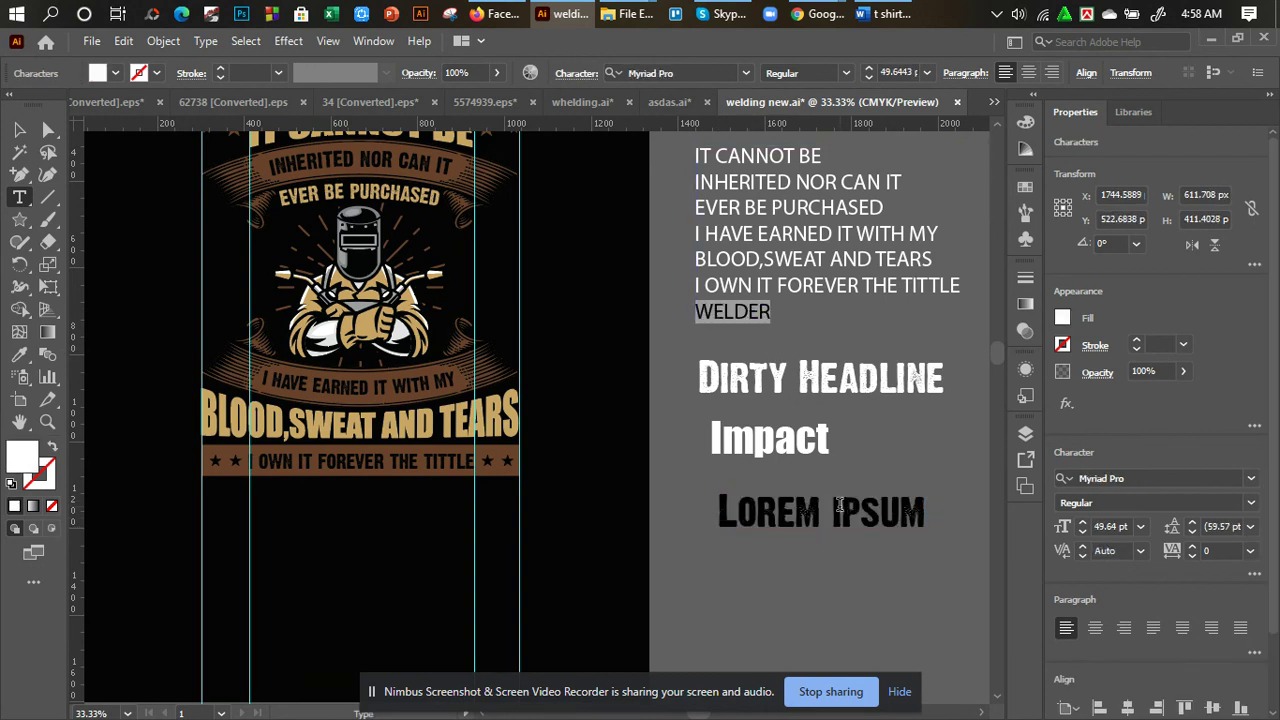
pyautogui.tripleClick(843, 508)
pyautogui.hotkey('ctrl', 'v')
pyautogui.press('Escape')
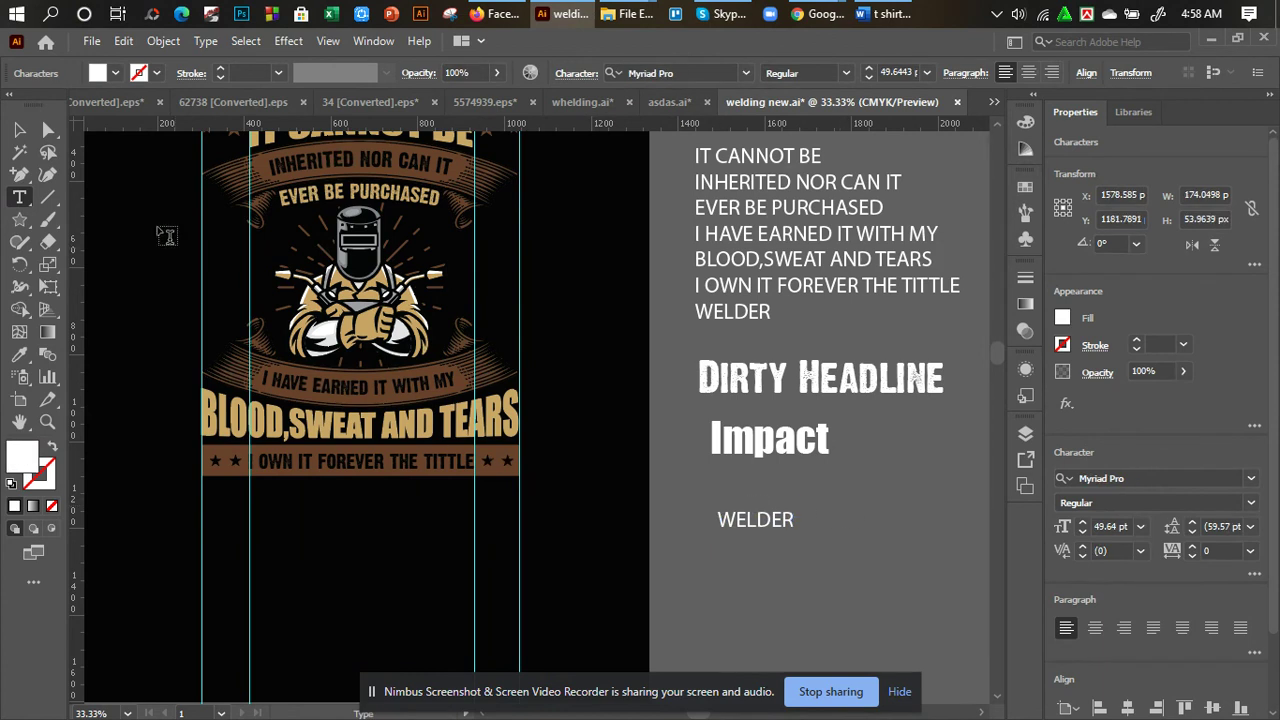
# Match the new "WELDER" text to the Impact sample and enlarge it beneath the brown bar to about 748 × 294 px.
pyautogui.click(22, 130)
pyautogui.click(19, 354)
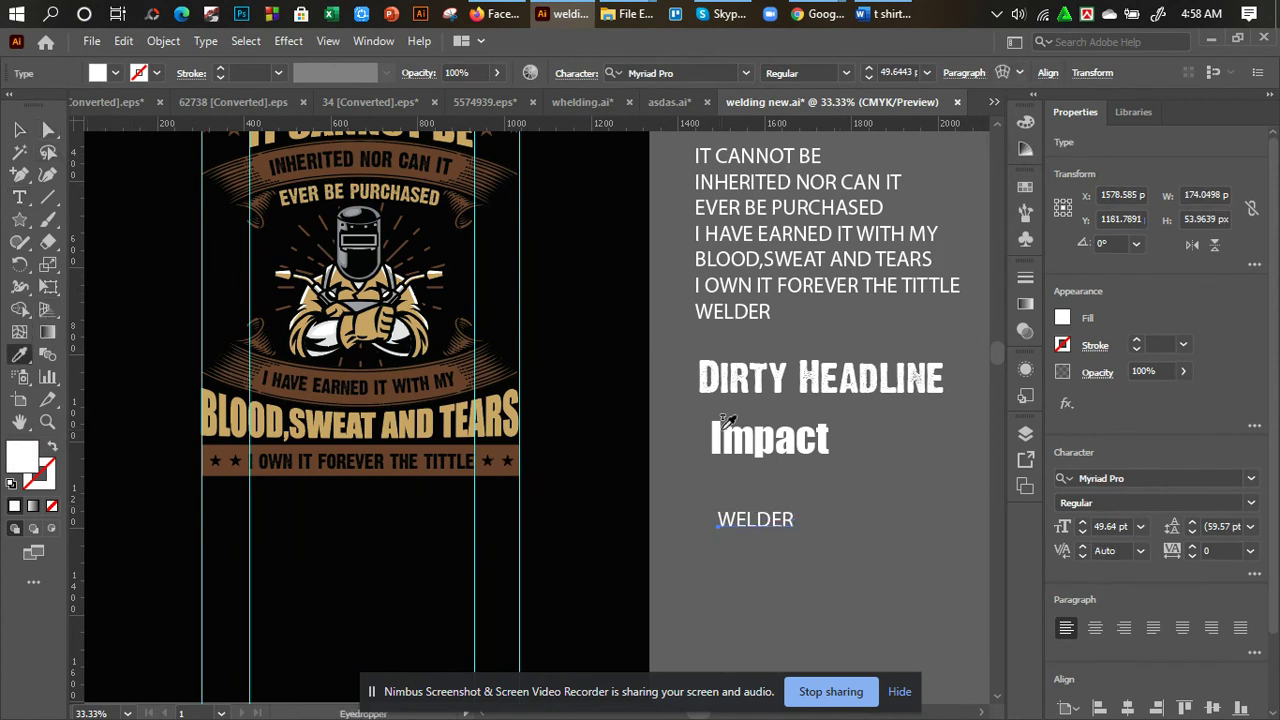
pyautogui.click(724, 424)
pyautogui.click(22, 130)
pyautogui.moveTo(817, 537); pyautogui.dragTo(530, 638)
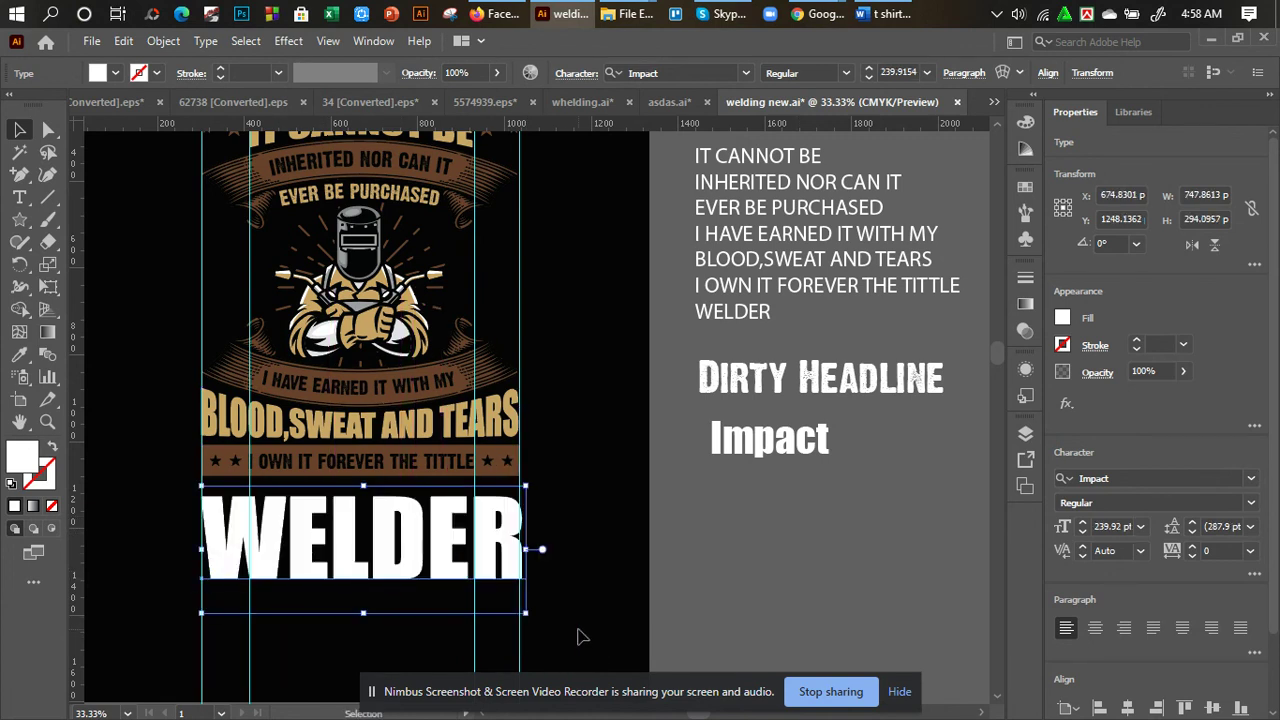
# Scale "WELDER" to about 741 × 292 px to fit between the outer guides and move it closer to the brown bar.
pyautogui.click(579, 630)
pyautogui.hotkey('ctrl', '+')
pyautogui.hotkey('ctrl', '+')
pyautogui.moveTo(594, 603); pyautogui.dragTo(720, 437)
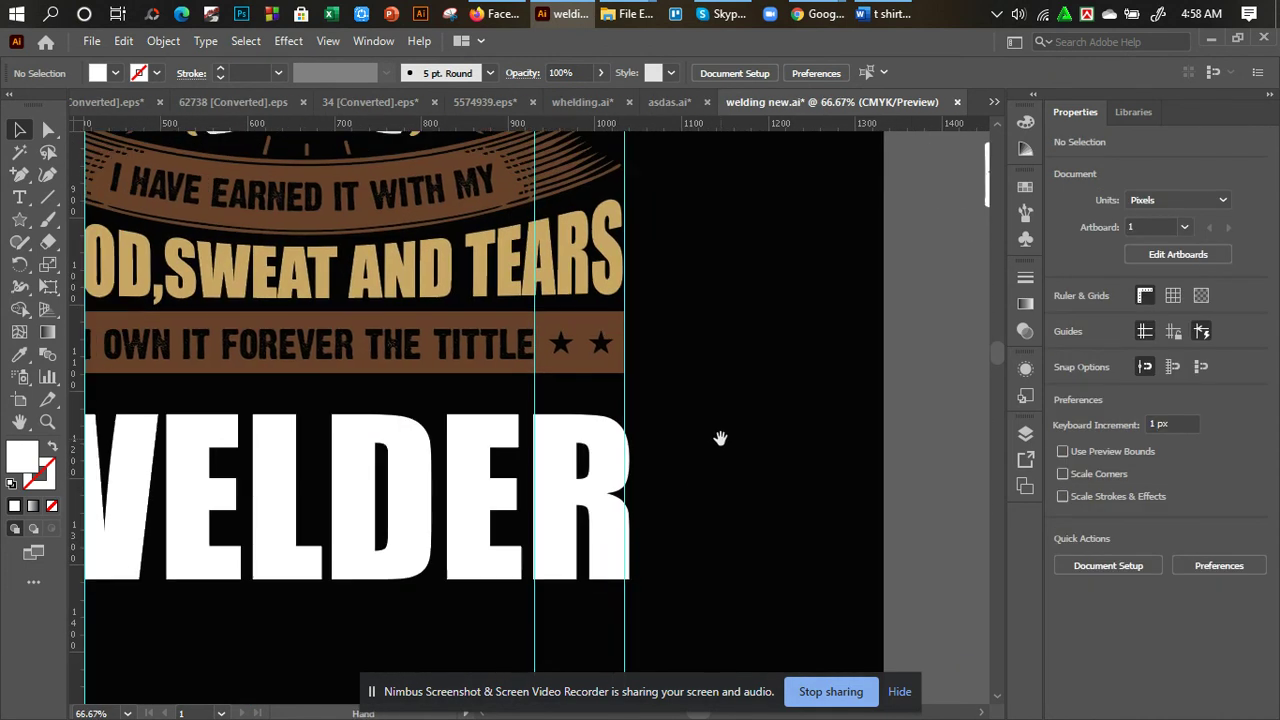
pyautogui.click(623, 500)
pyautogui.moveTo(638, 519); pyautogui.dragTo(632, 523)
pyautogui.moveTo(353, 549); pyautogui.dragTo(565, 665)
pyautogui.hotkey('ctrl', '-')
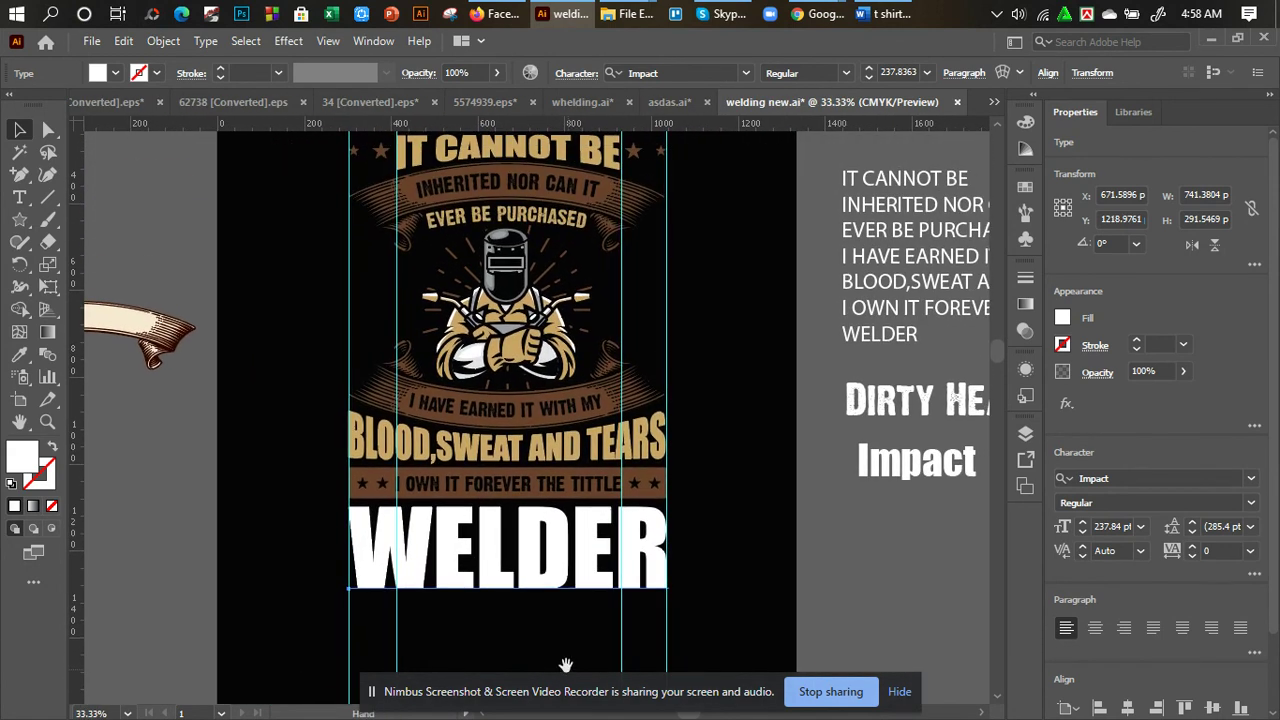
# Fill the "WELDER" text with the gold sampled from the swatch above the artboard.
pyautogui.scroll(5, 527, 570)
pyautogui.click(19, 354)
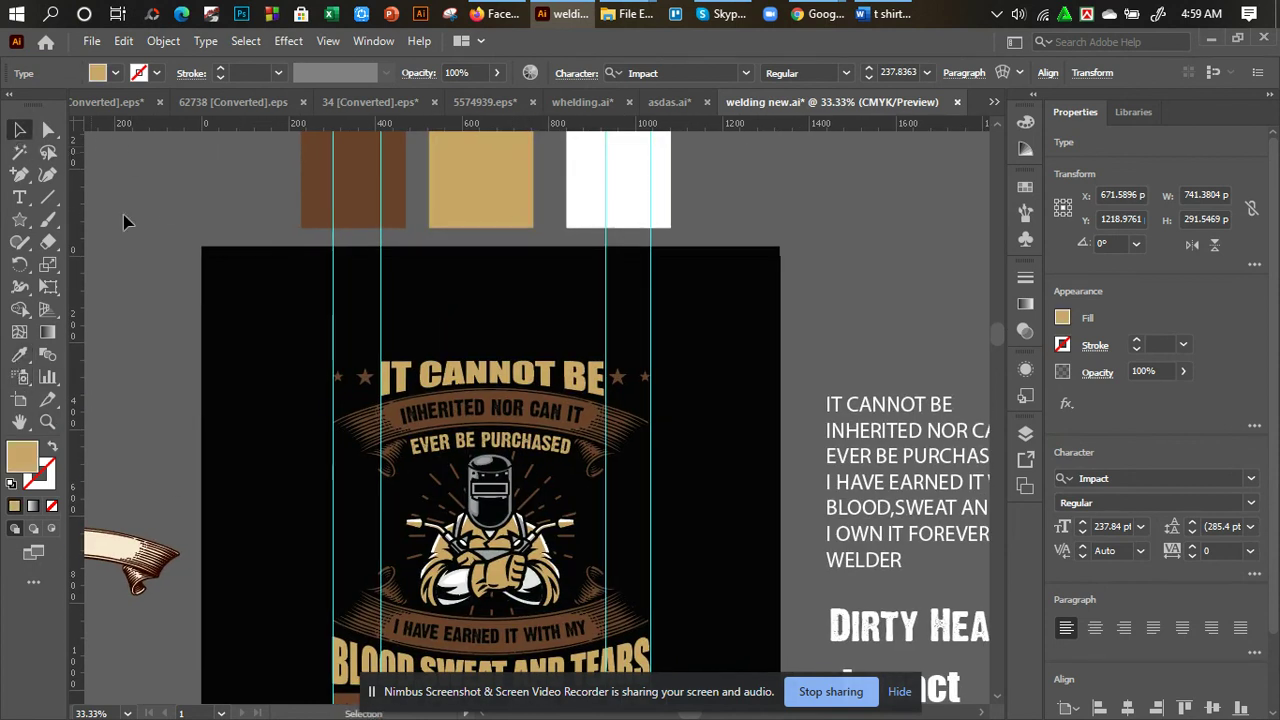
pyautogui.scroll(-4, 277, 257)
pyautogui.click(246, 360)
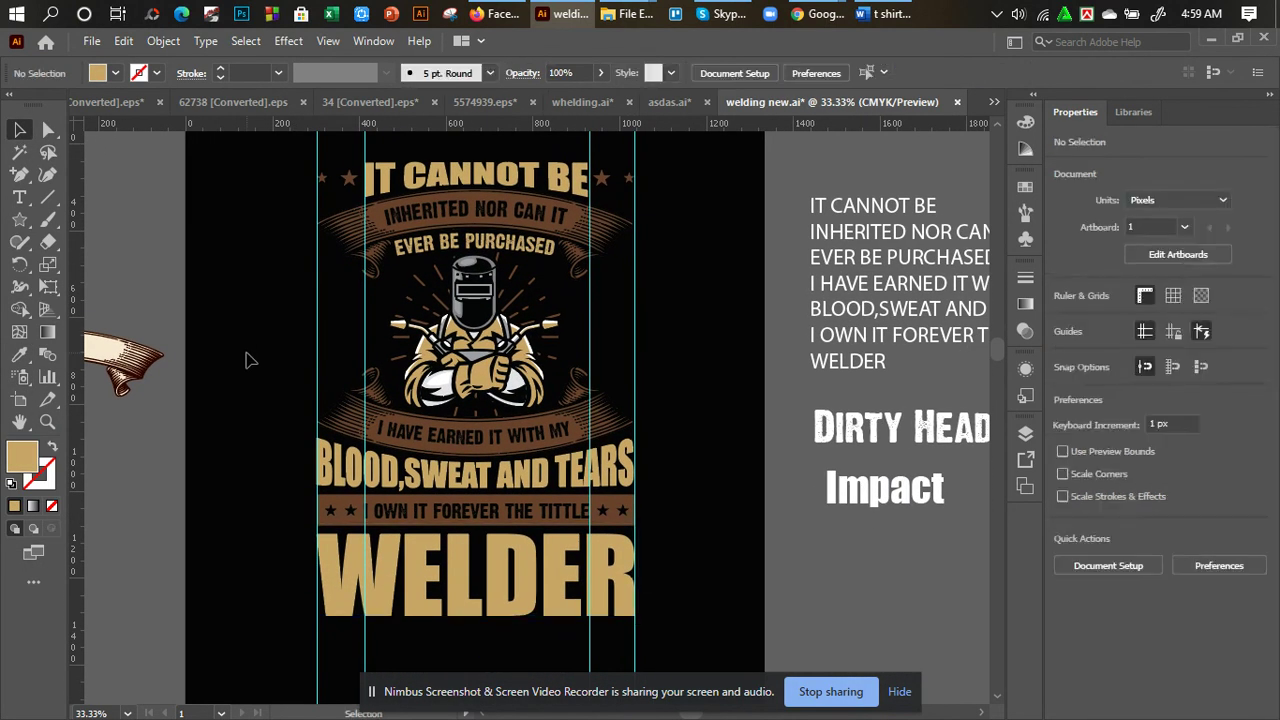
# Delete the spare ribbon, the vertical guides, the reference and font sample texts, and the three colour swatches around the artboard.
pyautogui.hotkey('ctrl', '-')
pyautogui.hotkey('ctrl', '-')
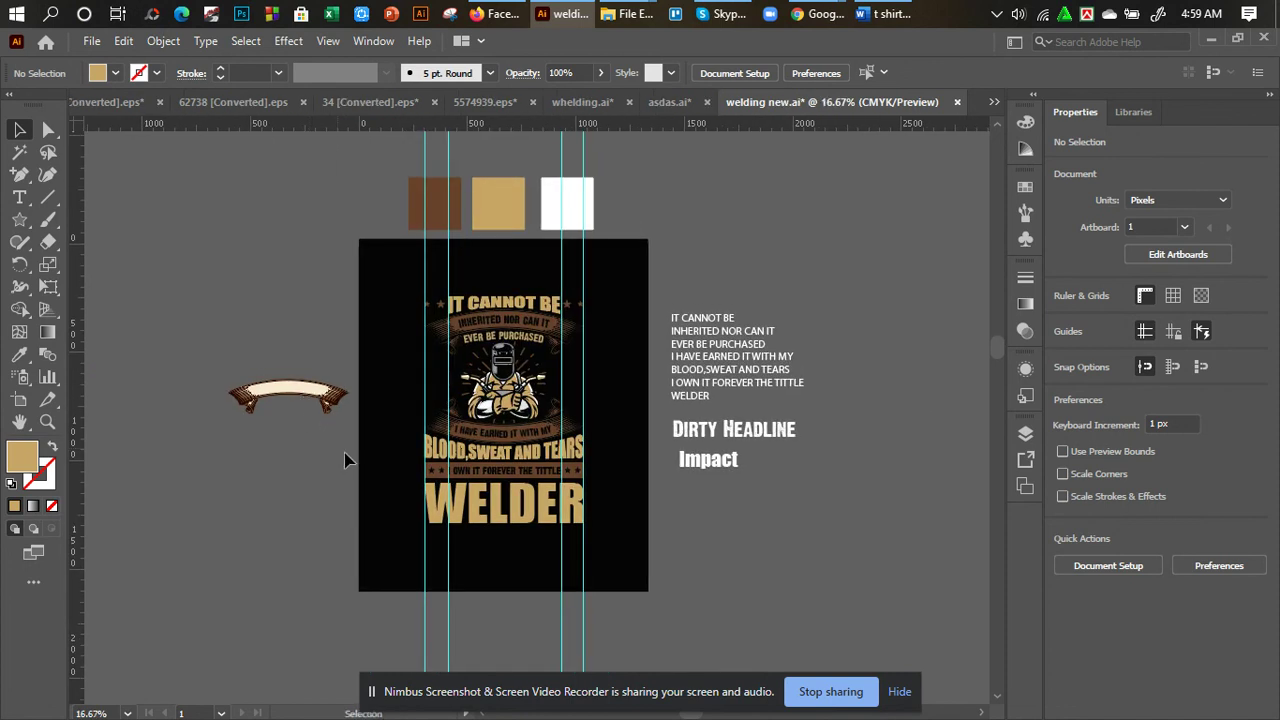
pyautogui.moveTo(229, 353); pyautogui.dragTo(229, 357)
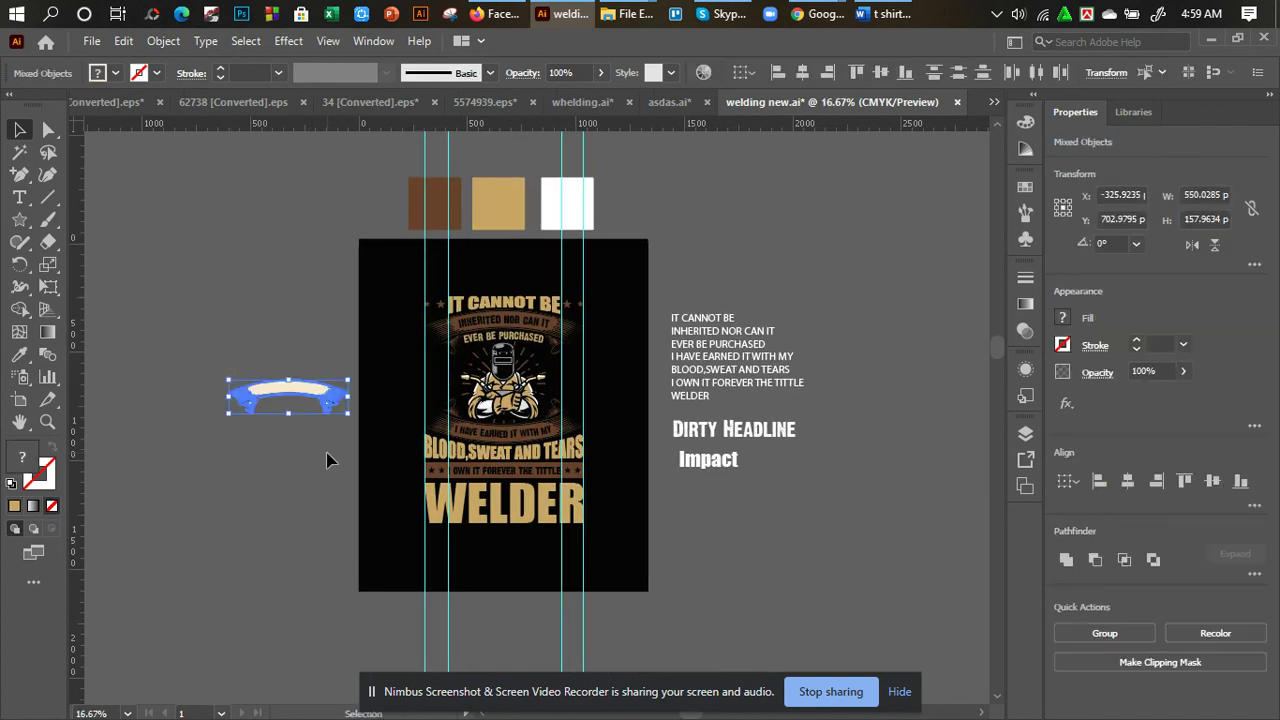
pyautogui.press('Delete')
pyautogui.moveTo(403, 584); pyautogui.dragTo(629, 610)
pyautogui.press('Delete')
pyautogui.moveTo(843, 507); pyautogui.dragTo(686, 279)
pyautogui.press('Delete')
pyautogui.moveTo(657, 173); pyautogui.dragTo(408, 189)
pyautogui.press('Delete')
pyautogui.hotkey('ctrl', 'shift', 'a')
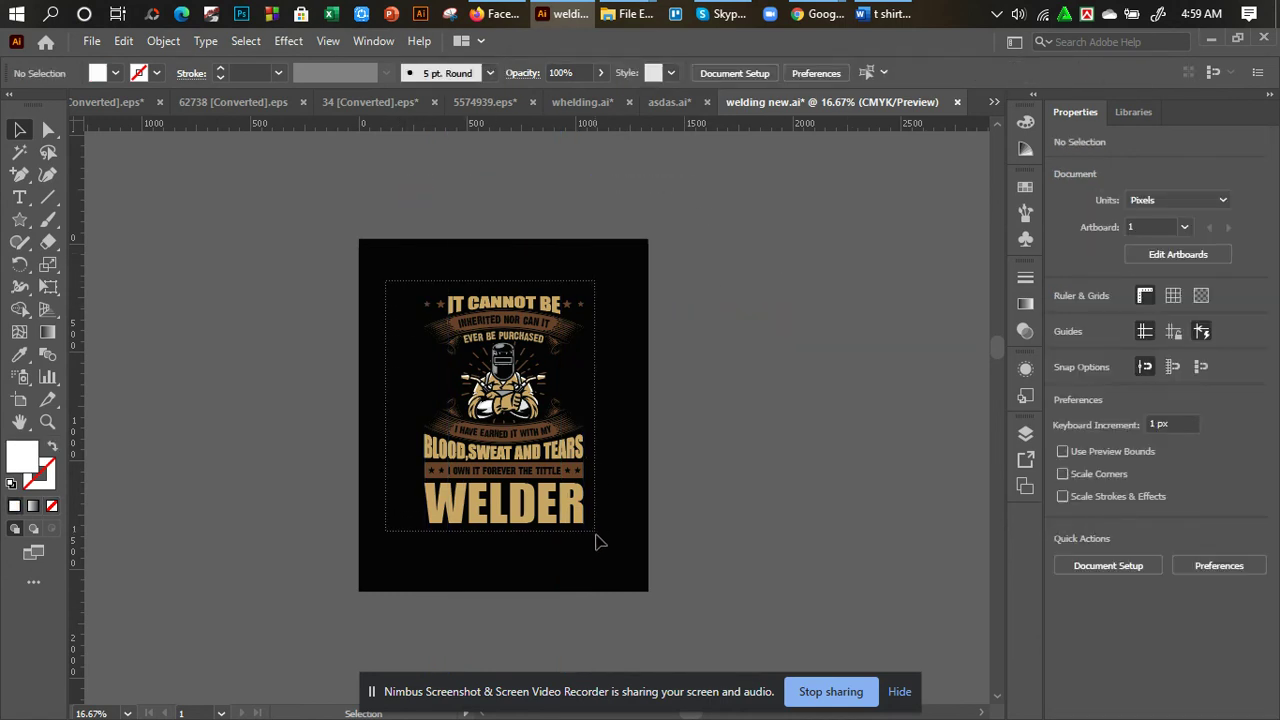
# Group all the design elements and scale the group up from its centre to about 928 × 1400 px.
pyautogui.click(594, 540)
pyautogui.rightClick(597, 534)
pyautogui.click(666, 448)
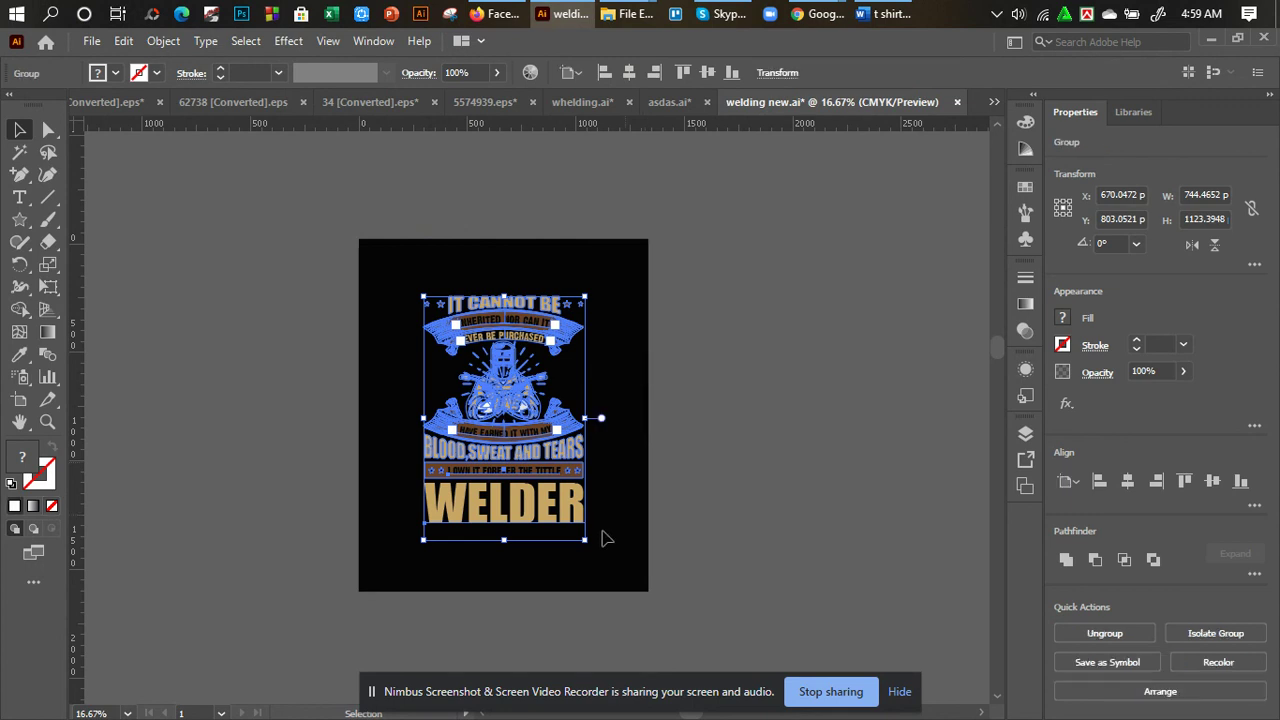
pyautogui.moveTo(591, 548); pyautogui.dragTo(613, 573)
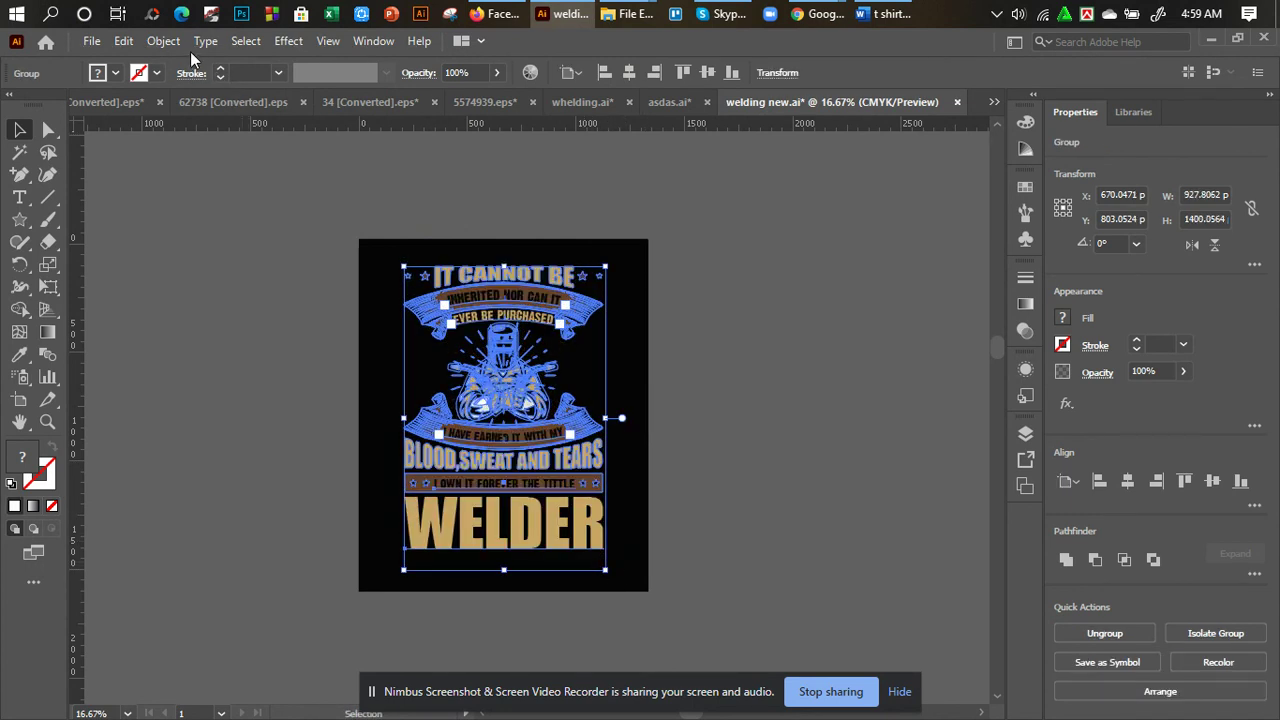
# Expand the grouped design's objects and fills, and enlarge it to about 1025 × 1455 px.
pyautogui.click(163, 41)
pyautogui.click(263, 255)
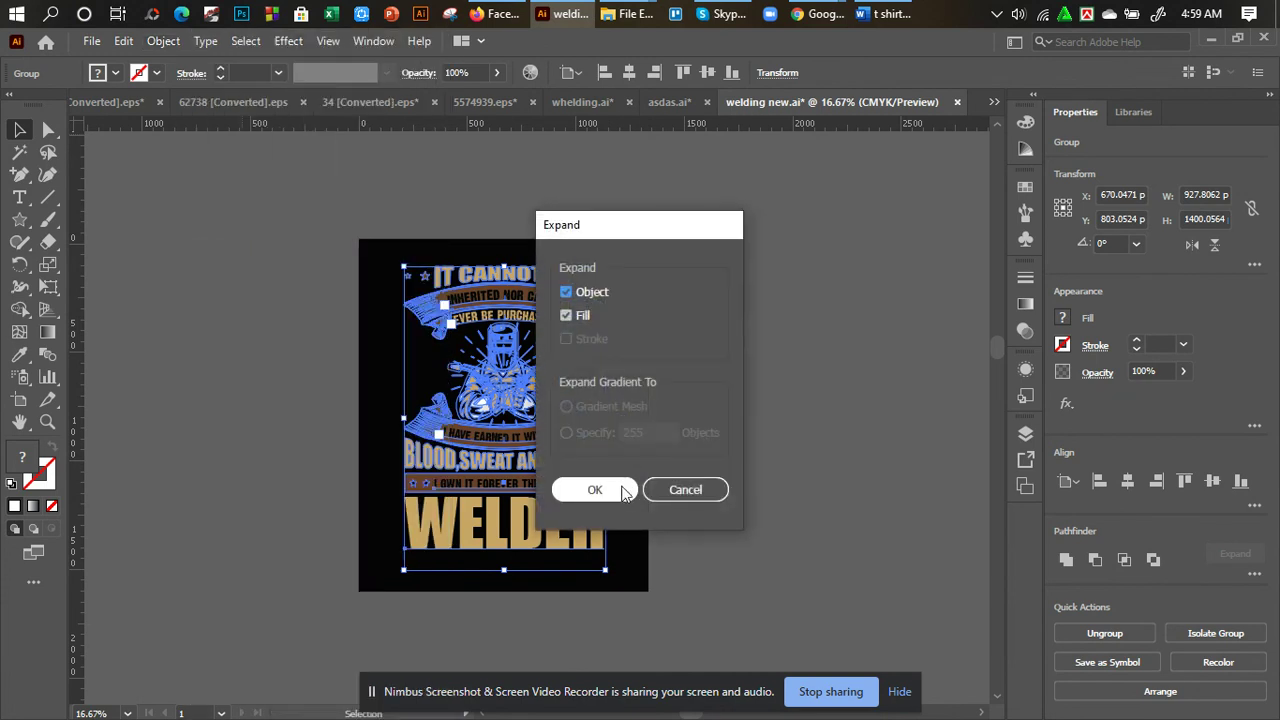
pyautogui.click(610, 489)
pyautogui.moveTo(605, 555); pyautogui.dragTo(617, 568)
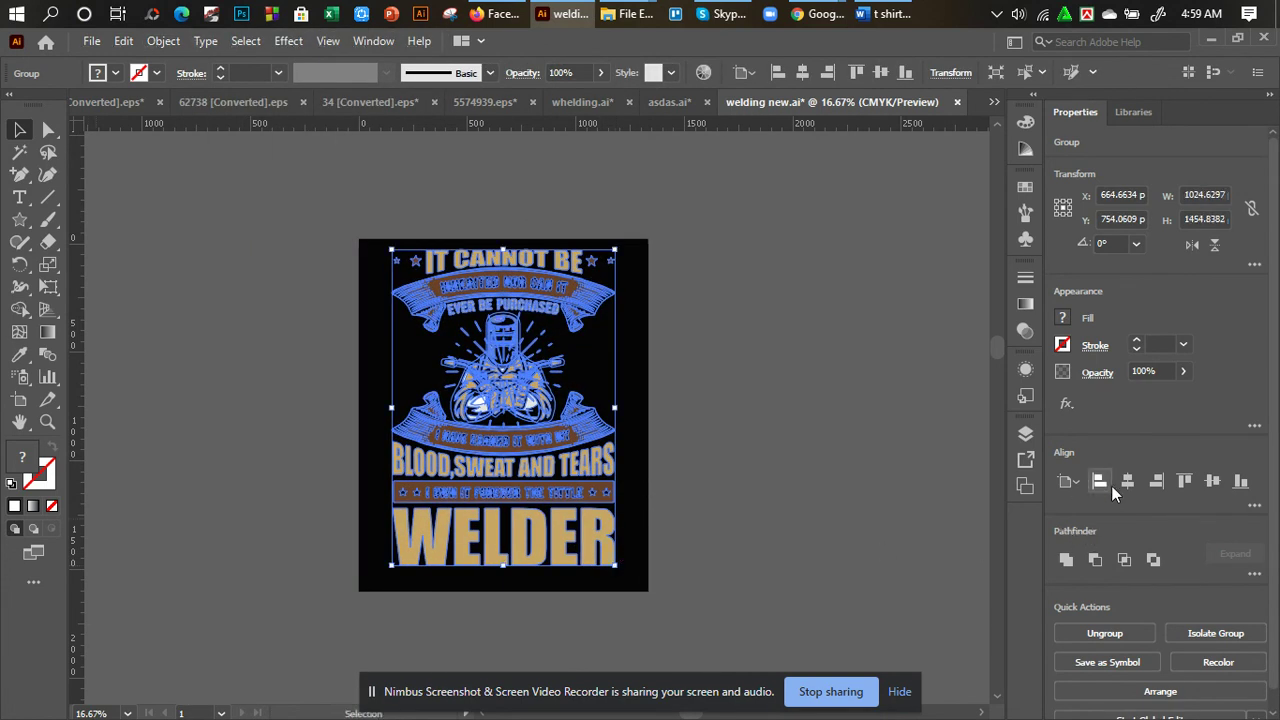
# Centre the expanded design horizontally and vertically on the artboard and deselect it.
pyautogui.rightClick(834, 487)
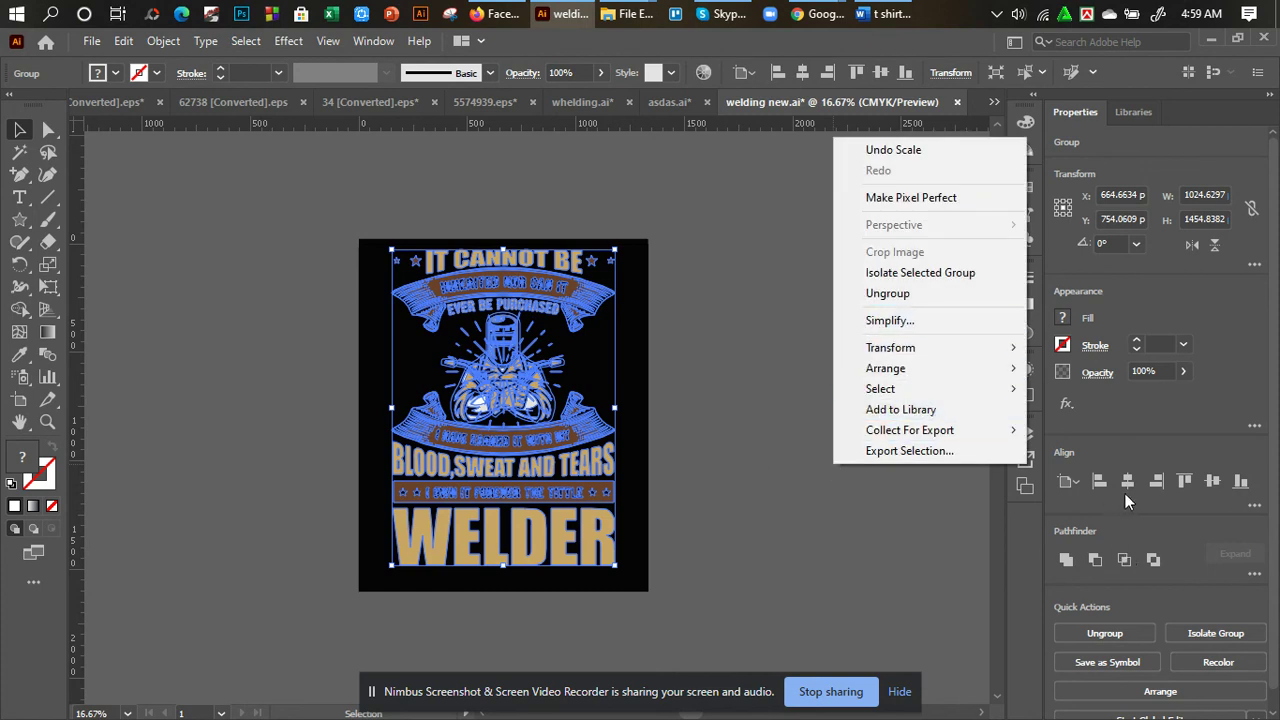
pyautogui.click(1128, 484)
pyautogui.click(1212, 484)
pyautogui.click(752, 491)
pyautogui.moveTo(798, 482); pyautogui.dragTo(817, 479)
pyautogui.hotkey('ctrl', '=')
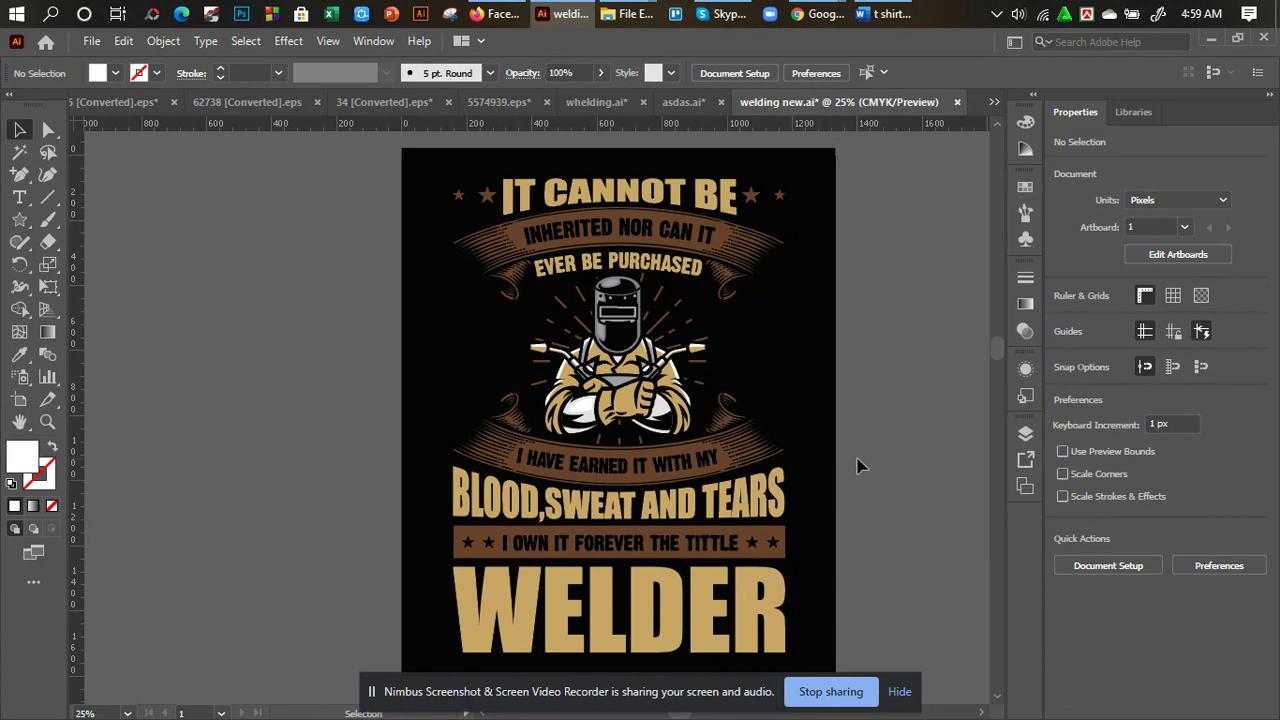
pyautogui.moveTo(792, 432); pyautogui.dragTo(768, 430)
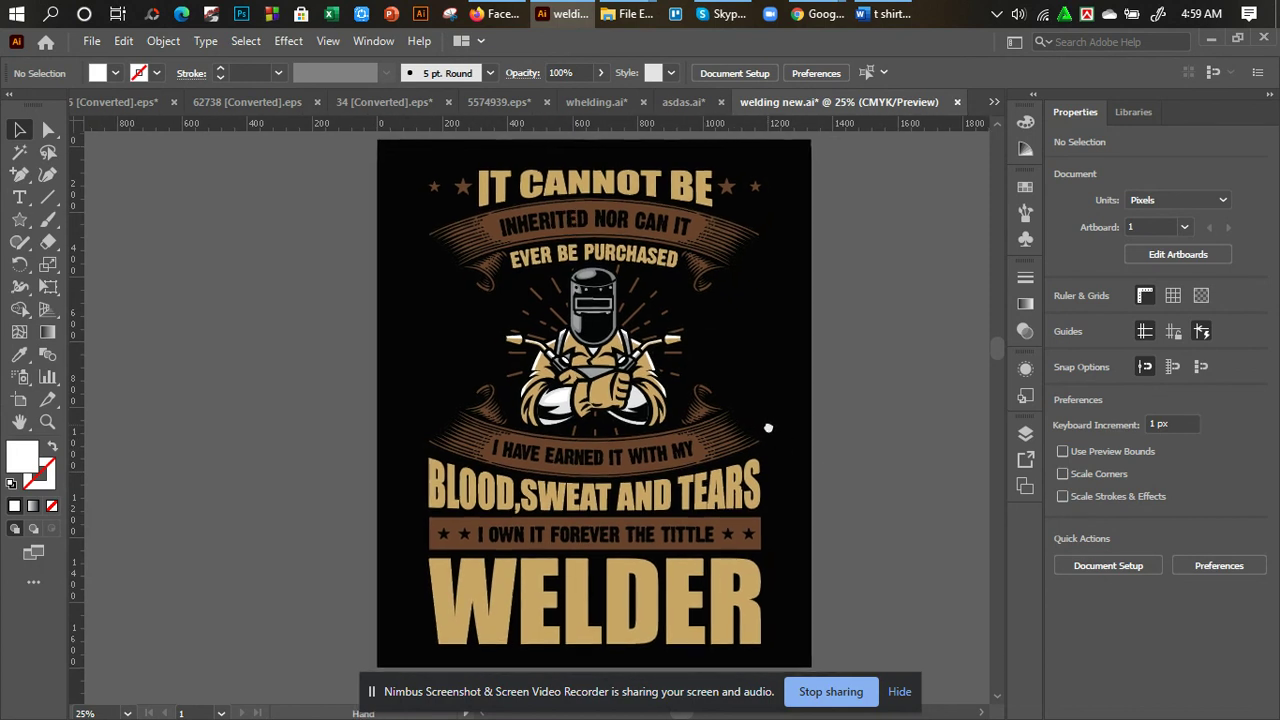